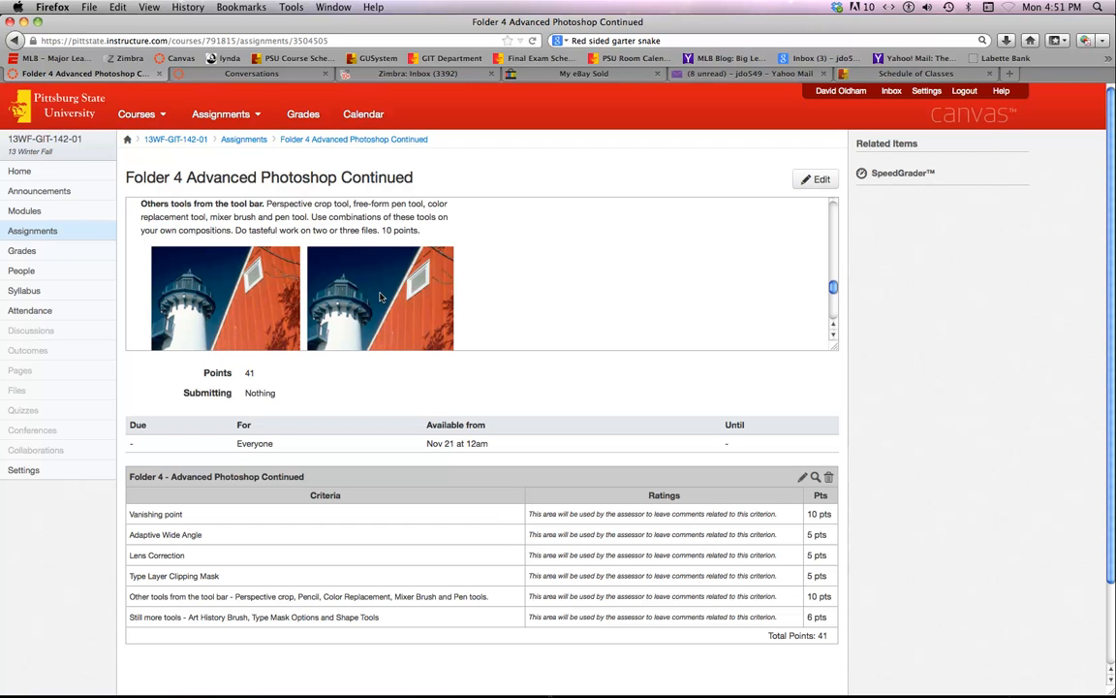
# Step: Review the assignment sections on other toolbar tools, including the lighthouse perspective crop example and the tools listed under "Still more, other tools"
pyautogui.scroll(-5, 378, 300)
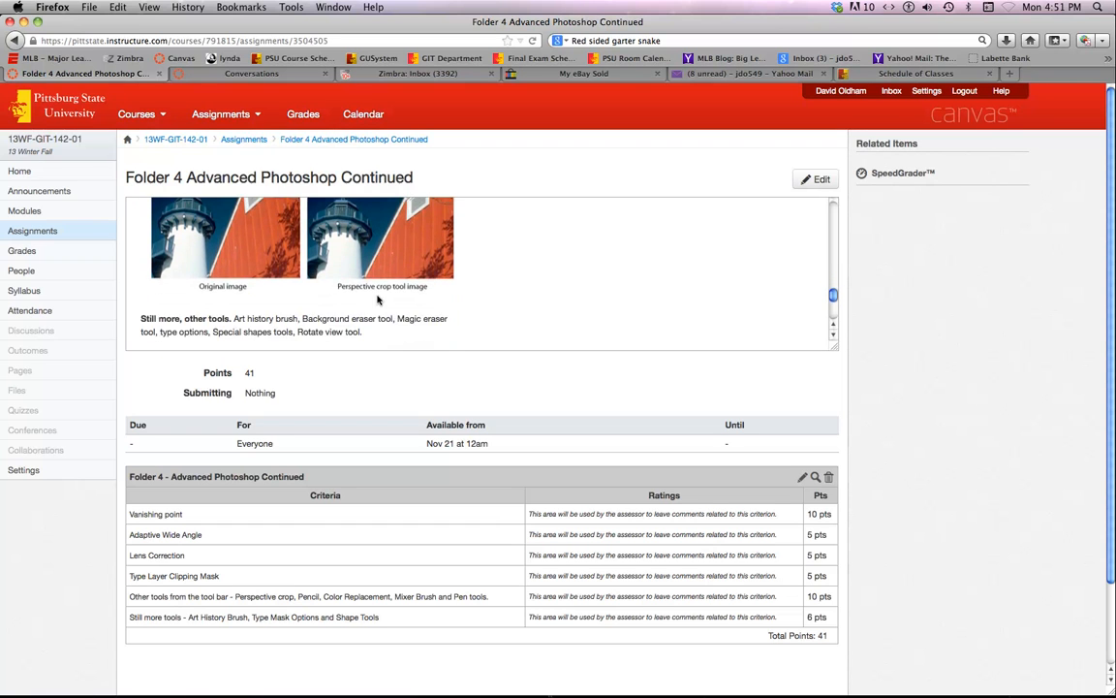
pyautogui.scroll(3, 377, 301)
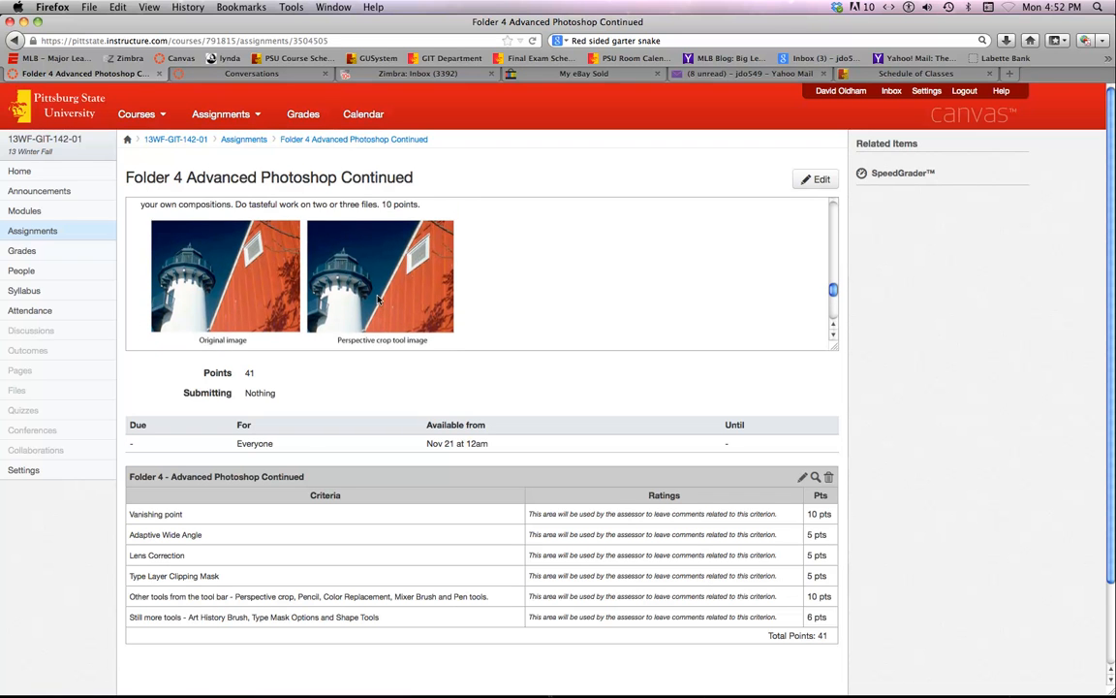
pyautogui.scroll(2, 378, 300)
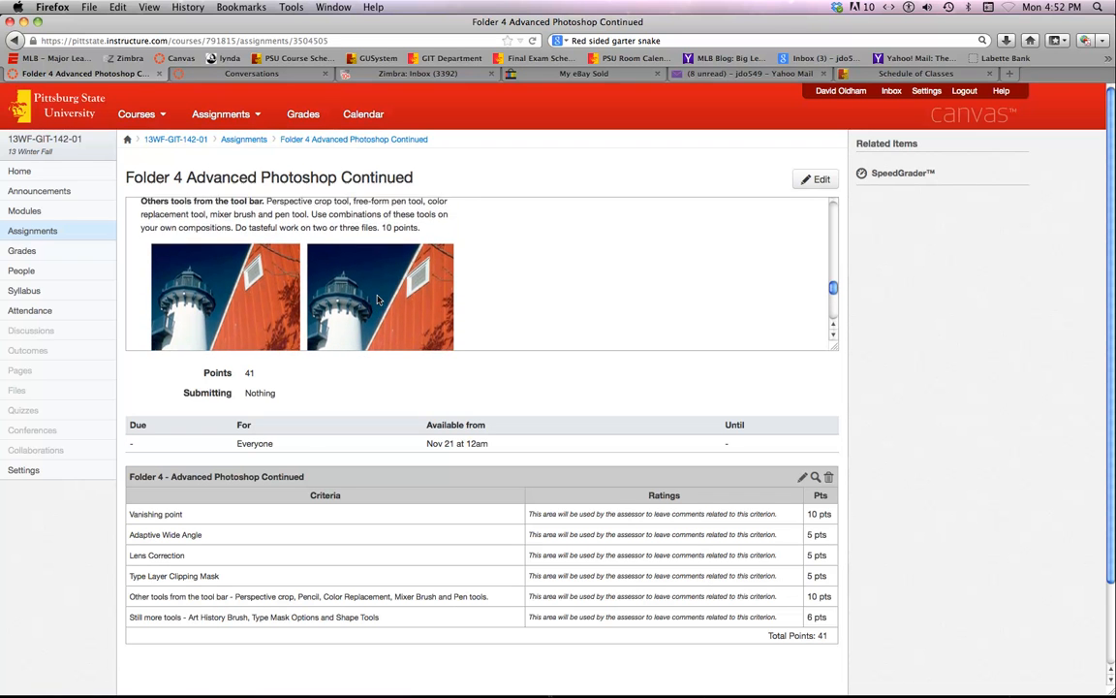
pyautogui.scroll(-3, 378, 300)
pyautogui.scroll(-5, 378, 300)
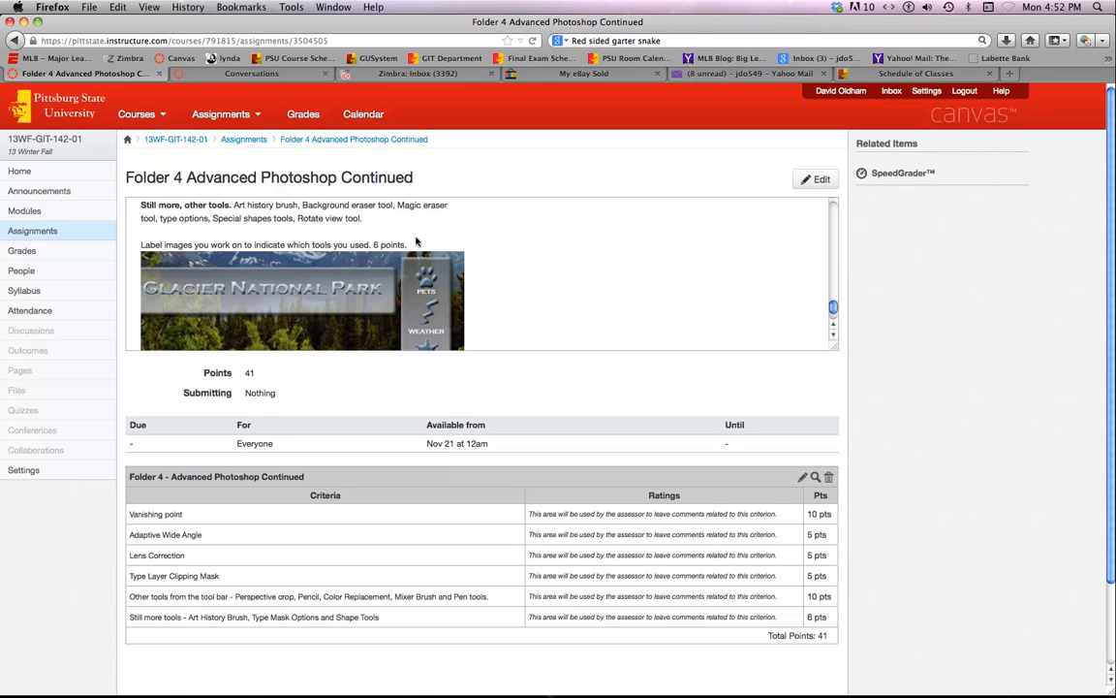
pyautogui.scroll(5, 417, 242)
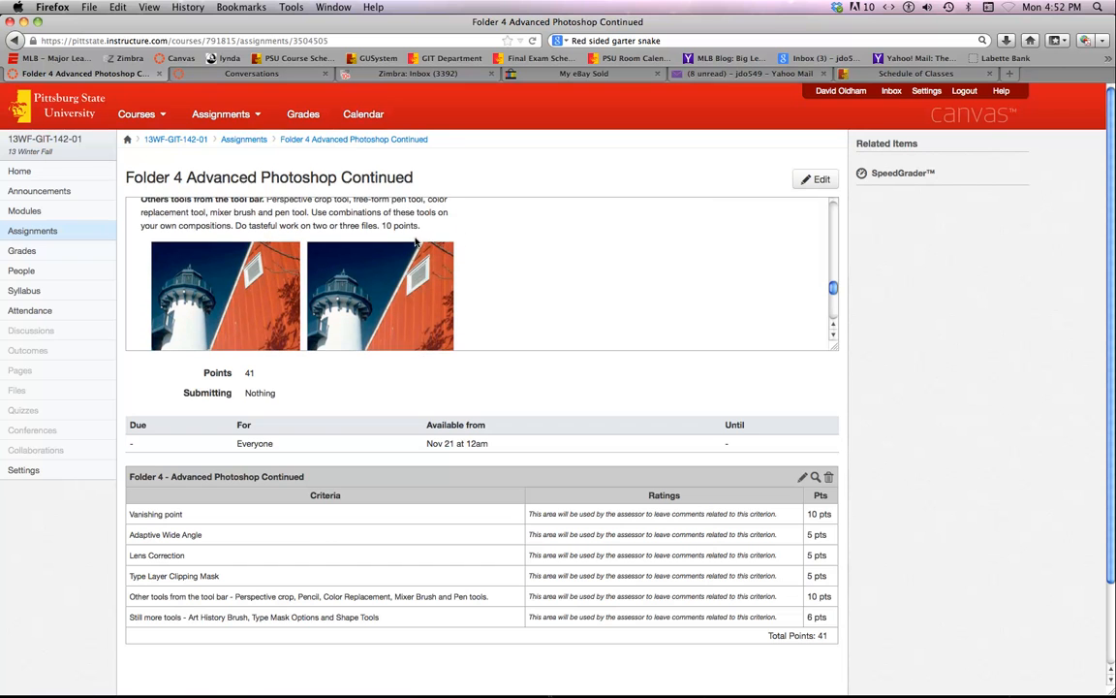
pyautogui.scroll(1, 415, 243)
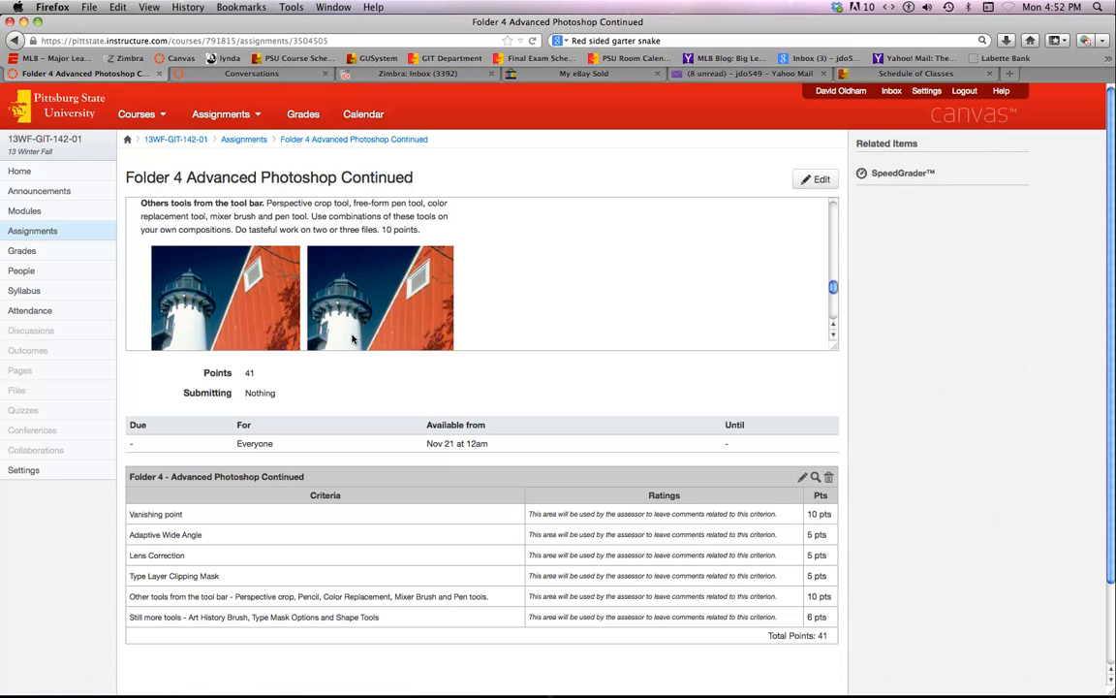
# Step: Switch to Photoshop and open gateway_arch_steps.jpg and graphExpoImage.png together from the 142 Class photos folder
pyautogui.press('super+Tab')
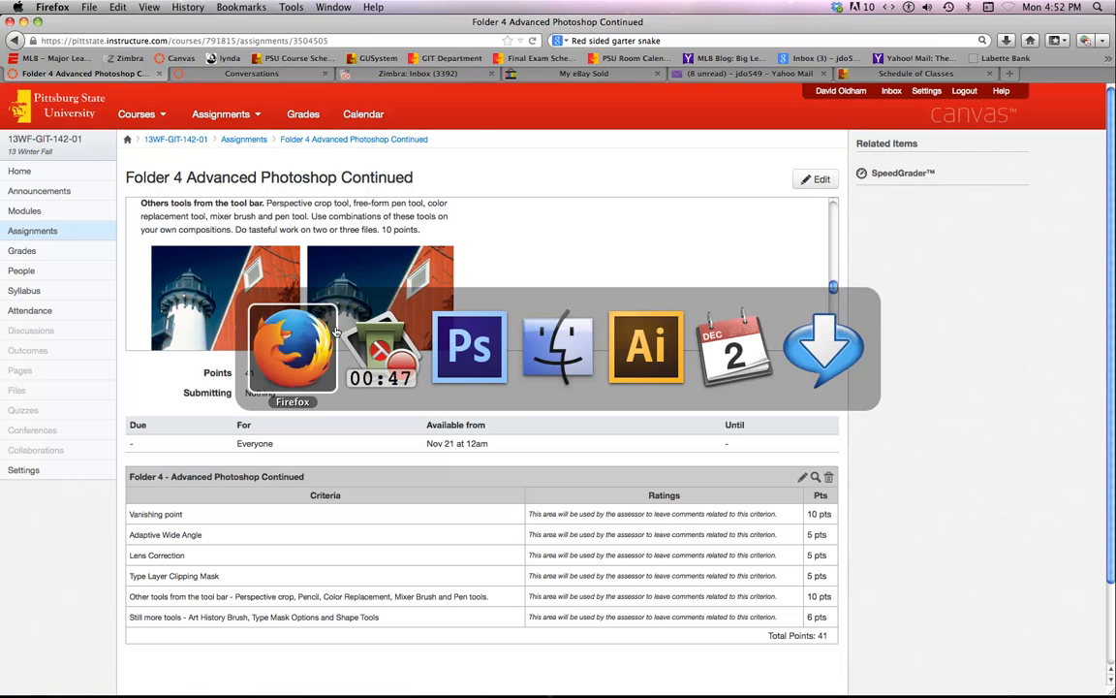
pyautogui.click(455, 349)
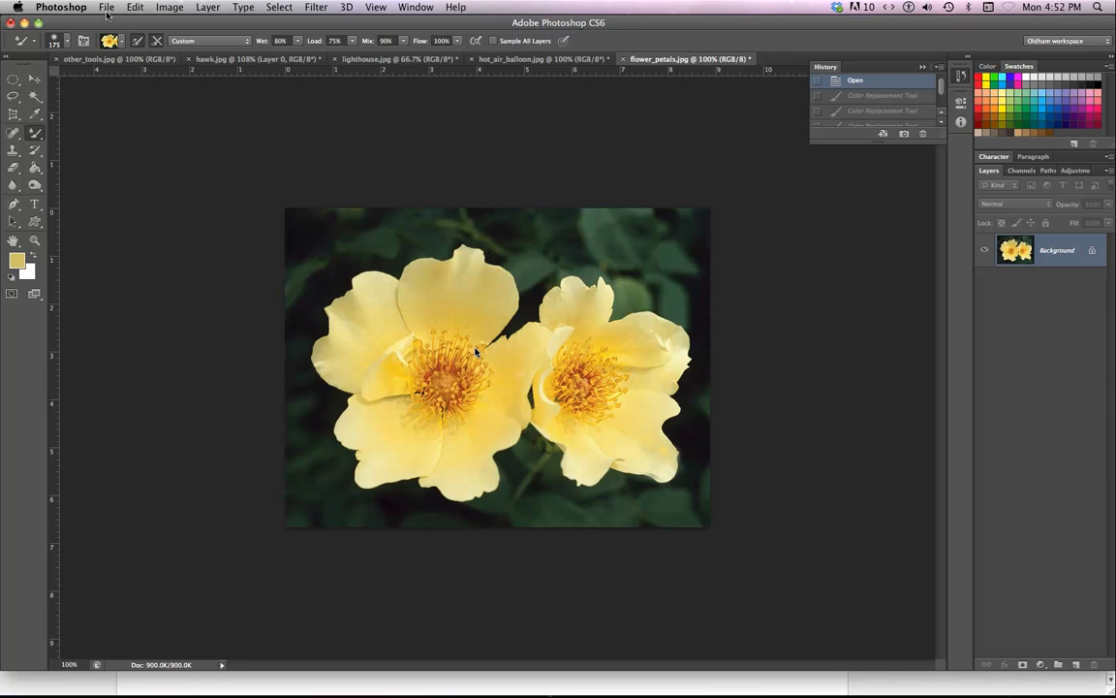
pyautogui.click(403, 61)
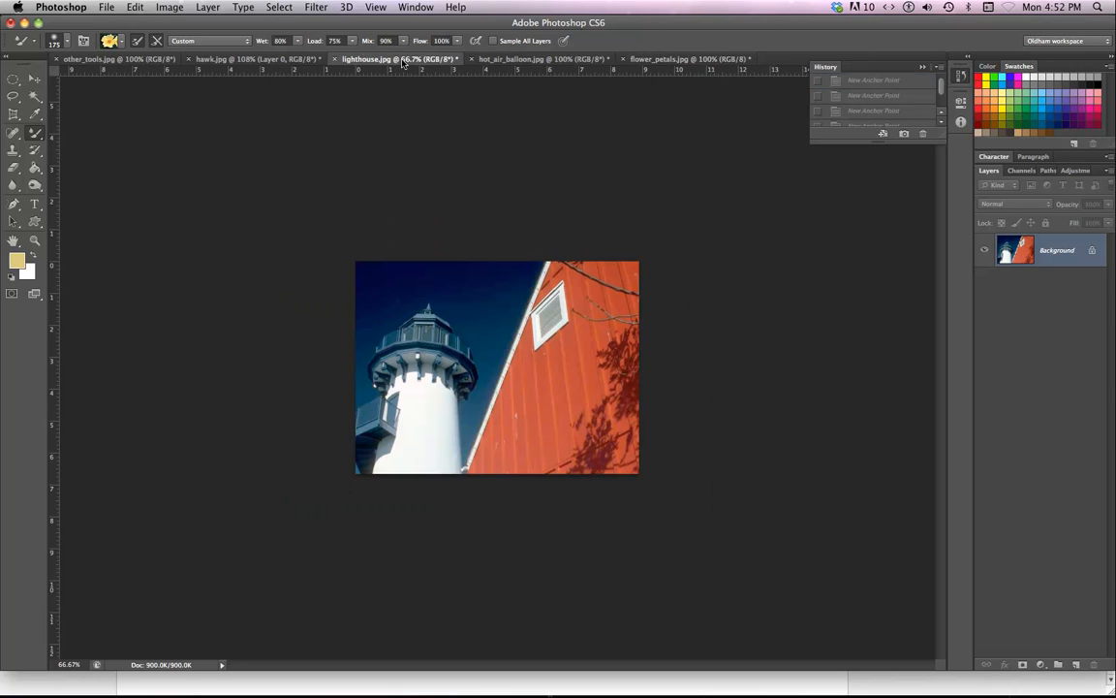
pyautogui.click(106, 8)
pyautogui.click(112, 34)
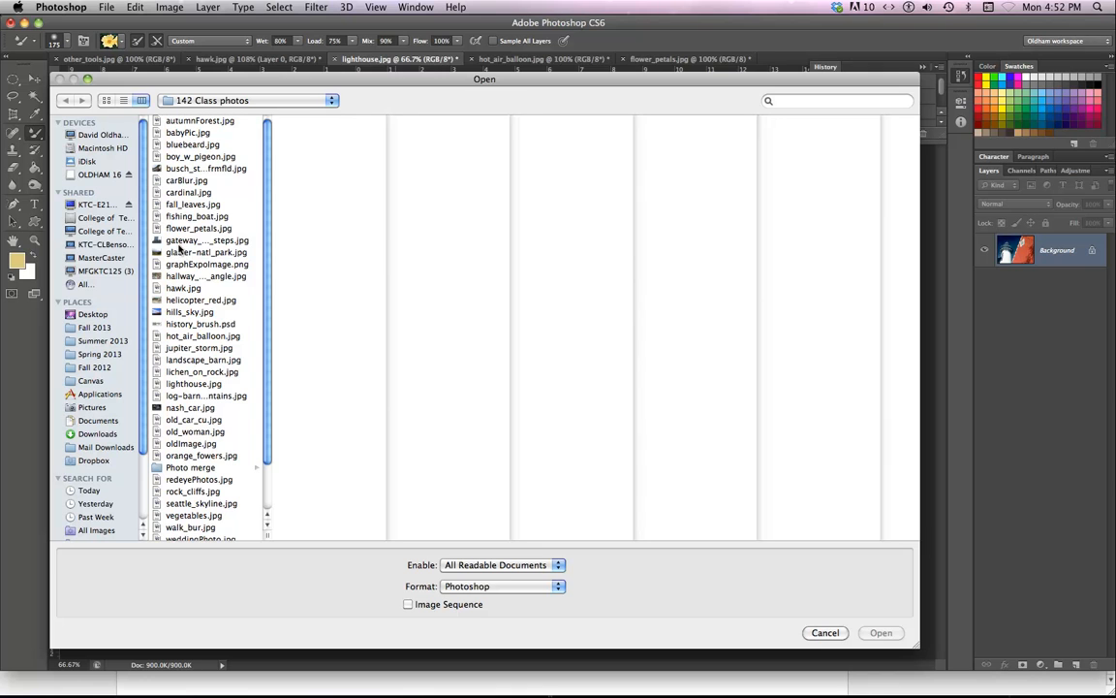
pyautogui.click(181, 241)
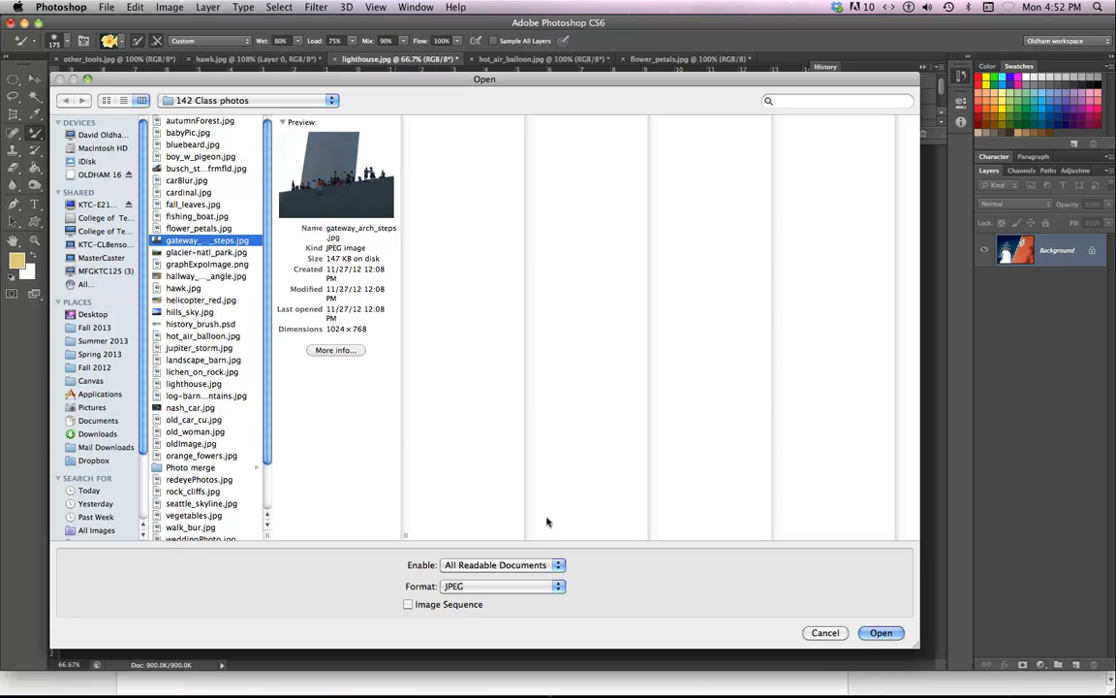
pyautogui.keyDown('super'); pyautogui.click(192, 264); pyautogui.keyUp('super')
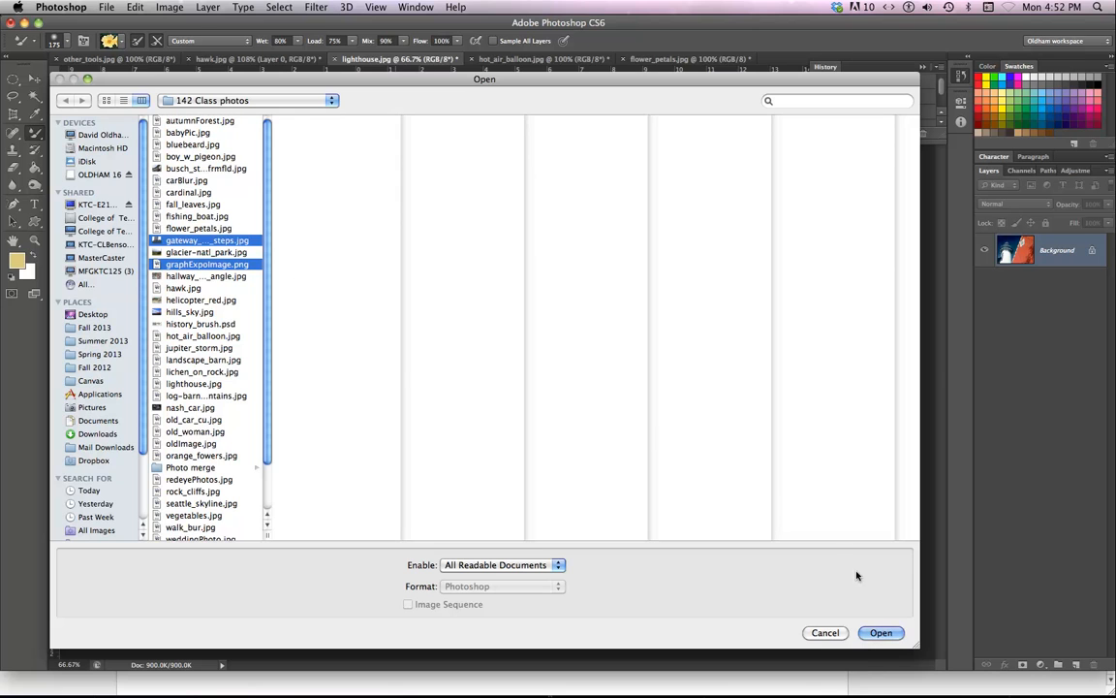
pyautogui.click(881, 632)
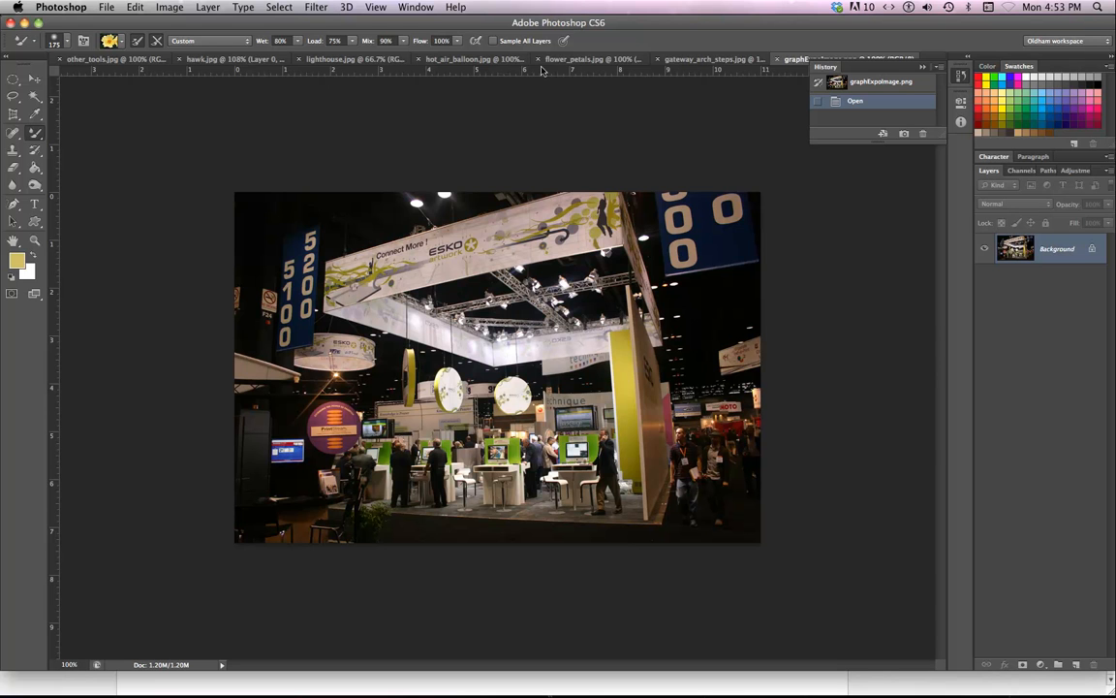
# Step: Bring up gateway_arch_steps.jpg at 50% zoom in full screen mode with the menu bar, leaving empty canvas around the photo
pyautogui.click(712, 60)
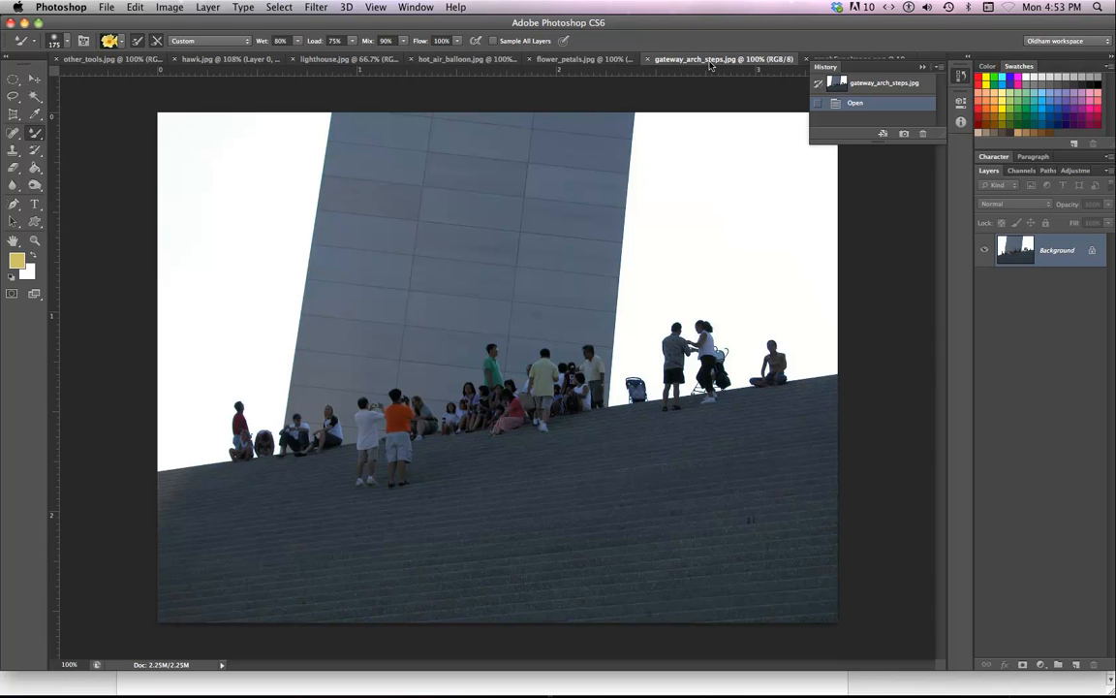
pyautogui.press('super+minus')
pyautogui.press('super+minus')
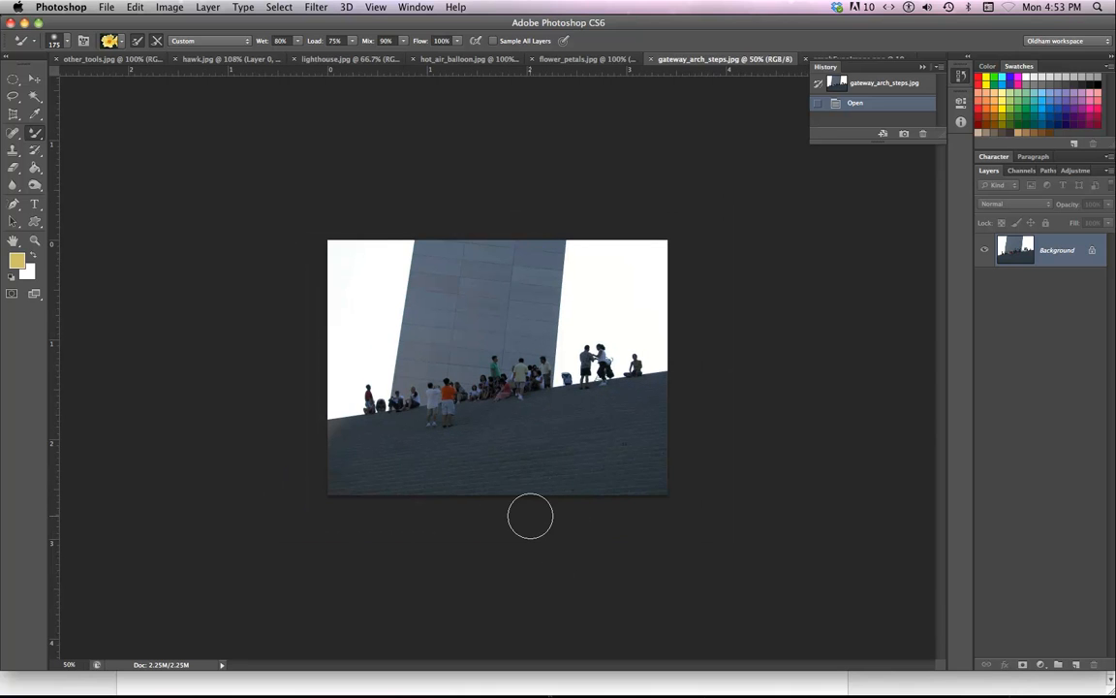
pyautogui.press('f')
pyautogui.moveTo(582, 408); pyautogui.dragTo(436, 431)
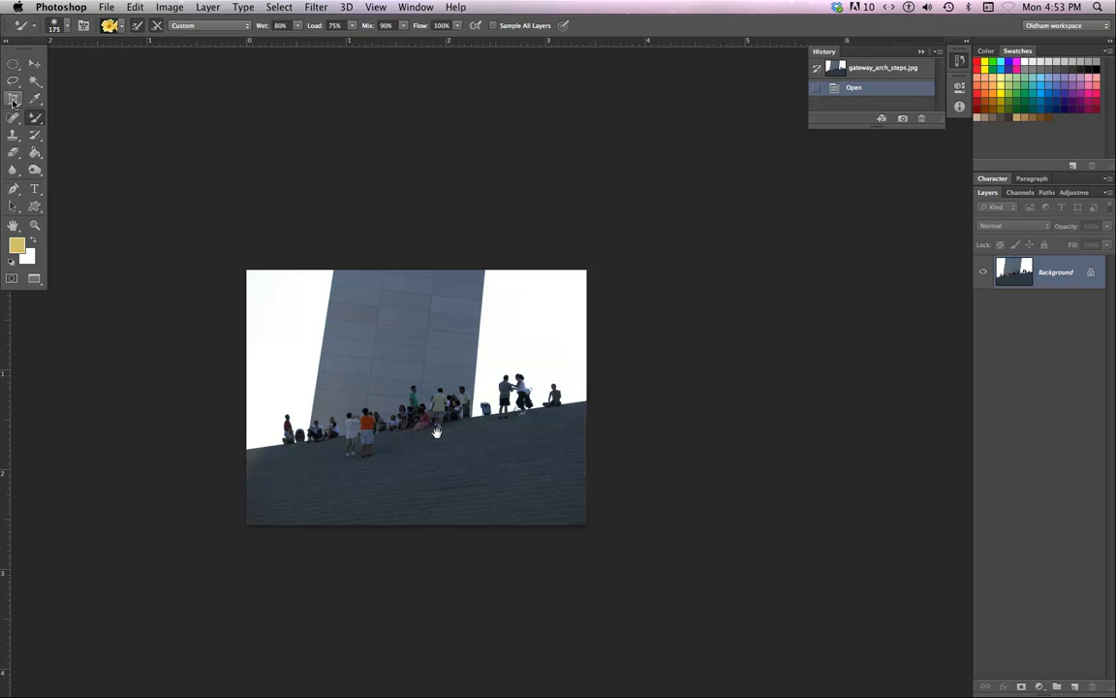
# Step: Perspective-crop the whole arch photo with the upper-left crop corner pulled inward to parallel the arch's slanted left edge
pyautogui.click(13, 100)
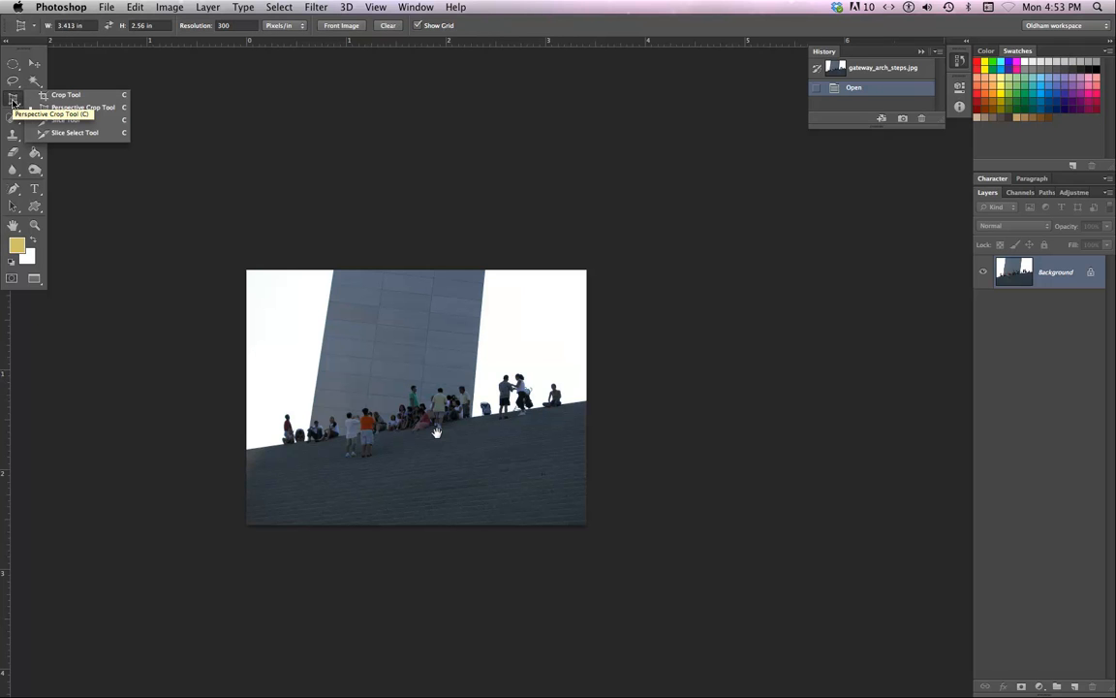
pyautogui.click(105, 110)
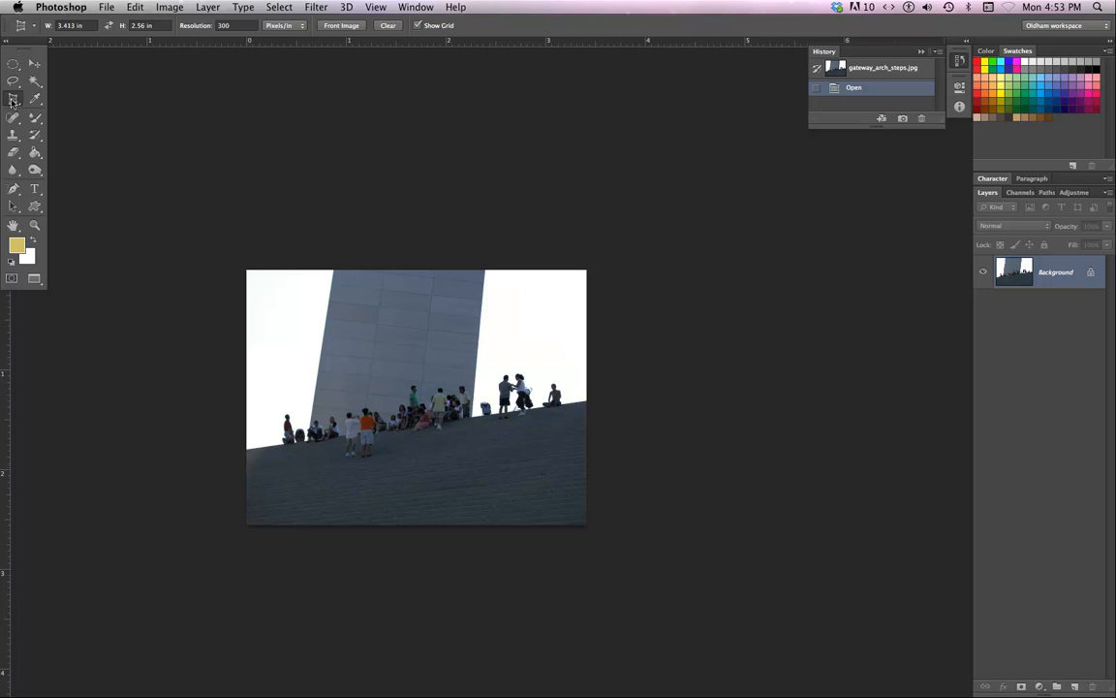
pyautogui.press('d')
pyautogui.moveTo(241, 260); pyautogui.dragTo(680, 598)
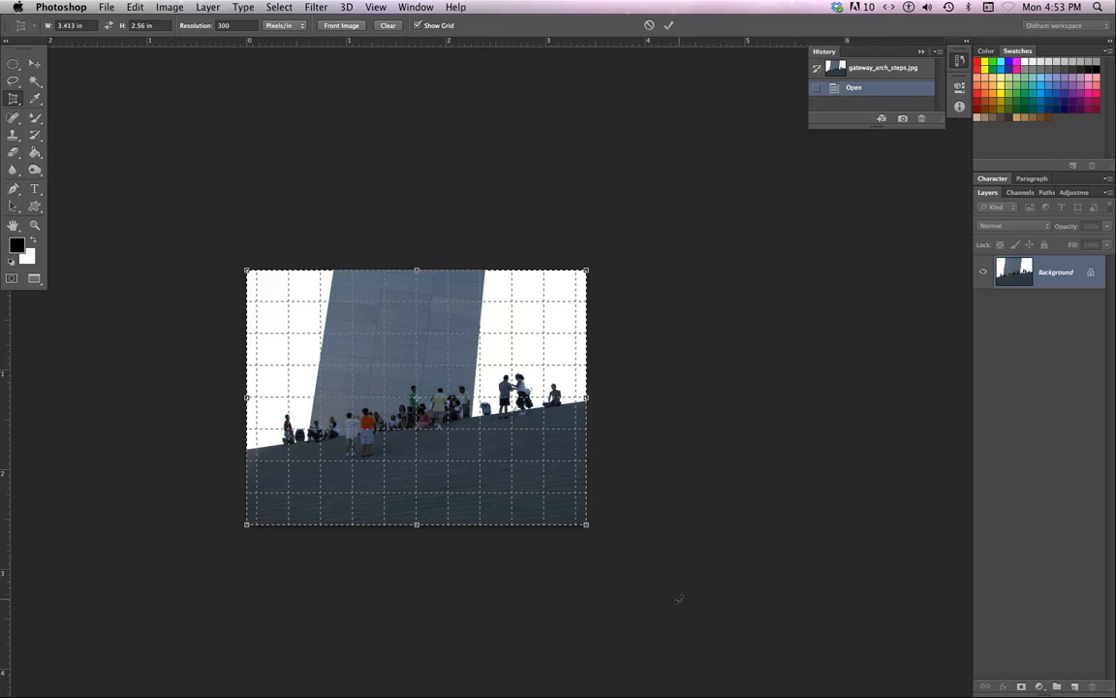
pyautogui.click(649, 26)
pyautogui.moveTo(248, 260); pyautogui.dragTo(659, 597)
pyautogui.moveTo(247, 273)
pyautogui.mouseDown()
pyautogui.moveTo(267, 265)
pyautogui.moveTo(285, 315)
pyautogui.moveTo(282, 239)
pyautogui.moveTo(291, 266)
pyautogui.mouseUp()
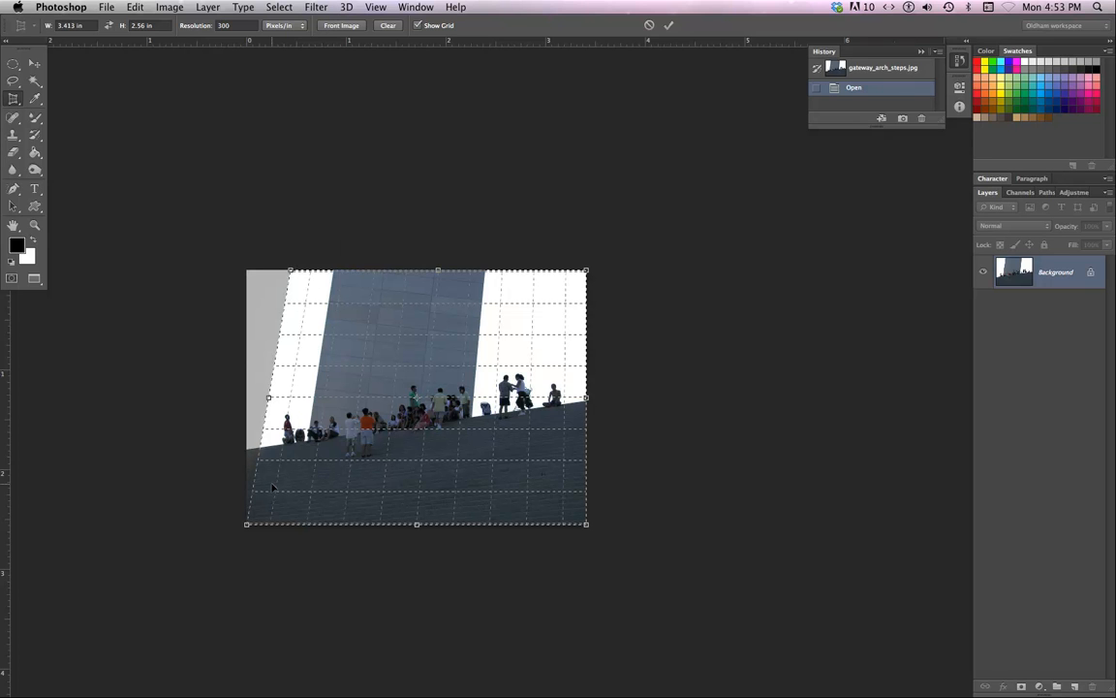
pyautogui.click(669, 27)
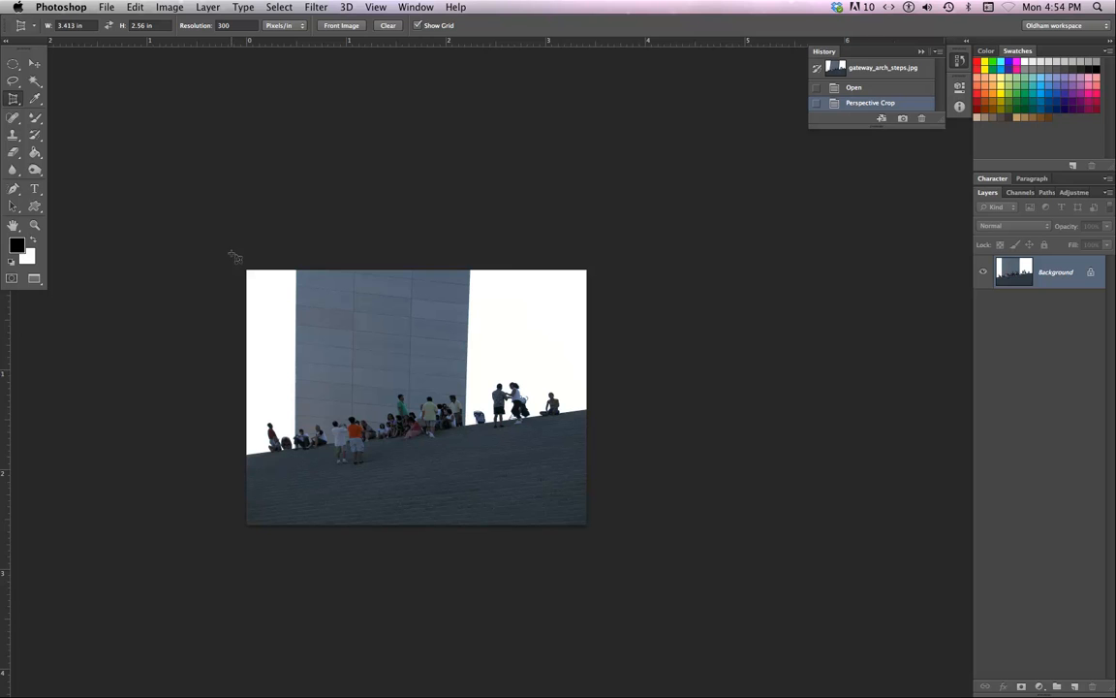
# Step: Try a second perspective crop with the lower-right corner raised to match the slope of the steps, and undo it
pyautogui.moveTo(234, 257); pyautogui.dragTo(648, 585)
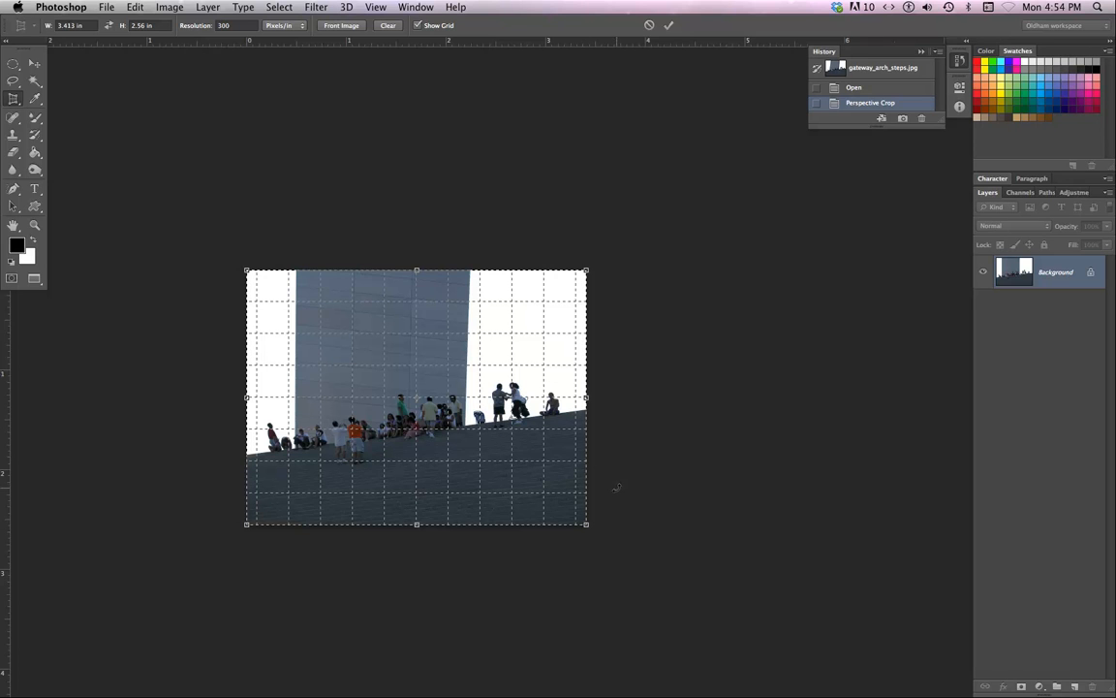
pyautogui.moveTo(588, 528); pyautogui.dragTo(579, 474)
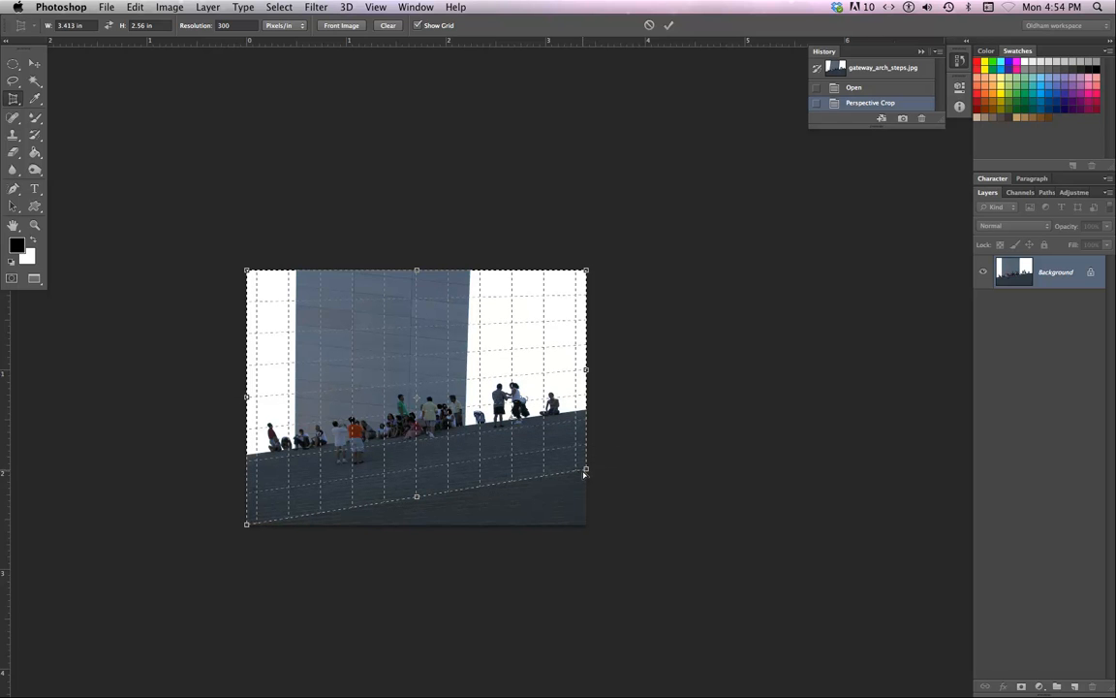
pyautogui.click(668, 26)
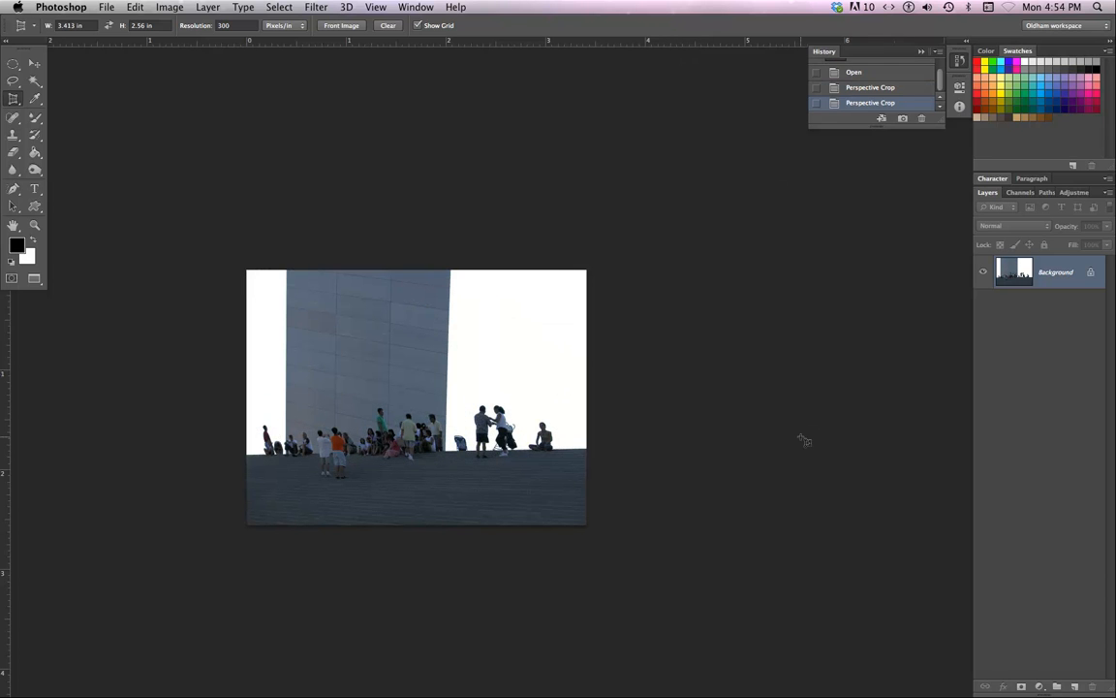
pyautogui.press('super+alt+z')
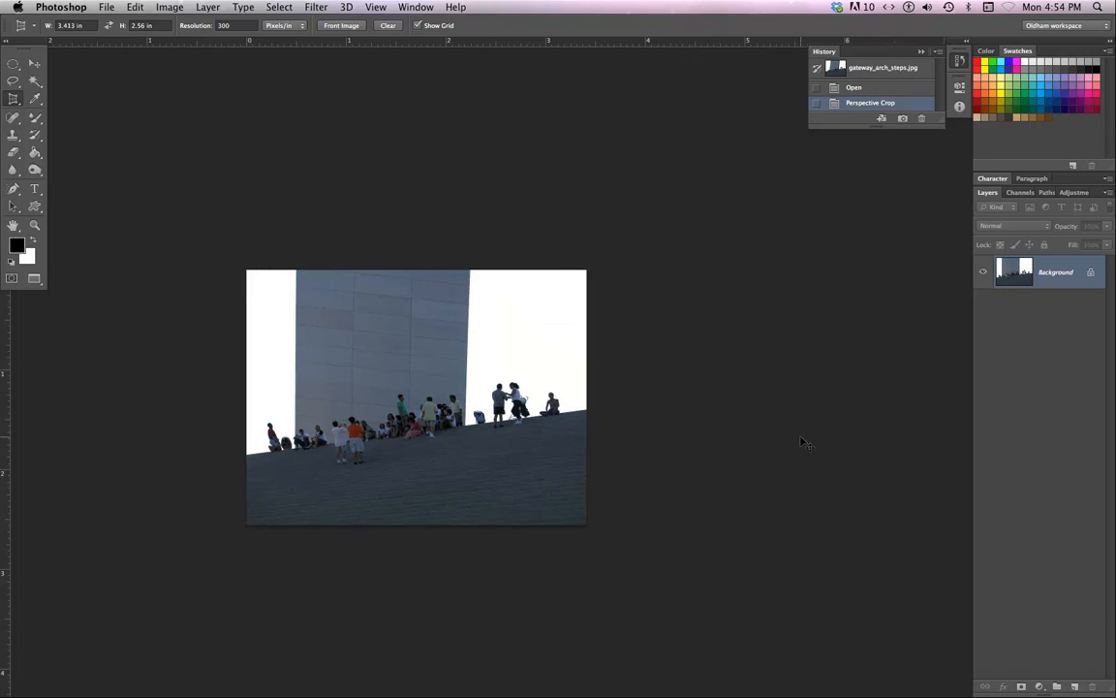
# Step: Step backward and forward through the history to compare the arch photo before and after the first perspective crop
pyautogui.press('super+alt+z')
pyautogui.press('super+shift+z')
pyautogui.press('super+alt+z')
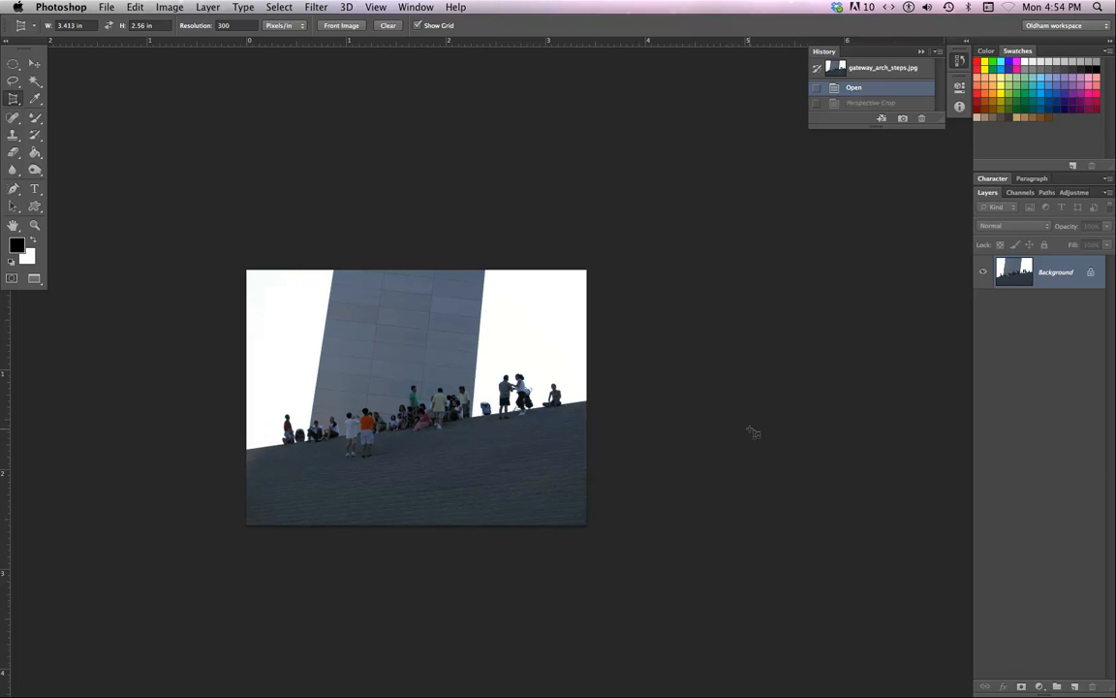
pyautogui.press('super+shift+z')
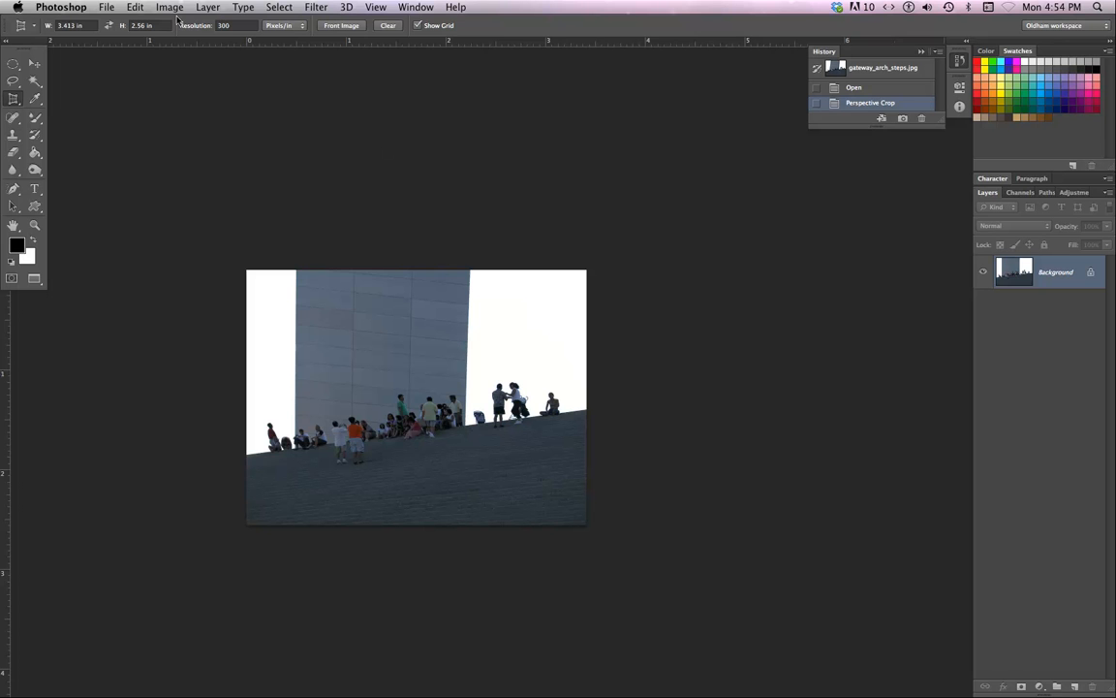
pyautogui.click(136, 9)
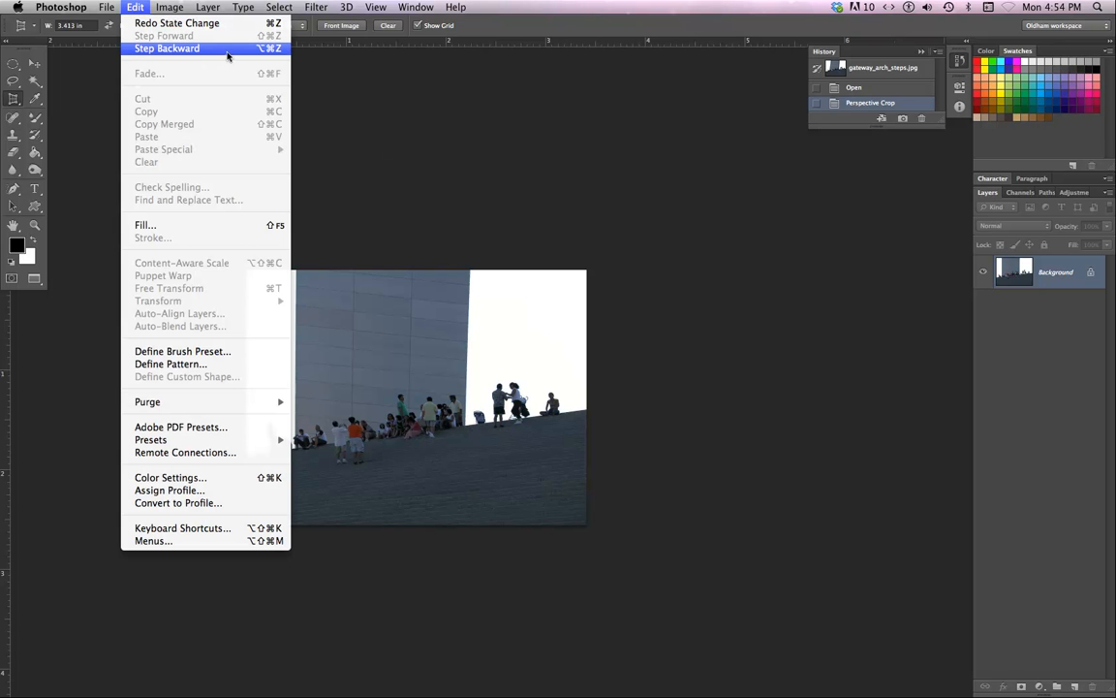
pyautogui.click(276, 48)
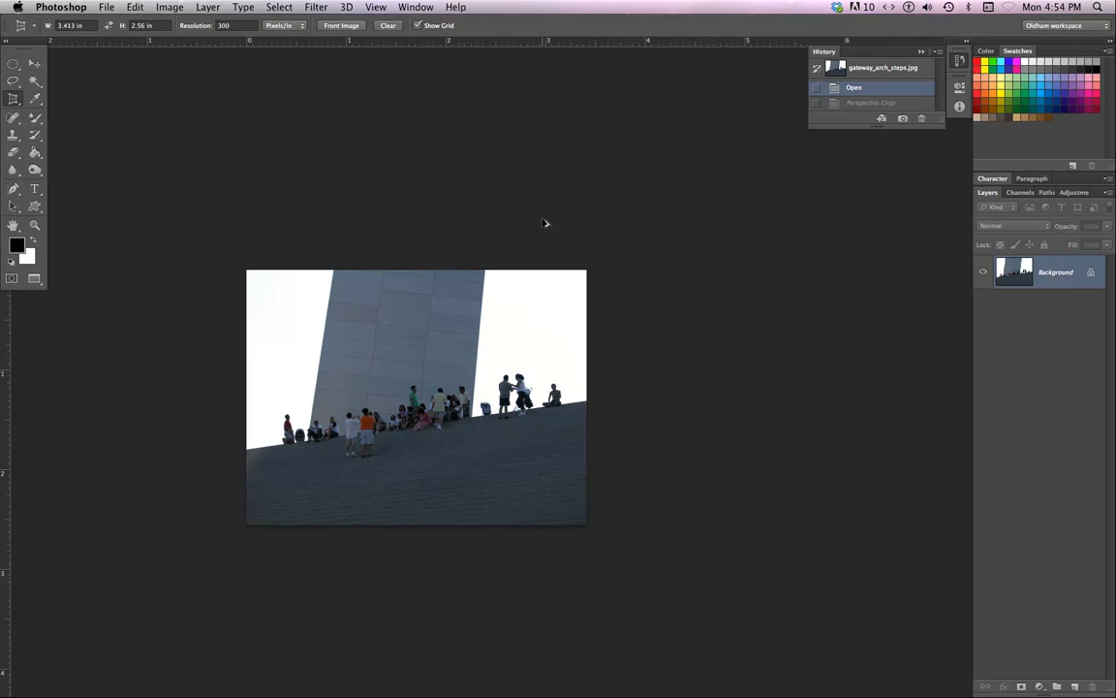
pyautogui.press('super+shift+z')
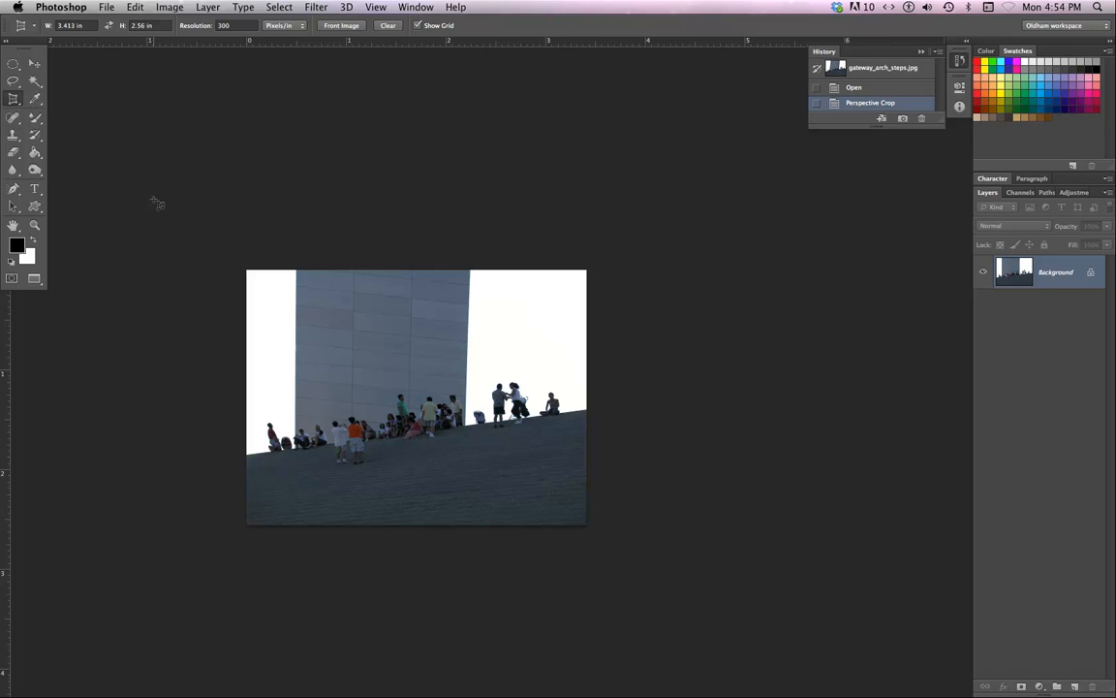
# Step: Perspective-crop the whole arch photo again with the lower-right corner raised to level the sloping steps
pyautogui.moveTo(178, 202); pyautogui.dragTo(585, 463)
pyautogui.press('Return')
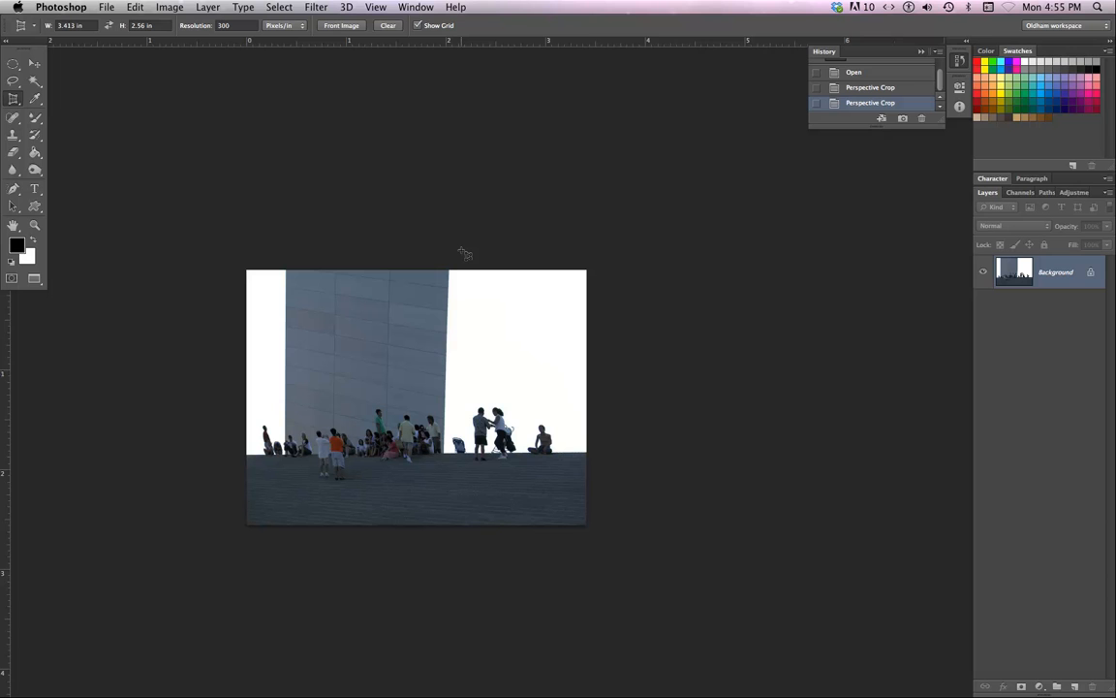
# Step: Save the straightened photo in Photoshop format as perspective_crop.psd in Fall 2013 > 142 files > Folder 4
pyautogui.click(103, 8)
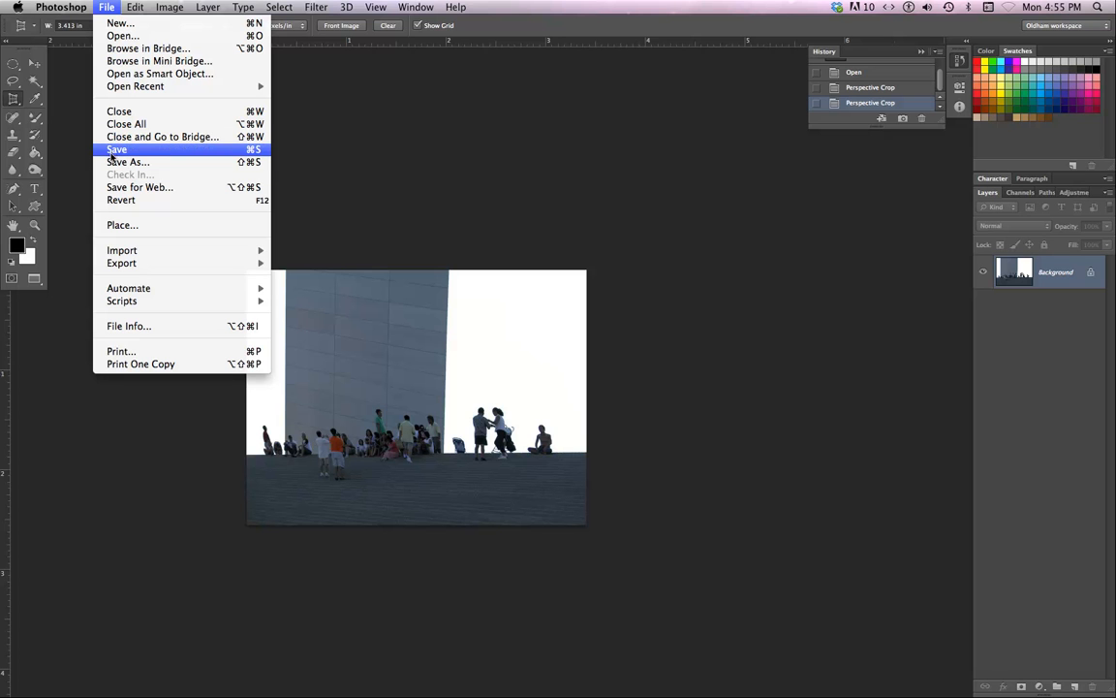
pyautogui.click(114, 162)
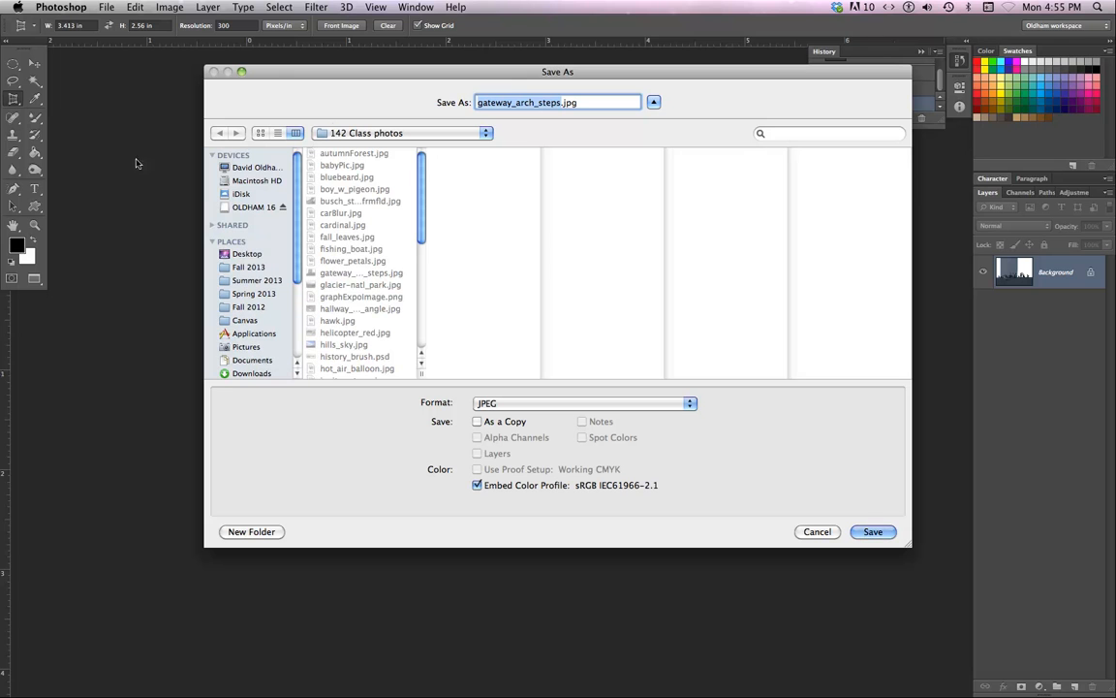
pyautogui.click(563, 404)
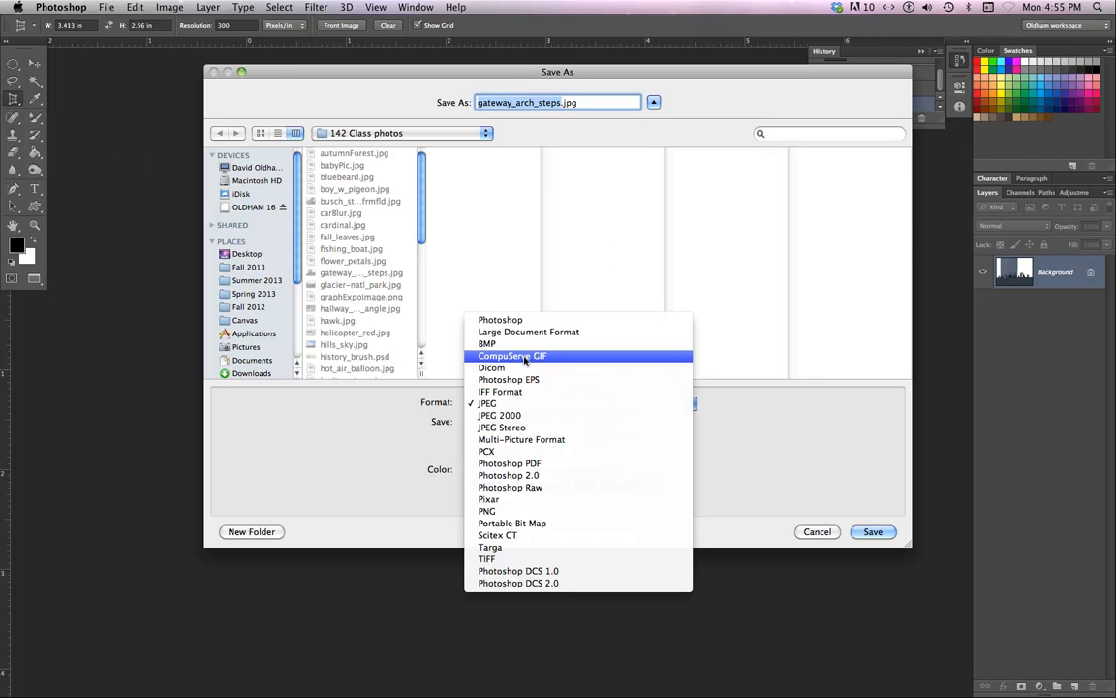
pyautogui.click(521, 321)
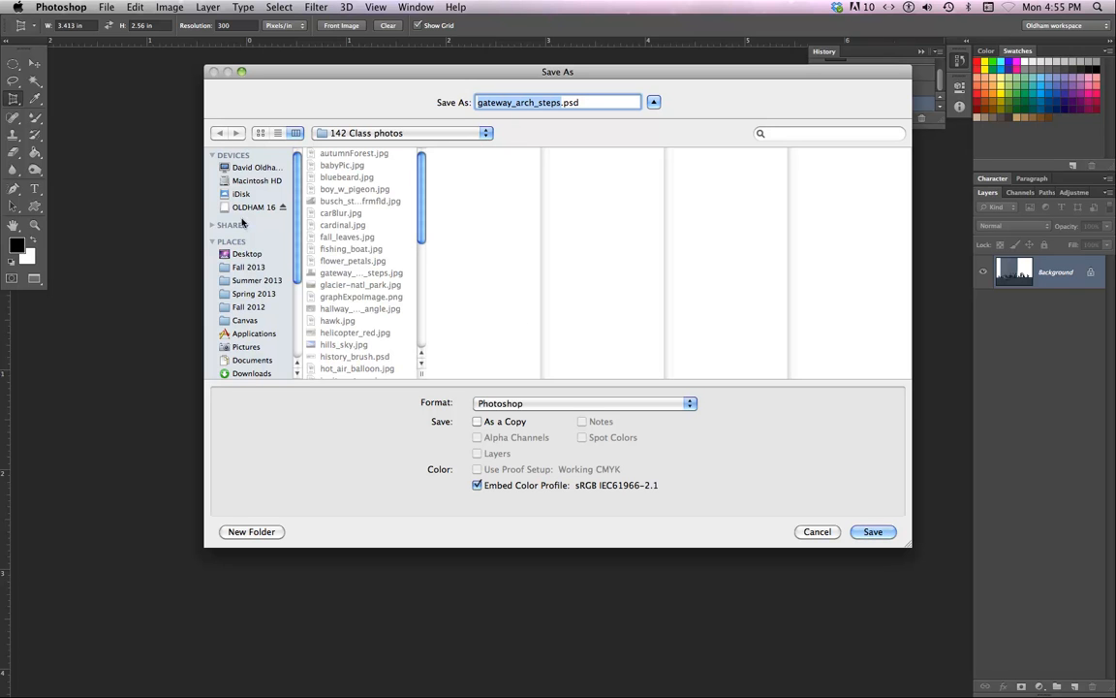
pyautogui.click(228, 267)
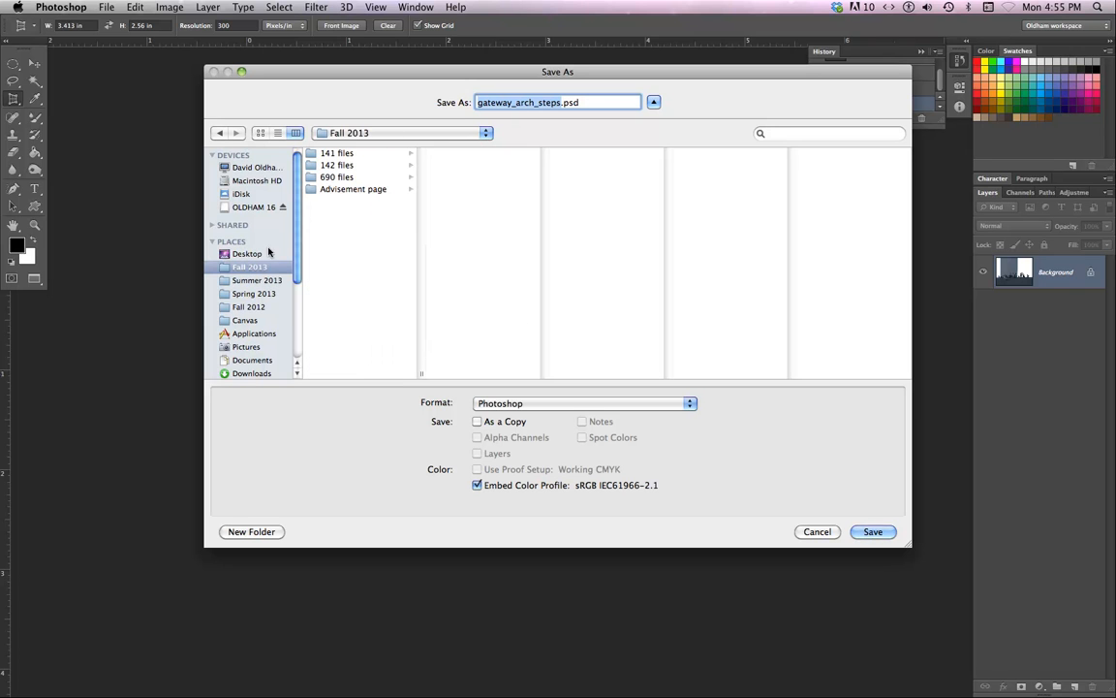
pyautogui.click(335, 165)
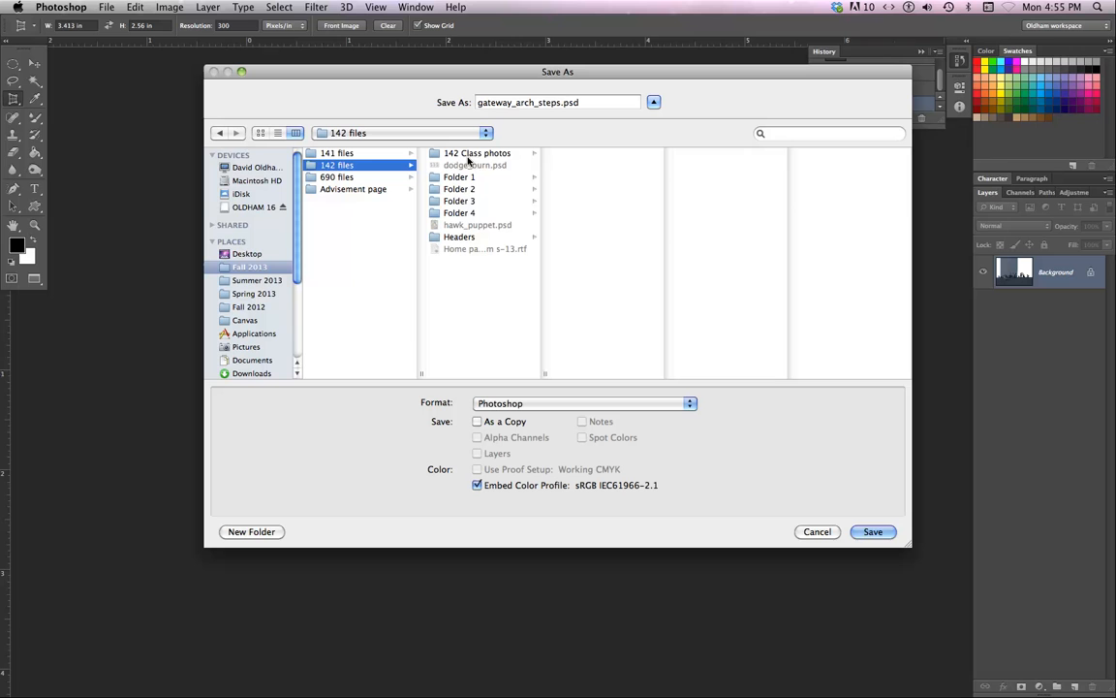
pyautogui.click(459, 213)
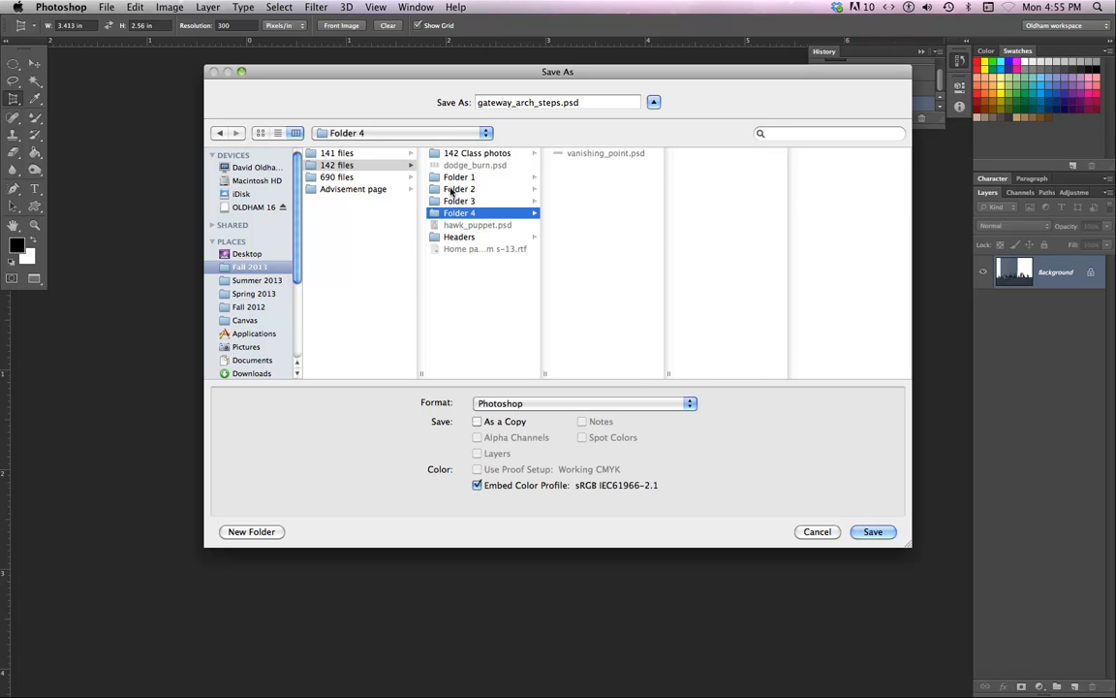
pyautogui.doubleClick(560, 103)
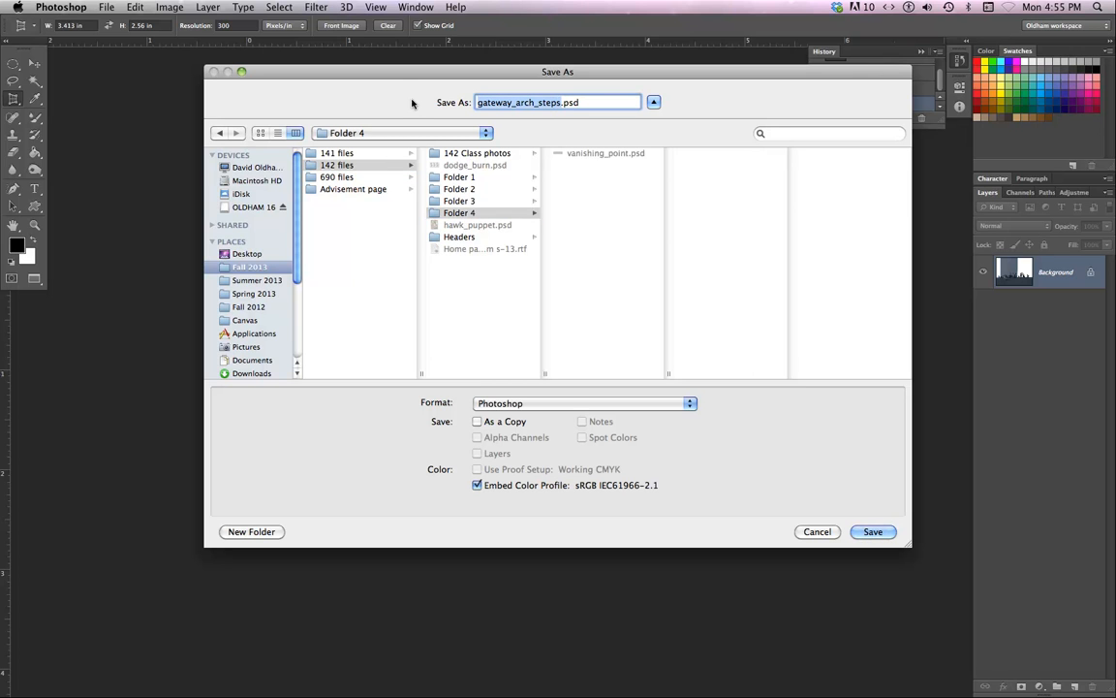
pyautogui.write('perspec')
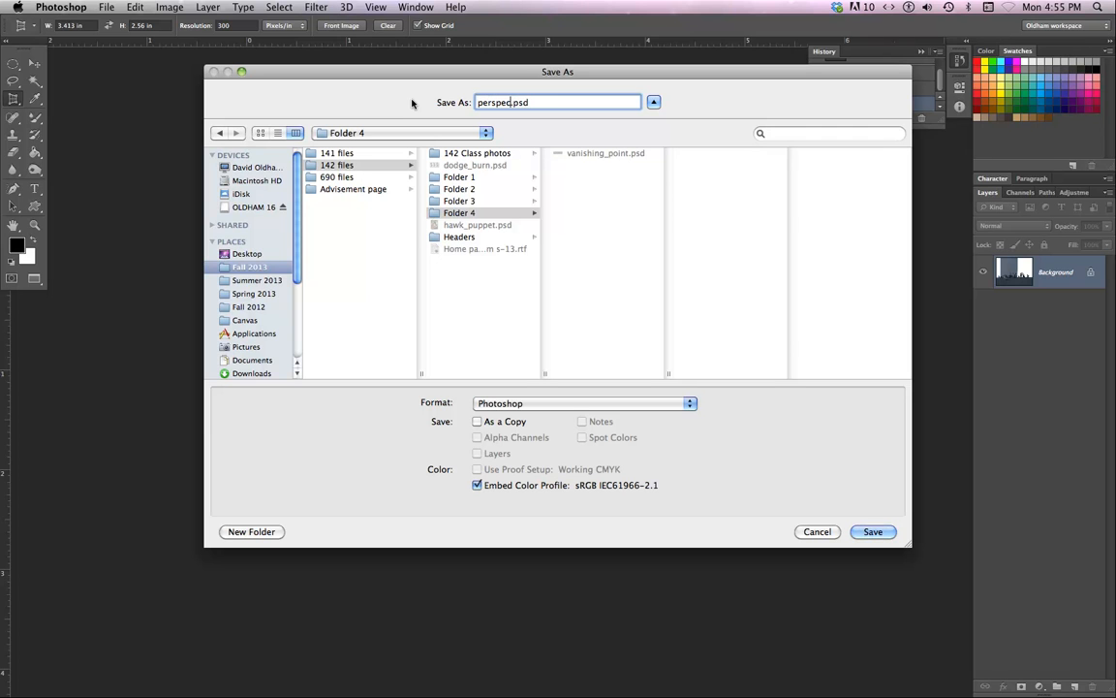
pyautogui.write('tive_crop')
pyautogui.click(873, 532)
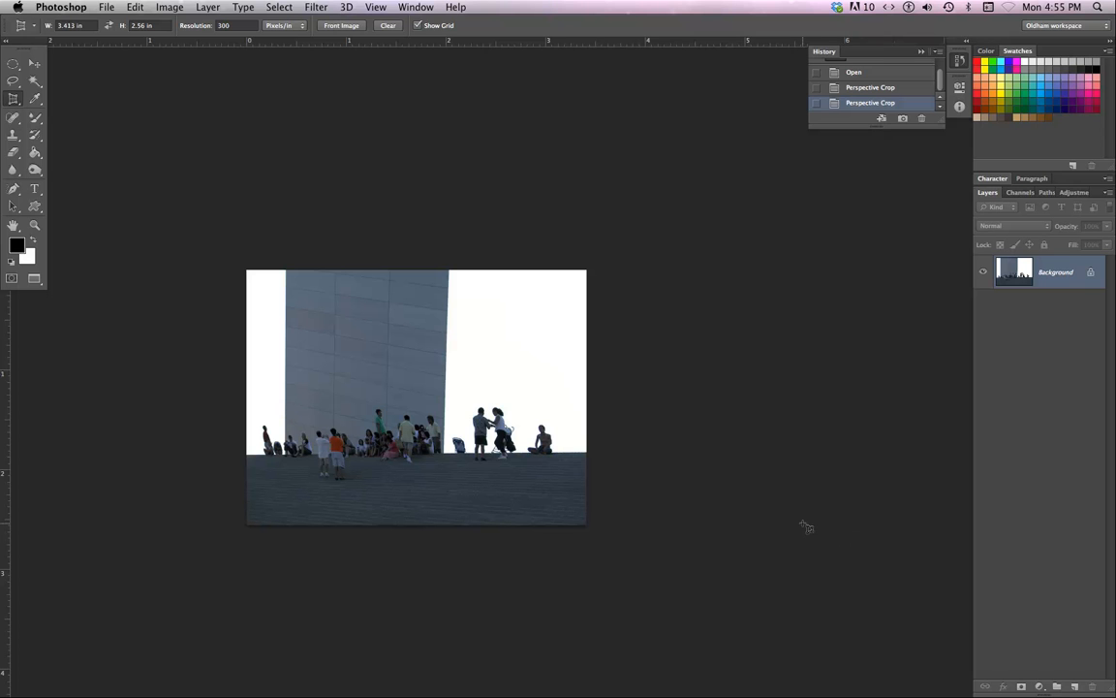
# Step: Switch back to the standard screen mode with document tabs and collapse the history list
pyautogui.press('f')
pyautogui.press('f')
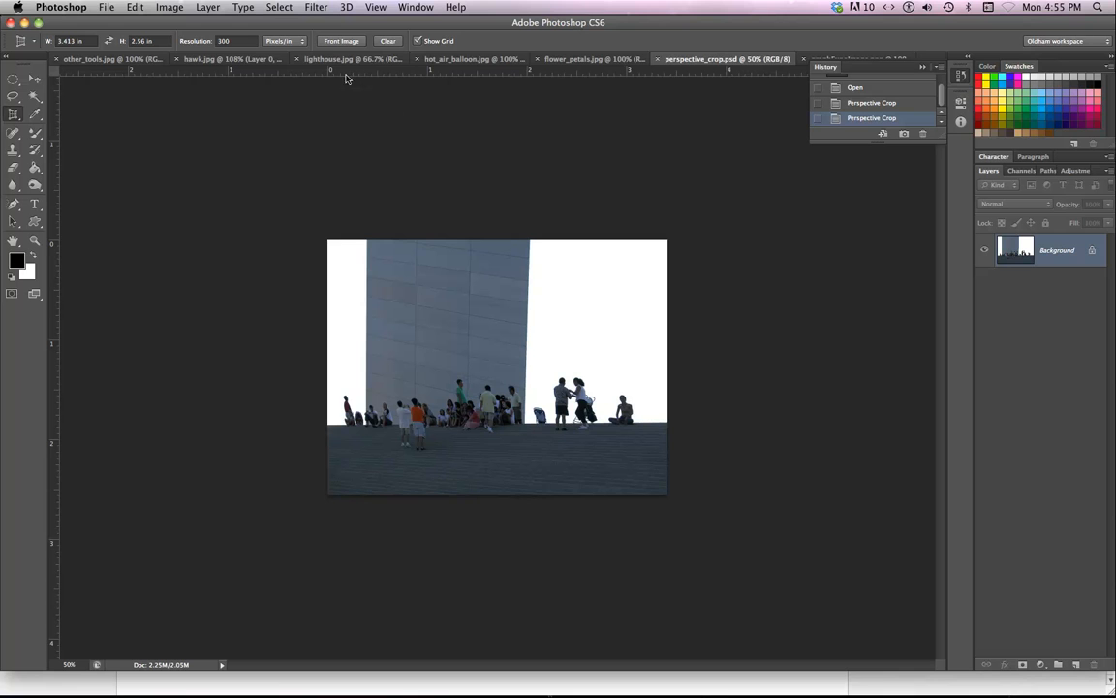
pyautogui.click(923, 68)
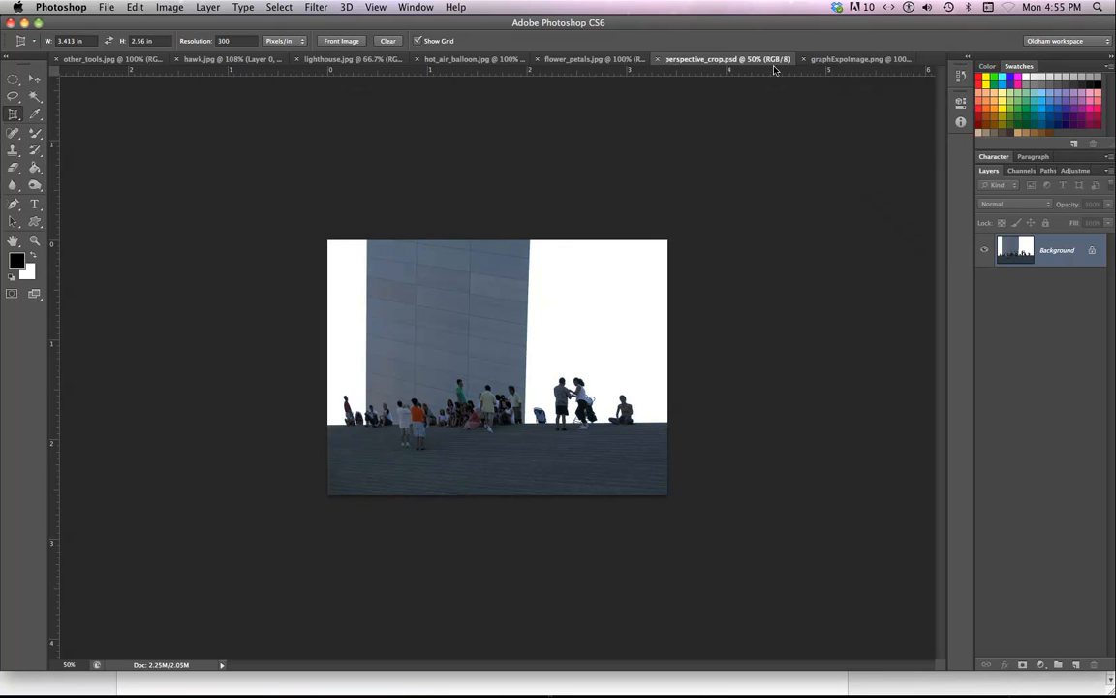
# Step: Reopen the original gateway_arch_steps.jpg, copy the whole image, close it and paste the copy into perspective_crop.psd as a new layer
pyautogui.click(105, 8)
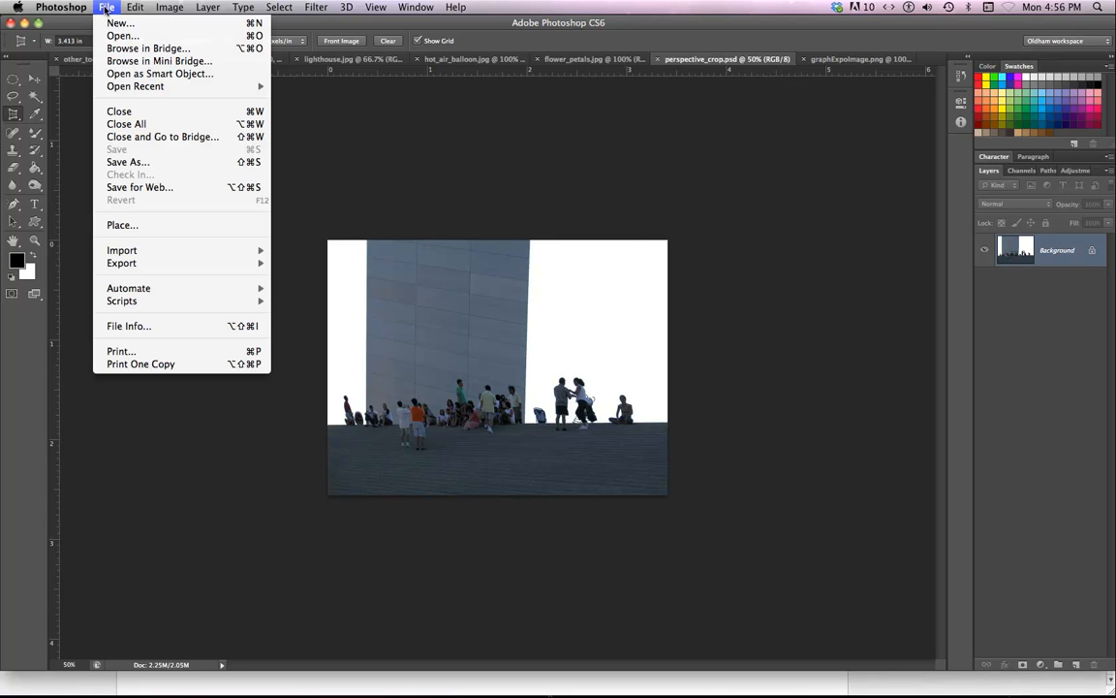
pyautogui.moveTo(148, 88)
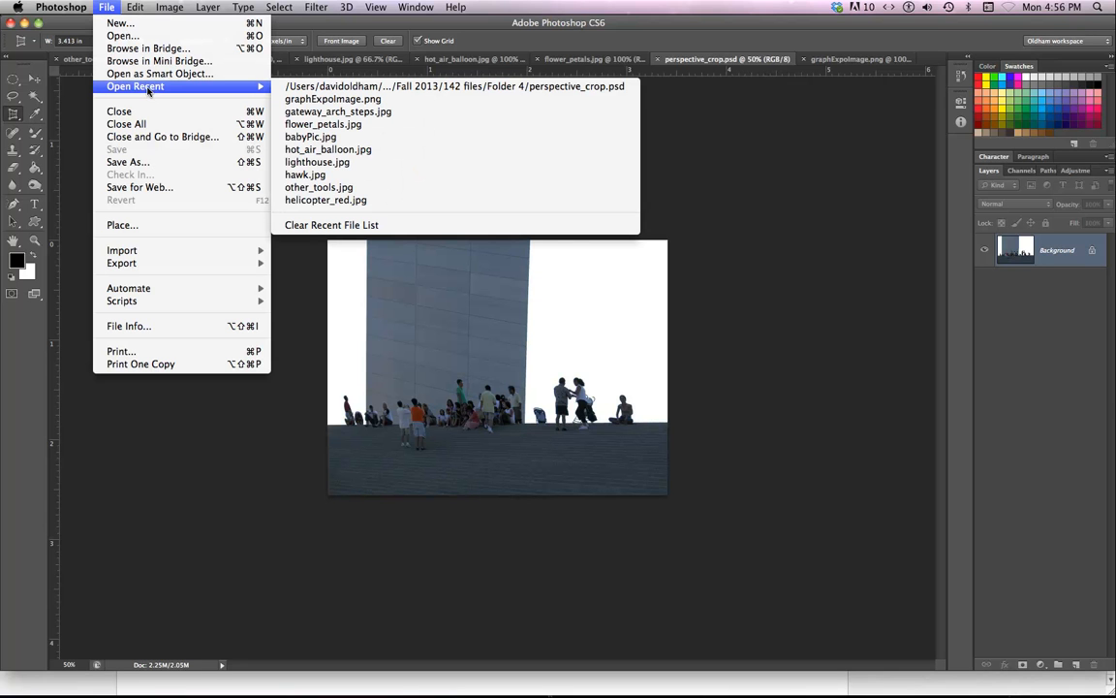
pyautogui.click(330, 112)
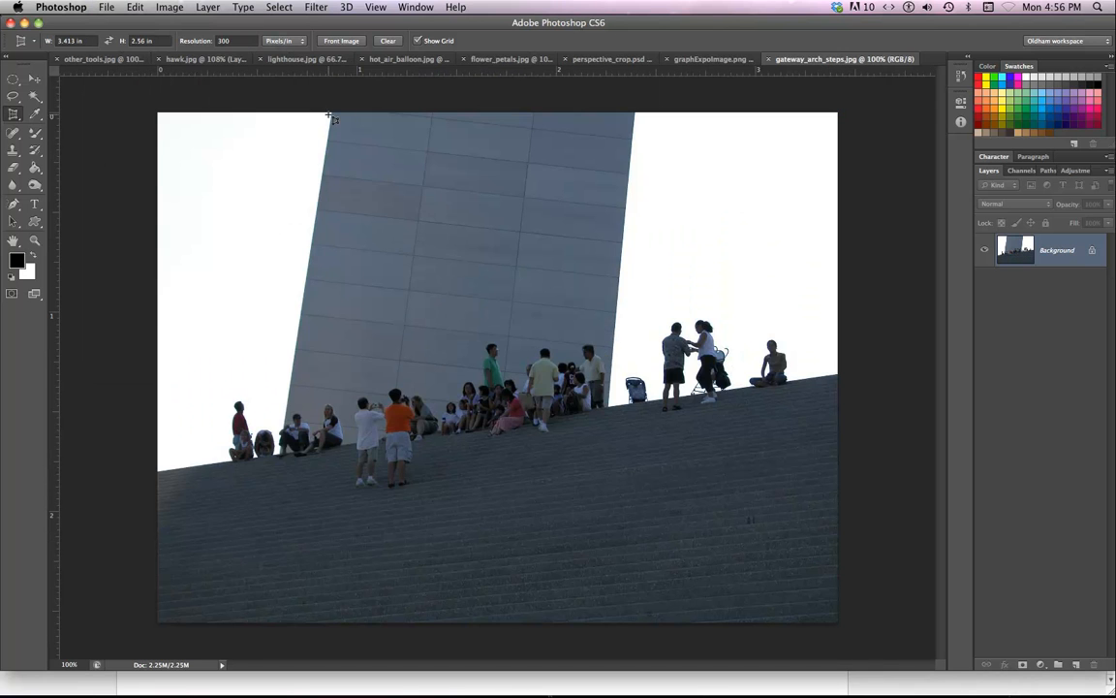
pyautogui.press('super+a')
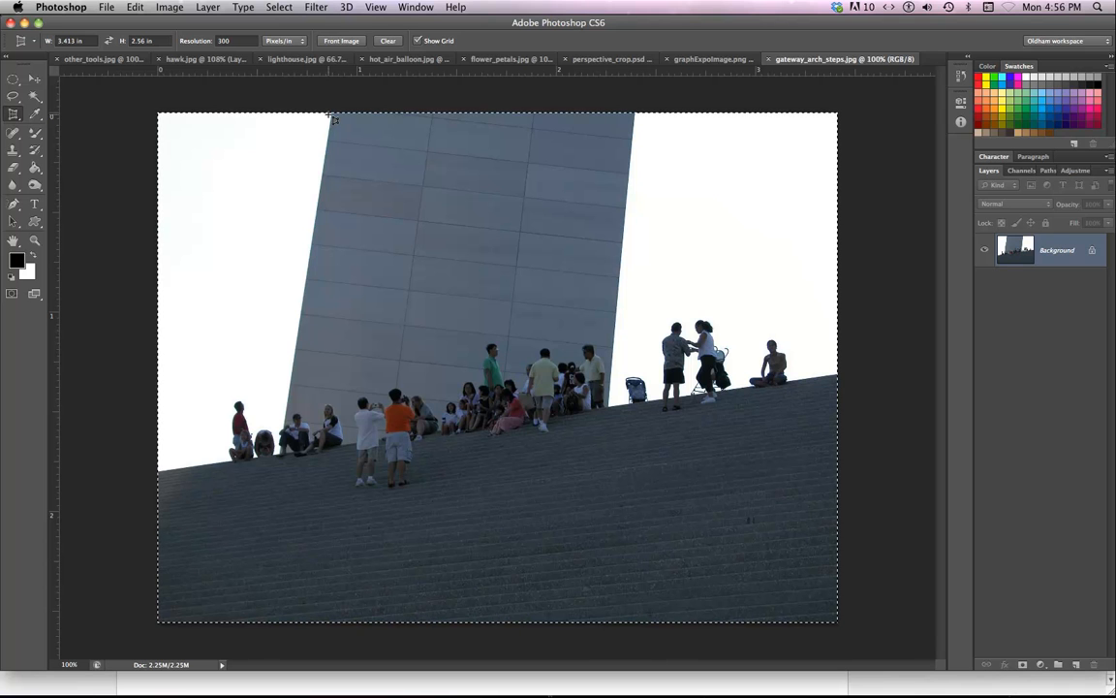
pyautogui.press('super+w')
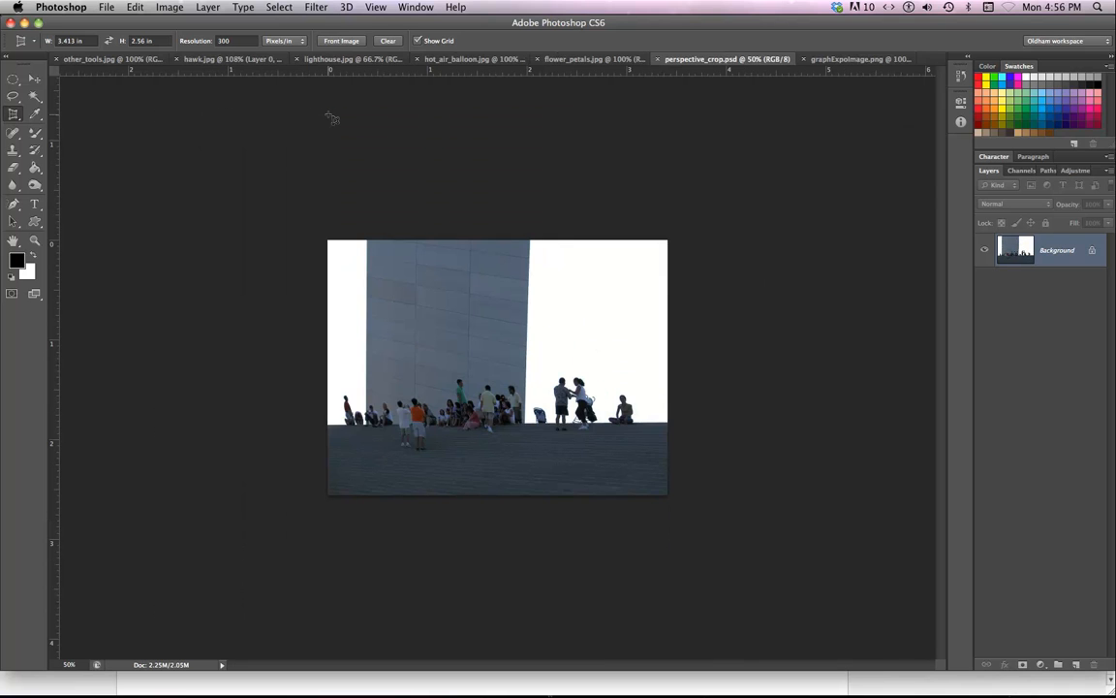
pyautogui.press('super+v')
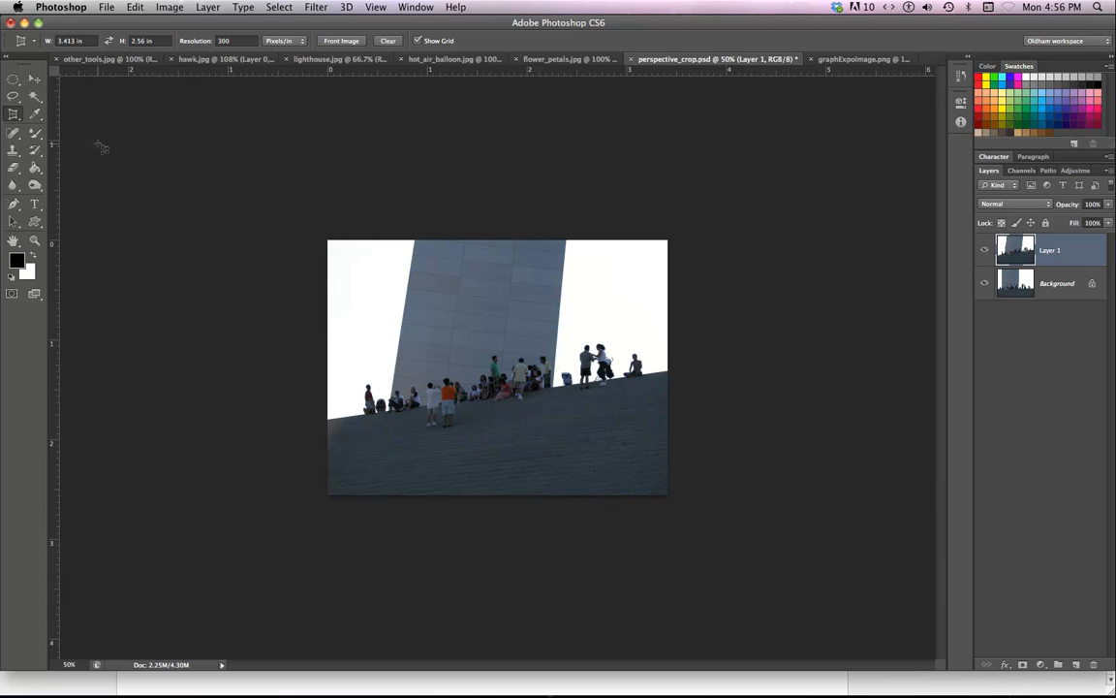
# Step: Convert the Background to a regular layer and crop outward to add a margin and over a photo's width of empty canvas on the right
pyautogui.click(11, 114)
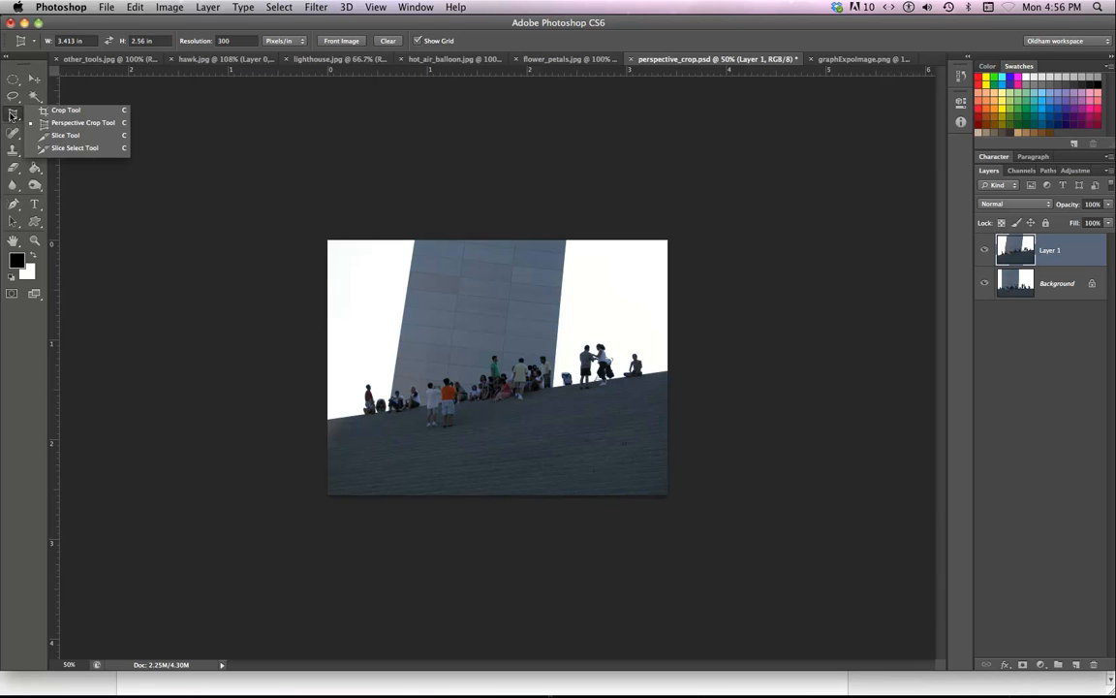
pyautogui.click(87, 110)
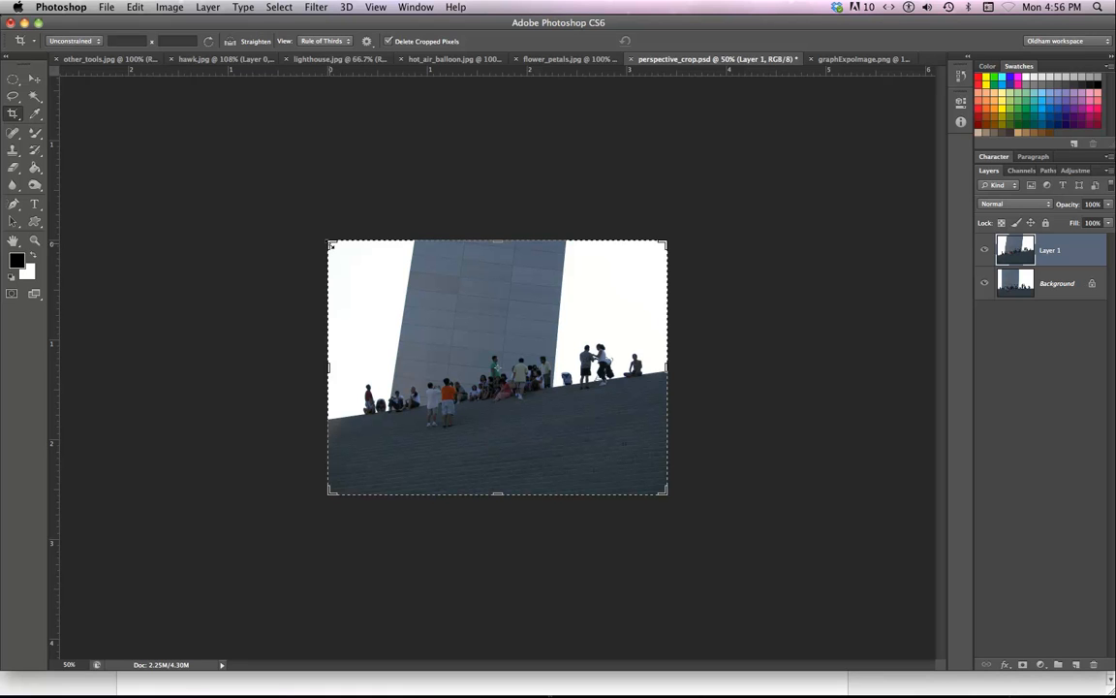
pyautogui.doubleClick(1056, 284)
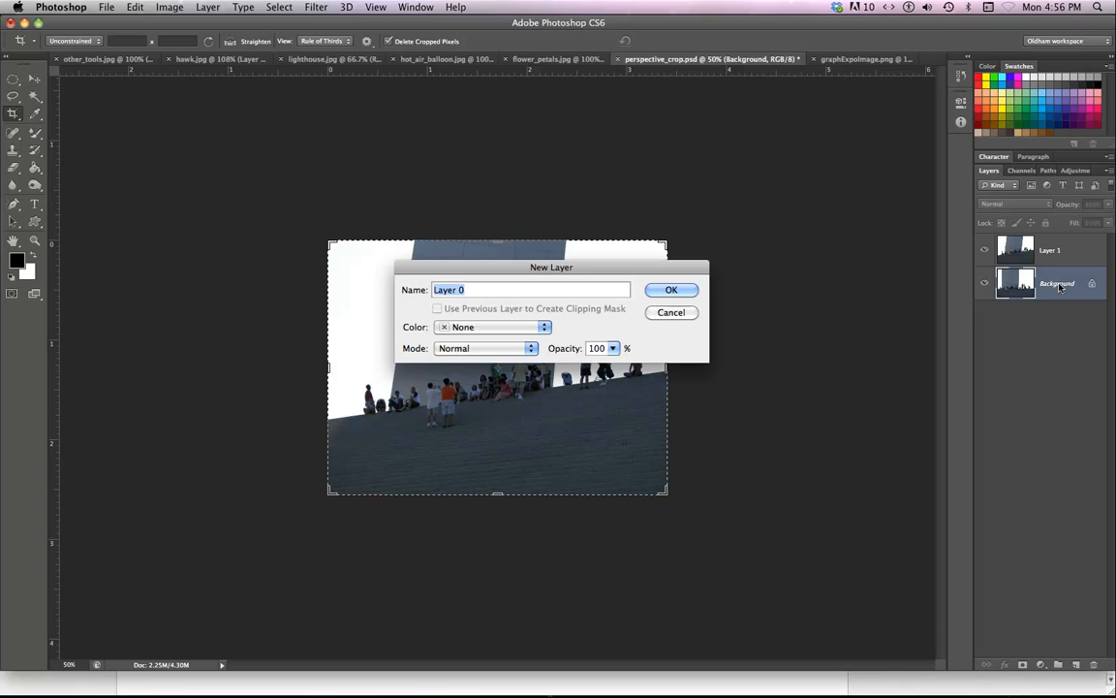
pyautogui.click(669, 288)
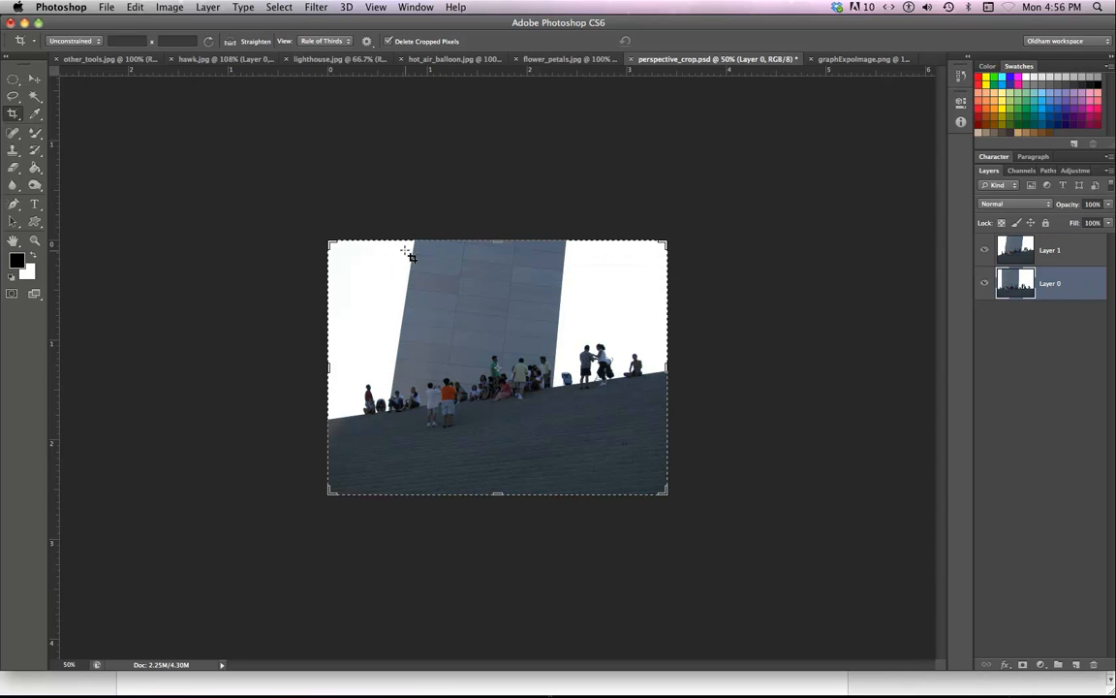
pyautogui.moveTo(329, 242); pyautogui.dragTo(317, 233)
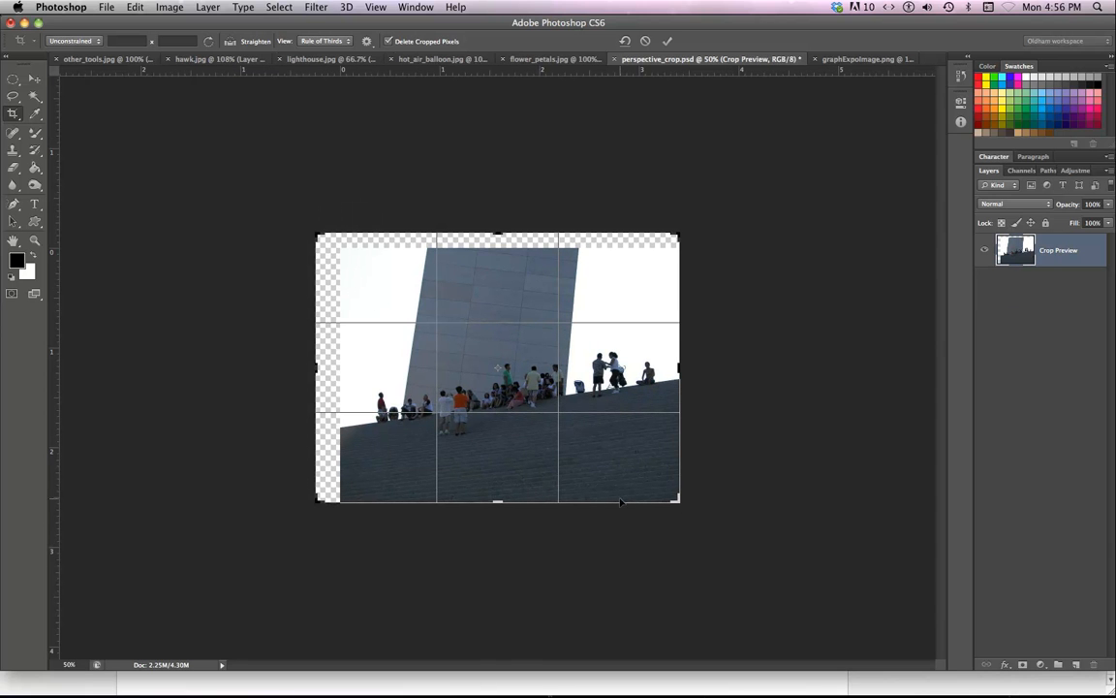
pyautogui.moveTo(683, 504); pyautogui.dragTo(875, 521)
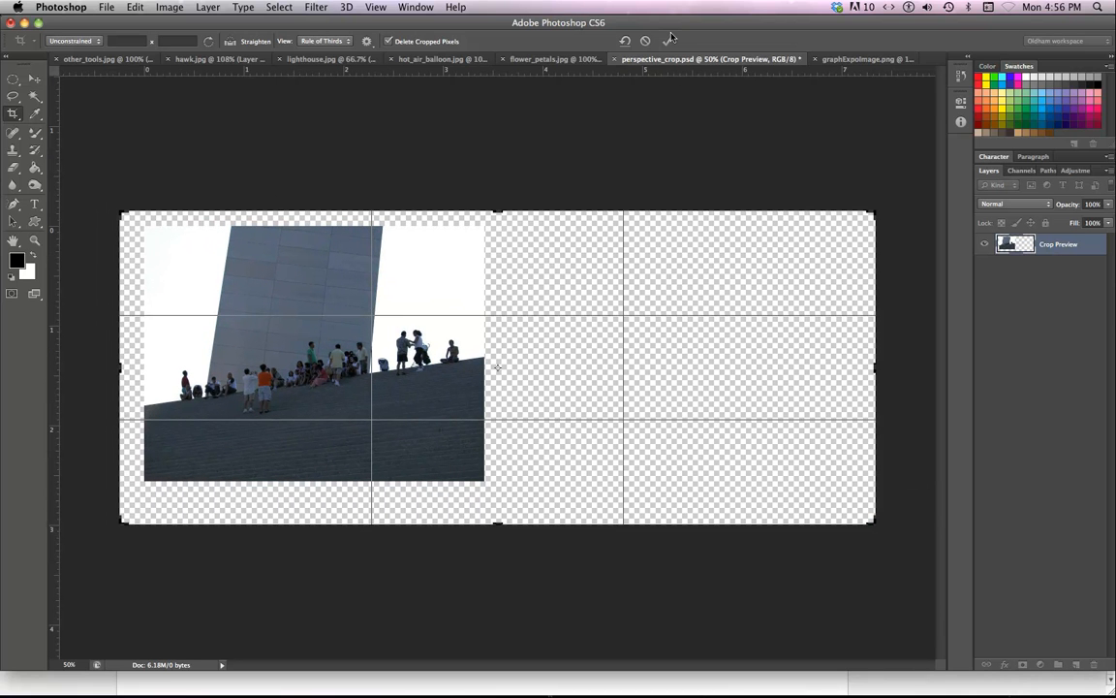
pyautogui.click(670, 39)
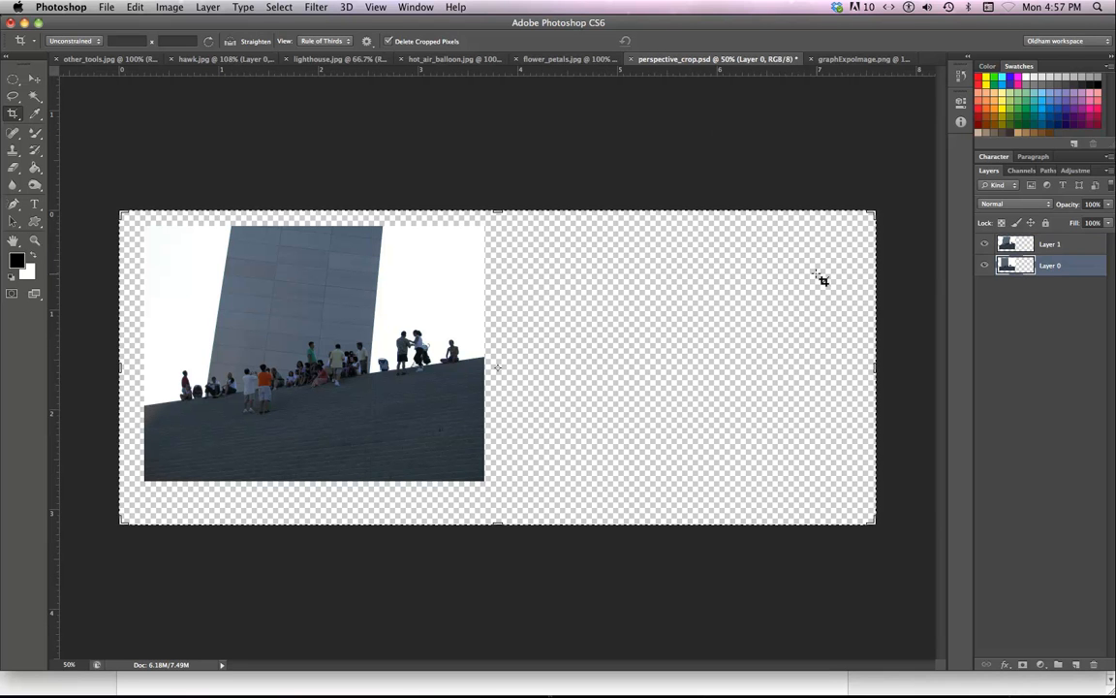
# Step: Move the straightened photo on Layer 0 into the empty right half of the canvas, level with the original photo
pyautogui.click(1062, 245)
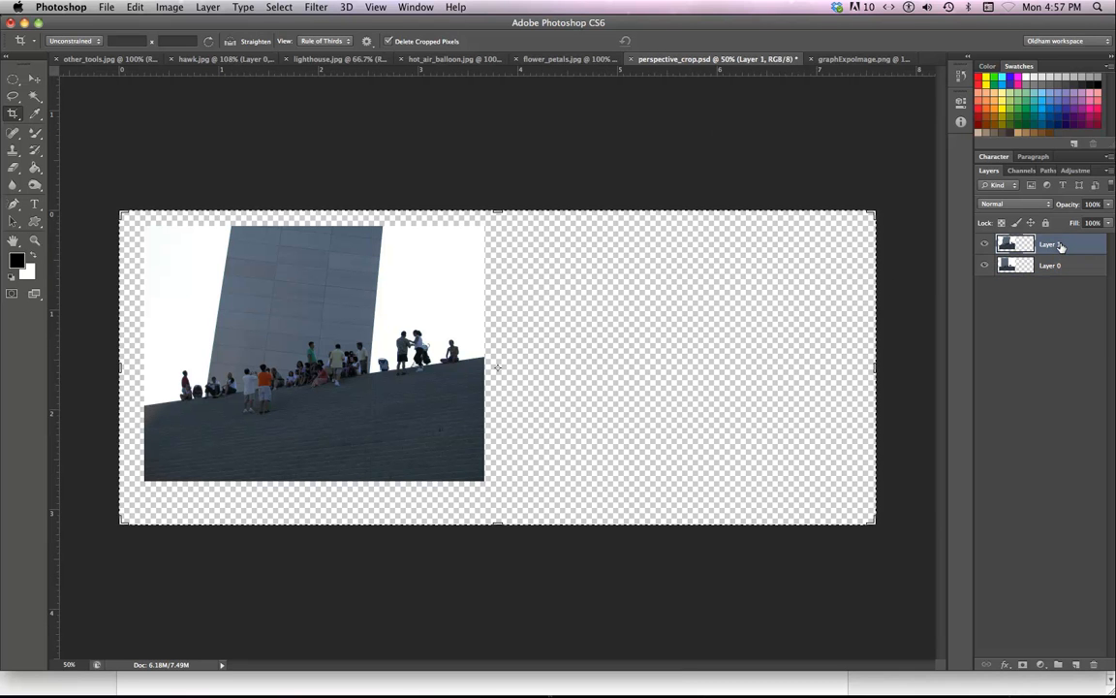
pyautogui.click(32, 77)
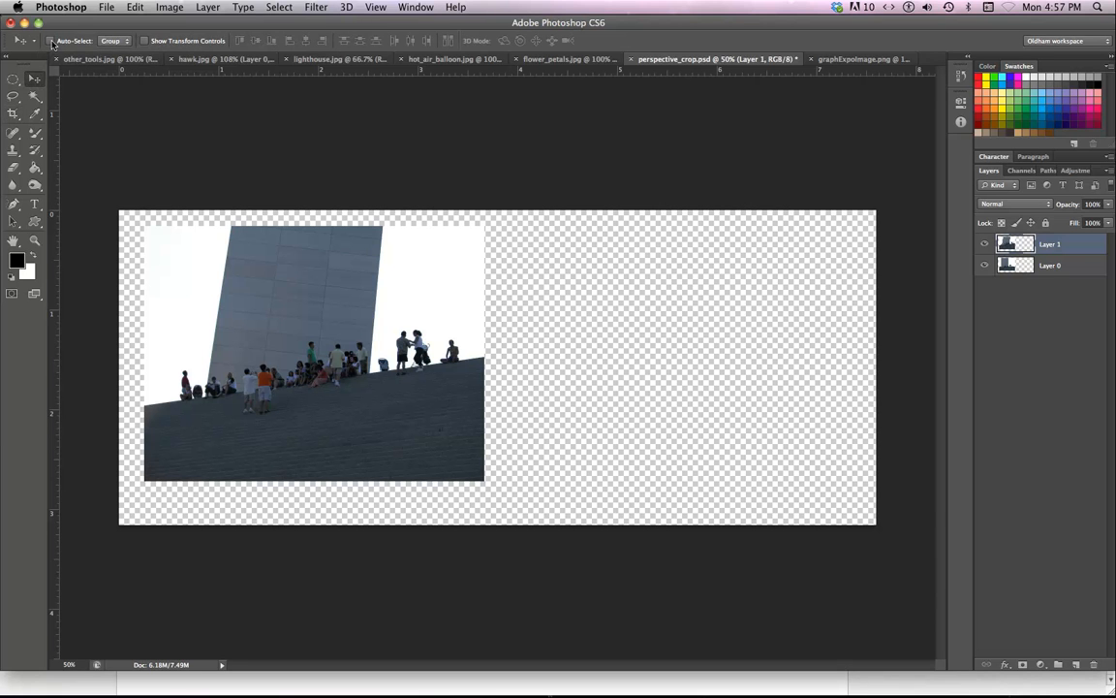
pyautogui.moveTo(244, 339); pyautogui.dragTo(326, 372)
pyautogui.press('super+z')
pyautogui.hotkey('alt', '[')
pyautogui.moveTo(306, 334); pyautogui.dragTo(623, 348)
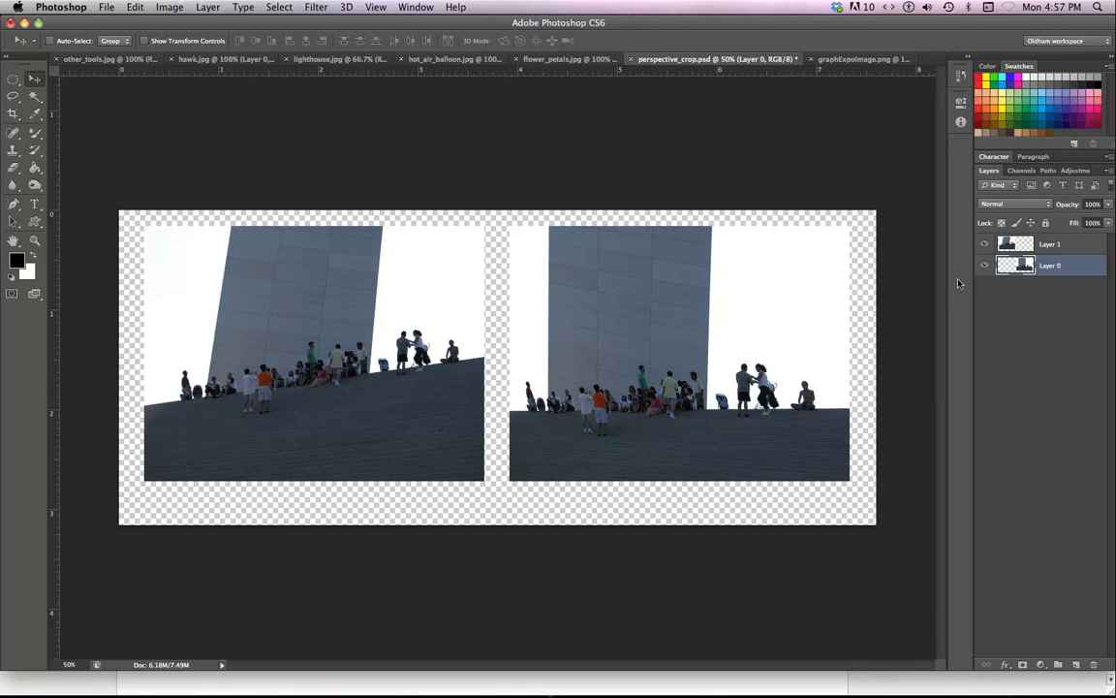
# Step: Try to outline the straightened photo on Layer 0 with a 2 px black stroke inside its edges, and deselect
pyautogui.keyDown('super'); pyautogui.click(1024, 265); pyautogui.keyUp('super')
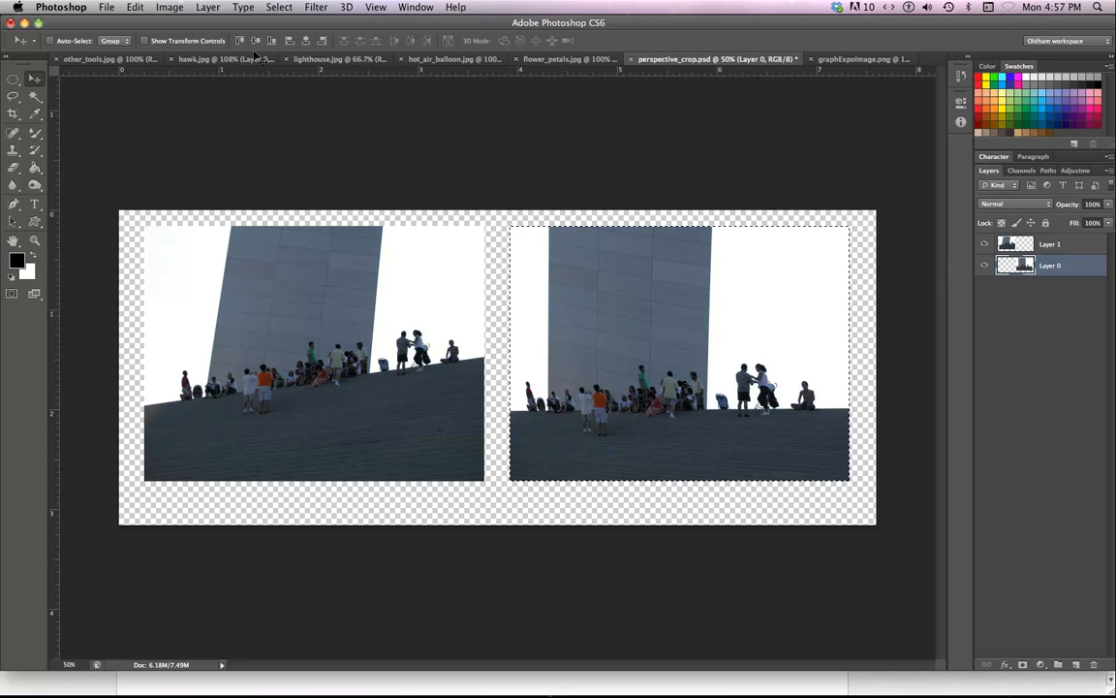
pyautogui.click(161, 13)
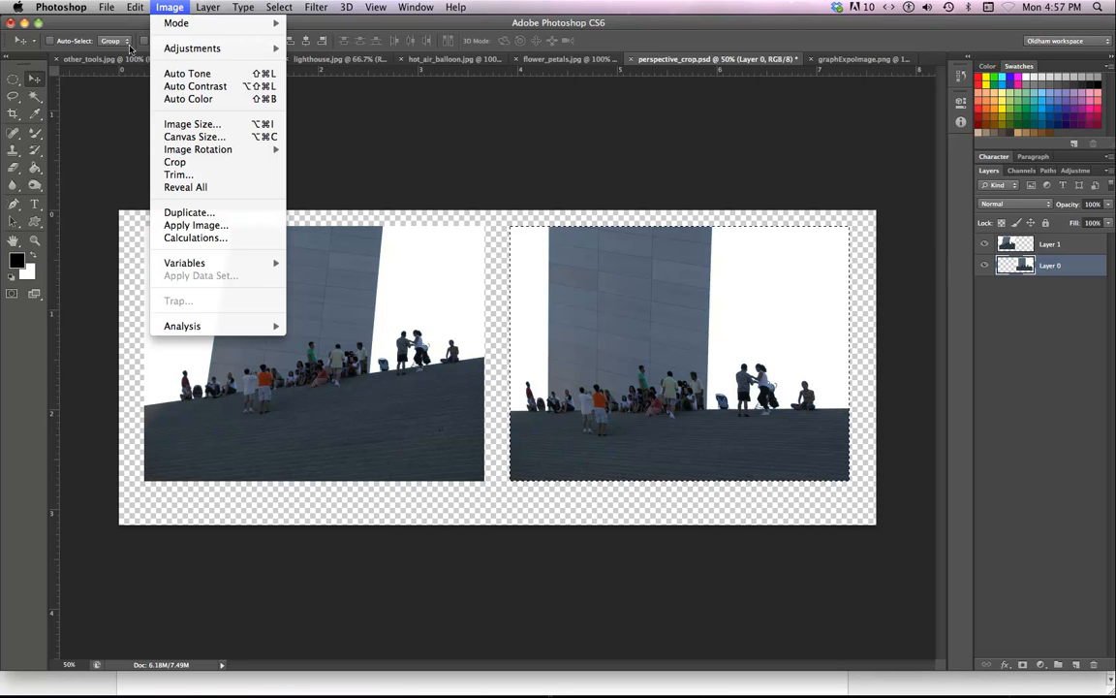
pyautogui.moveTo(131, 10)
pyautogui.click(147, 238)
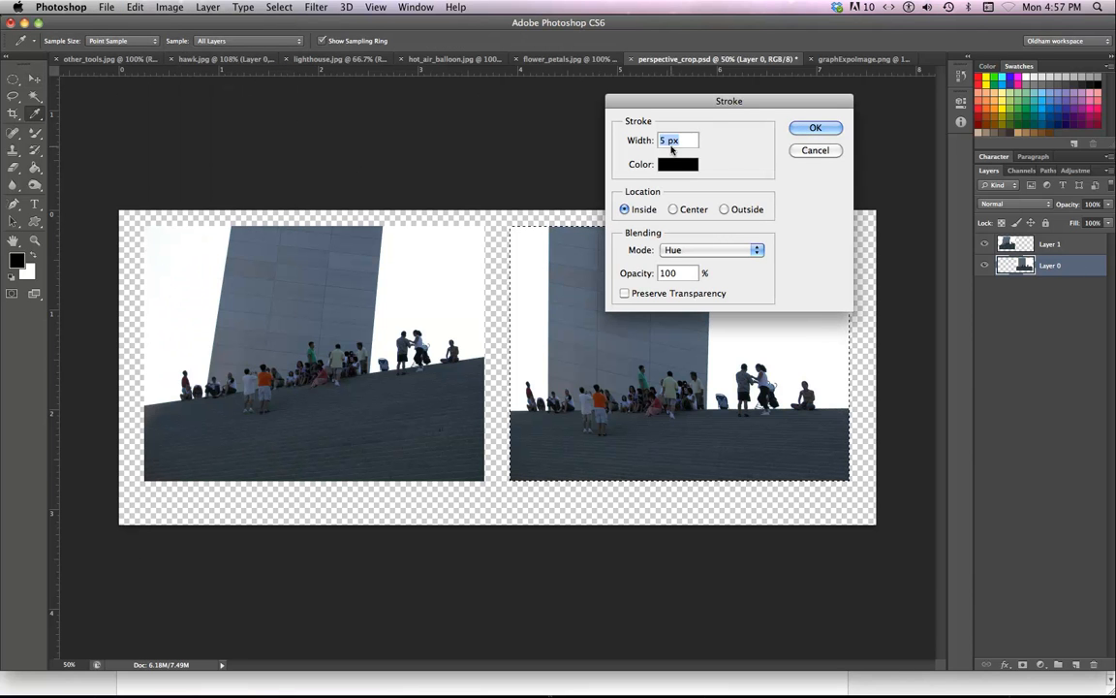
pyautogui.write('2')
pyautogui.click(813, 127)
pyautogui.press('v')
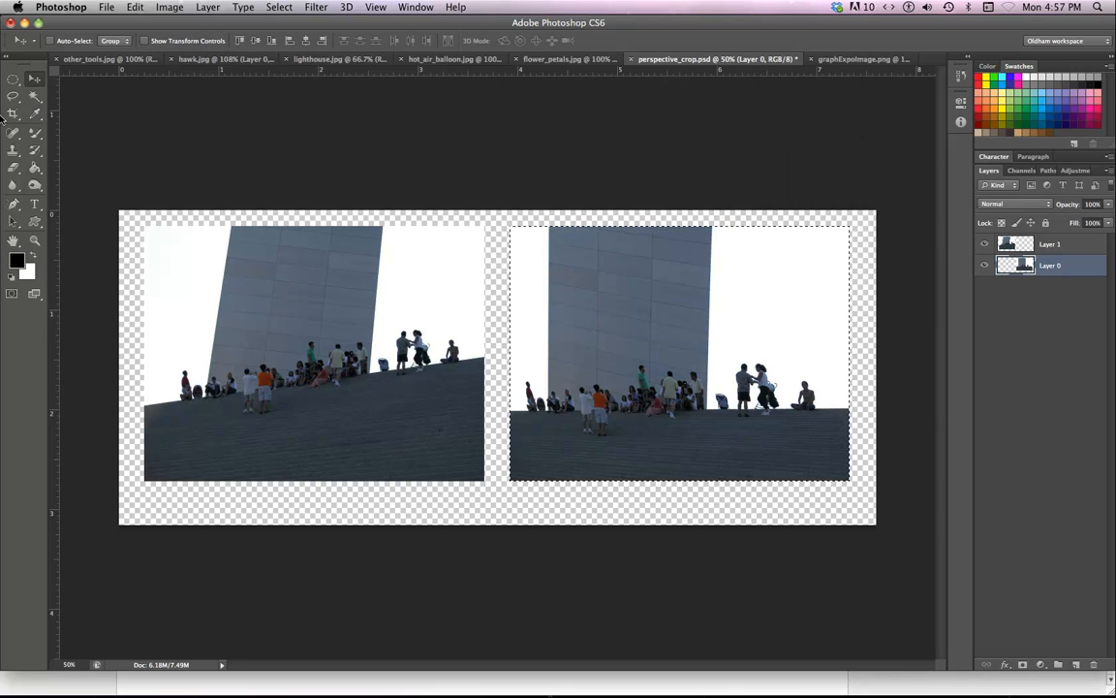
pyautogui.press('super+d')
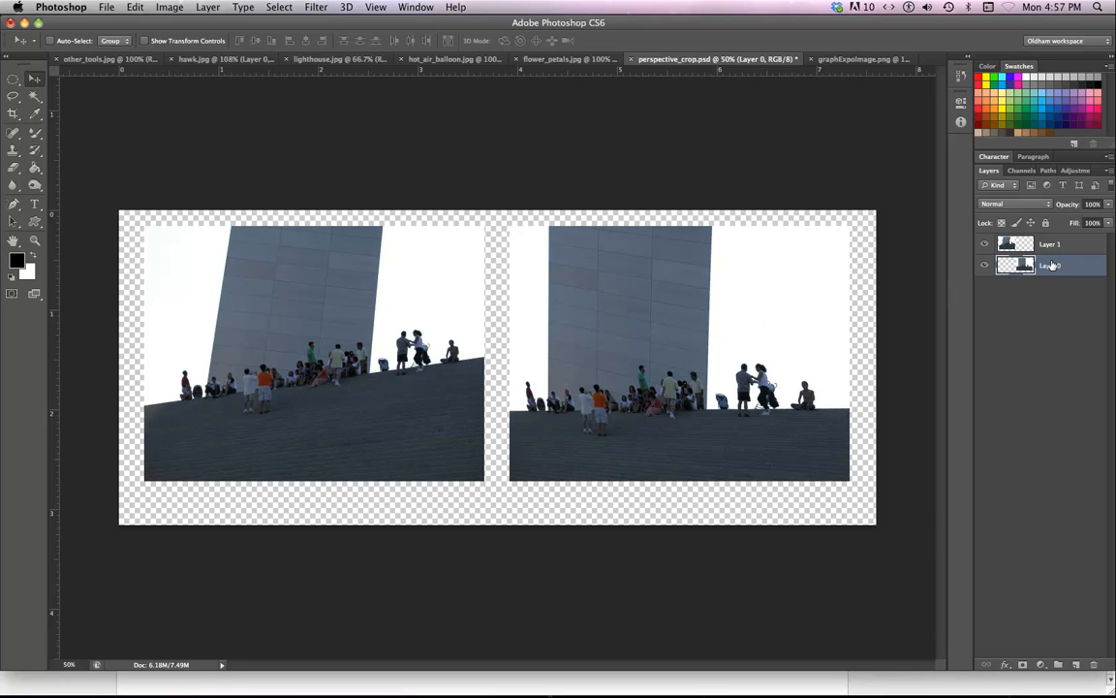
# Step: Outline the straightened photo on Layer 0 with a 2 px black inside stroke in Normal blending mode, and deselect
pyautogui.keyDown('super'); pyautogui.click(1015, 266); pyautogui.keyUp('super')
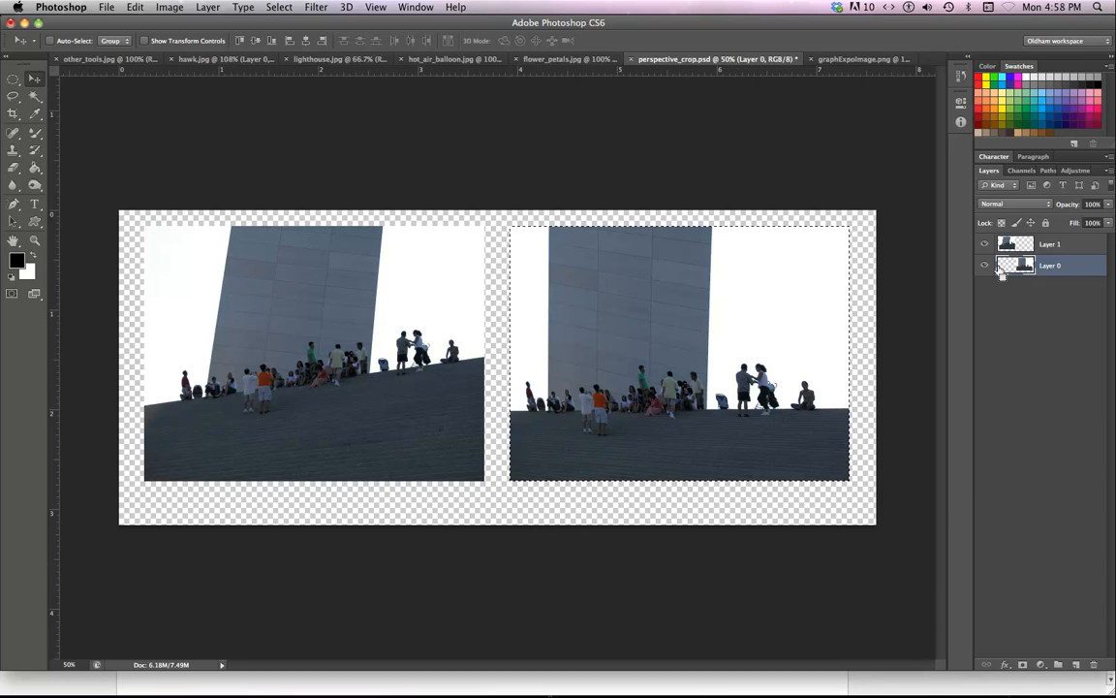
pyautogui.click(158, 8)
pyautogui.moveTo(98, 6)
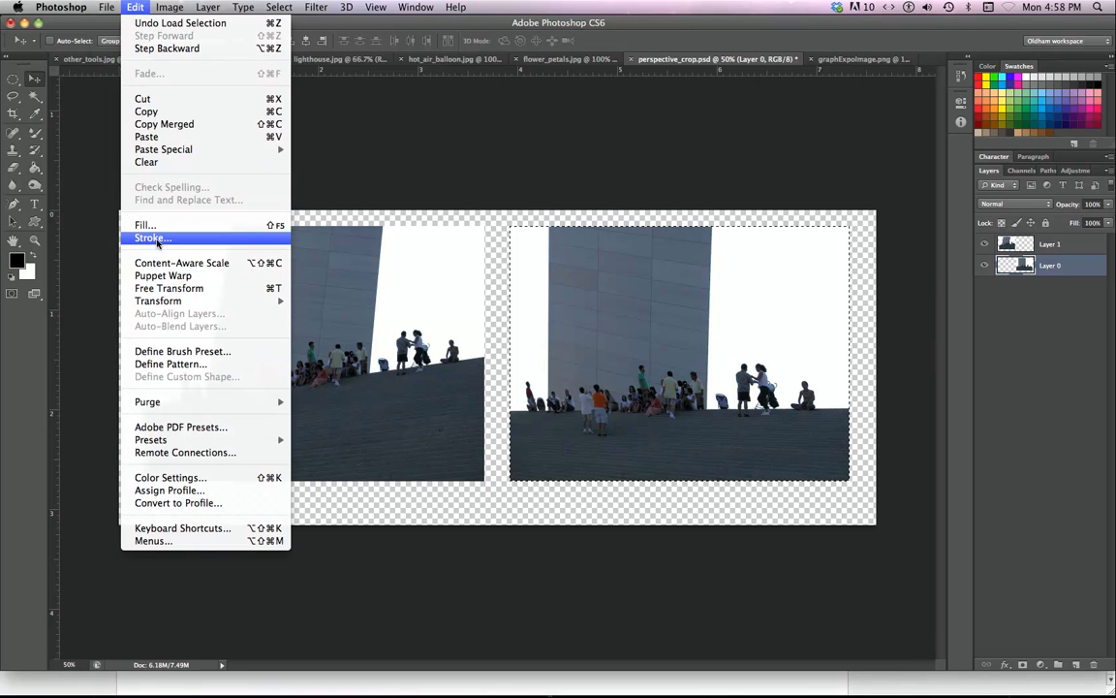
pyautogui.click(152, 238)
pyautogui.moveTo(746, 98); pyautogui.dragTo(344, 84)
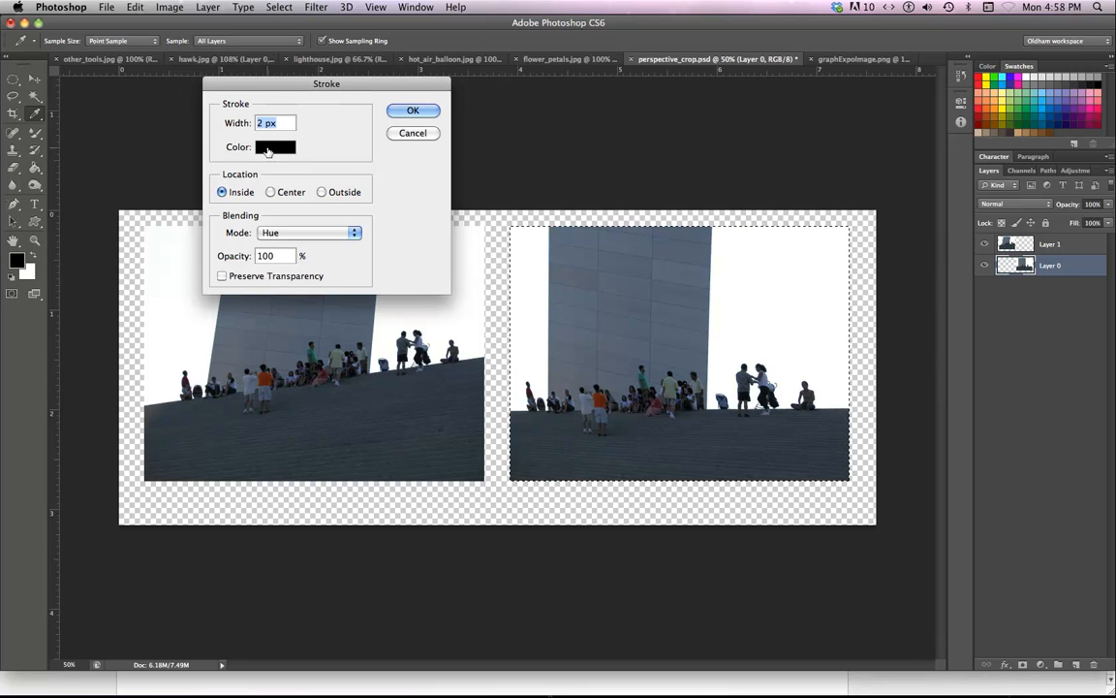
pyautogui.click(287, 235)
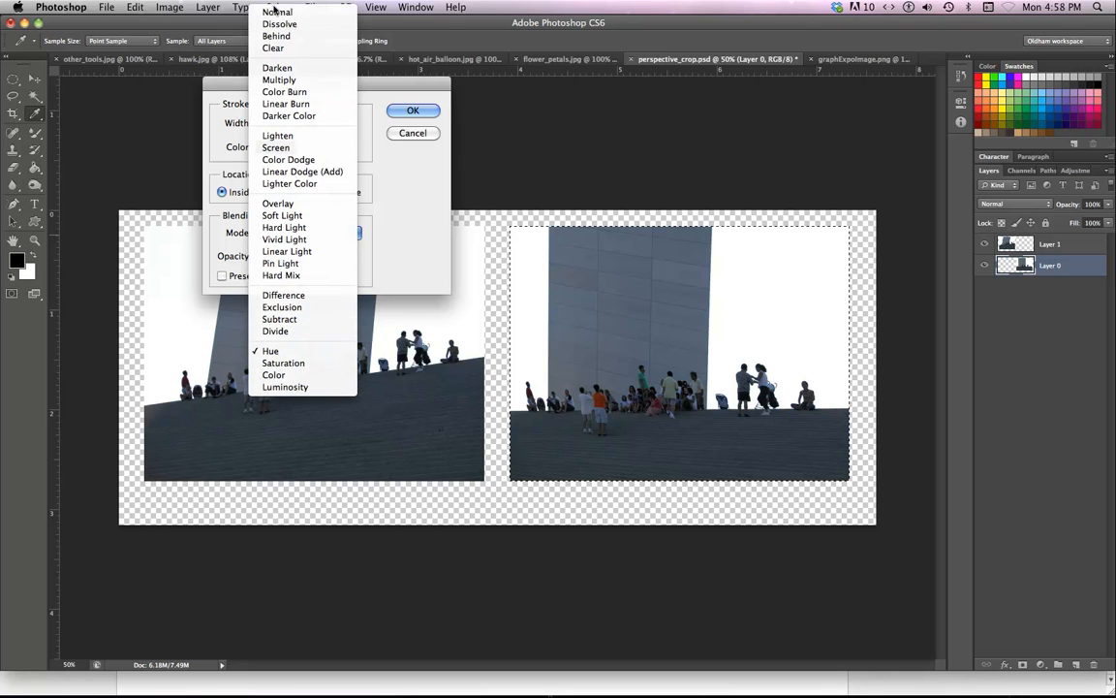
pyautogui.click(274, 10)
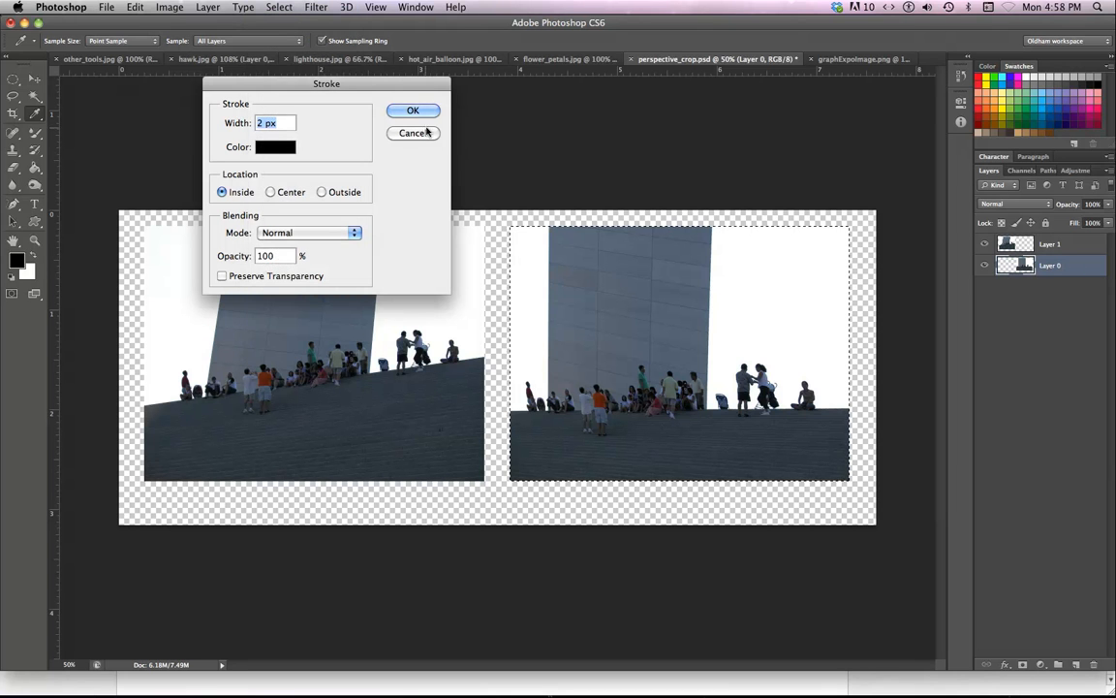
pyautogui.click(427, 111)
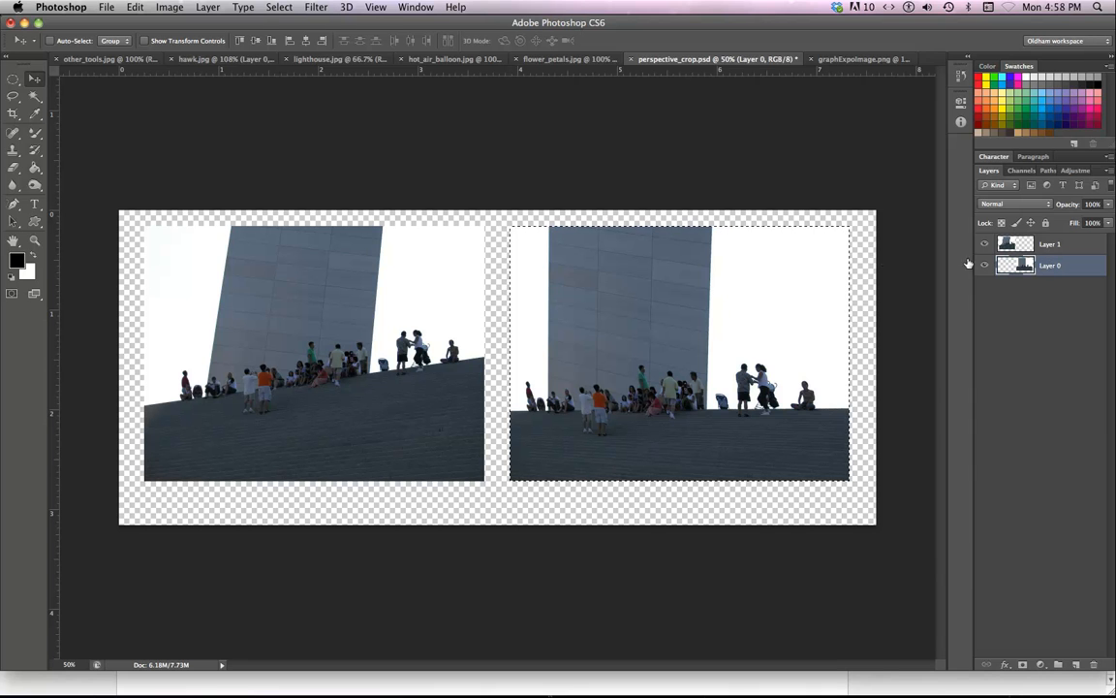
pyautogui.press('super+d')
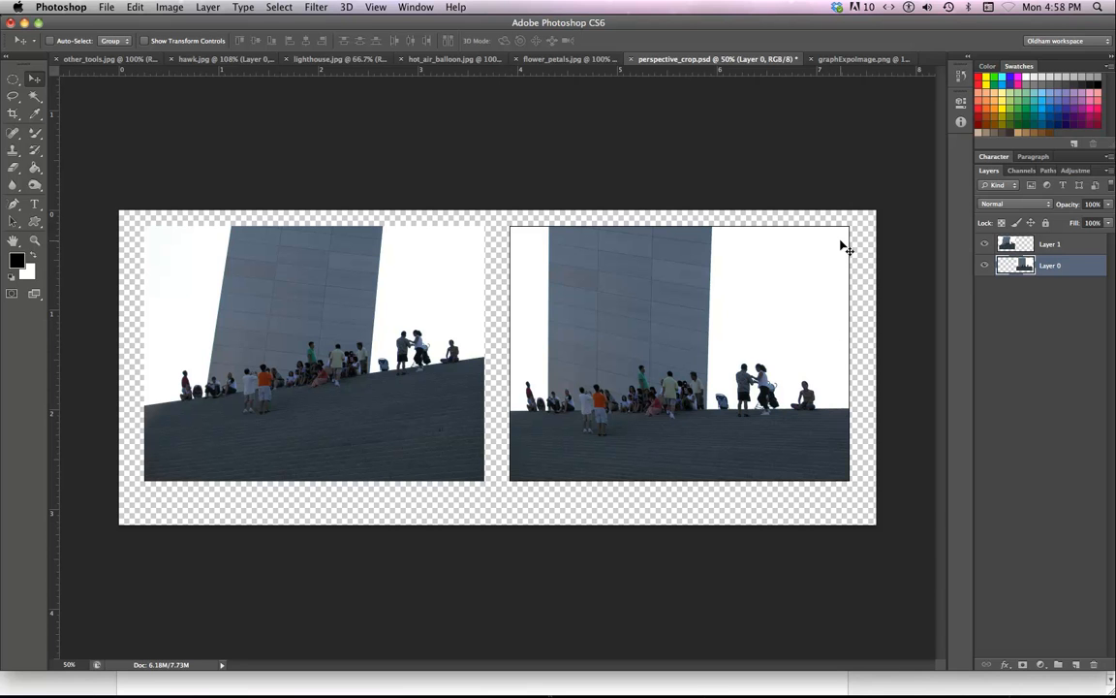
# Step: Outline the original photo on Layer 1 with the same 2 px black inside stroke in Normal mode, and deselect
pyautogui.click(1056, 248)
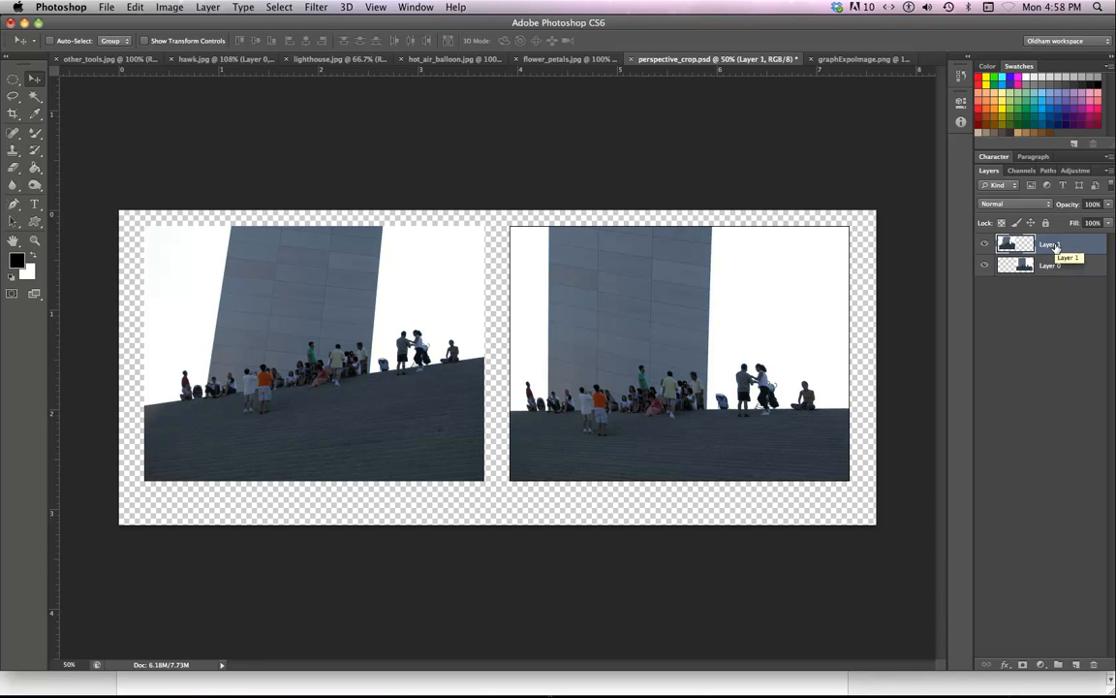
pyautogui.click(49, 41)
pyautogui.keyDown('super'); pyautogui.click(1012, 246); pyautogui.keyUp('super')
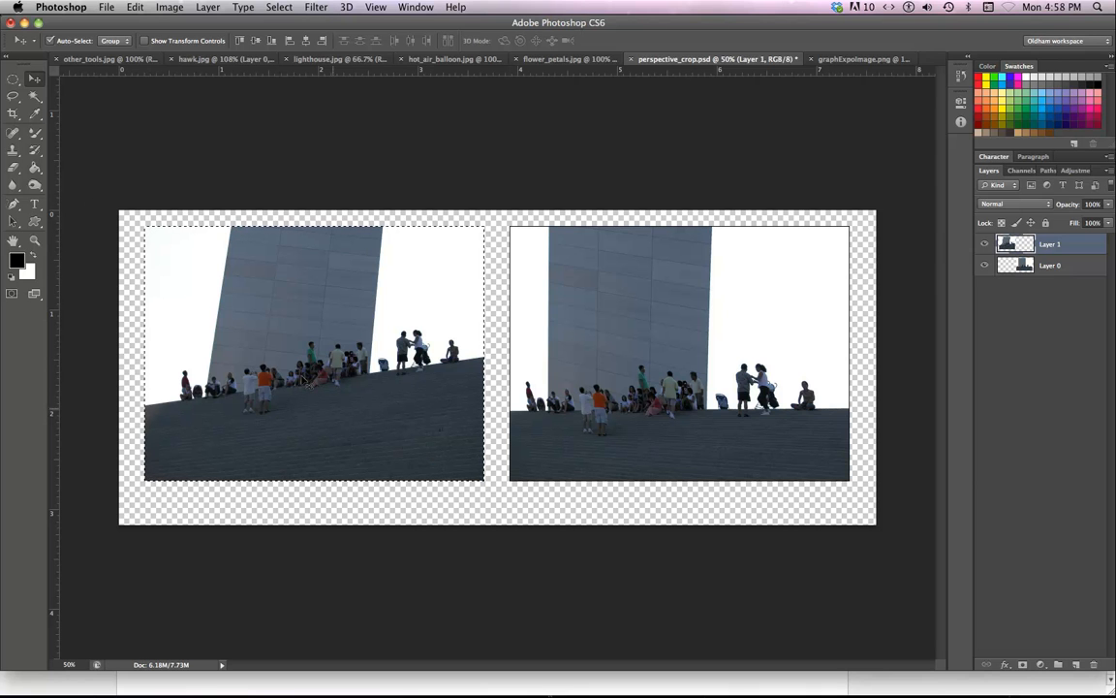
pyautogui.click(136, 7)
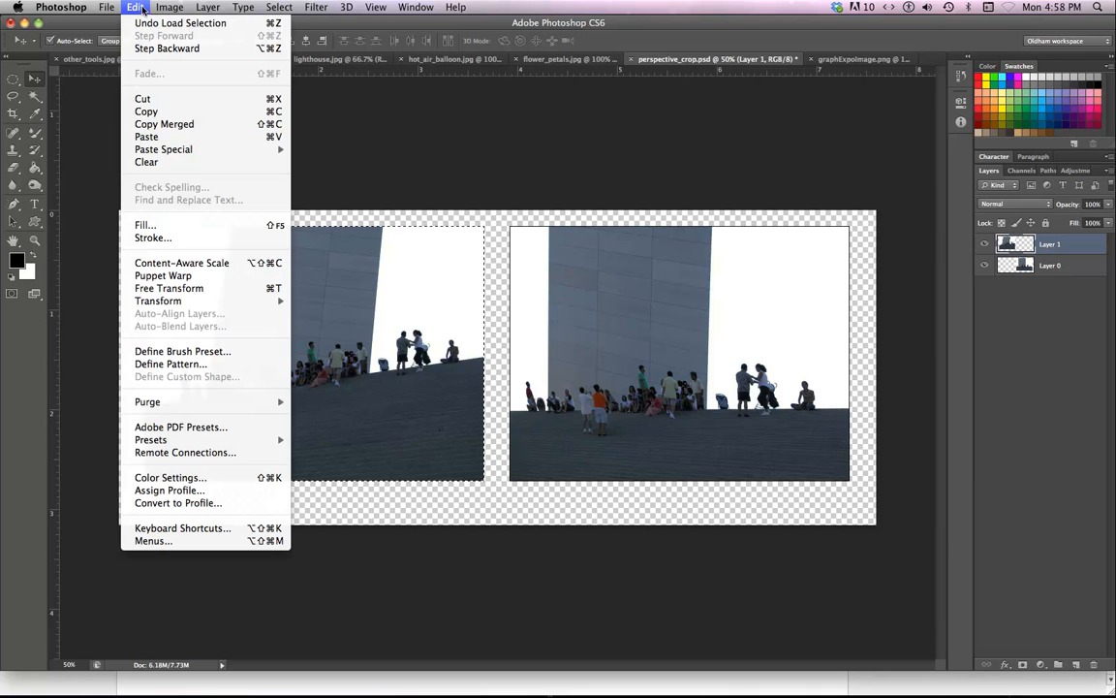
pyautogui.click(154, 238)
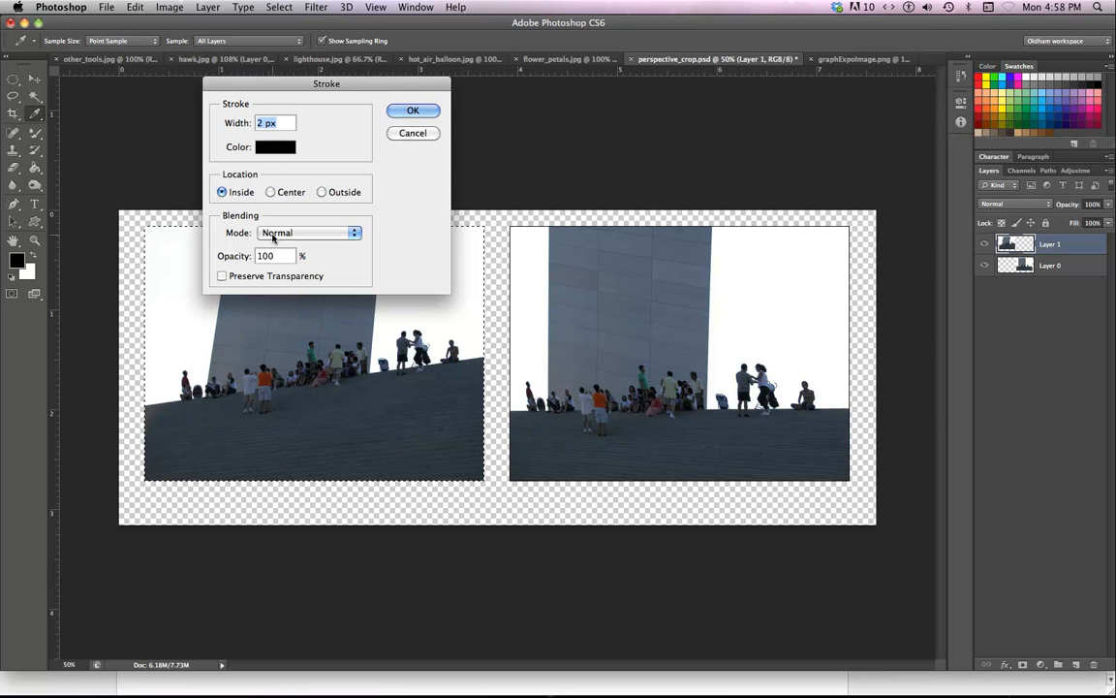
pyautogui.click(427, 110)
pyautogui.press('v')
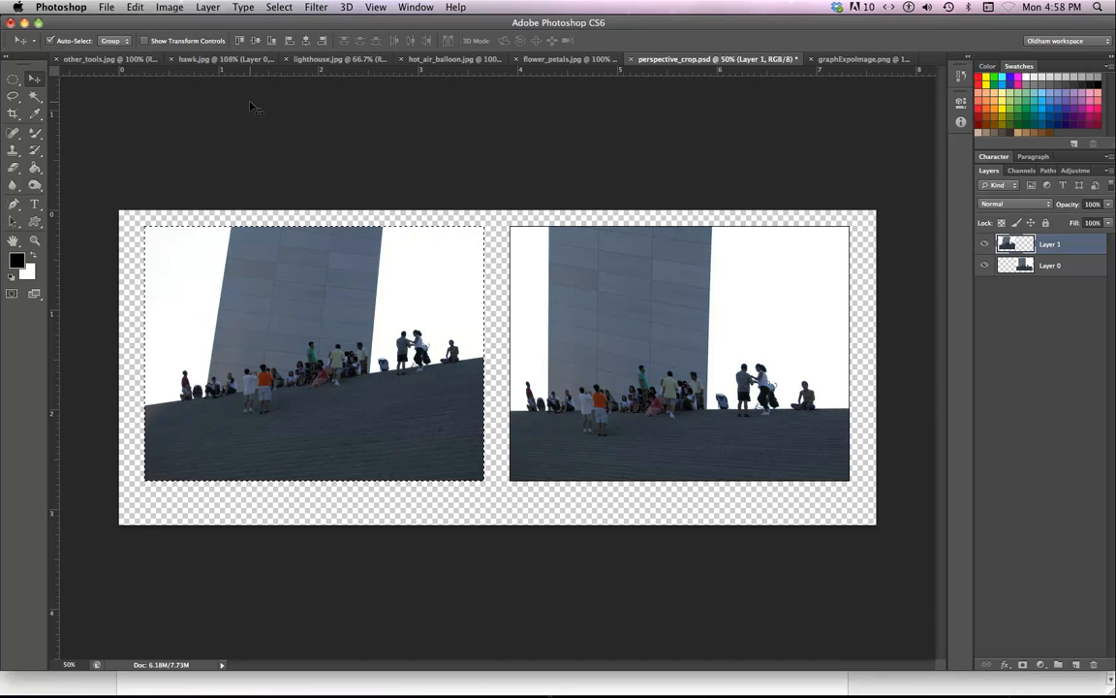
pyautogui.press('super+d')
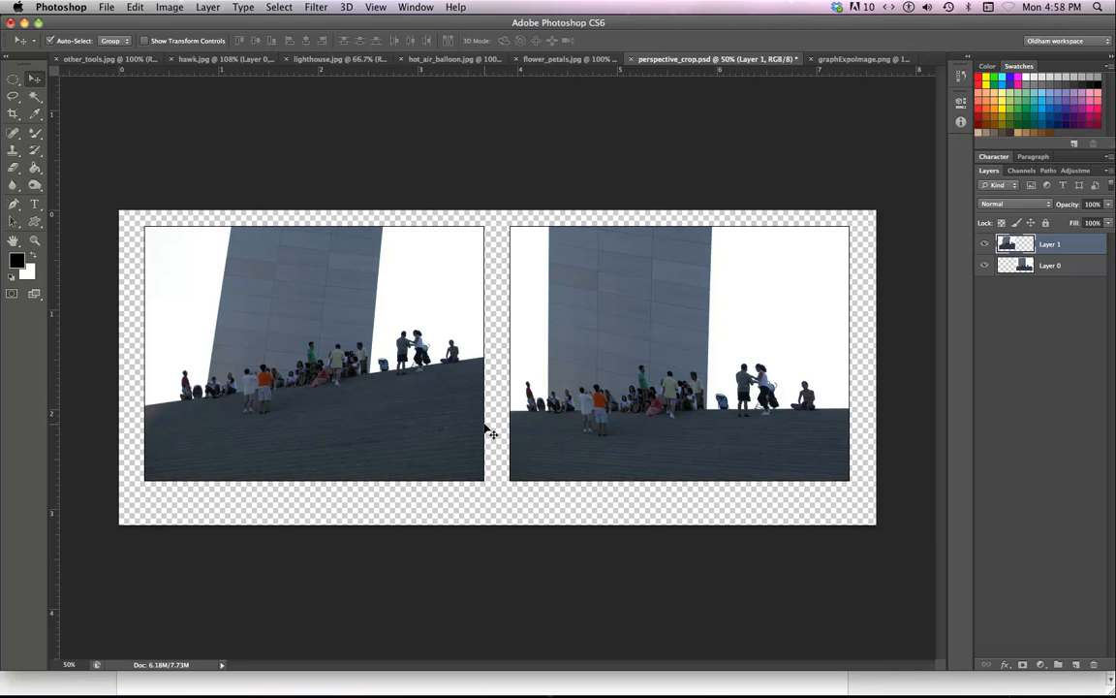
# Step: Add a light gray Solid Color fill layer and place it beneath Layer 0 as the background of both photos
pyautogui.click(1053, 269)
pyautogui.click(1041, 664)
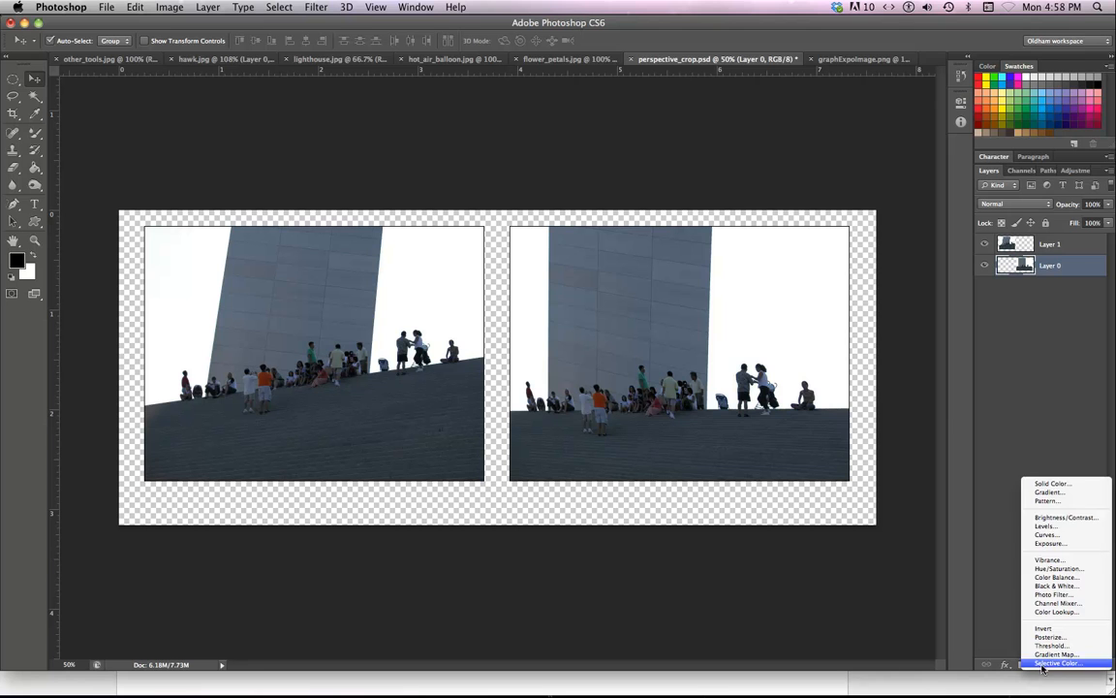
pyautogui.click(1051, 483)
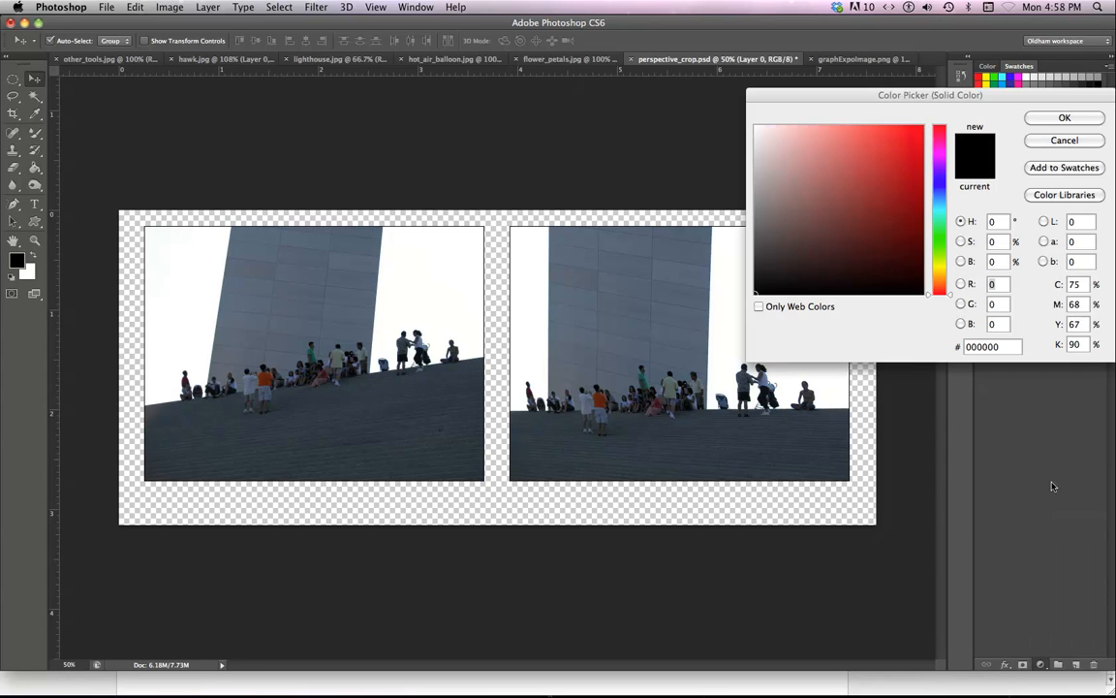
pyautogui.click(385, 230)
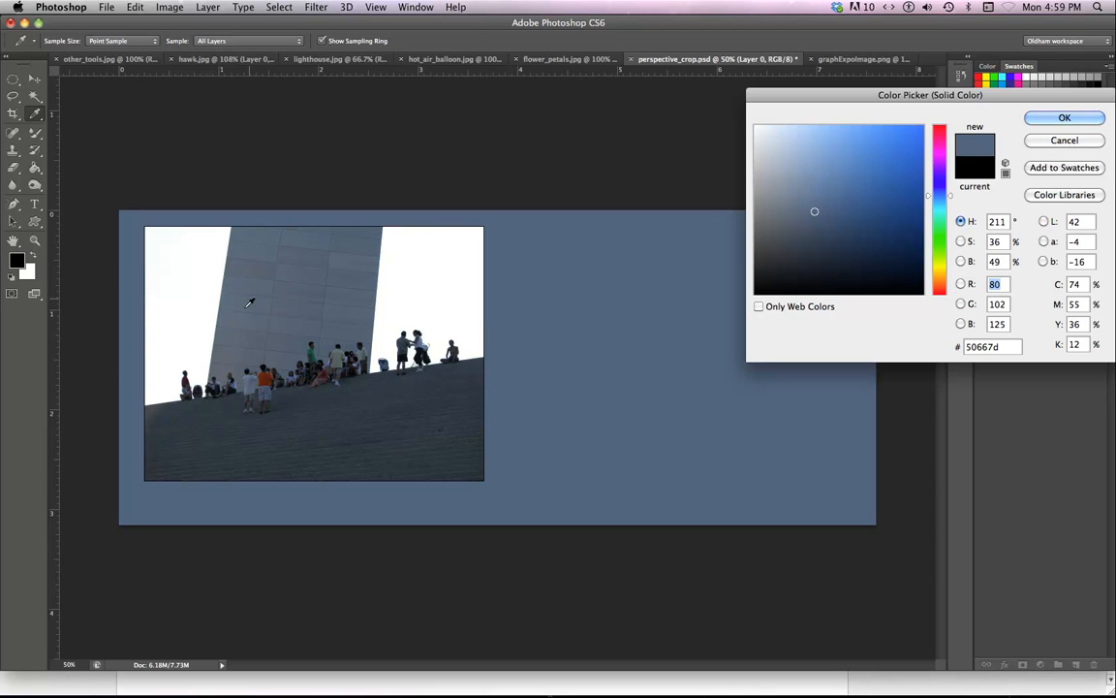
pyautogui.click(186, 340)
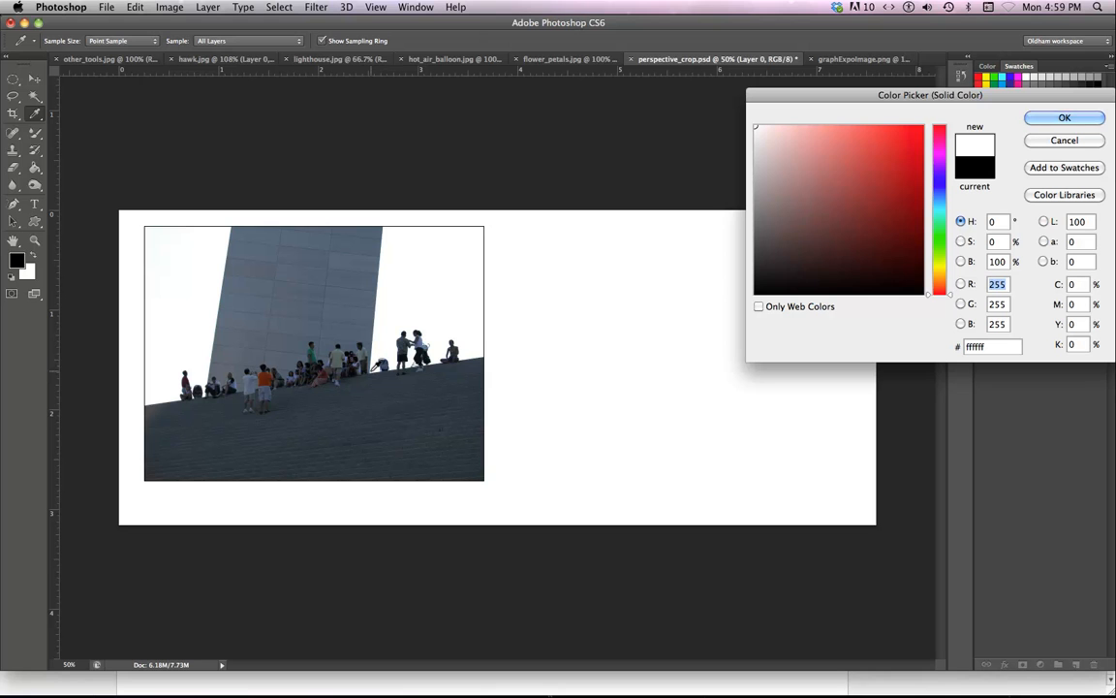
pyautogui.press('Down')
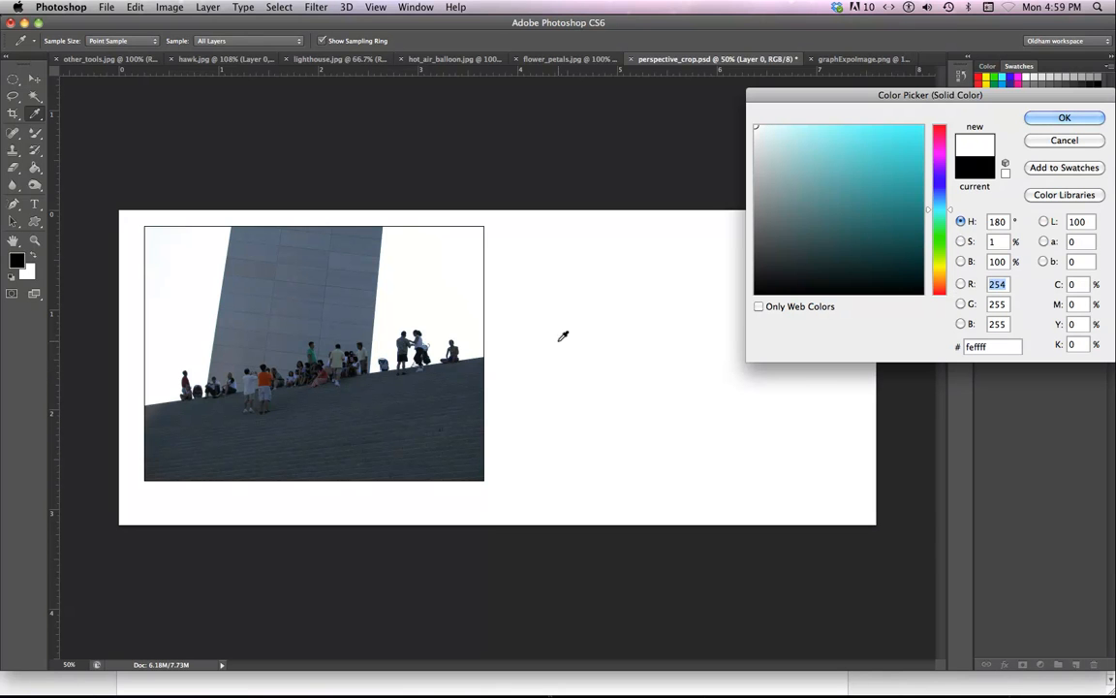
pyautogui.click(756, 140)
pyautogui.click(1065, 118)
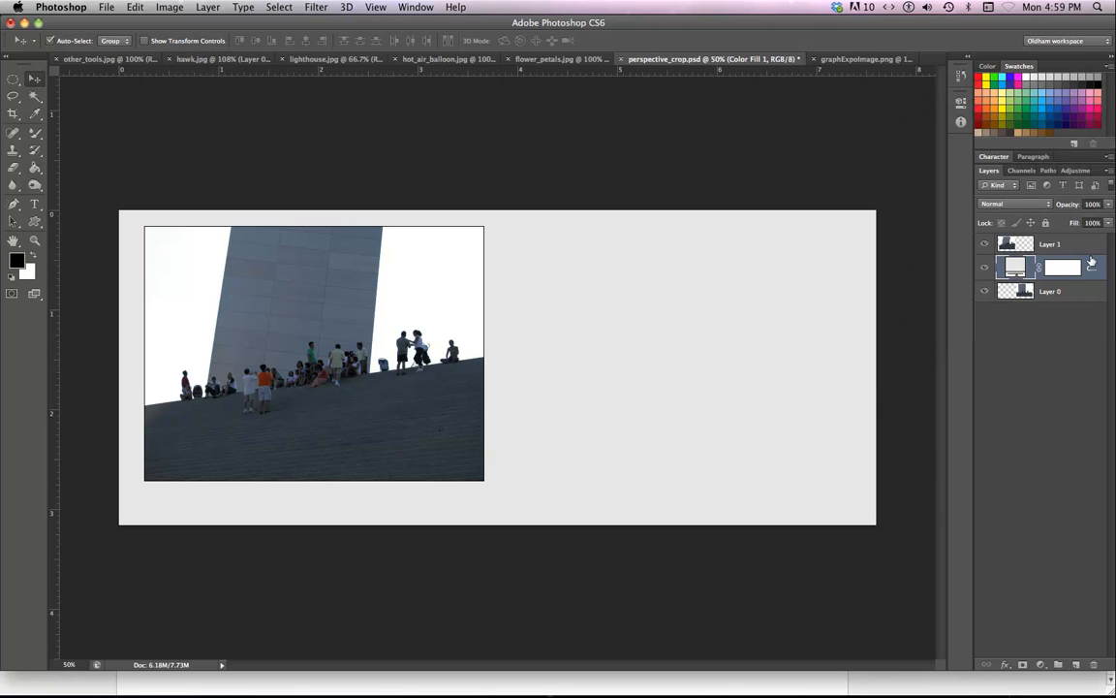
pyautogui.moveTo(1086, 271); pyautogui.dragTo(964, 302)
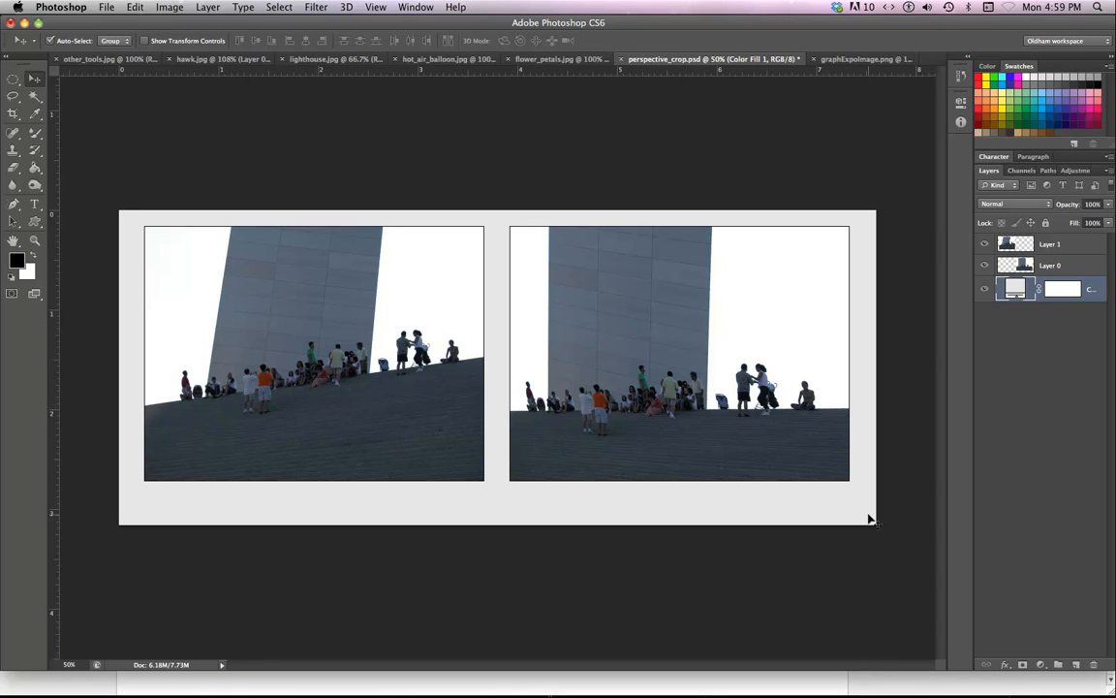
# Step: Add a Brightness/Contrast adjustment layer directly above Layer 0 with the brightness raised to 63
pyautogui.click(1052, 270)
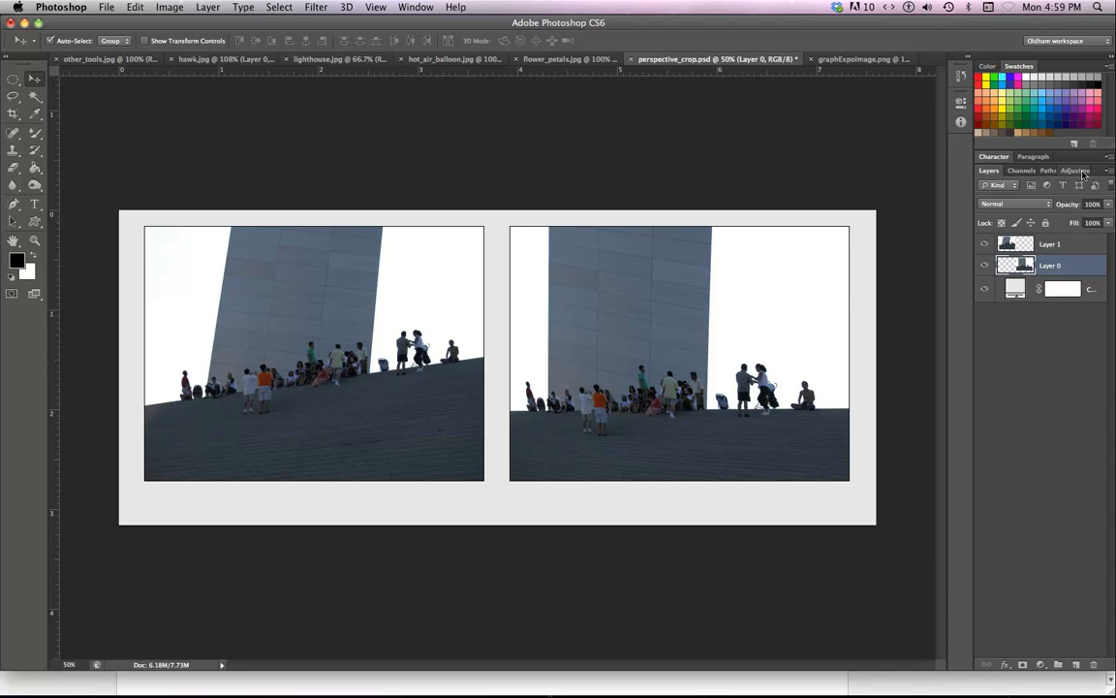
pyautogui.moveTo(1084, 173); pyautogui.dragTo(1090, 179)
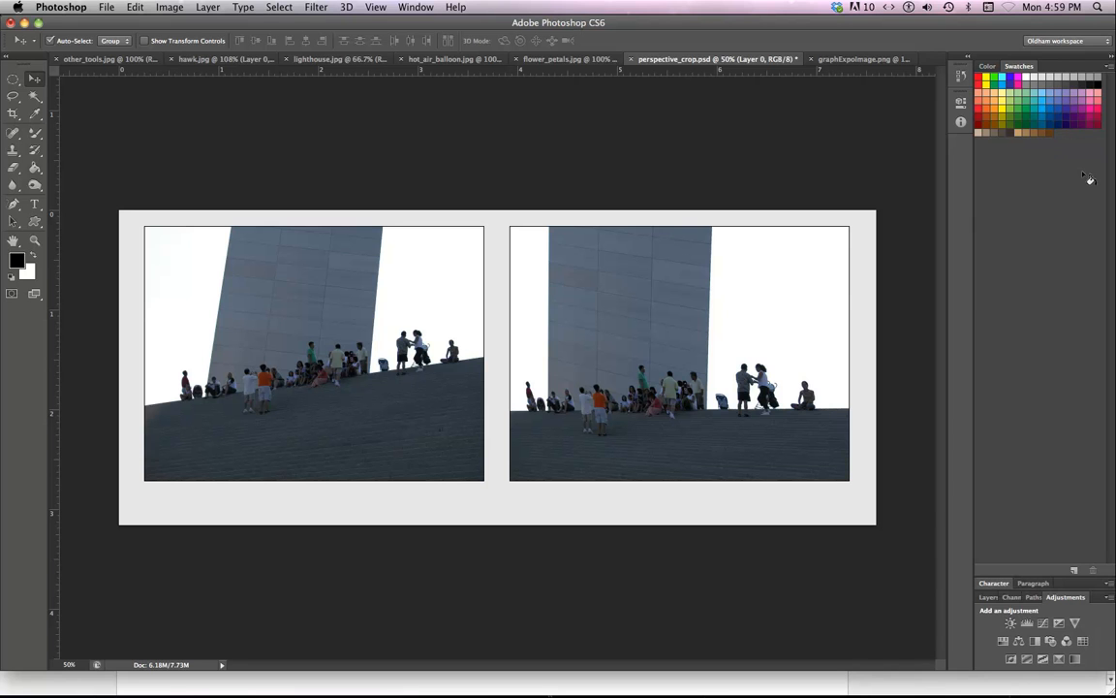
pyautogui.click(1011, 622)
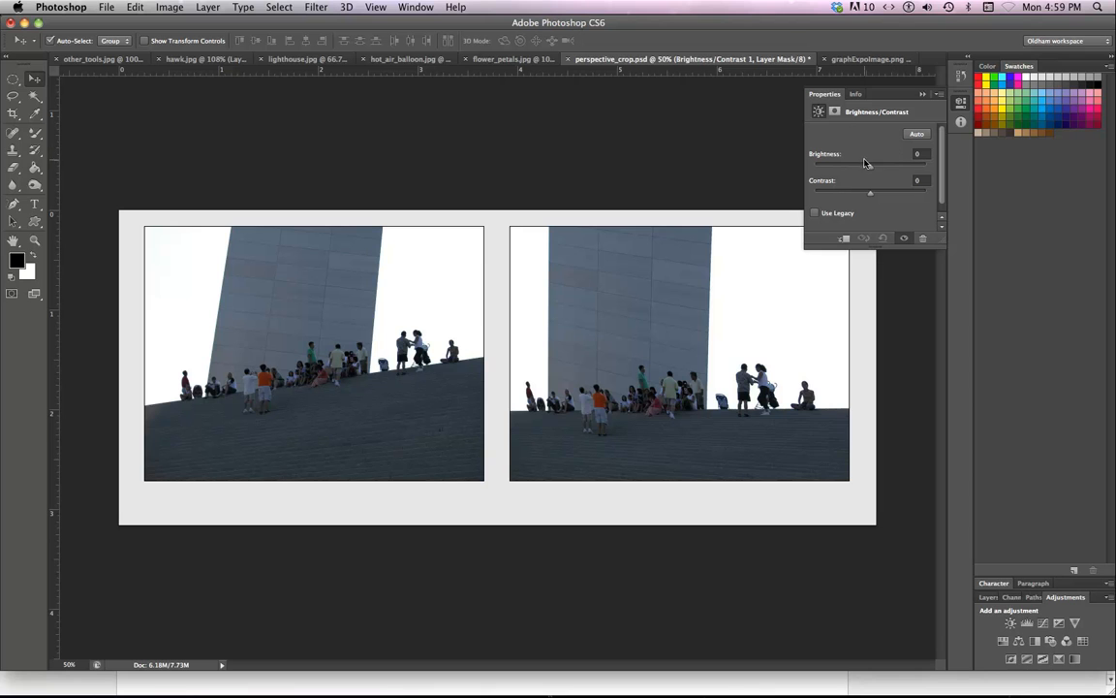
pyautogui.moveTo(890, 172); pyautogui.dragTo(893, 173)
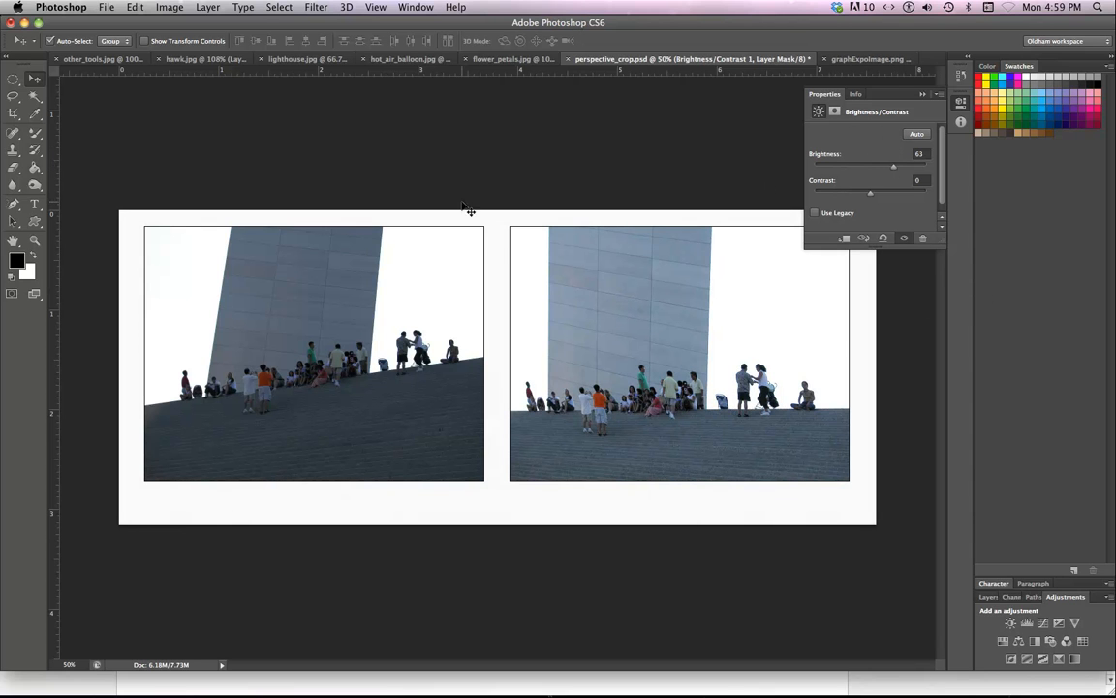
pyautogui.click(345, 209)
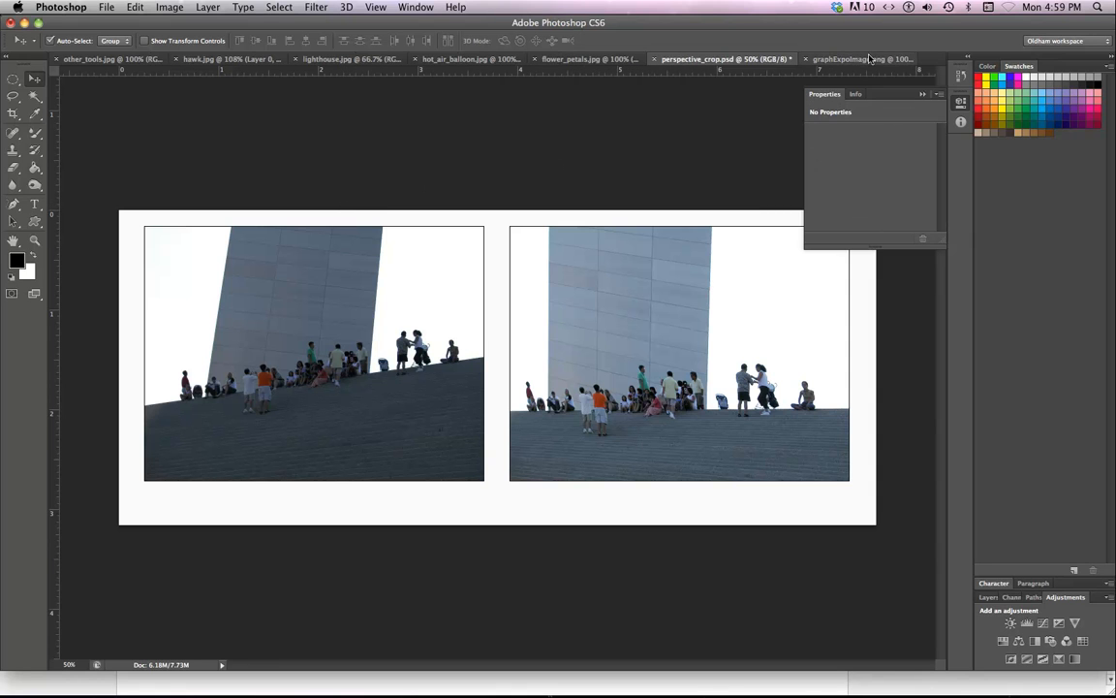
pyautogui.click(924, 95)
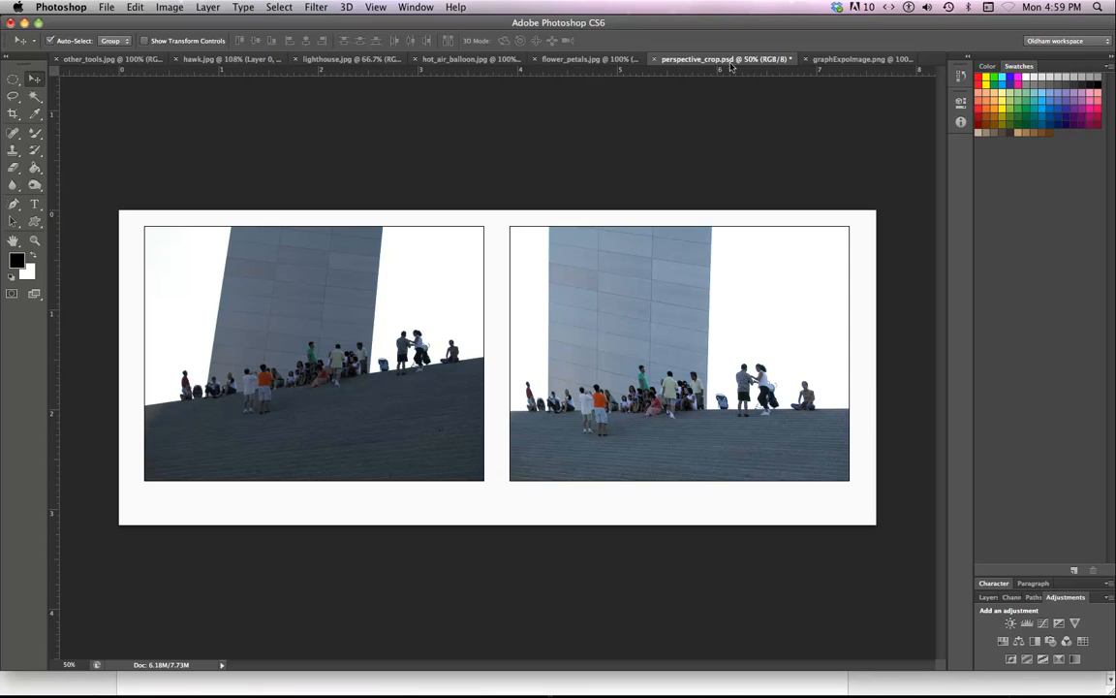
# Step: Perspective-crop graphExpoImage.png across the full image, with both upper corners pulled inward to match the leaning signs and booth walls
pyautogui.click(839, 59)
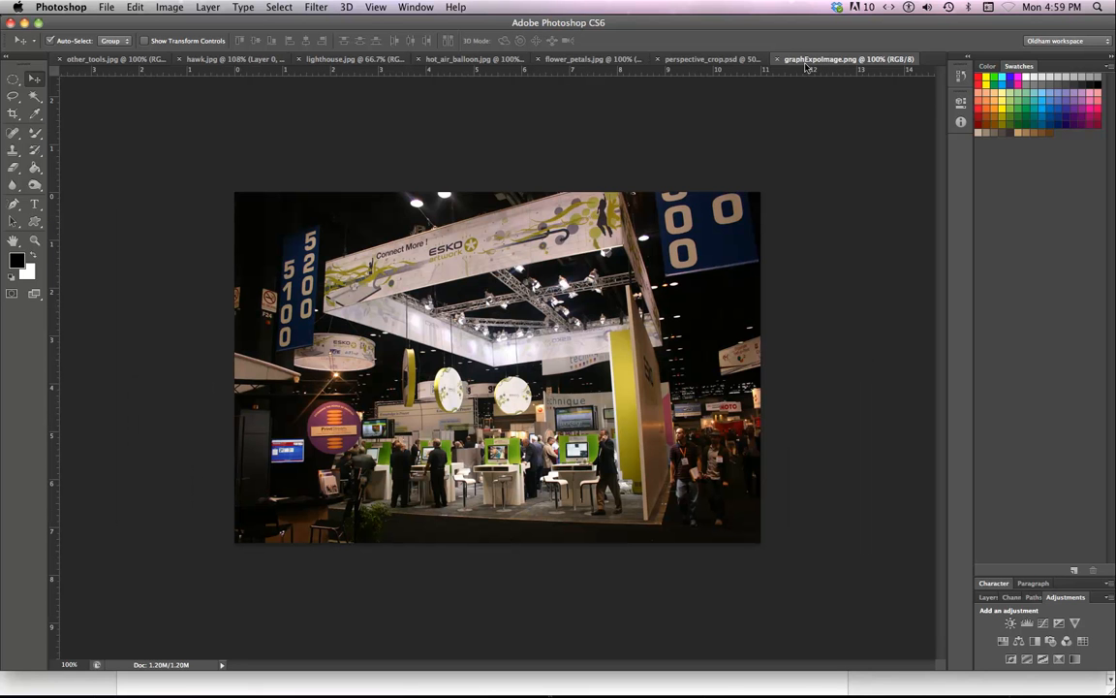
pyautogui.click(13, 116)
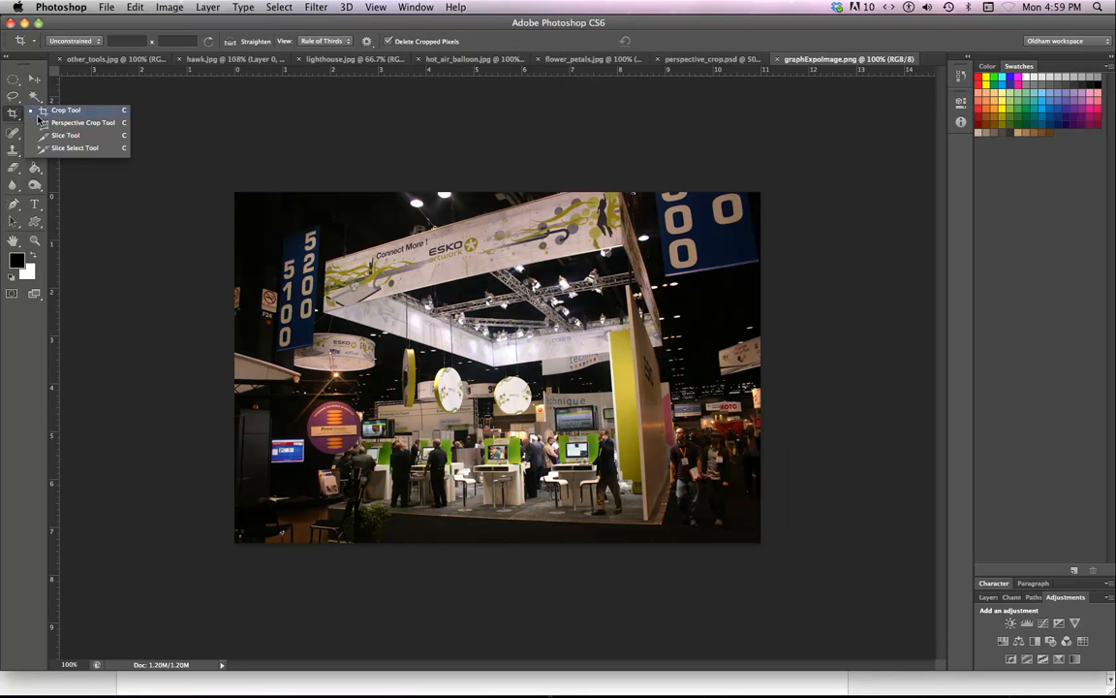
pyautogui.click(46, 127)
pyautogui.moveTo(187, 137); pyautogui.dragTo(787, 547)
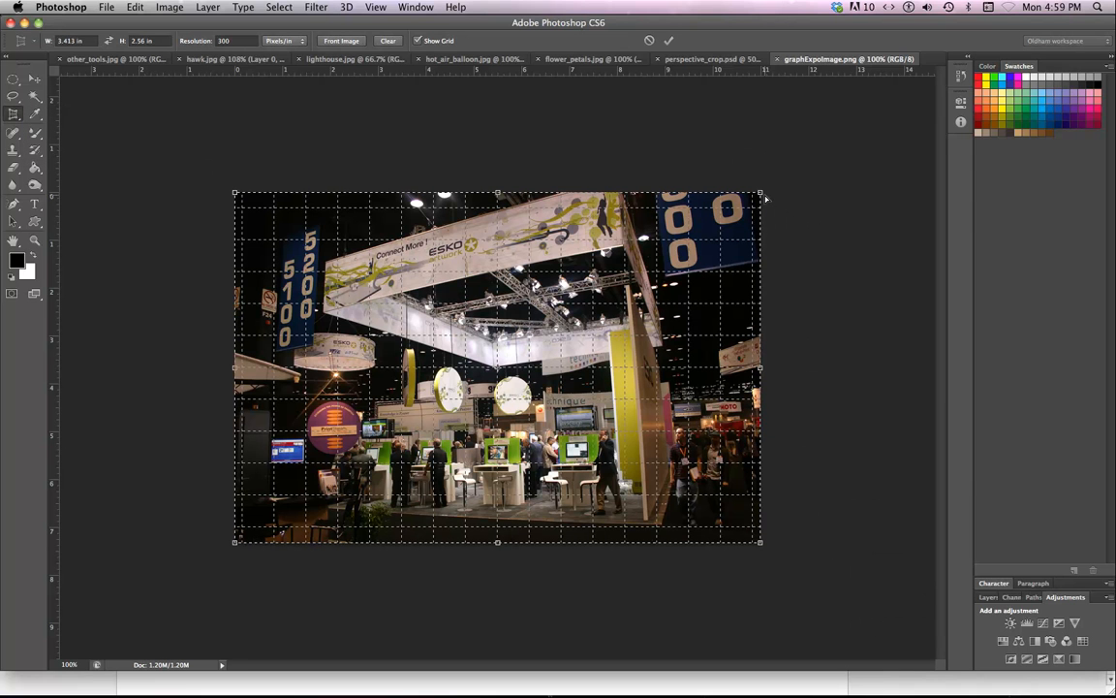
pyautogui.moveTo(762, 196); pyautogui.dragTo(714, 193)
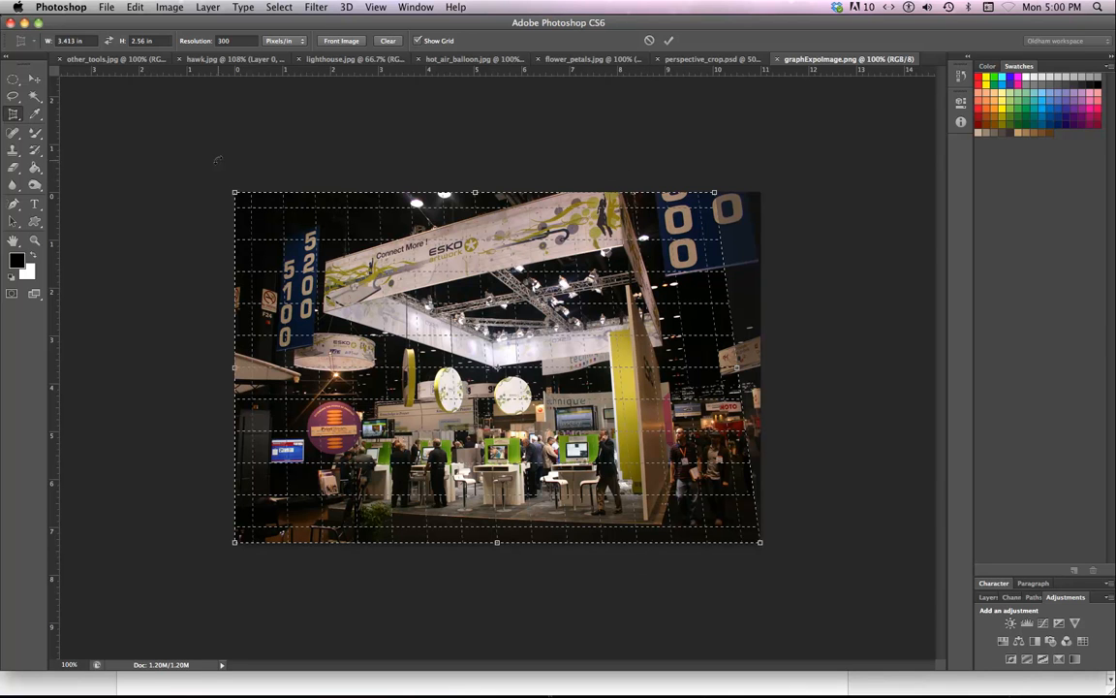
pyautogui.moveTo(235, 194); pyautogui.dragTo(260, 194)
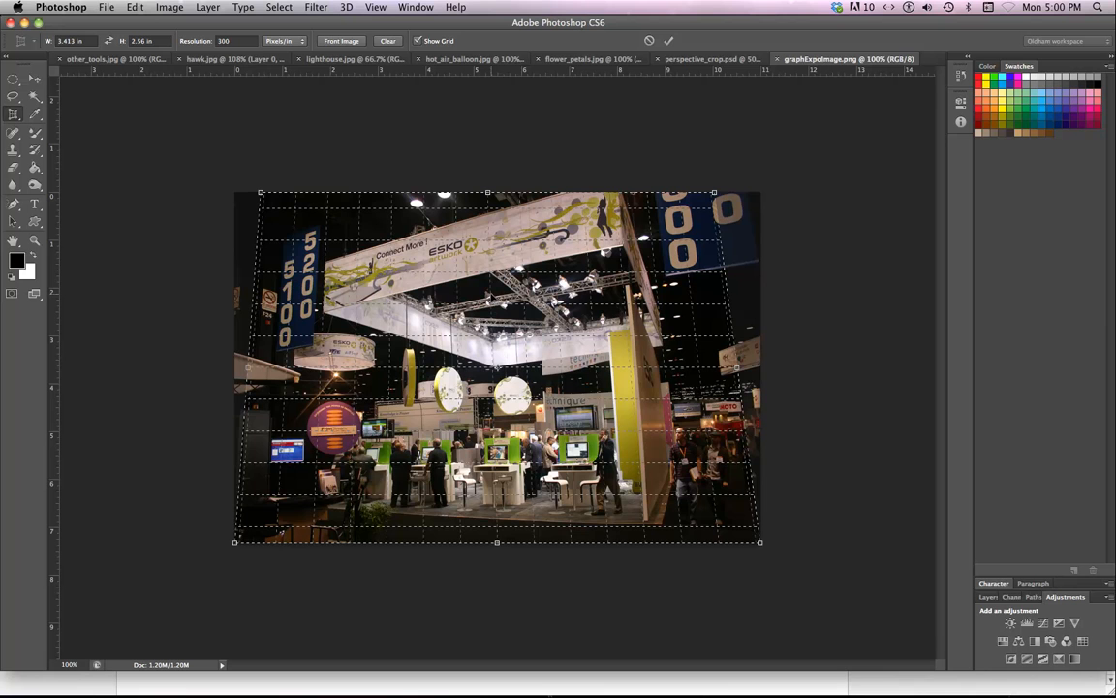
pyautogui.press('Return')
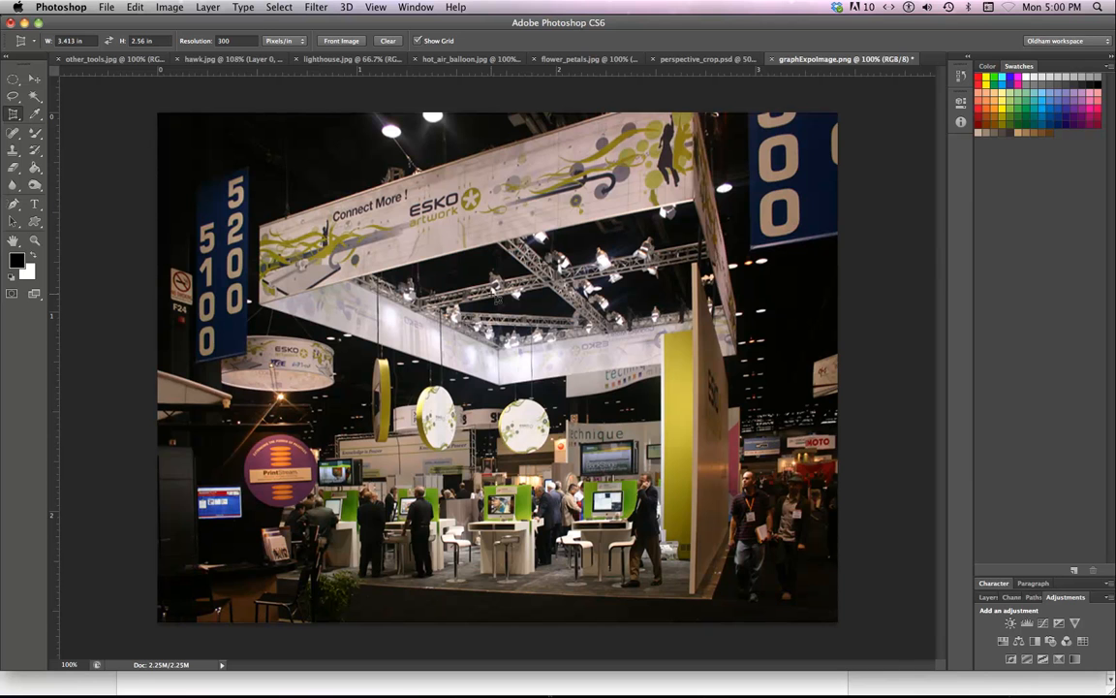
# Step: Check the pixel dimensions, document size and resolution of the cropped trade show image without changing them
pyautogui.press('super+minus')
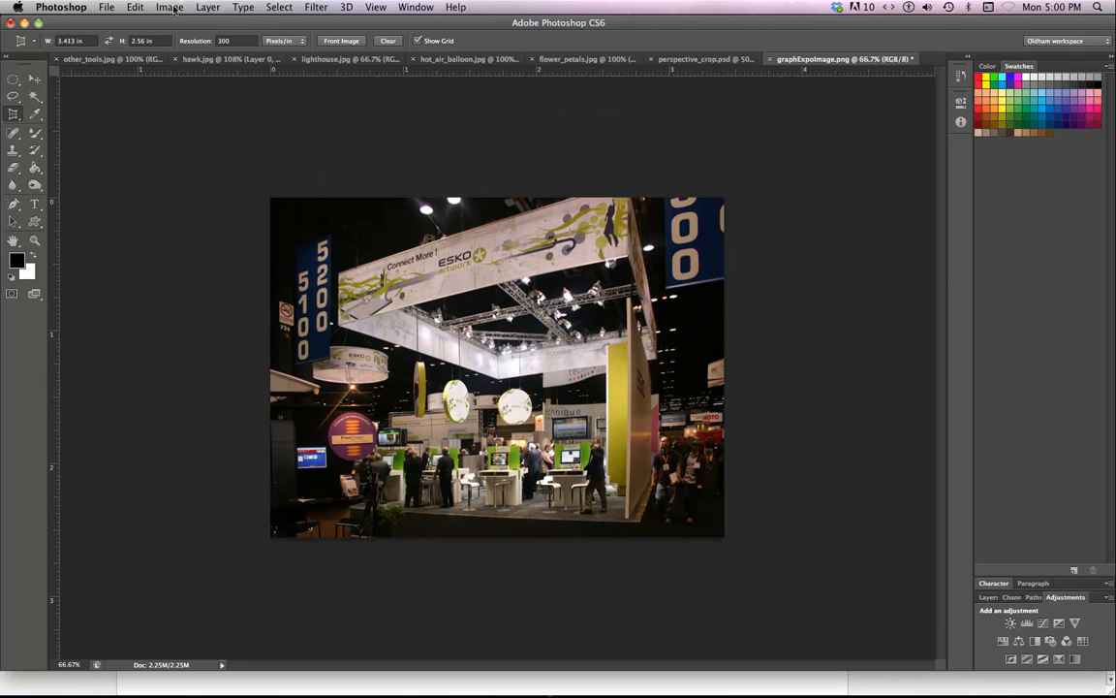
pyautogui.click(170, 8)
pyautogui.click(189, 125)
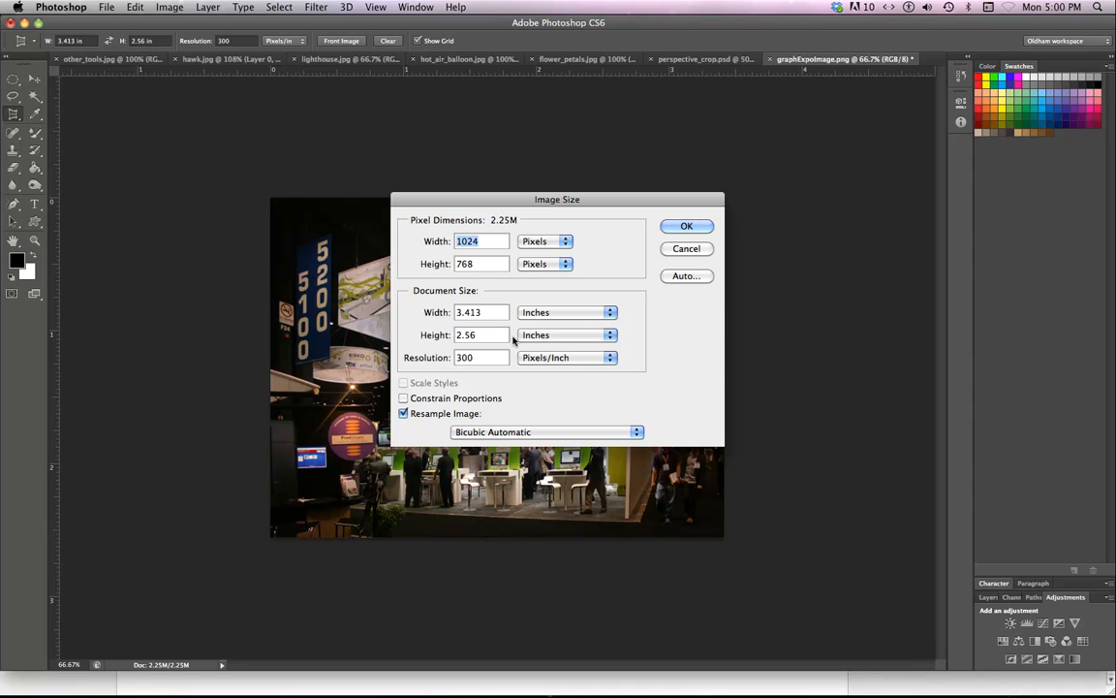
pyautogui.click(688, 249)
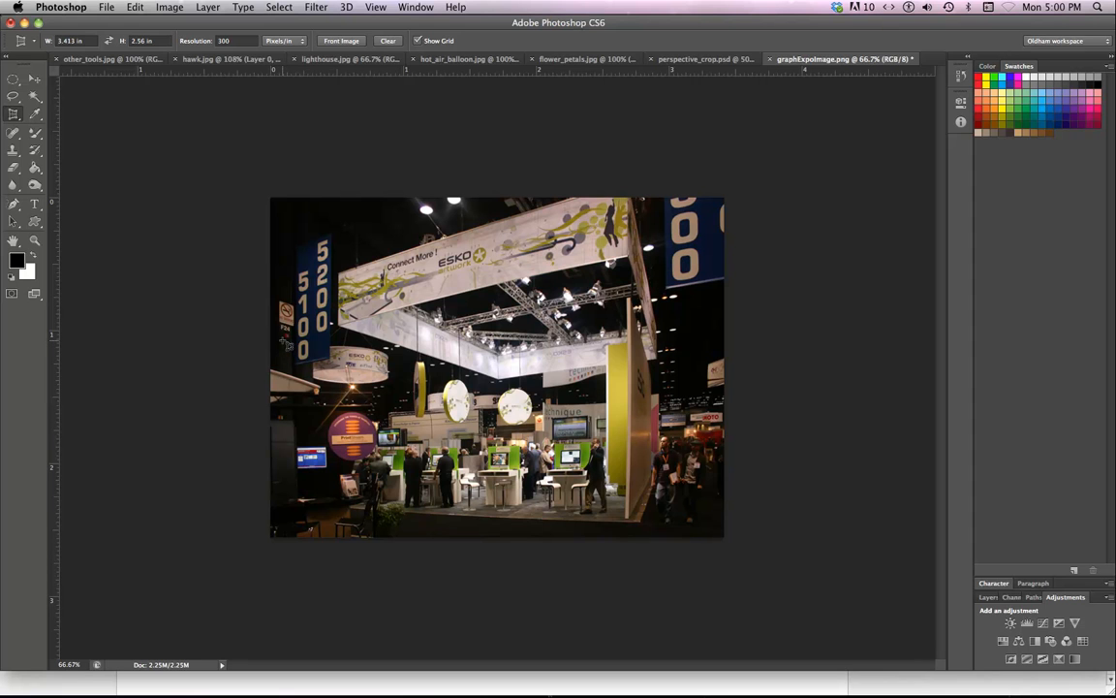
# Step: Select the entire trade show image with a rectangular marquee and scale it down from its upper edge to about 92% height
pyautogui.click(13, 84)
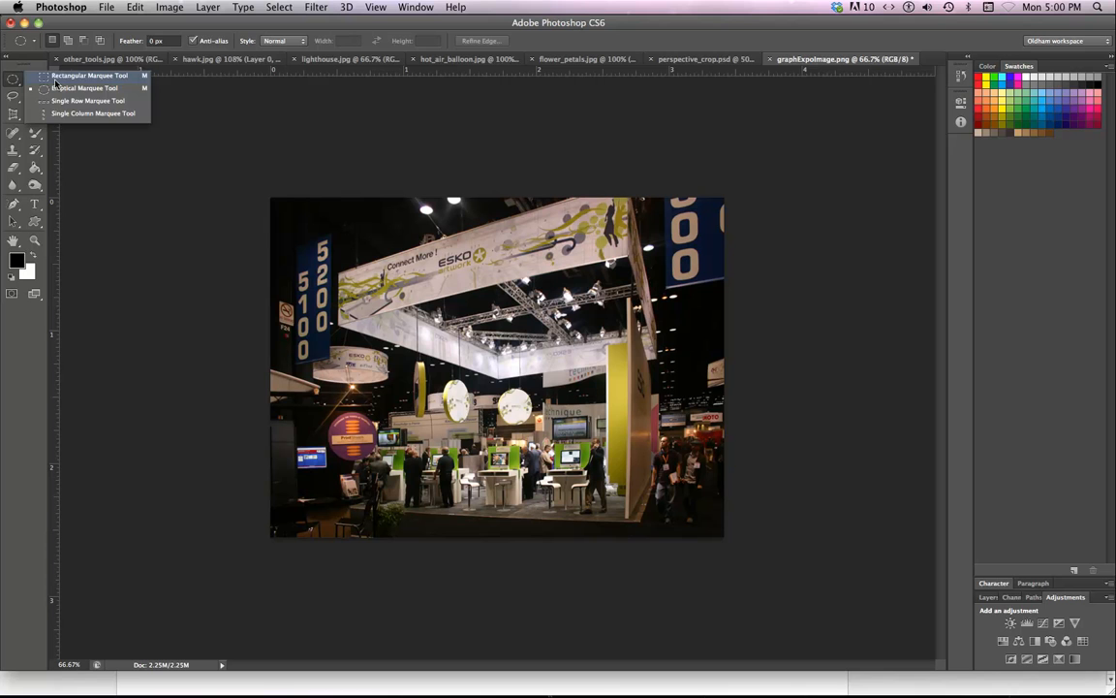
pyautogui.click(55, 80)
pyautogui.moveTo(249, 167); pyautogui.dragTo(785, 557)
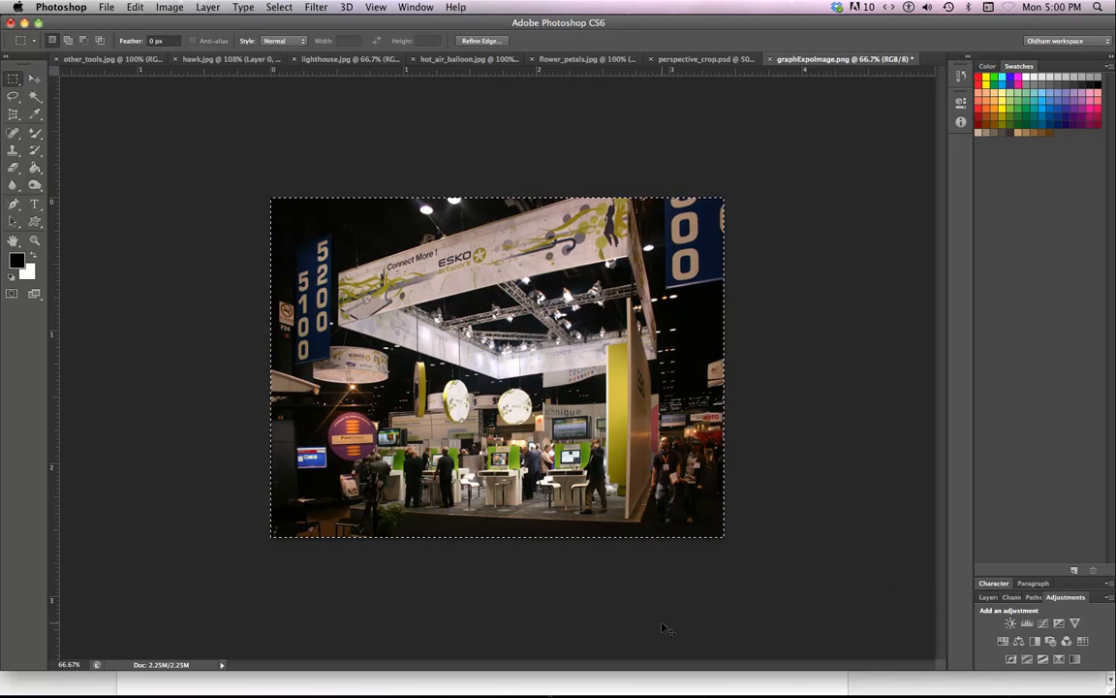
pyautogui.press('super+t')
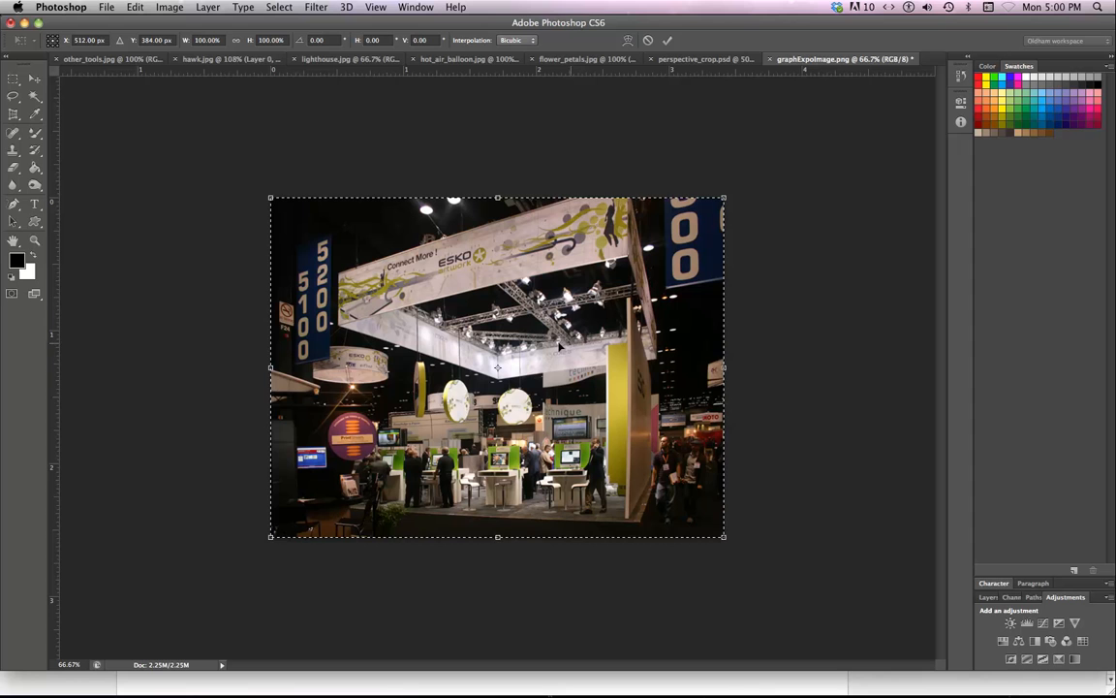
pyautogui.rightClick(523, 256)
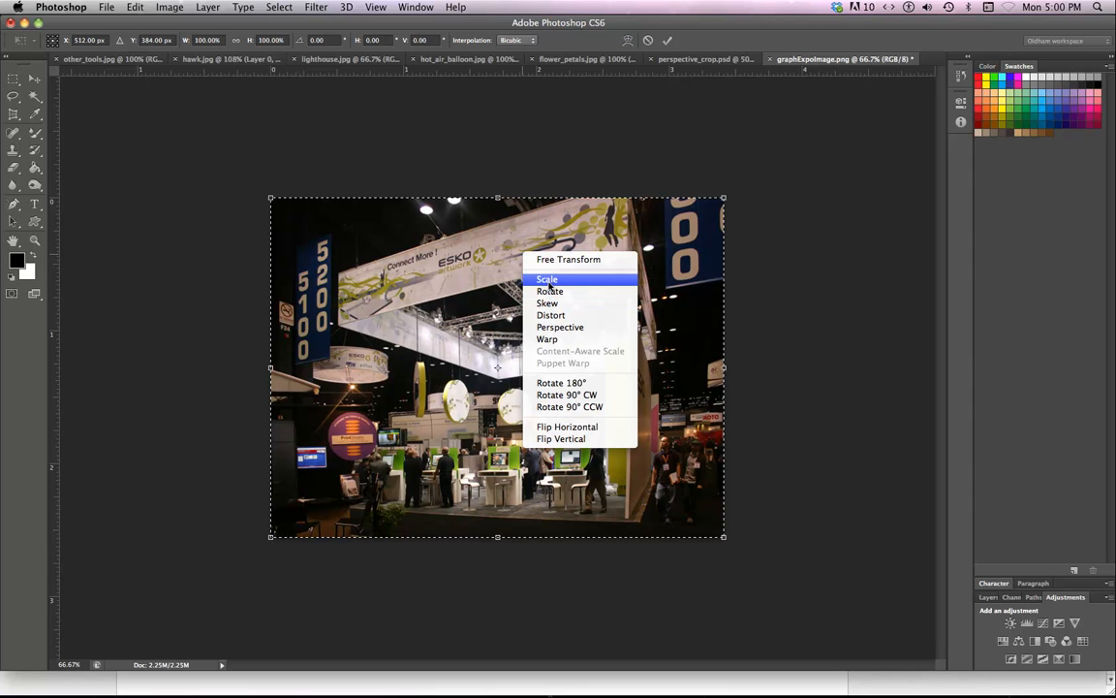
pyautogui.click(548, 280)
pyautogui.moveTo(497, 198); pyautogui.dragTo(497, 223)
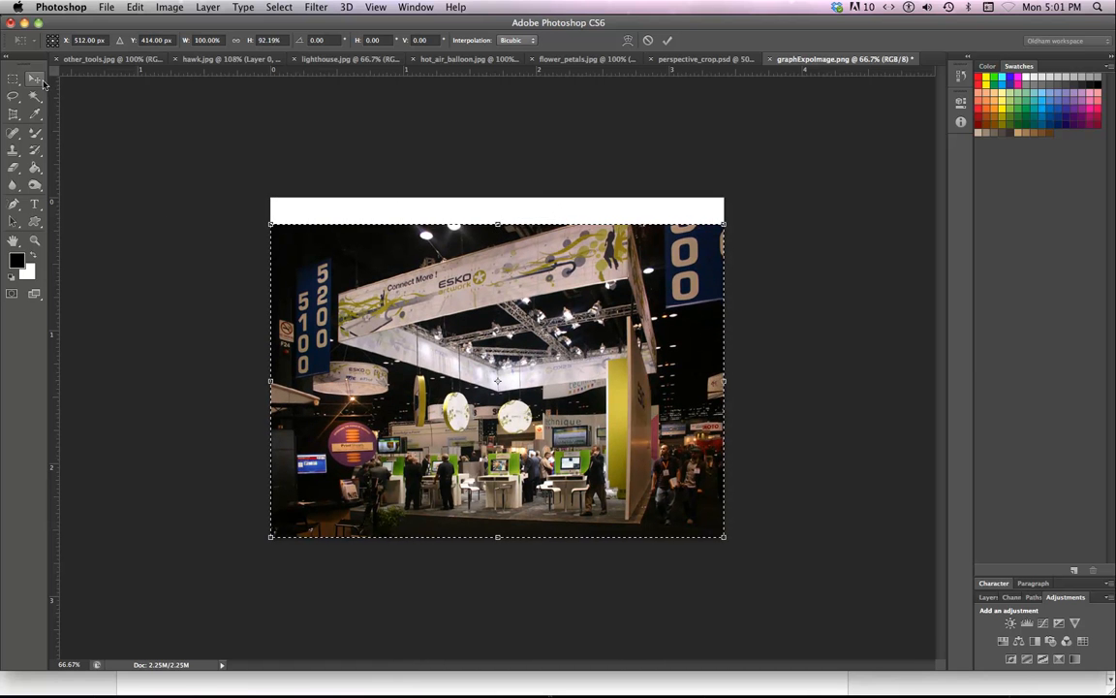
pyautogui.click(667, 40)
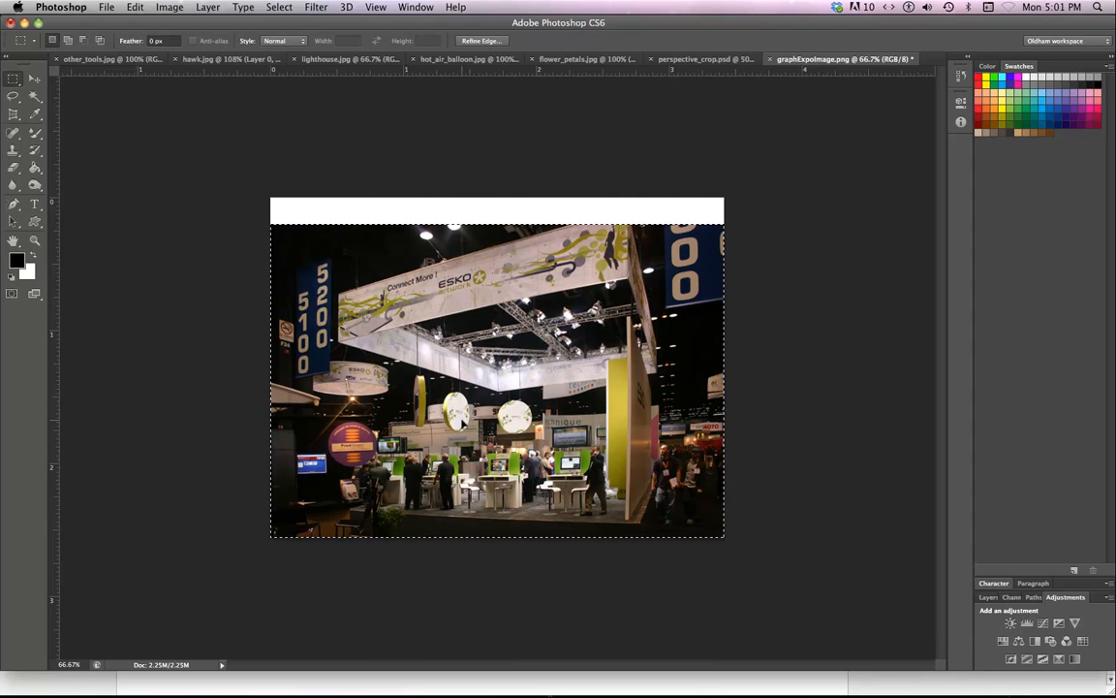
# Step: Crop the canvas to the selected photo area, removing the white strip above it, and deselect
pyautogui.click(168, 7)
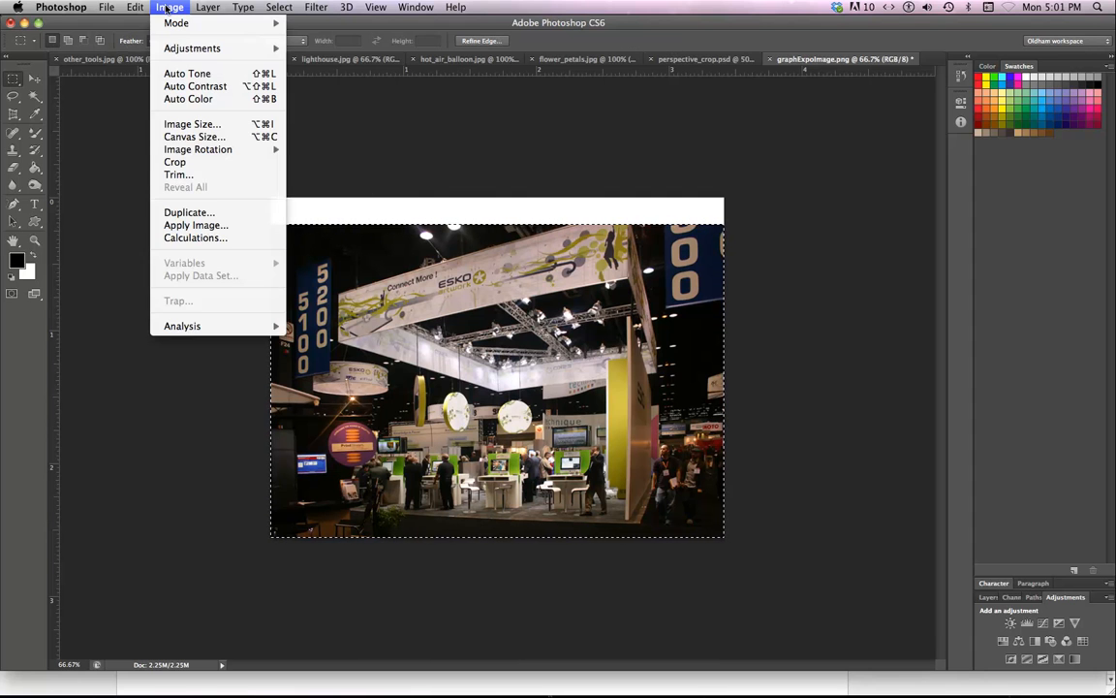
pyautogui.click(182, 163)
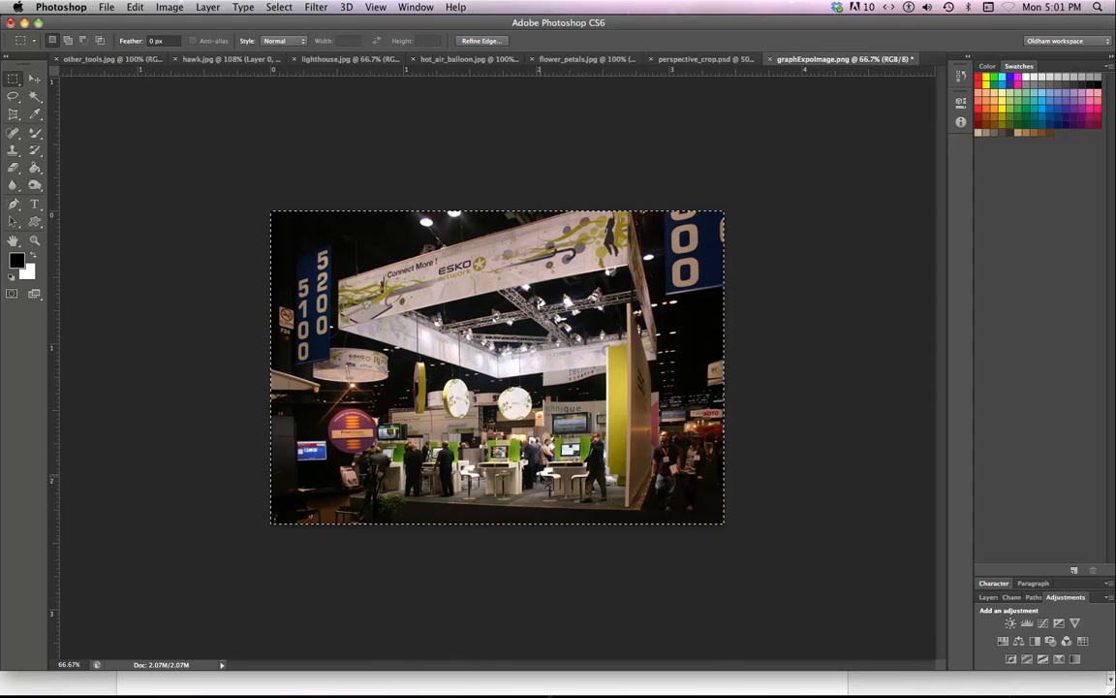
pyautogui.press('super+d')
# Step: Undo the canvas crop, the scaling and the perspective crop of graphExpoImage.png
pyautogui.press('super+alt+z')
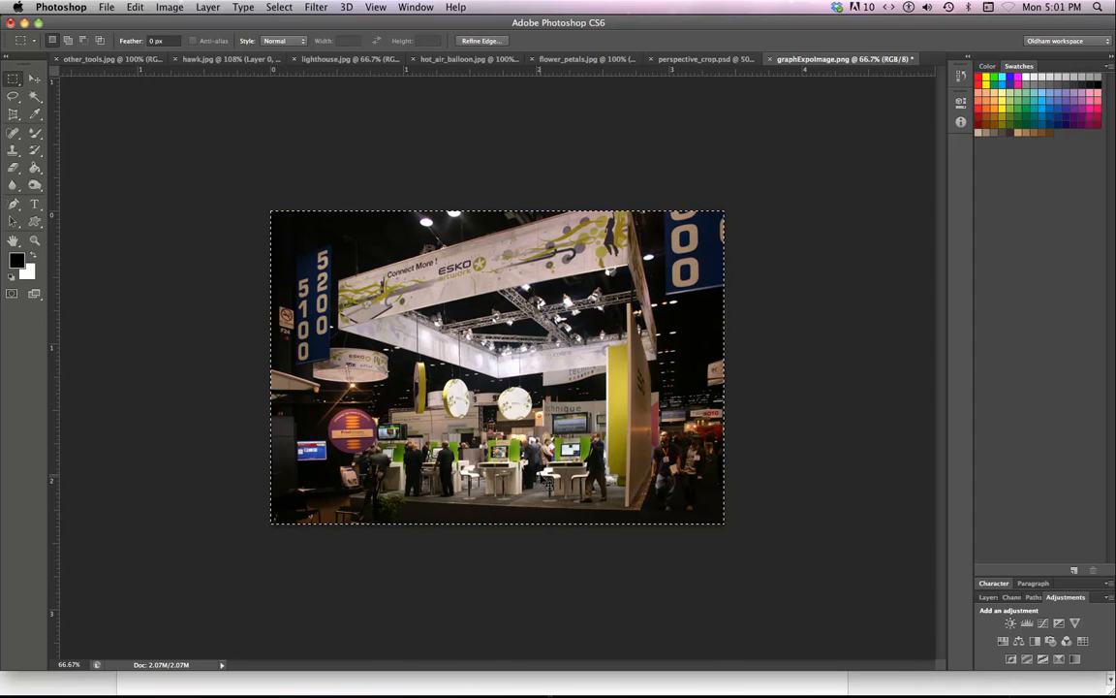
pyautogui.press('super+alt+z')
pyautogui.press('super+shift+z')
pyautogui.press('super+shift+z')
pyautogui.press('super+shift+z')
pyautogui.press('super+shift+z')
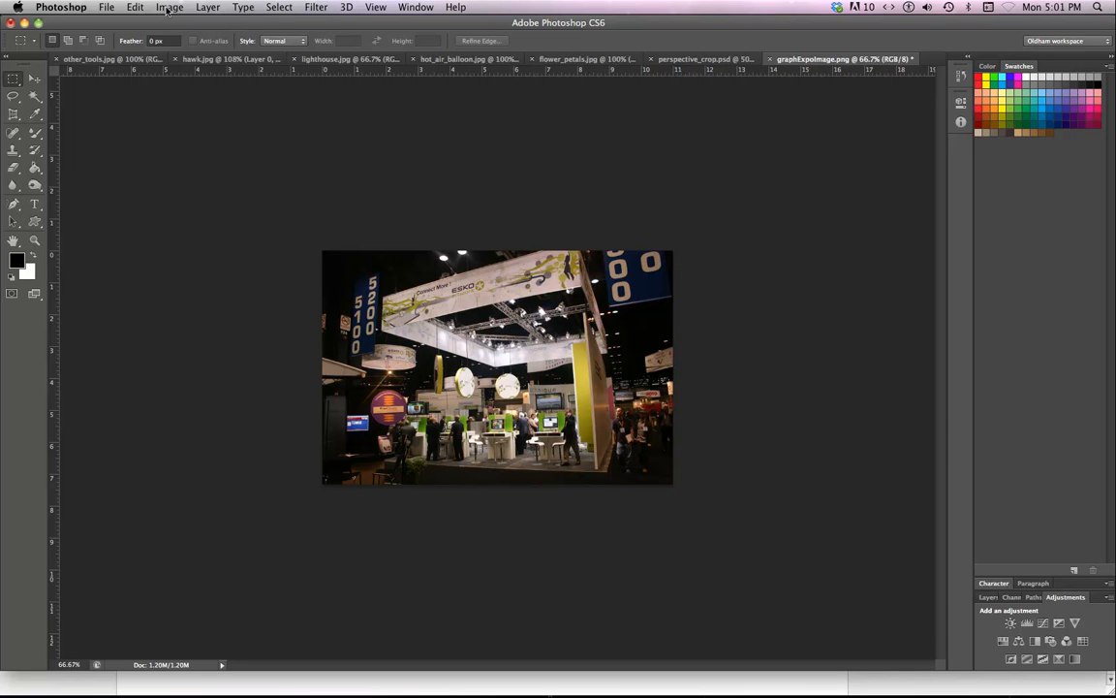
# Step: Check the pixel dimensions, document size and resolution of the uncropped trade show image
pyautogui.click(169, 7)
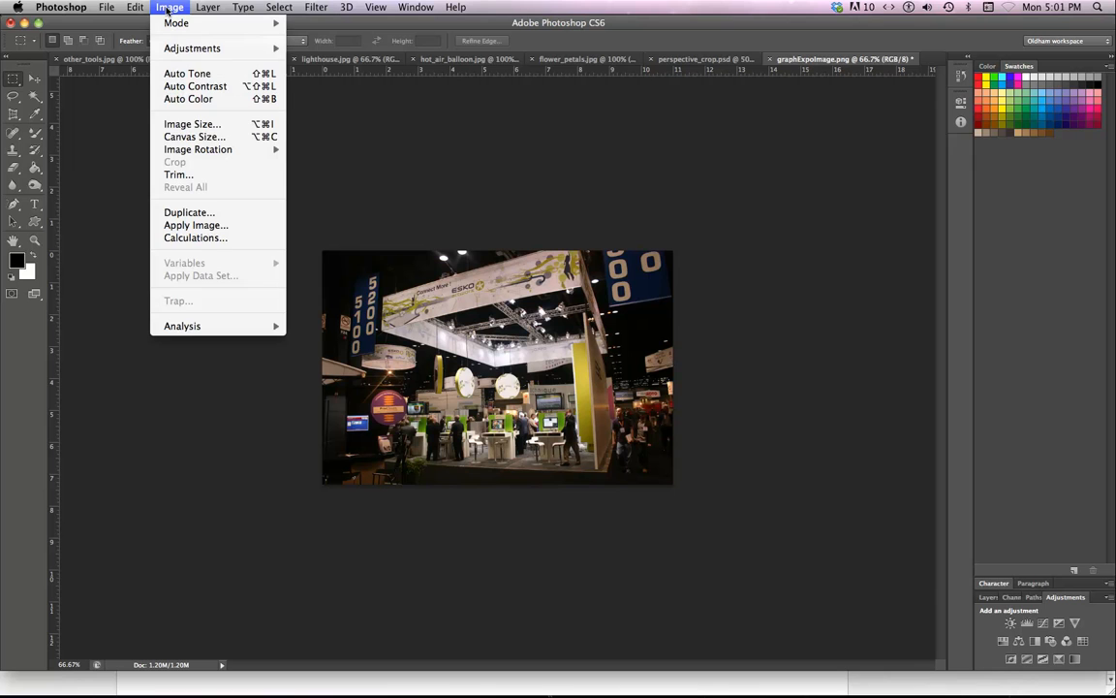
pyautogui.click(191, 124)
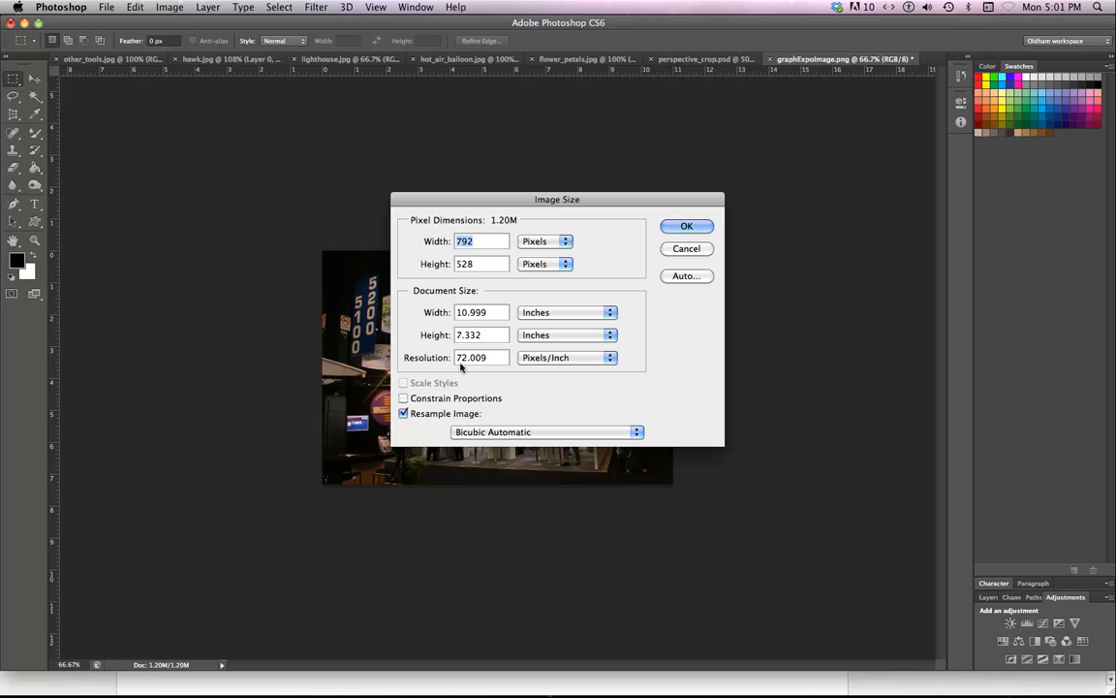
pyautogui.click(686, 226)
# Step: Perspective-crop the full trade show image at 3.413 by 2.56 in and 300 pixels/in, with the upper-right corner pulled slightly inward
pyautogui.click(11, 115)
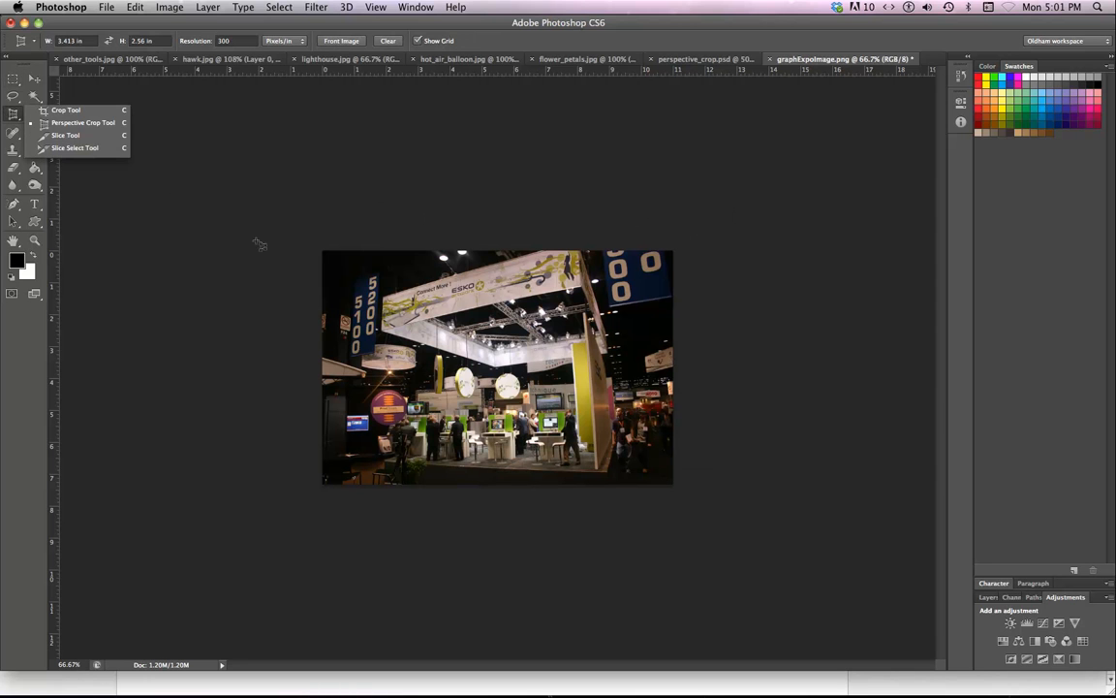
pyautogui.click(281, 224)
pyautogui.moveTo(322, 250); pyautogui.dragTo(674, 484)
pyautogui.moveTo(675, 254); pyautogui.dragTo(651, 251)
pyautogui.press('Return')
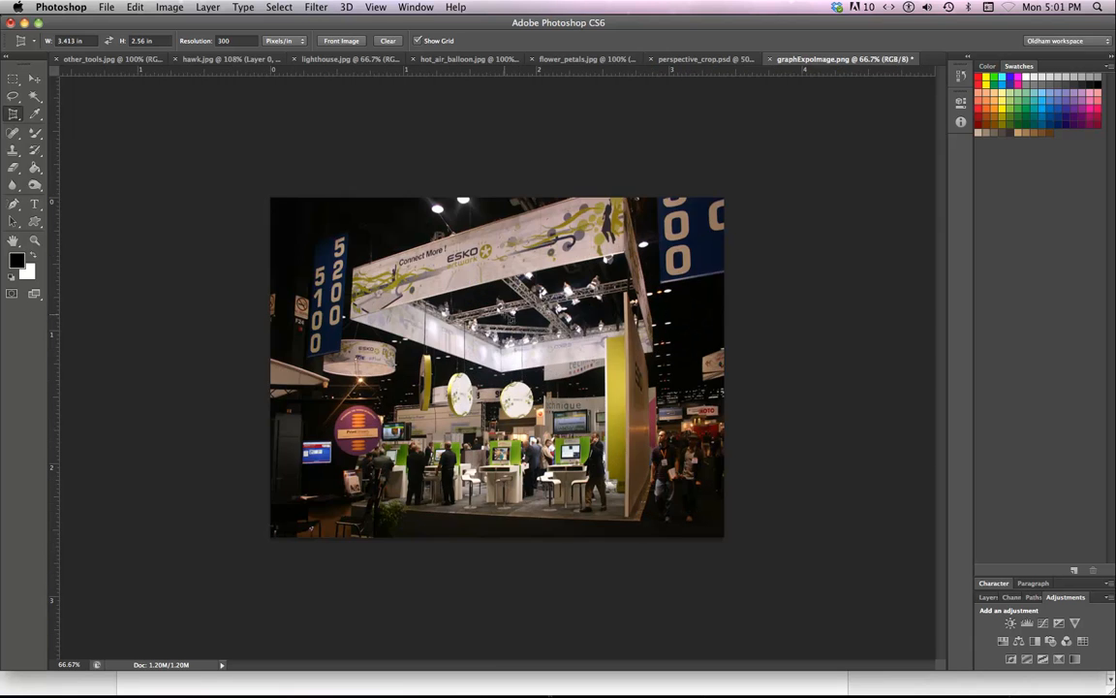
# Step: Check the image size of the perspective-cropped trade show photo against the crop's size and resolution settings
pyautogui.click(205, 9)
pyautogui.moveTo(171, 10)
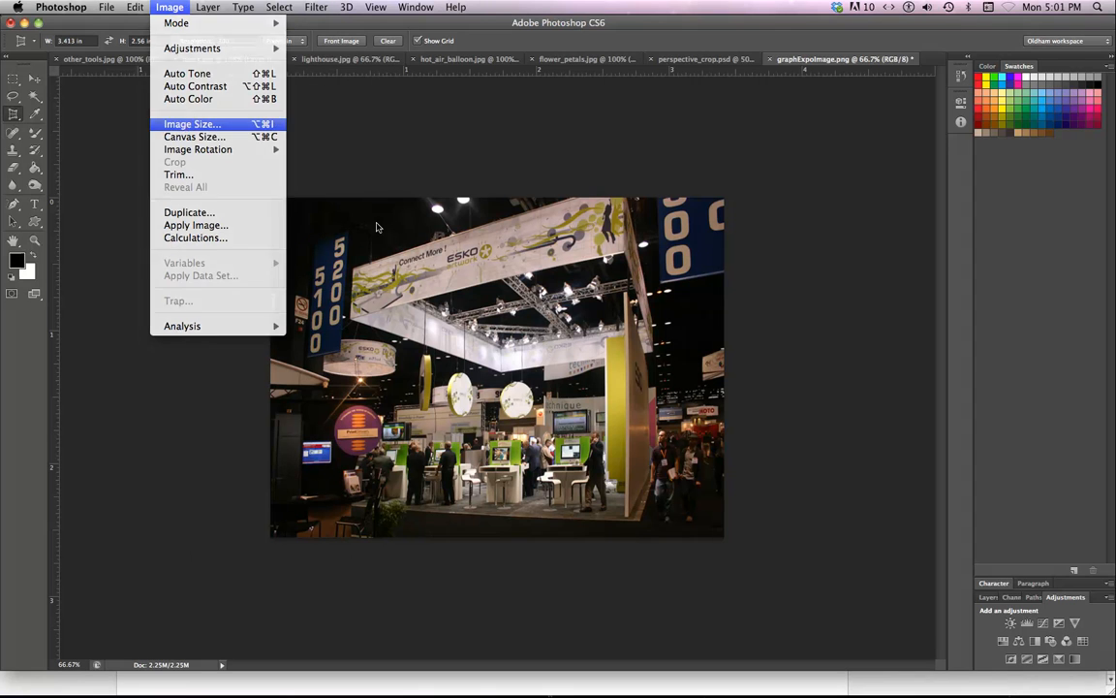
pyautogui.click(166, 124)
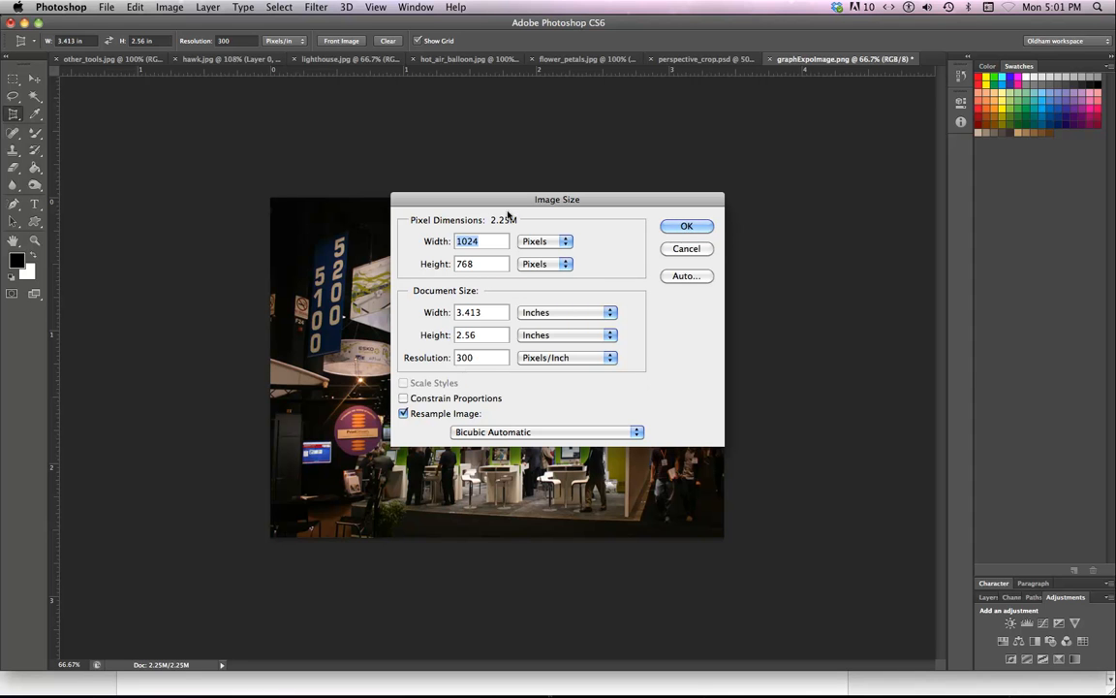
pyautogui.click(688, 226)
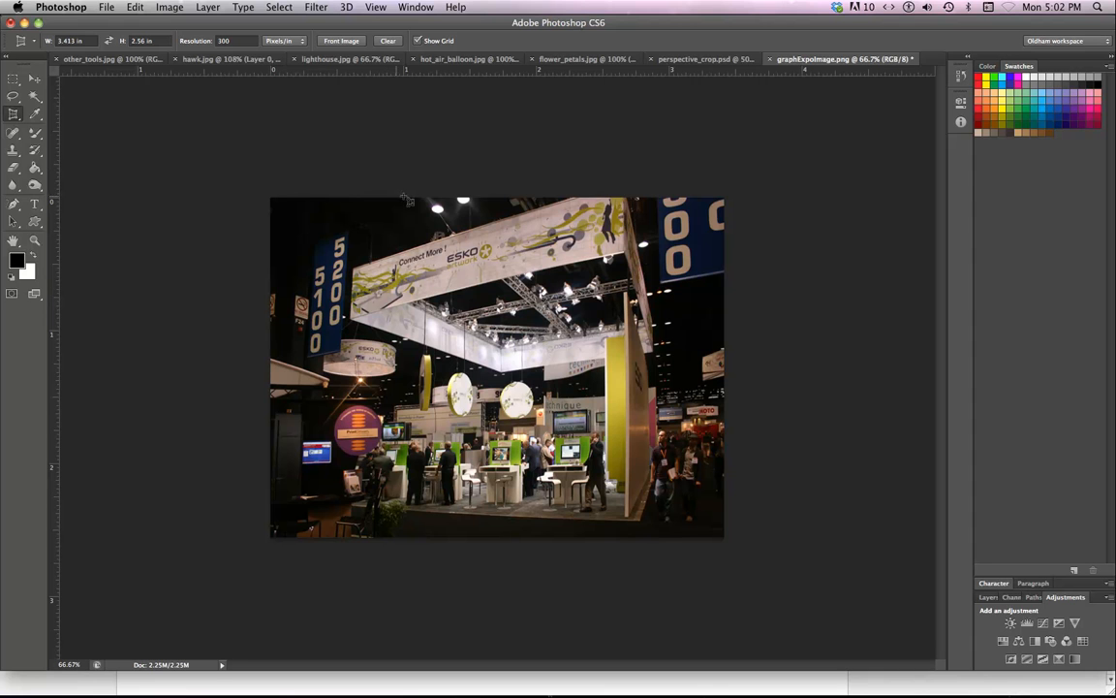
# Step: Close graphExpoImage.png without saving, and save and close perspective_crop.psd with Maximize Compatibility on
pyautogui.press('super+w')
pyautogui.click(515, 246)
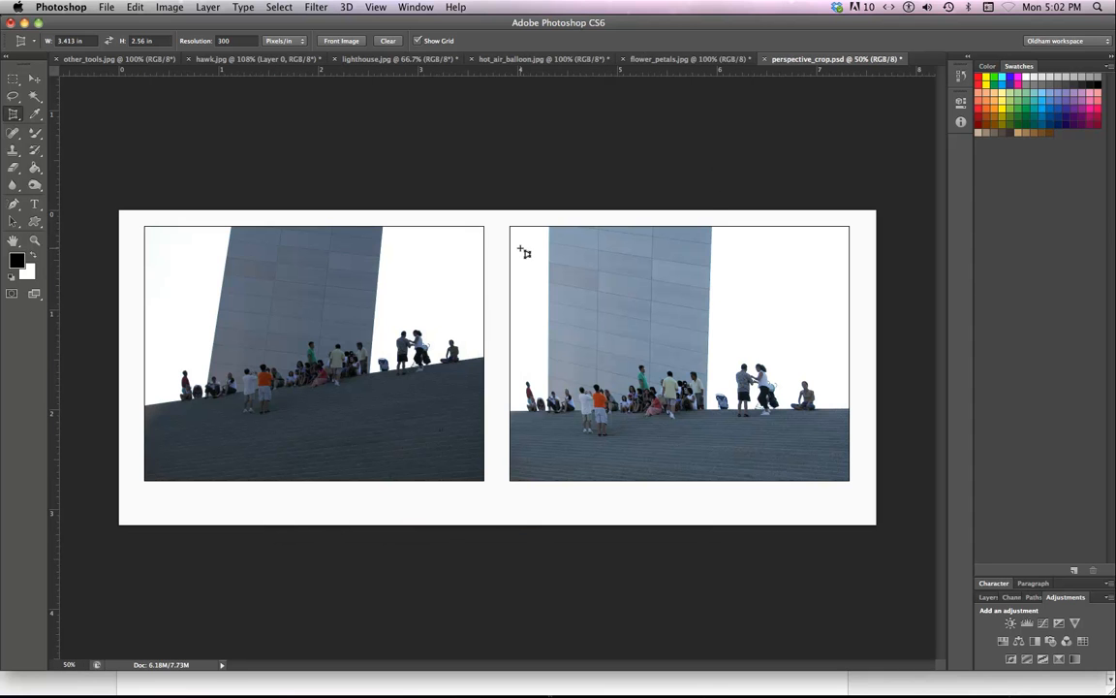
pyautogui.press('super+w')
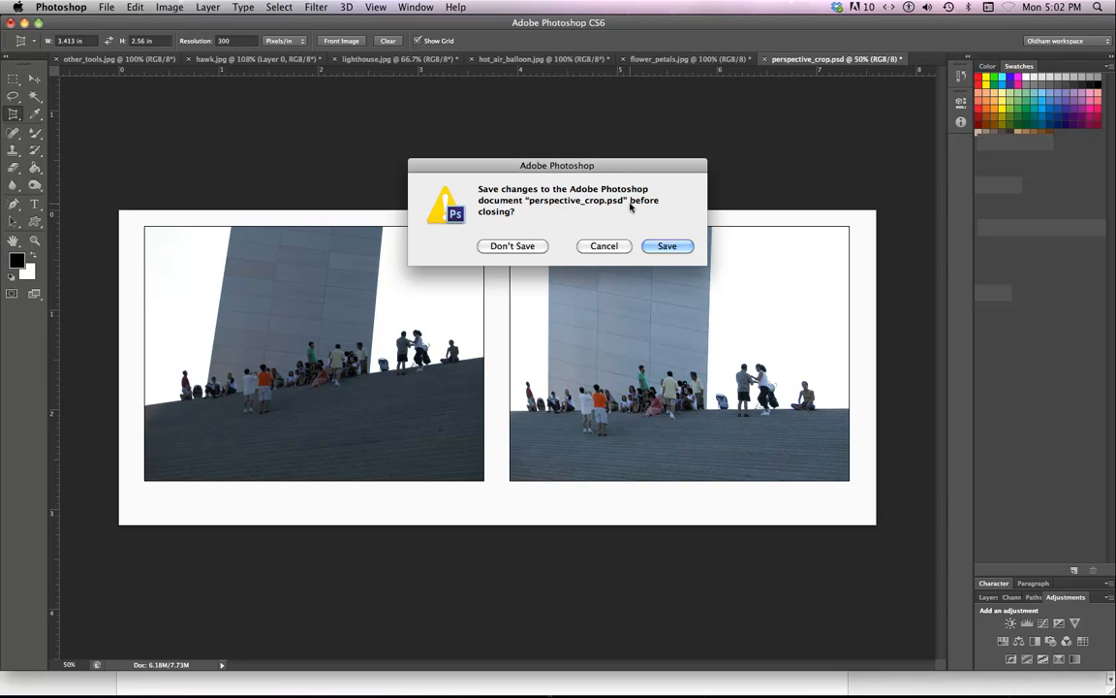
pyautogui.click(667, 246)
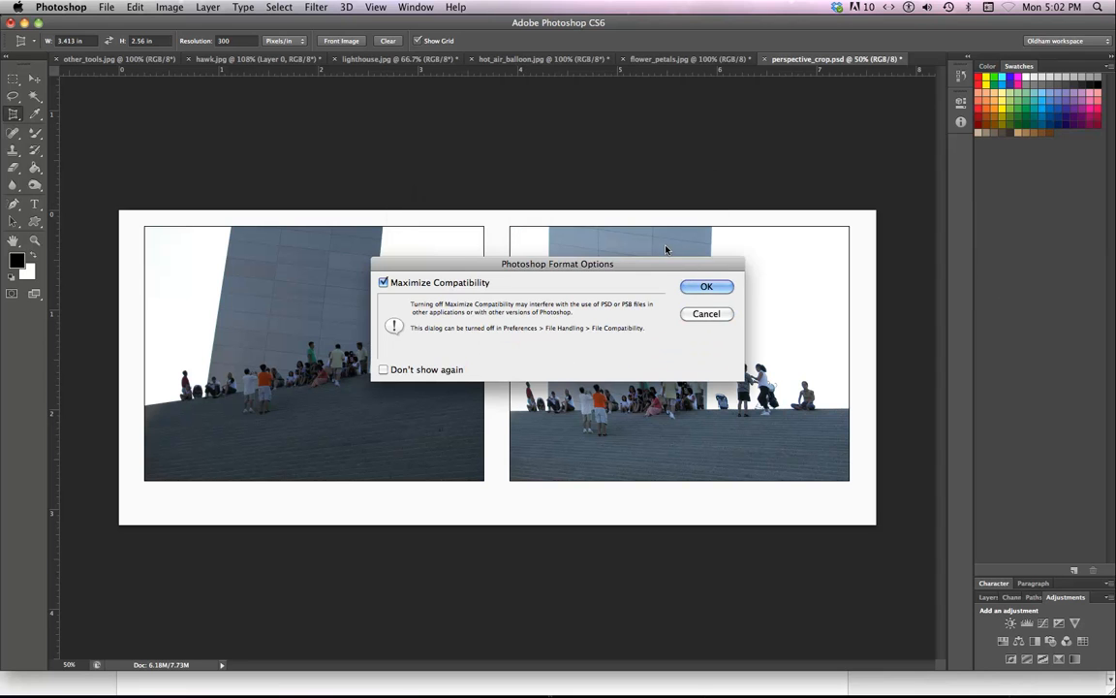
pyautogui.click(708, 288)
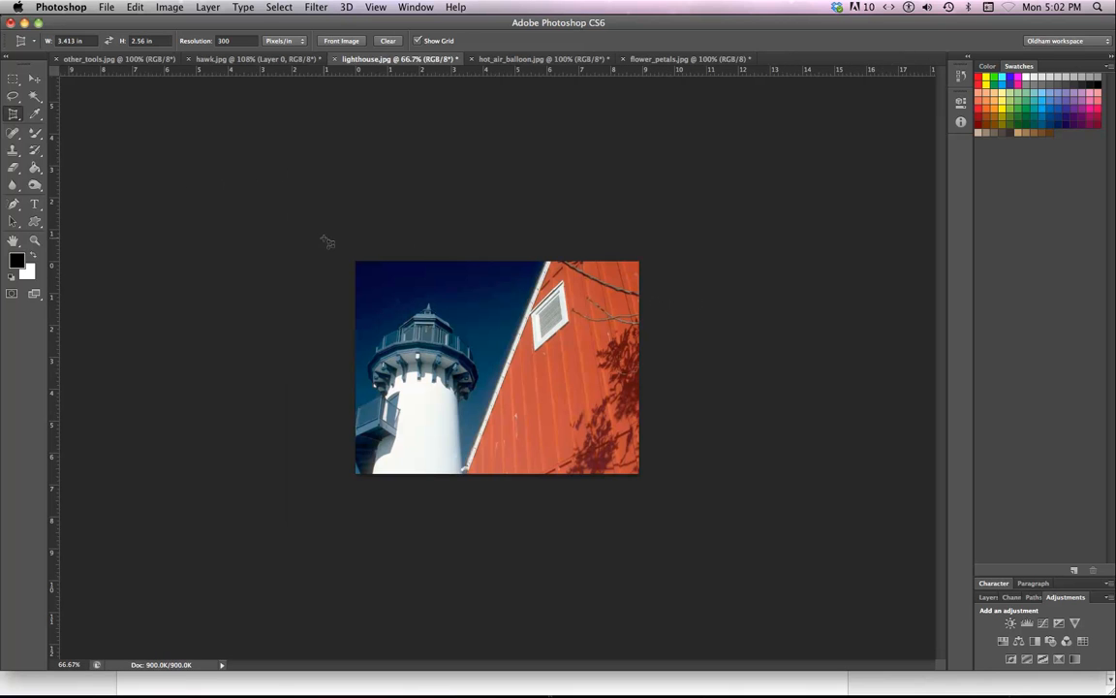
# Step: Try to perspective-crop the whole lighthouse.jpg with only its upper-right corner pulled inward along the leaning barn boards
pyautogui.moveTo(327, 241); pyautogui.dragTo(642, 477)
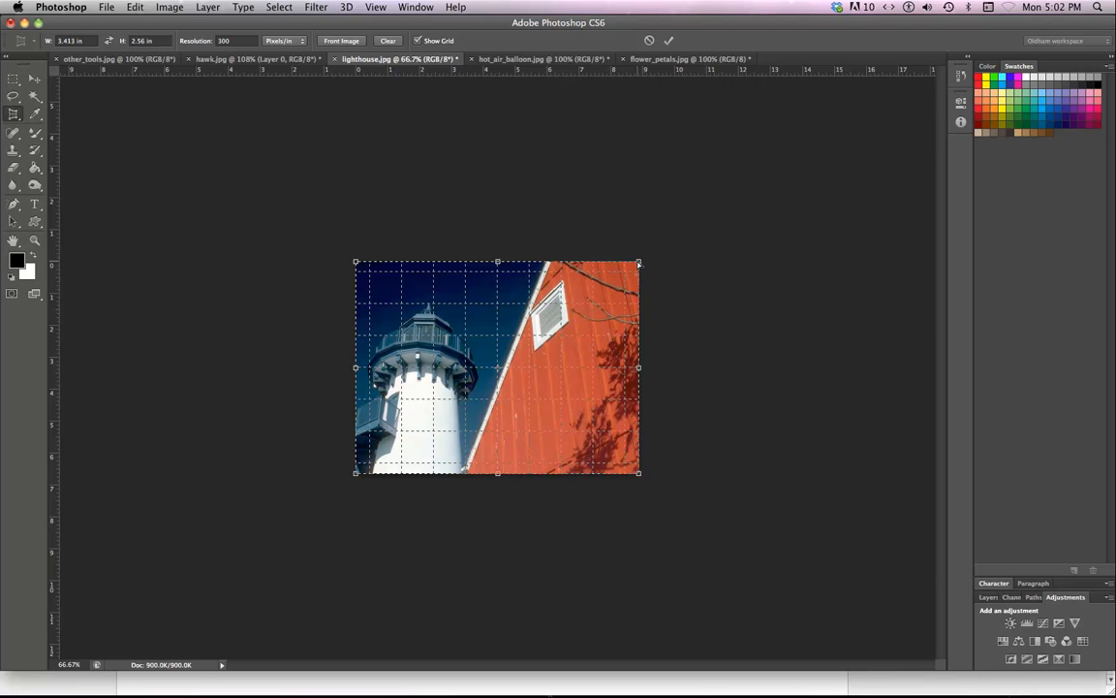
pyautogui.moveTo(639, 261); pyautogui.dragTo(597, 265)
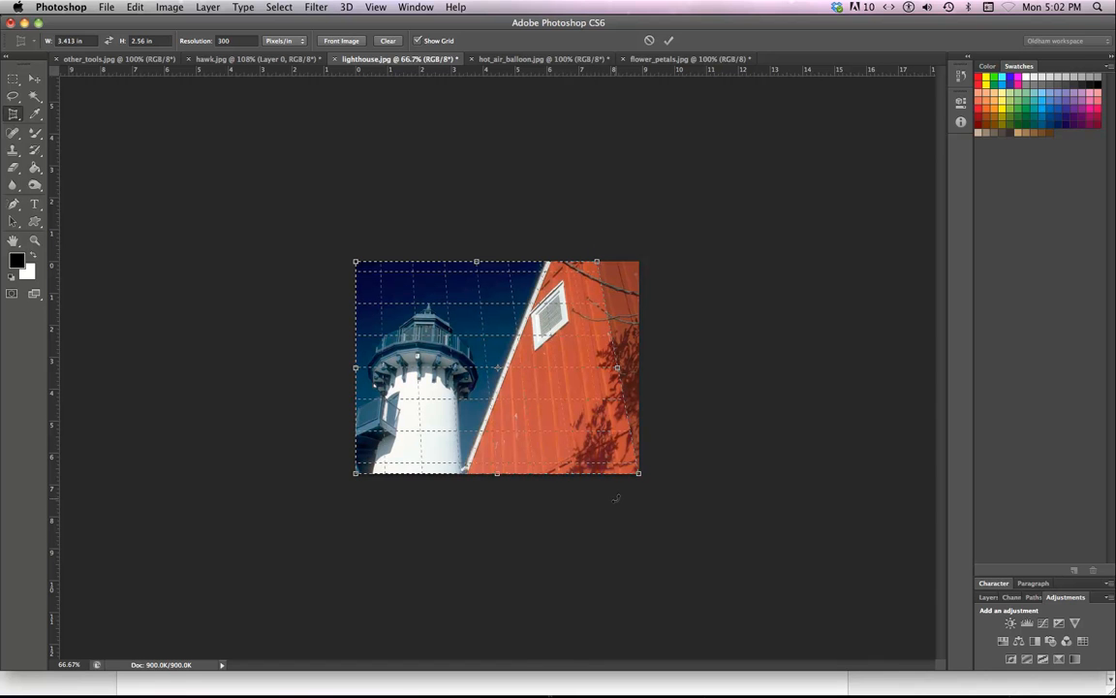
pyautogui.press('Return')
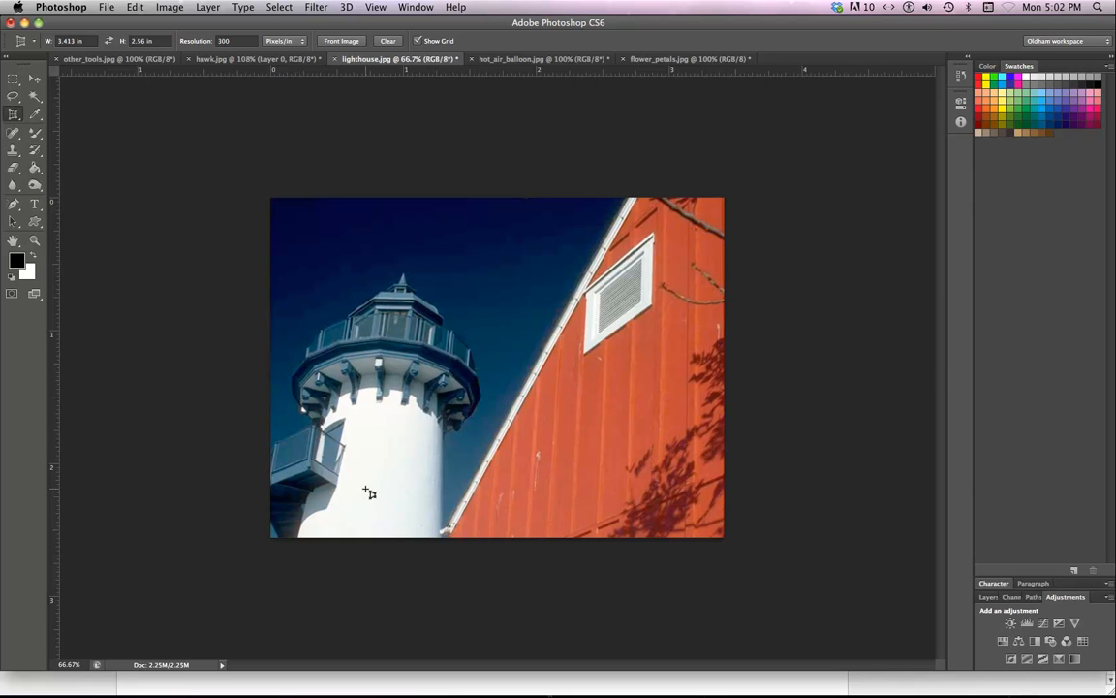
pyautogui.press('super+z')
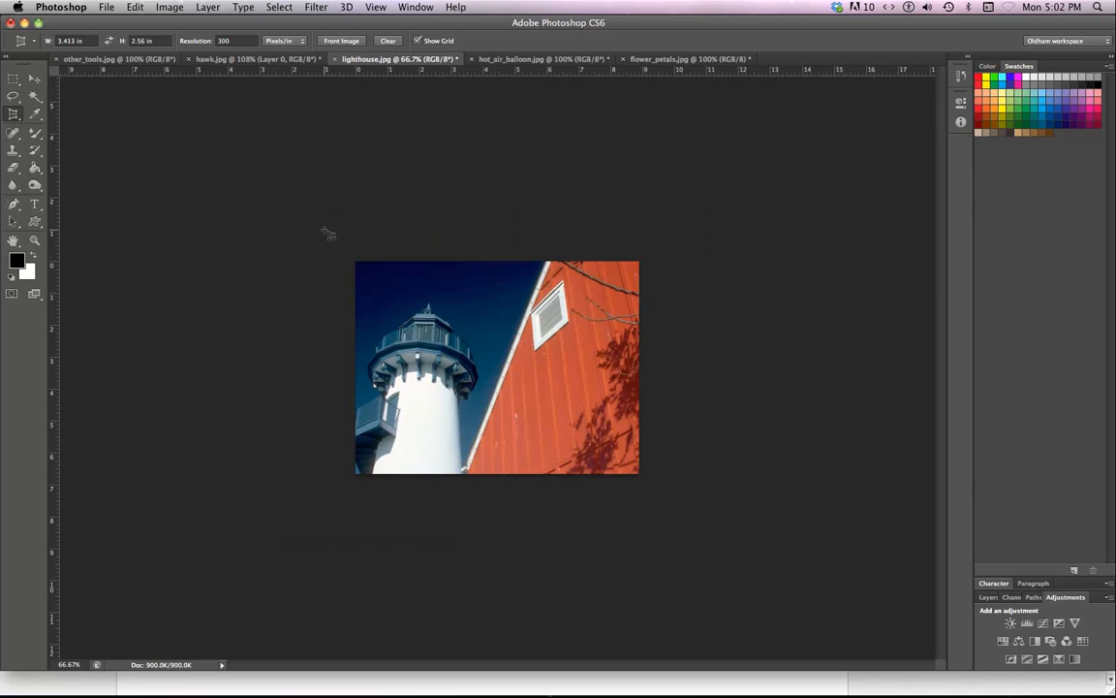
# Step: Perspective-crop the whole lighthouse.jpg with both upper corners pulled inward to straighten the barn and tower, and close it without saving
pyautogui.moveTo(310, 216); pyautogui.dragTo(676, 487)
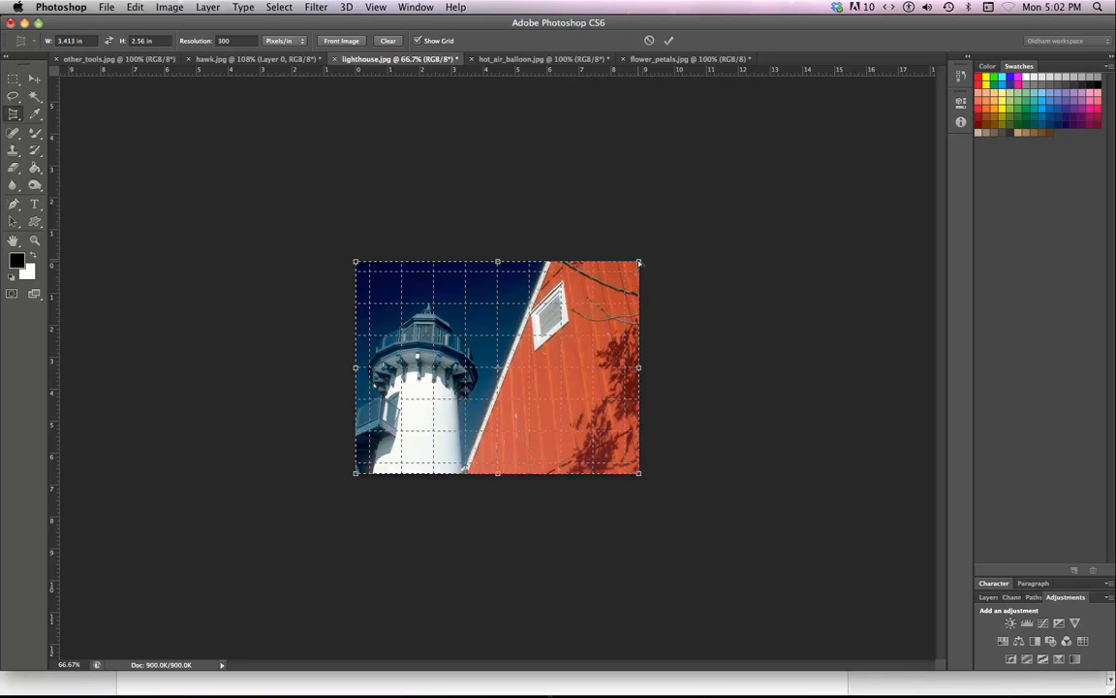
pyautogui.moveTo(640, 262); pyautogui.dragTo(599, 271)
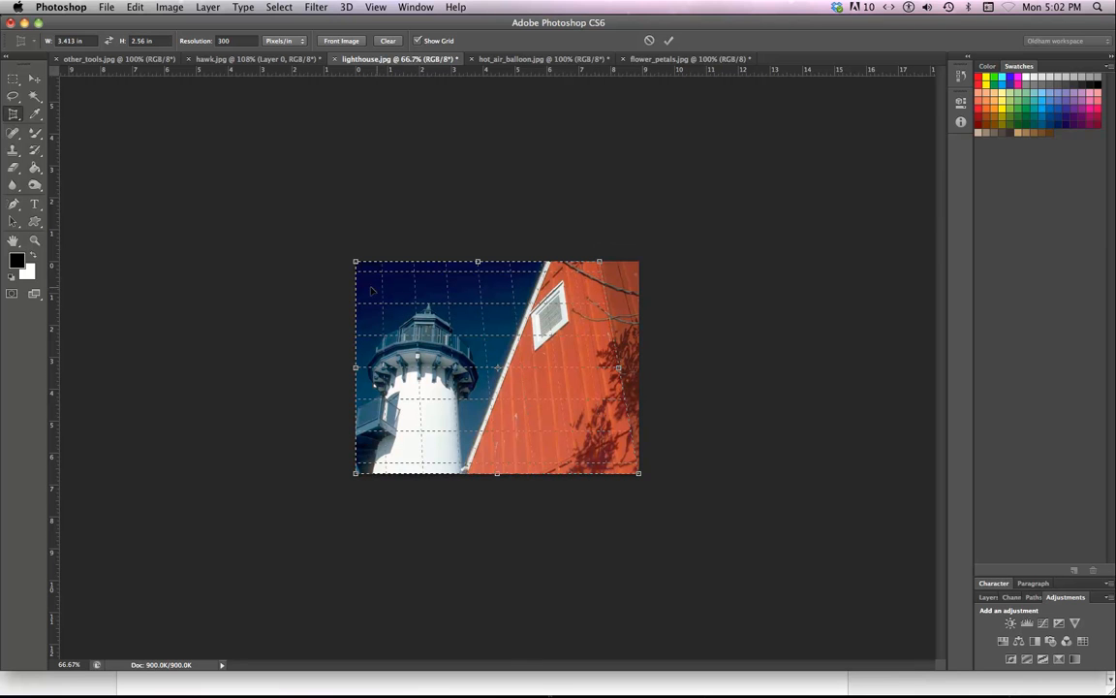
pyautogui.moveTo(357, 264); pyautogui.dragTo(382, 263)
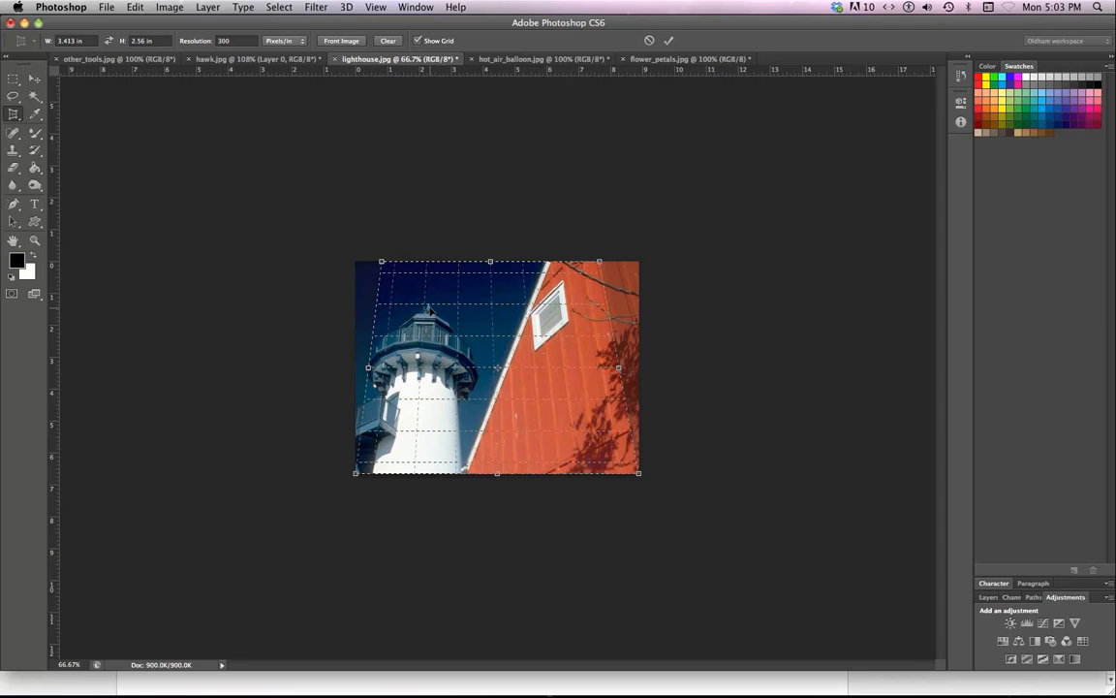
pyautogui.press('Return')
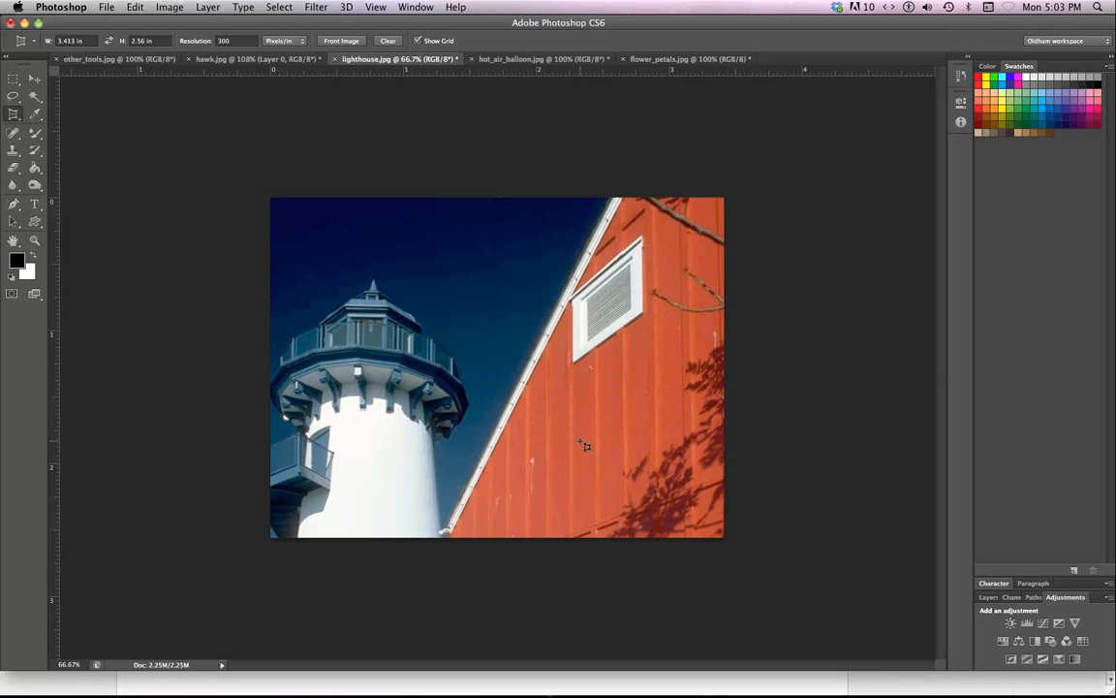
pyautogui.press('super+w')
pyautogui.click(508, 239)
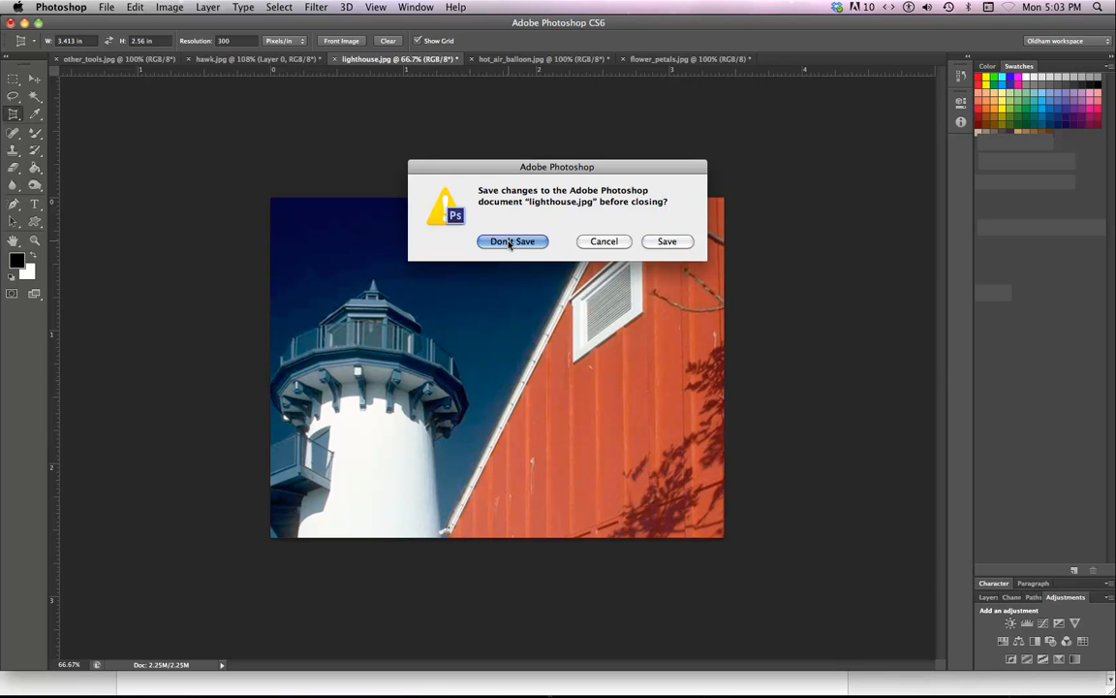
# Step: Switch to Firefox to read the other tools section of the Folder 4 Advanced Photoshop Continued assignment, and return to Photoshop
pyautogui.press('super+Tab')
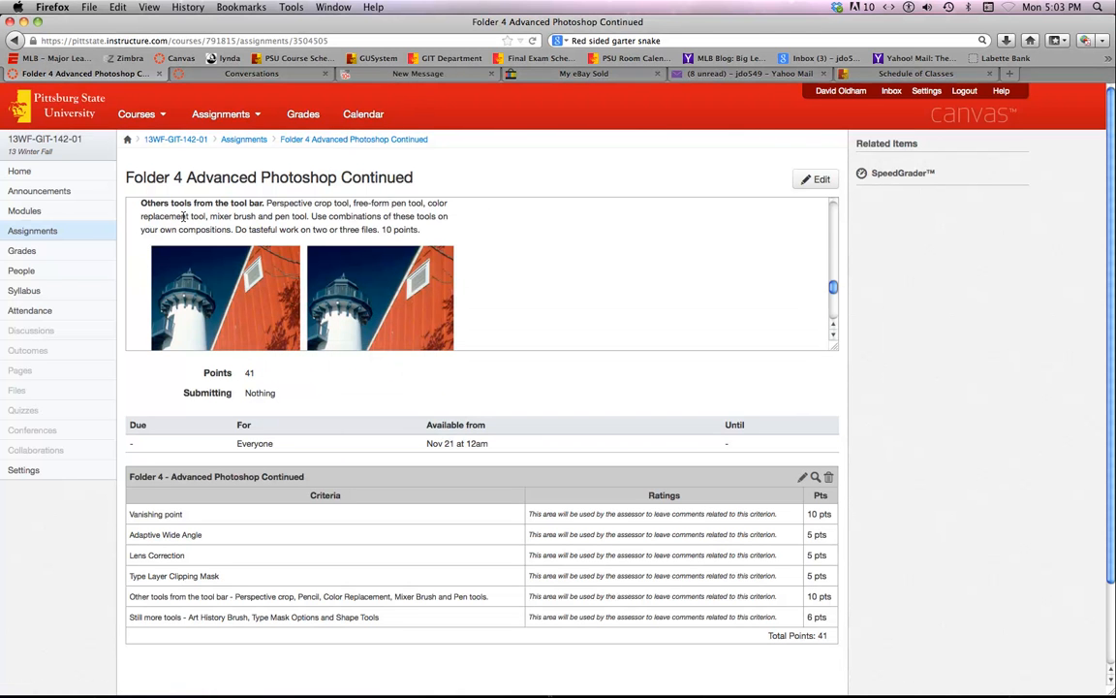
pyautogui.press('super+Tab')
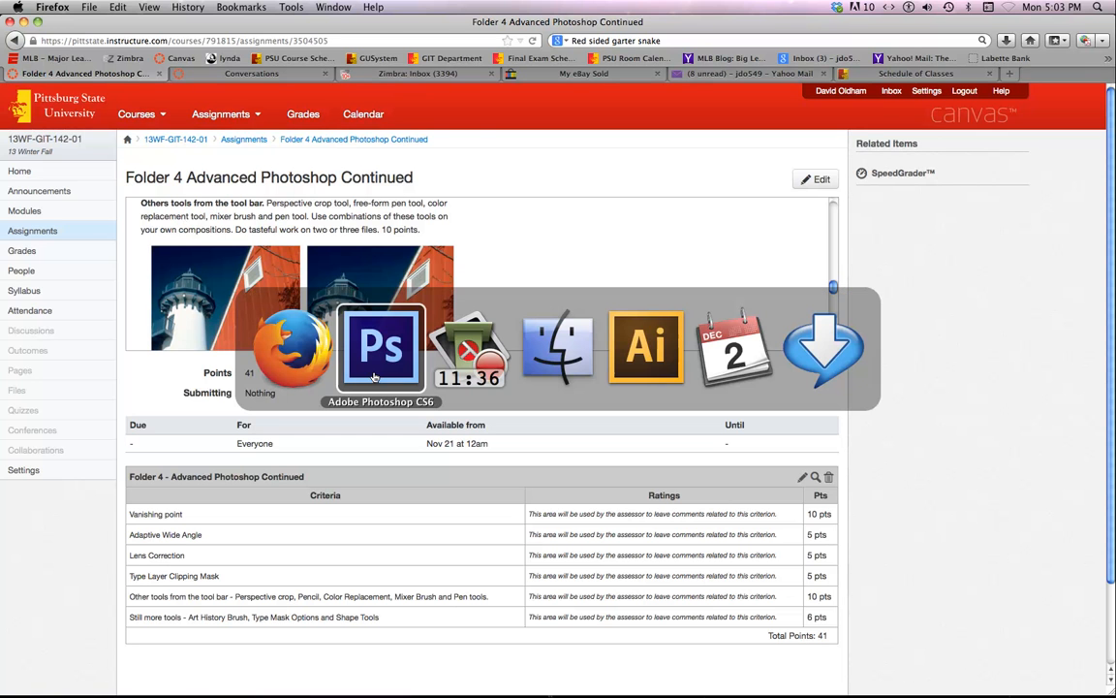
pyautogui.click(374, 372)
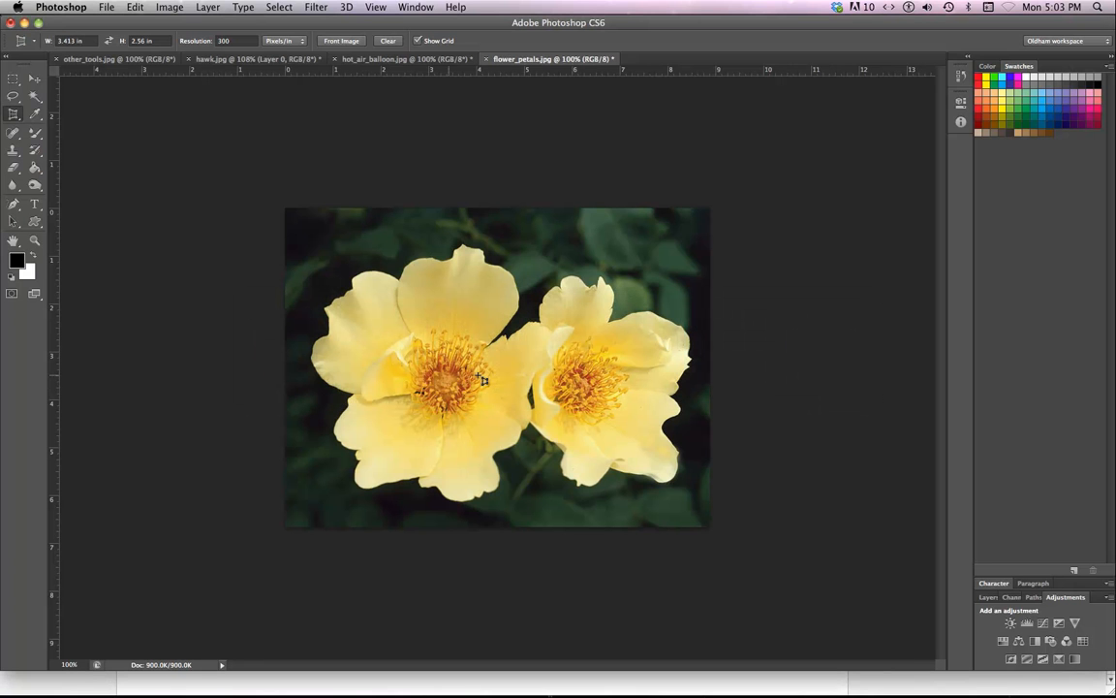
# Step: Trace a path around both yellow flowers with the Freeform Pen tool, starting at the notch on the left flower's outer edge
pyautogui.click(14, 206)
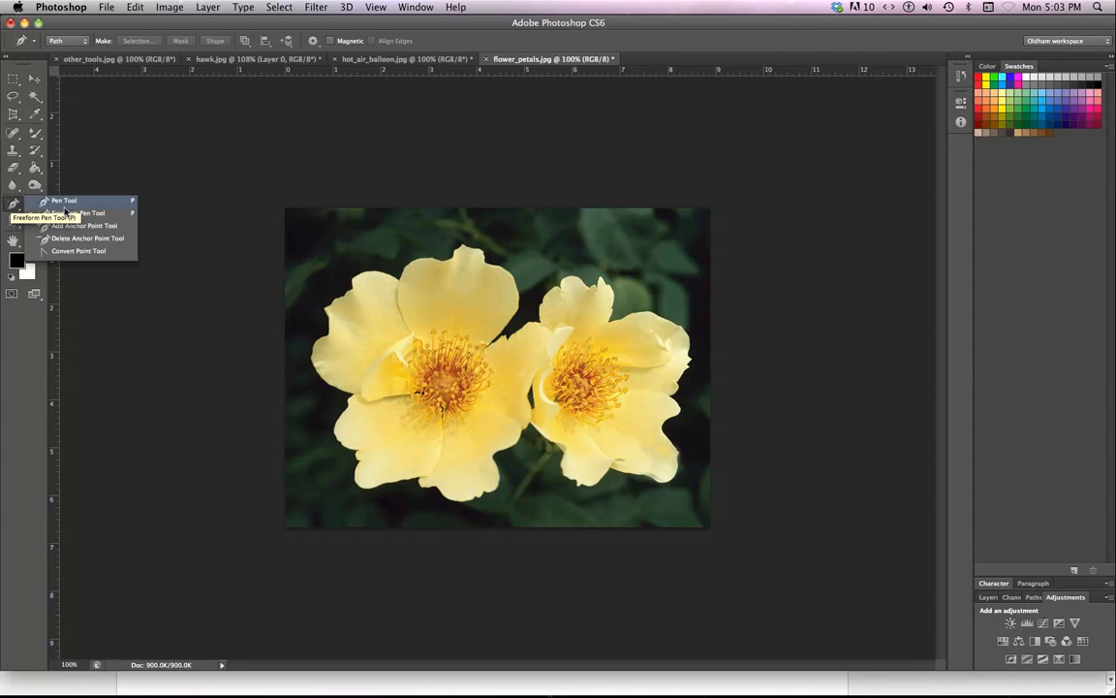
pyautogui.click(65, 202)
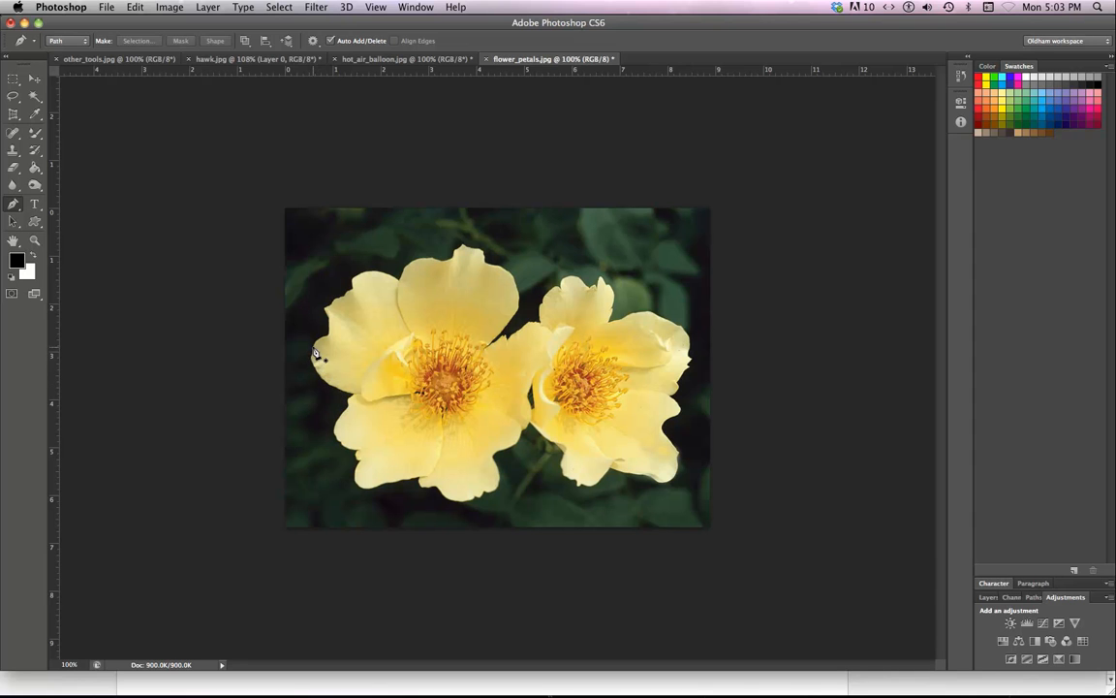
pyautogui.click(13, 205)
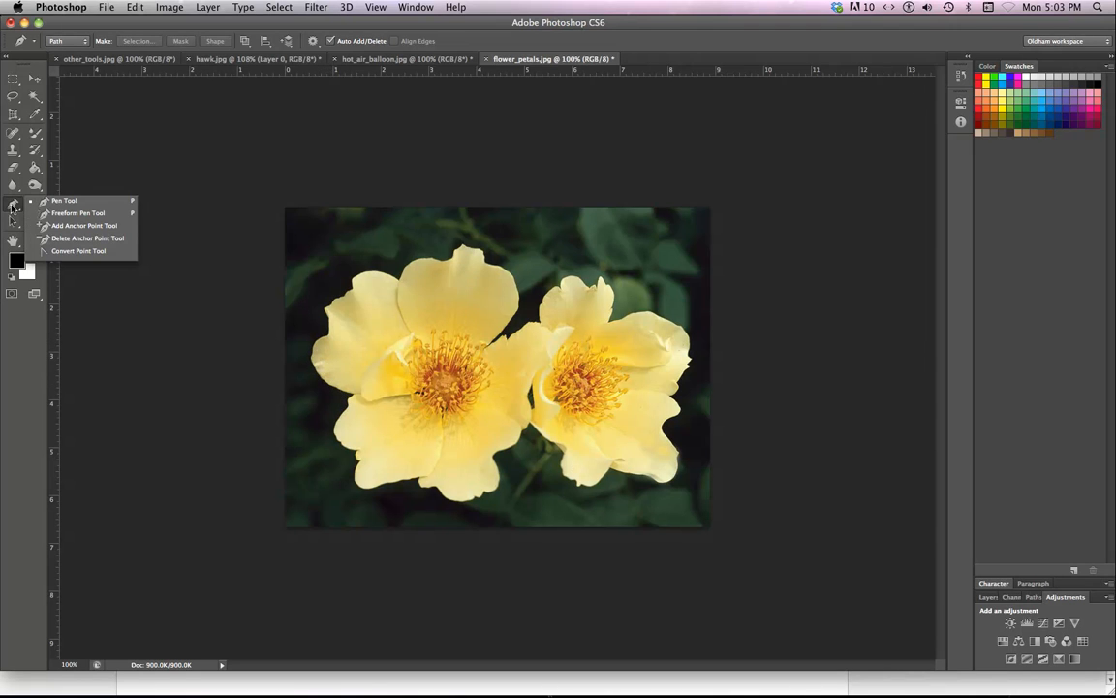
pyautogui.click(89, 214)
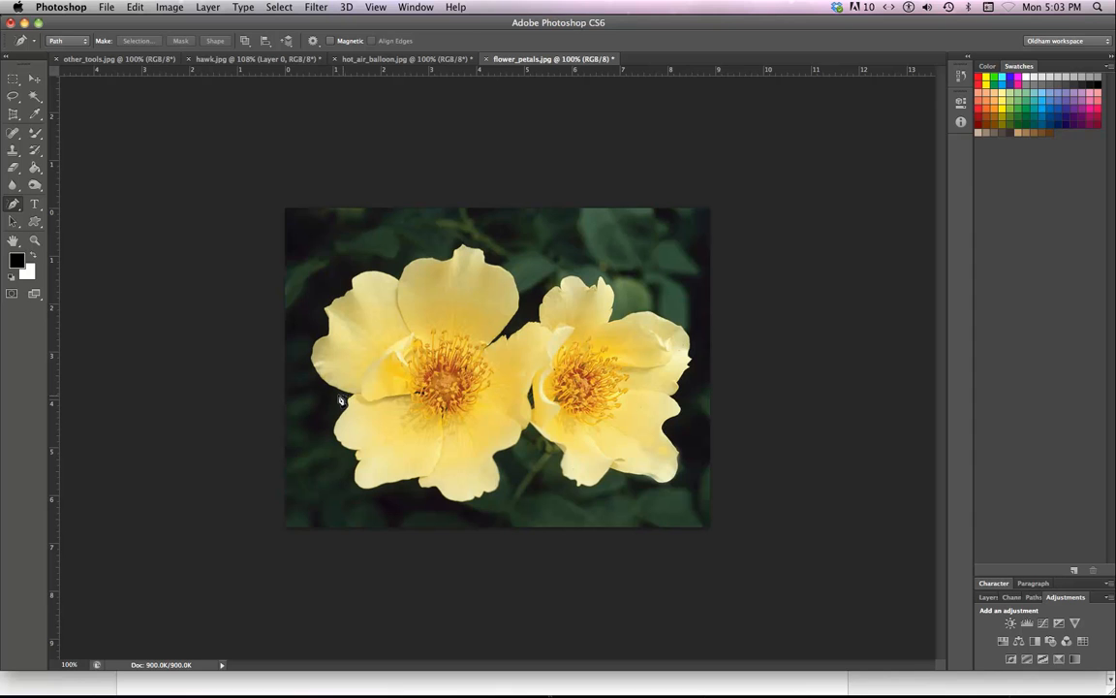
pyautogui.moveTo(321, 388)
pyautogui.mouseDown()
pyautogui.moveTo(308, 348)
pyautogui.moveTo(325, 331)
pyautogui.moveTo(320, 305)
pyautogui.moveTo(354, 271)
pyautogui.moveTo(414, 261)
pyautogui.mouseUp()
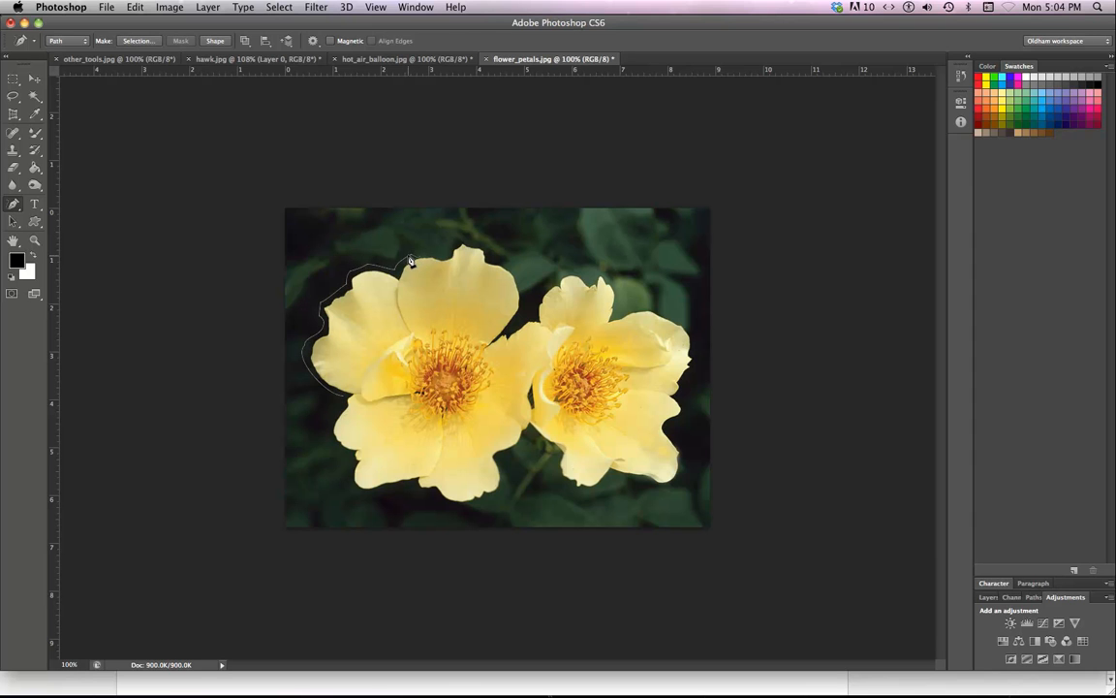
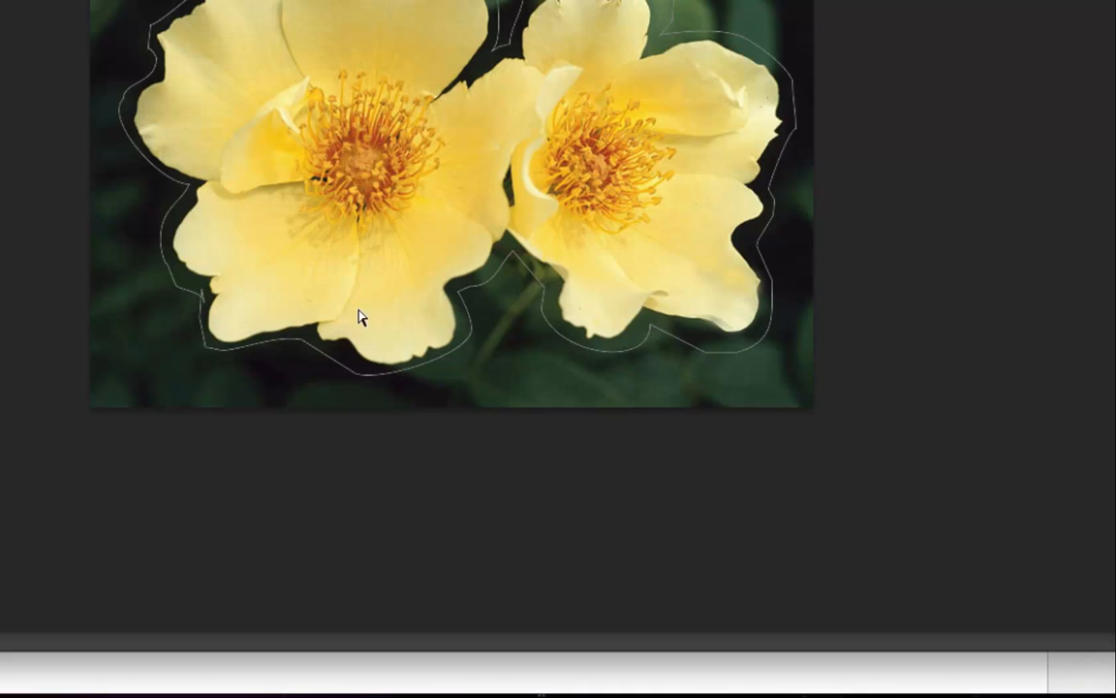
# Step: Undo the last path stretch and retrace it around the left flower's lower petals back to the starting point to close the outline
pyautogui.hotkey('ctrl', 'z')
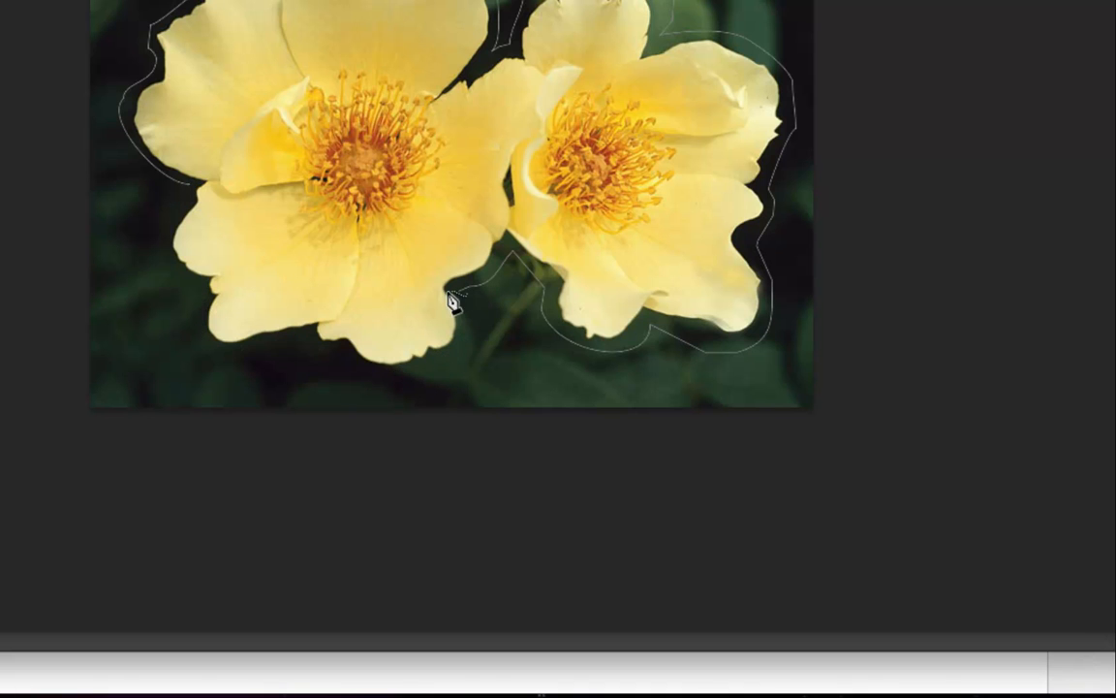
pyautogui.click(464, 335)
pyautogui.moveTo(297, 340)
pyautogui.mouseDown()
pyautogui.moveTo(259, 351)
pyautogui.moveTo(191, 340)
pyautogui.moveTo(195, 308)
pyautogui.moveTo(164, 257)
pyautogui.moveTo(189, 186)
pyautogui.mouseUp()
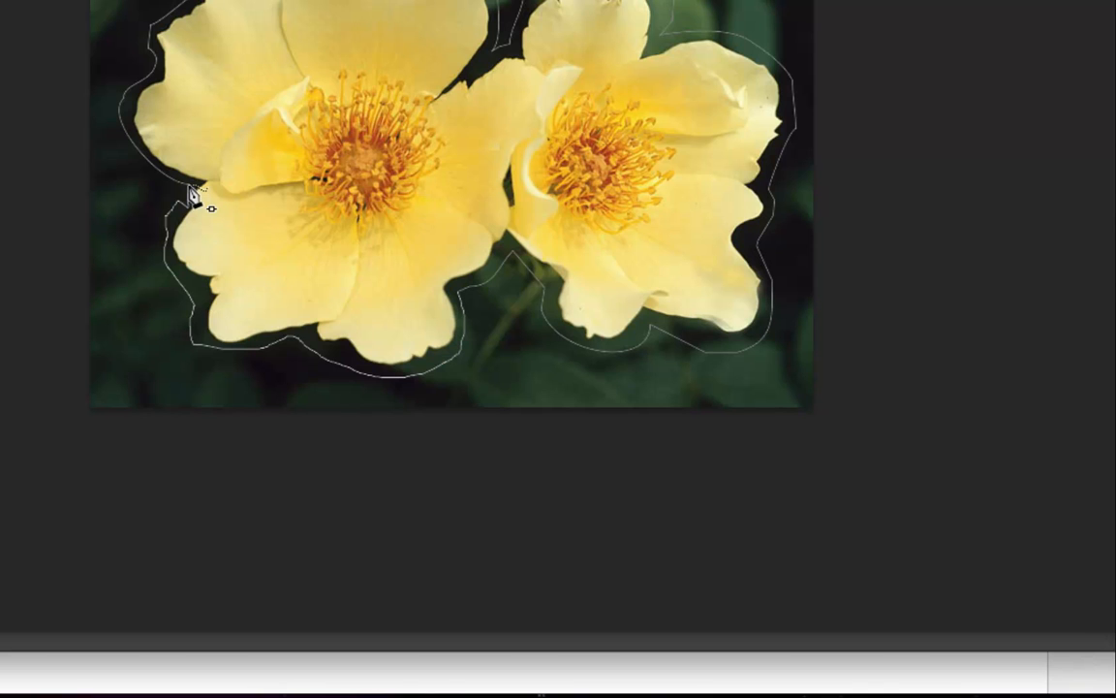
pyautogui.moveTo(190, 189); pyautogui.dragTo(194, 191)
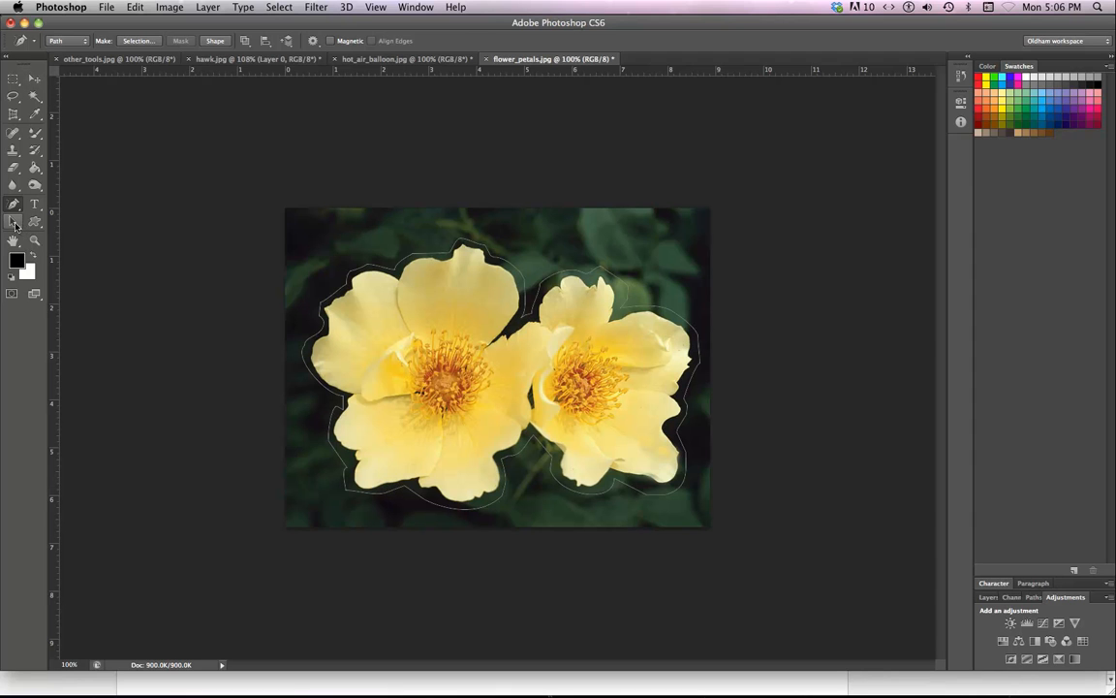
# Step: Select the entire flower outline path with the Path Selection tool
pyautogui.click(15, 225)
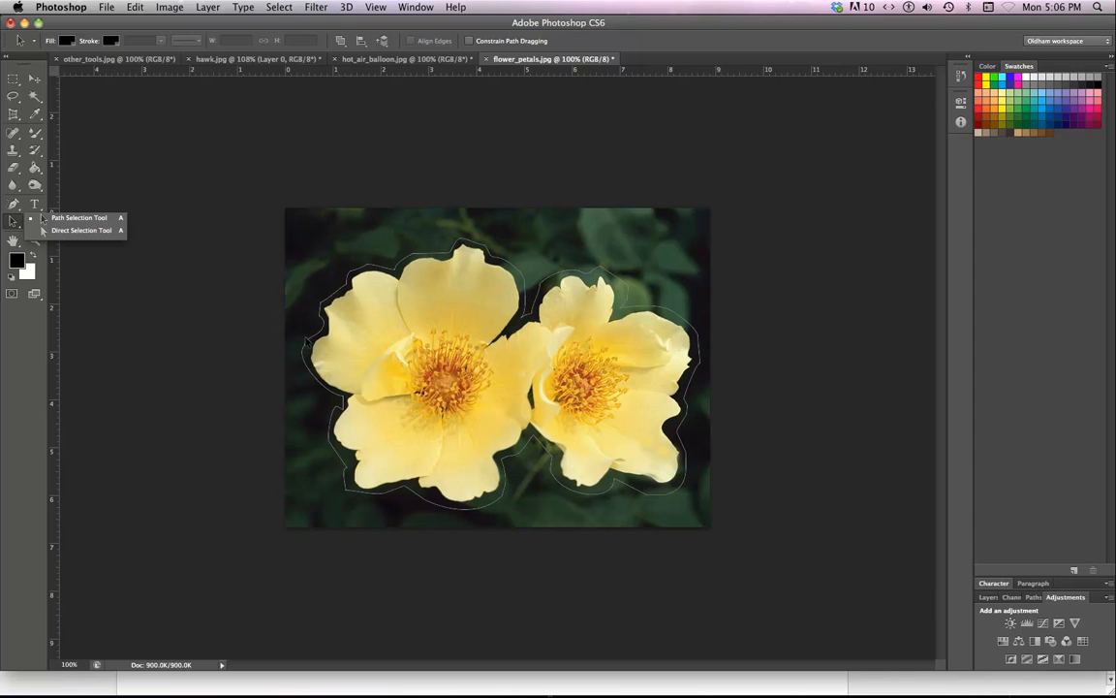
pyautogui.click(42, 218)
pyautogui.click(309, 342)
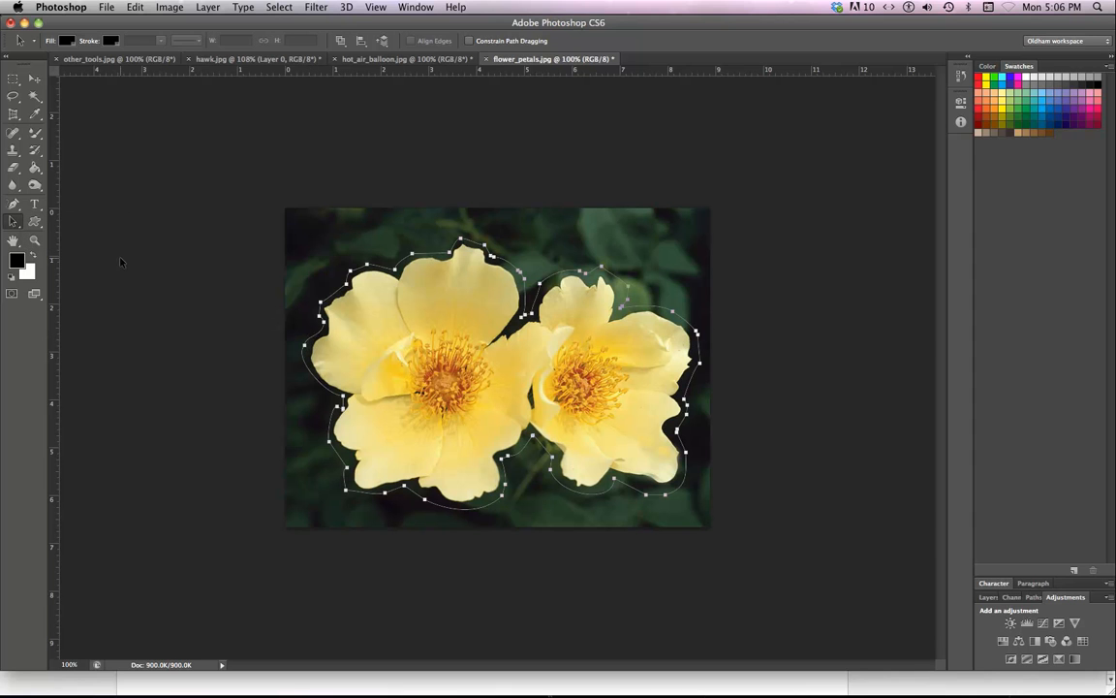
# Step: Adjust individual anchor points along the left flower's upper and lower outer petals with the Direct Selection tool
pyautogui.click(12, 221)
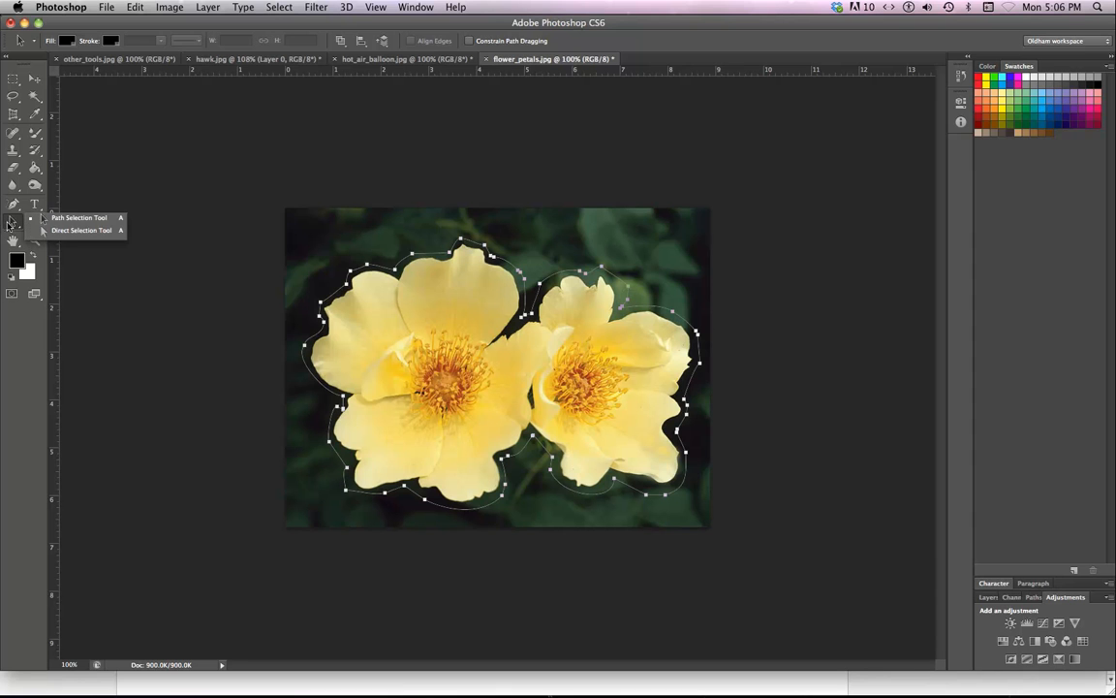
pyautogui.click(72, 232)
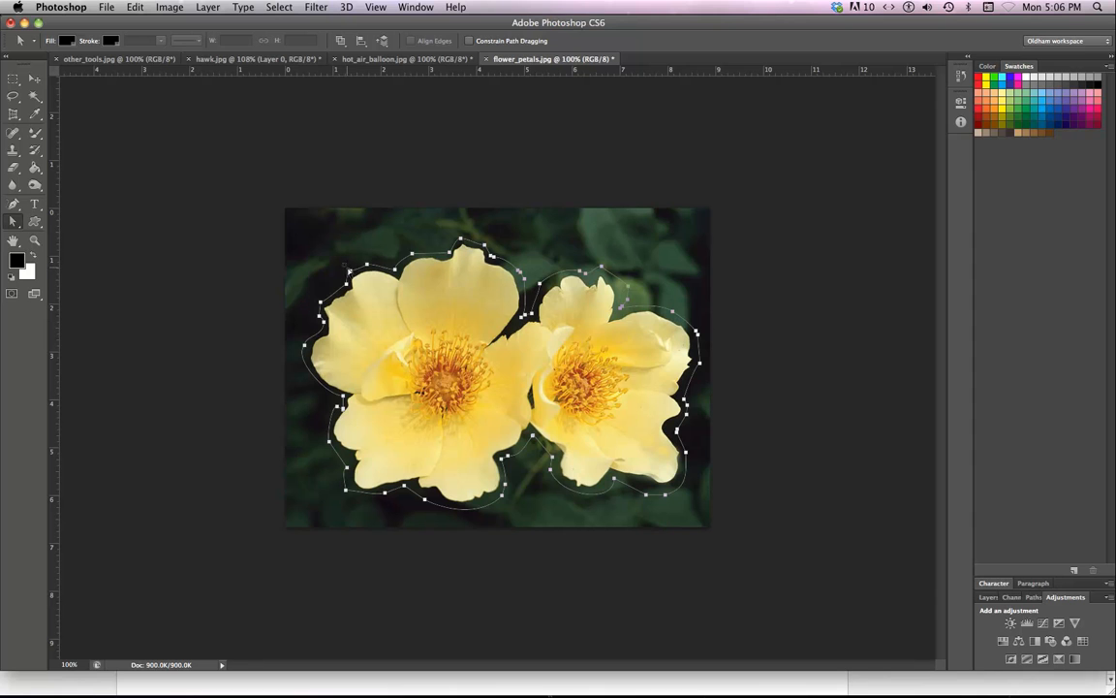
pyautogui.click(349, 273)
pyautogui.moveTo(368, 265); pyautogui.dragTo(368, 259)
pyautogui.moveTo(338, 407); pyautogui.dragTo(340, 407)
# Step: Delete the stray anchor points beside the left flower's lower outer petal and shift the nearby side point slightly upward
pyautogui.press('super+equal')
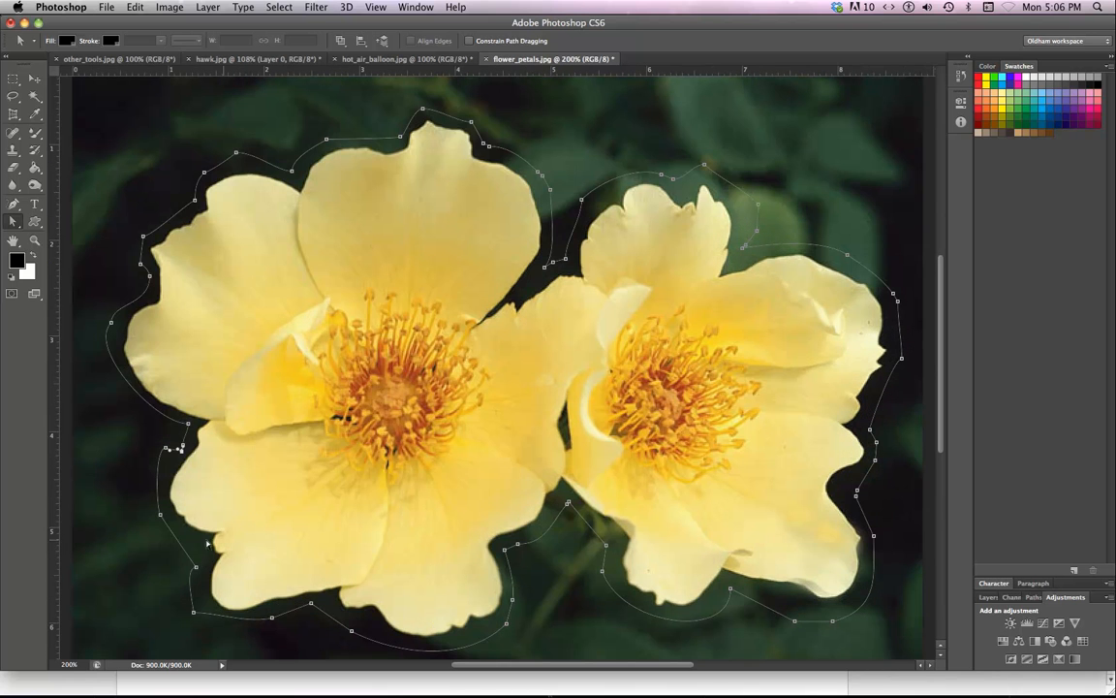
pyautogui.click(13, 204)
pyautogui.click(70, 238)
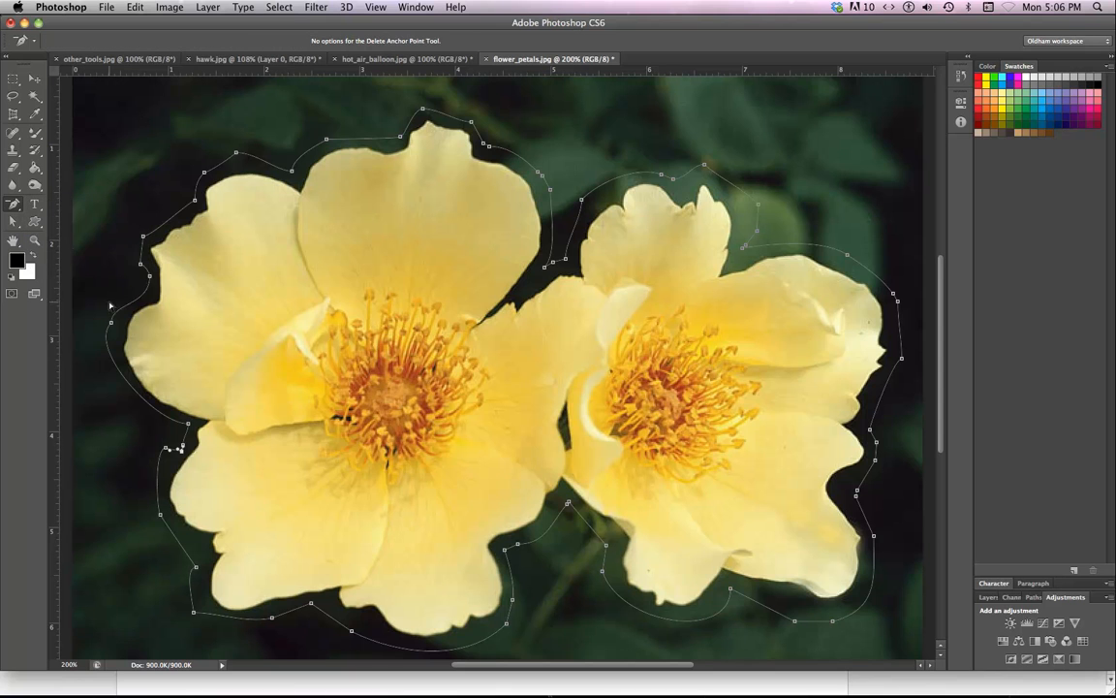
pyautogui.click(179, 451)
pyautogui.click(13, 202)
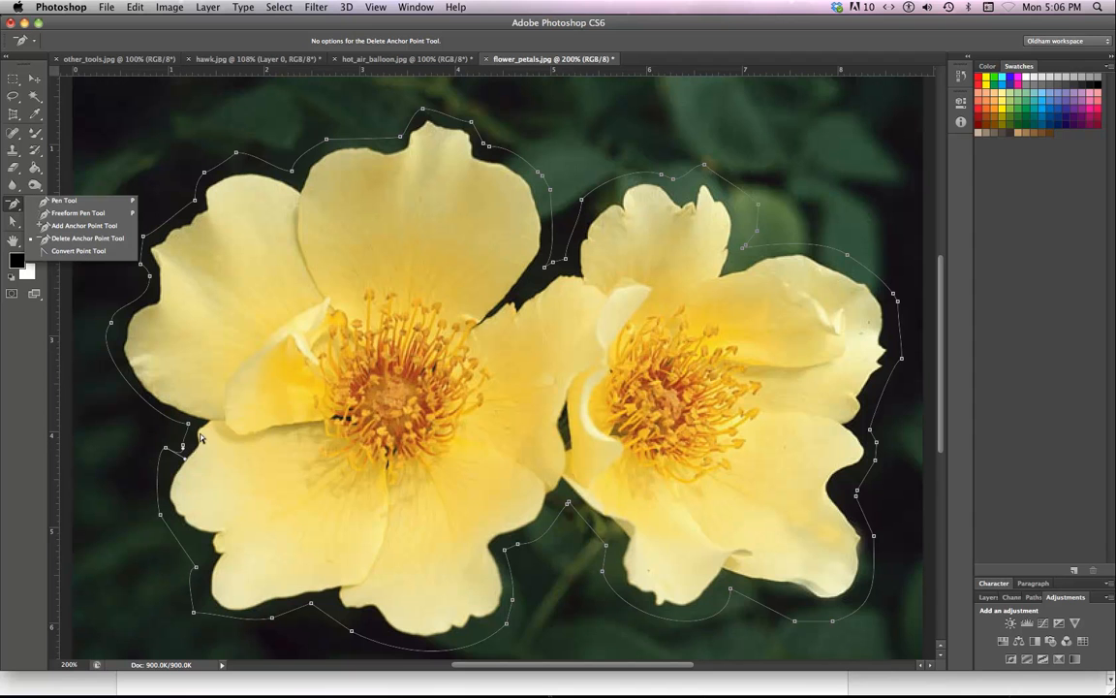
pyautogui.click(184, 453)
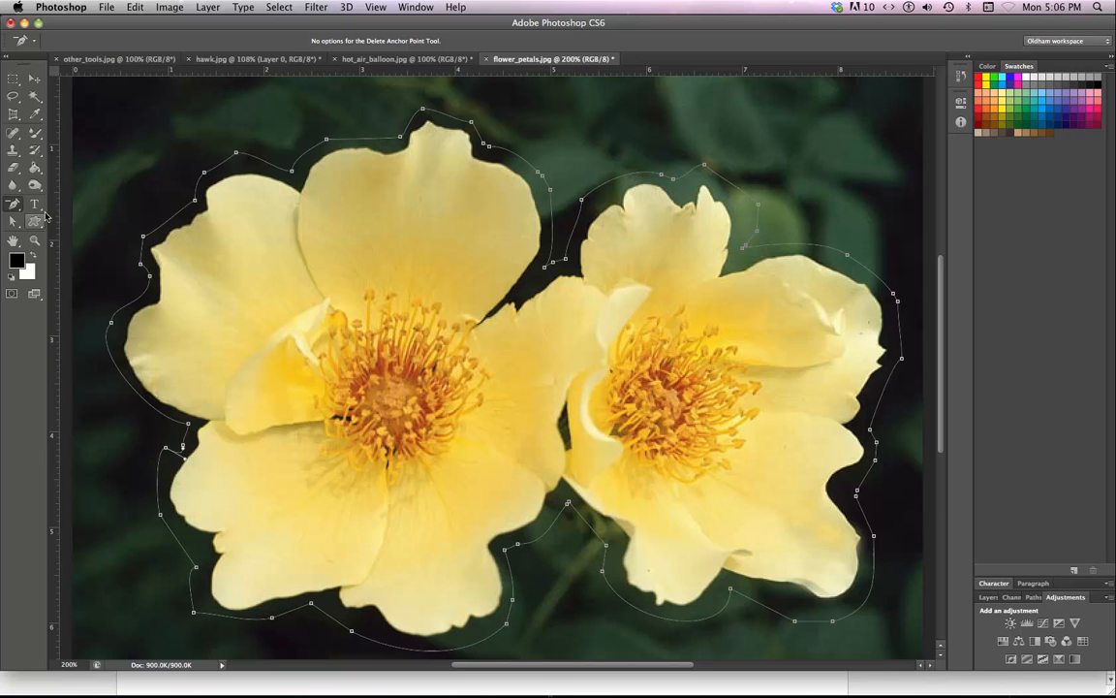
pyautogui.click(165, 449)
pyautogui.click(146, 475)
pyautogui.click(159, 514)
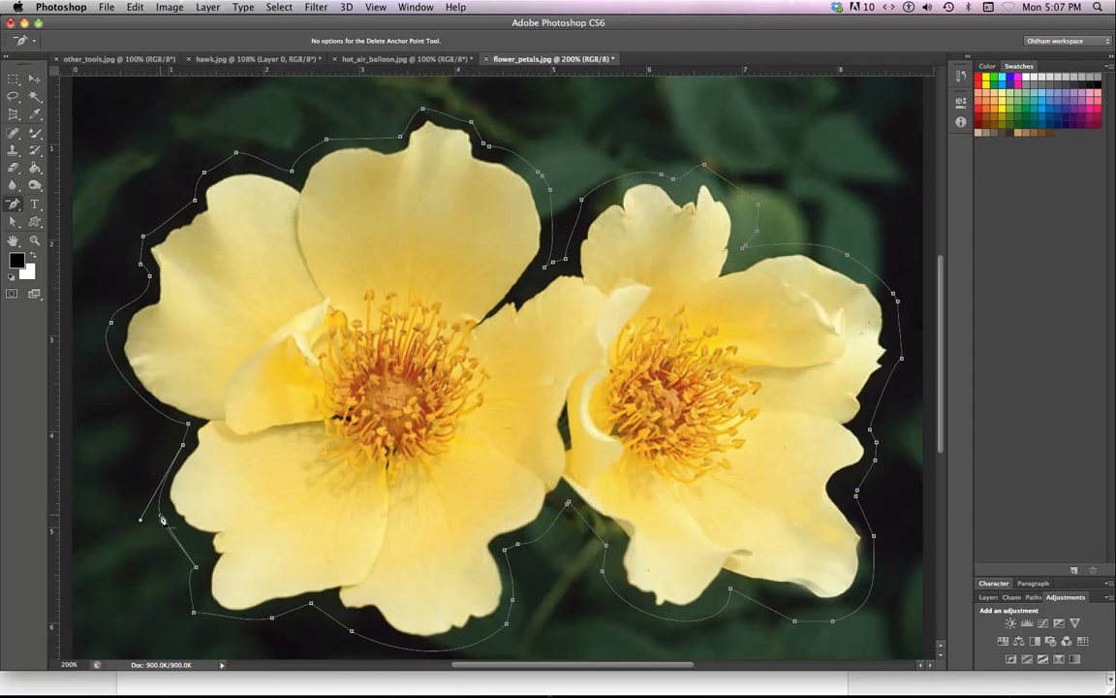
pyautogui.moveTo(164, 520); pyautogui.dragTo(159, 510)
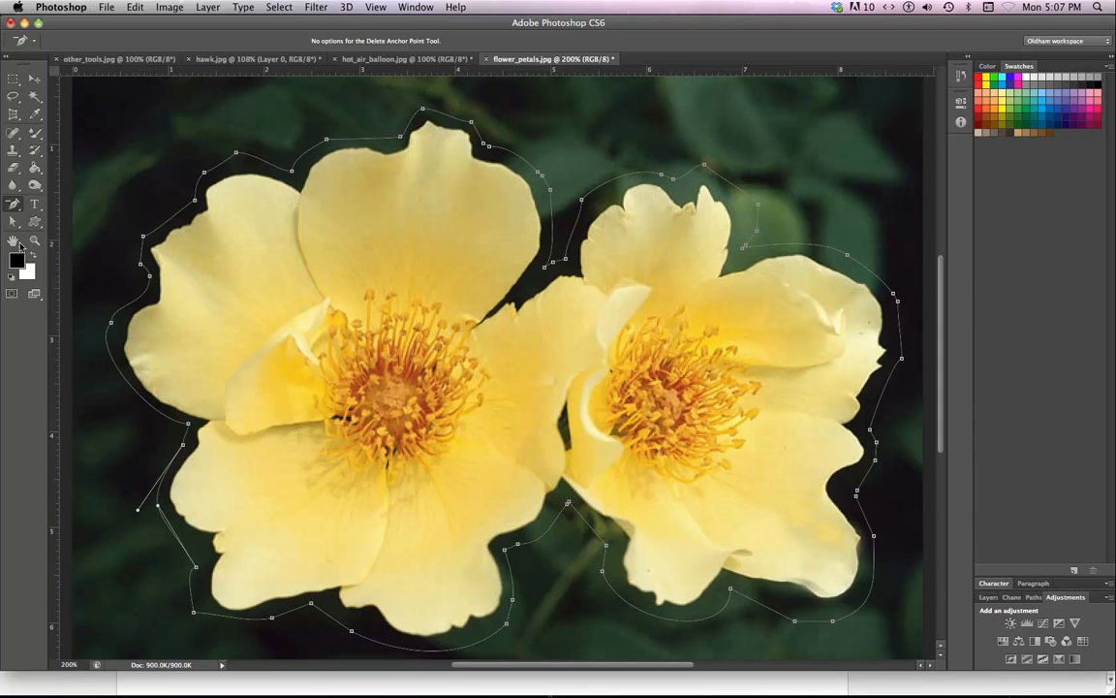
# Step: Smooth the outline around the left flower's lower outer petal with the Pen tool, removing the side point and pulling the corner closer
pyautogui.moveTo(14, 204); pyautogui.dragTo(60, 186)
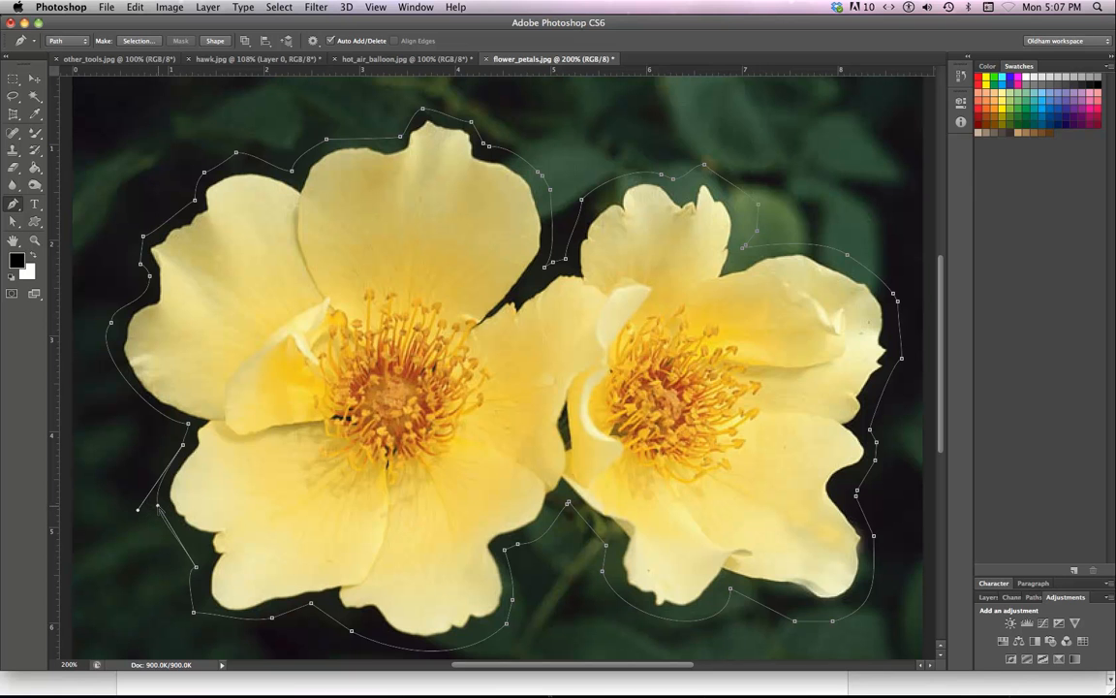
pyautogui.moveTo(158, 506); pyautogui.dragTo(152, 505)
pyautogui.moveTo(197, 569); pyautogui.dragTo(176, 536)
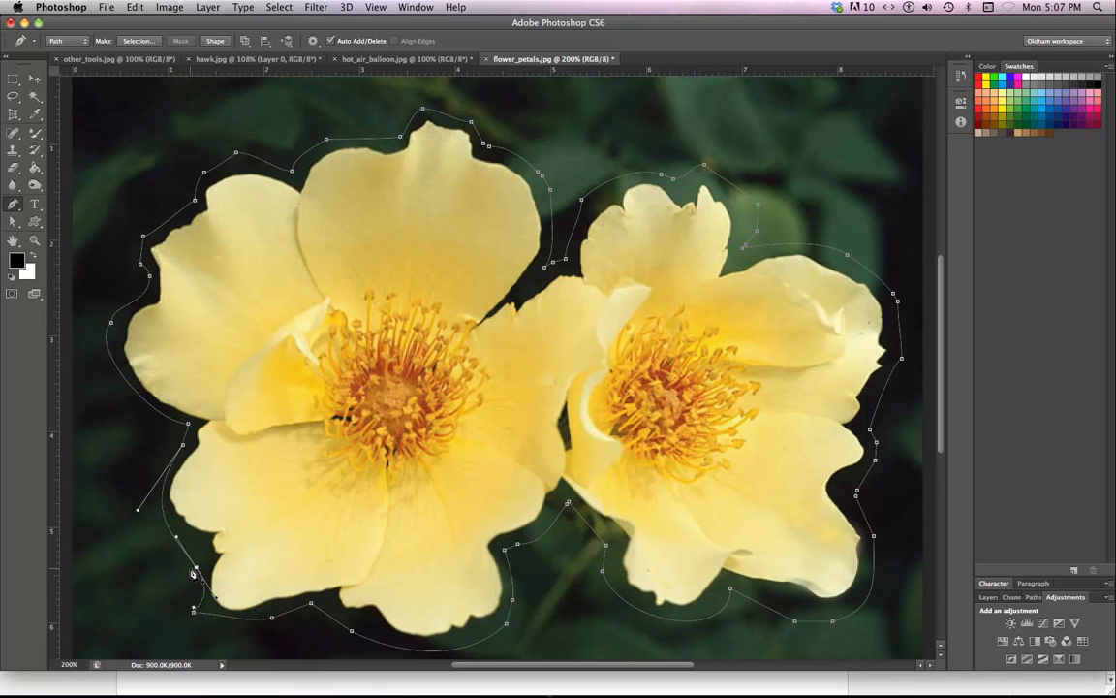
pyautogui.moveTo(196, 567); pyautogui.dragTo(198, 550)
pyautogui.moveTo(195, 610); pyautogui.dragTo(221, 631)
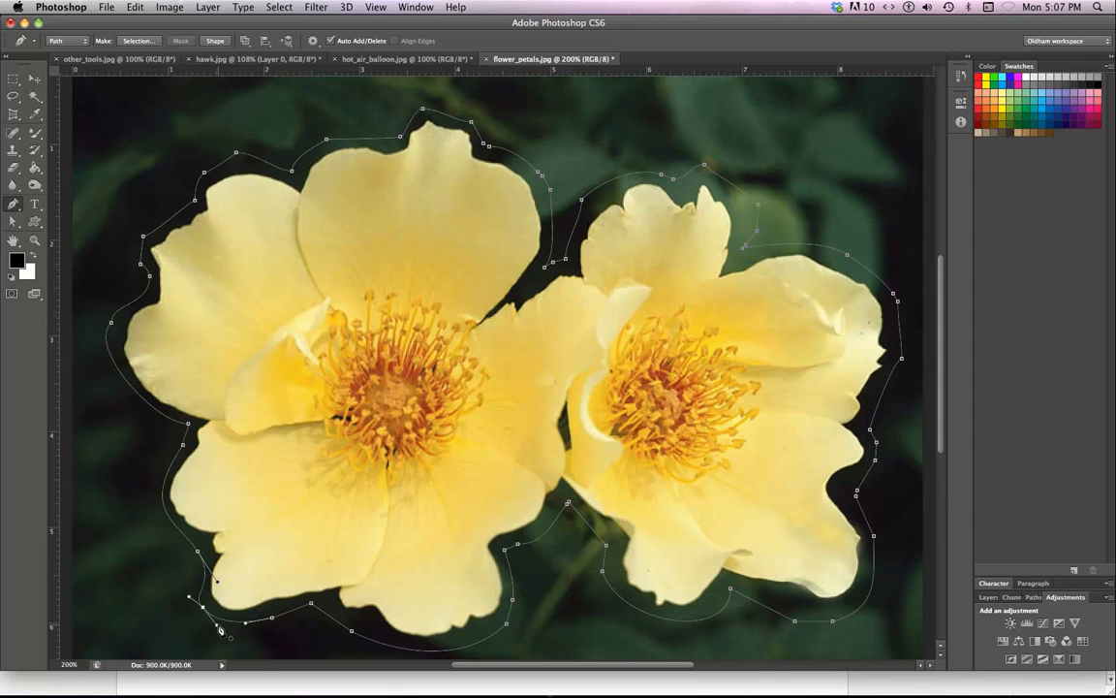
# Step: Load the flowers' work path as a selection
pyautogui.press('super+minus')
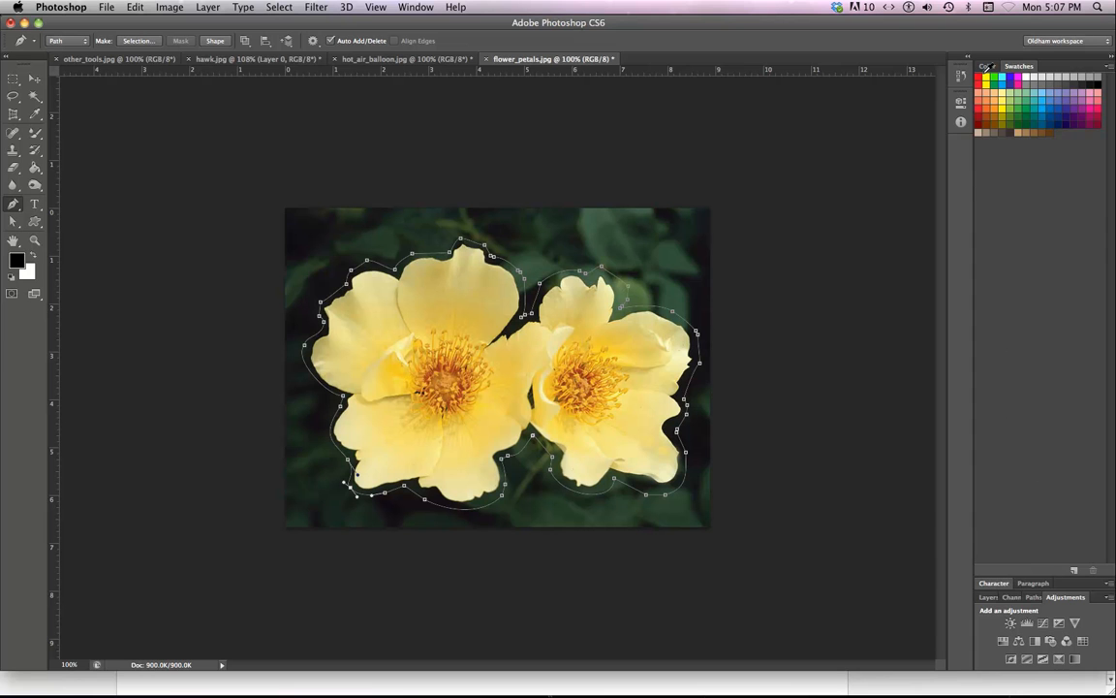
pyautogui.click(990, 597)
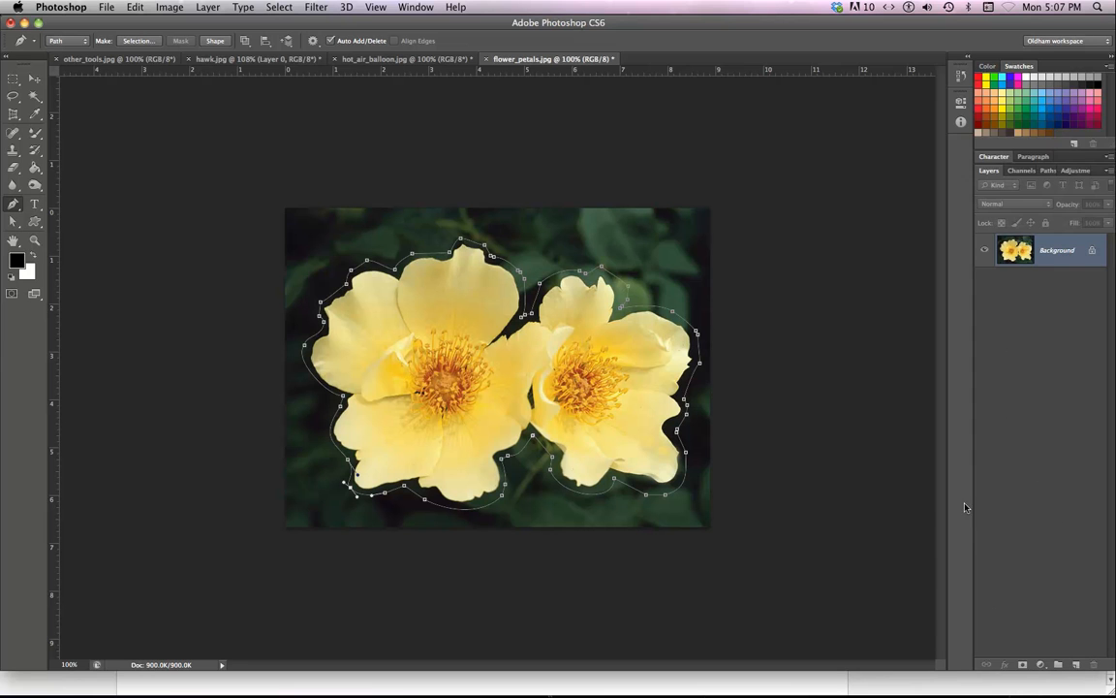
pyautogui.click(1049, 172)
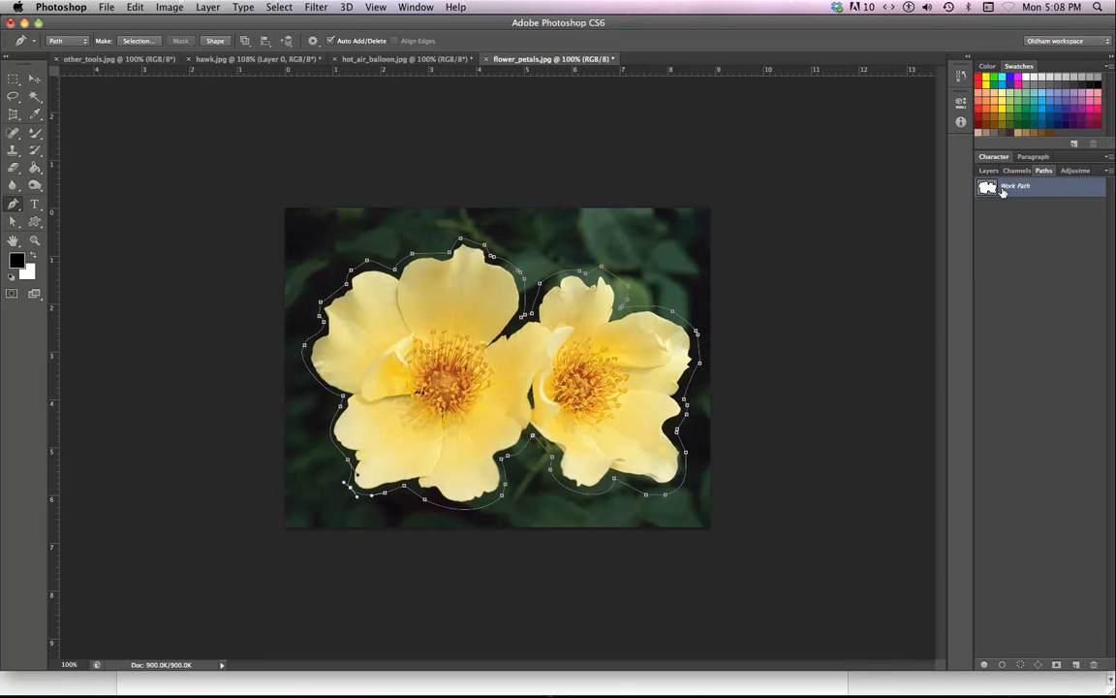
pyautogui.click(1023, 666)
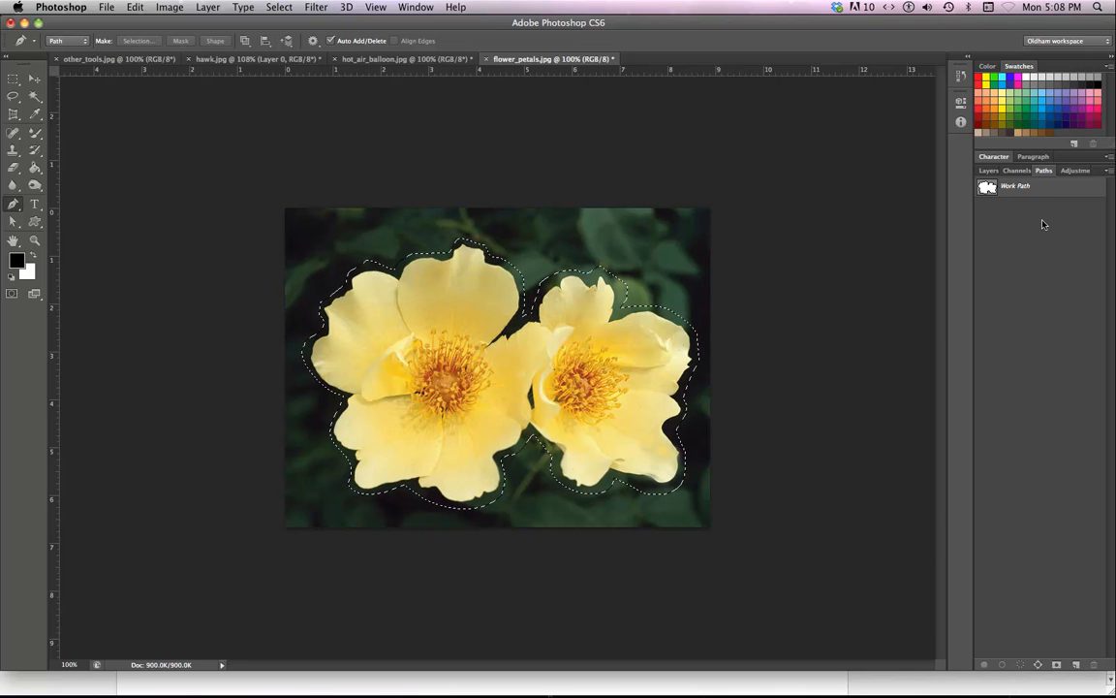
# Step: Enlarge the application window slightly and add a new empty layer above Background
pyautogui.moveTo(1110, 667)
pyautogui.mouseDown()
pyautogui.moveTo(1108, 554)
pyautogui.moveTo(1104, 677)
pyautogui.mouseUp()
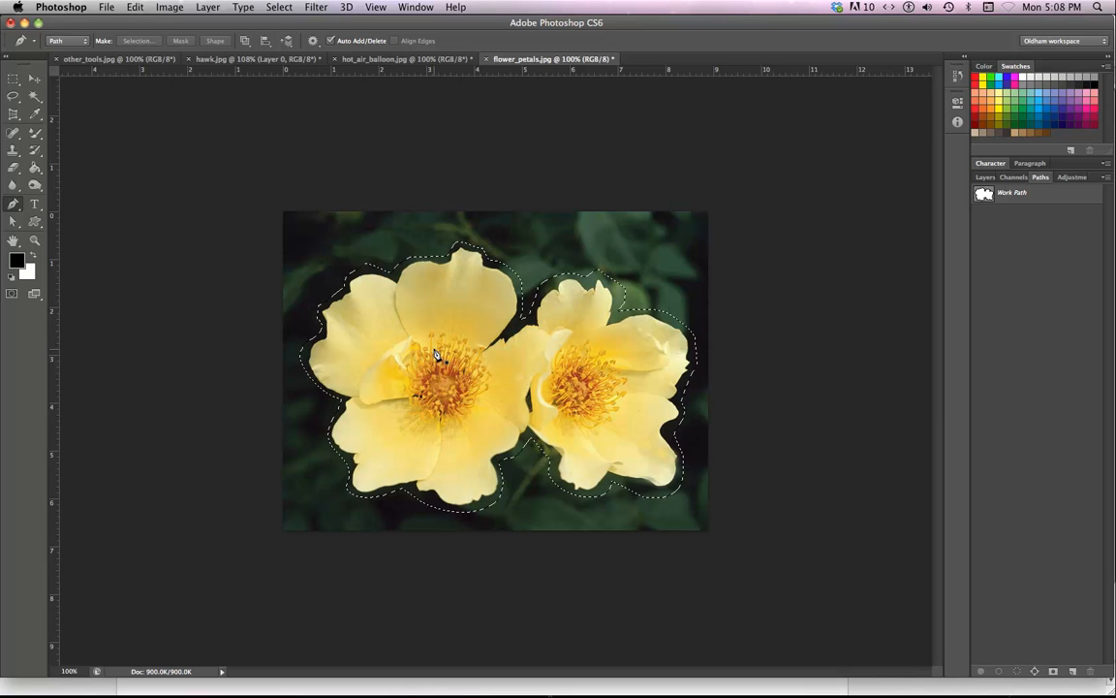
pyautogui.click(984, 176)
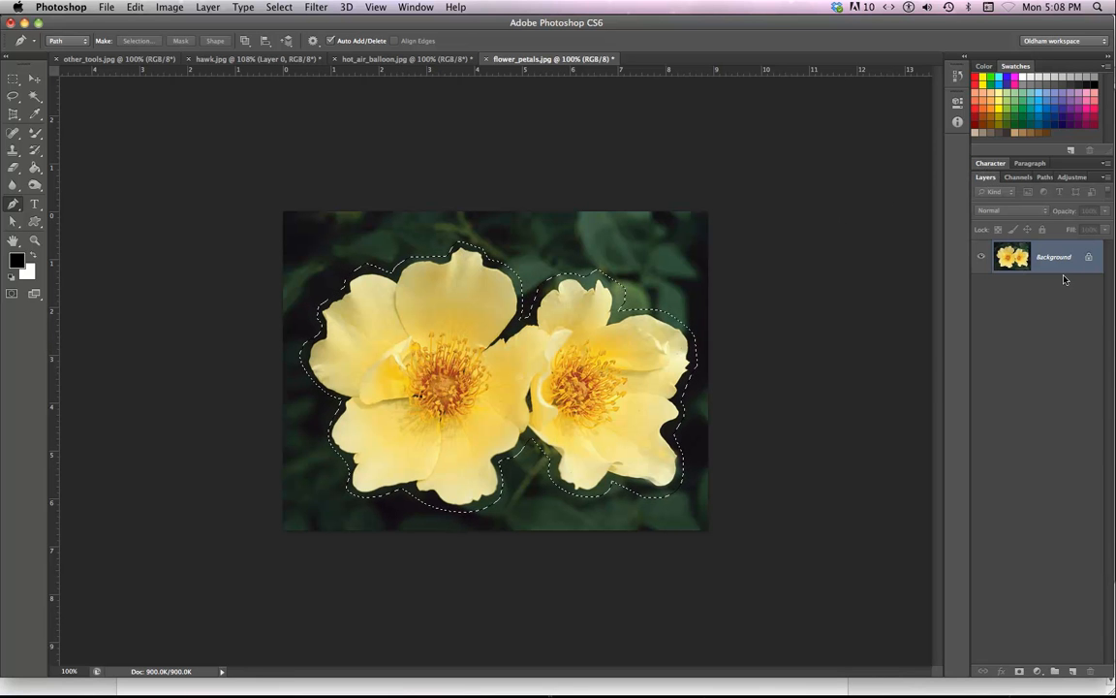
pyautogui.moveTo(1115, 696)
pyautogui.click(1073, 670)
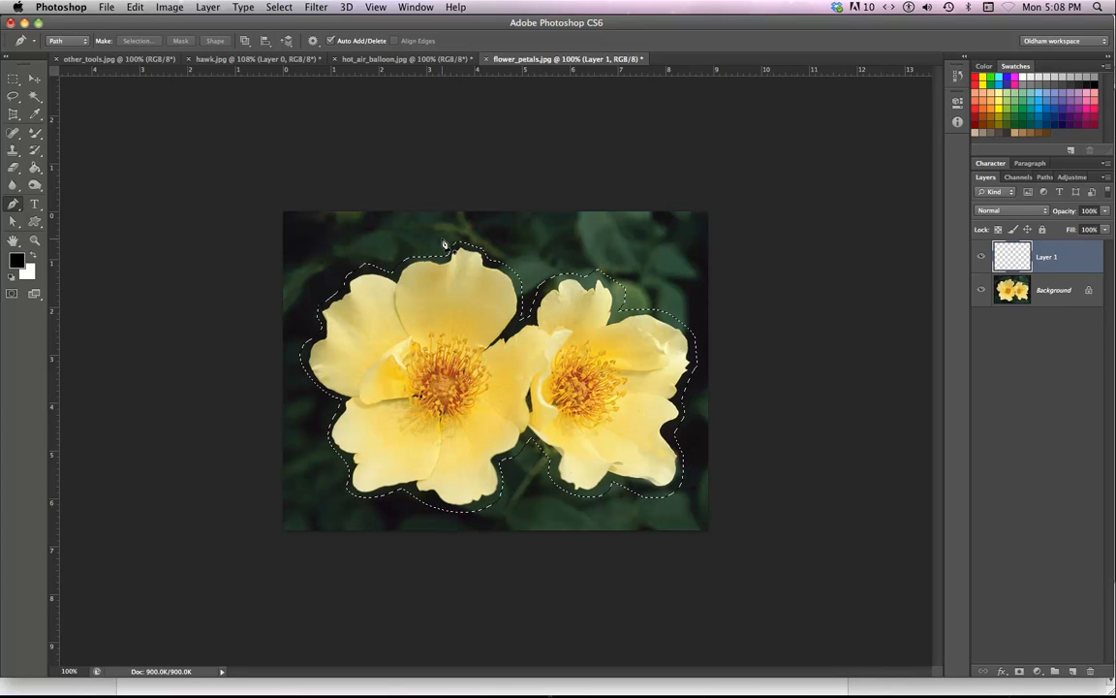
# Step: Invert the selection to the background and invert it back to the flowers
pyautogui.press('shift+super+i')
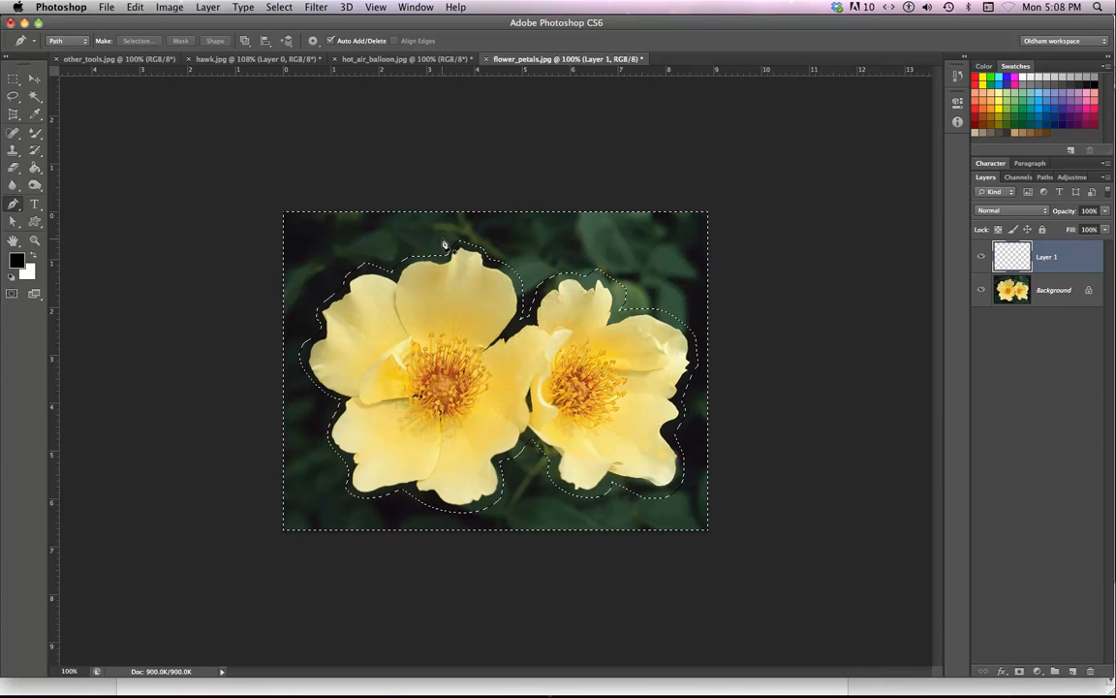
pyautogui.press('super+shift+i')
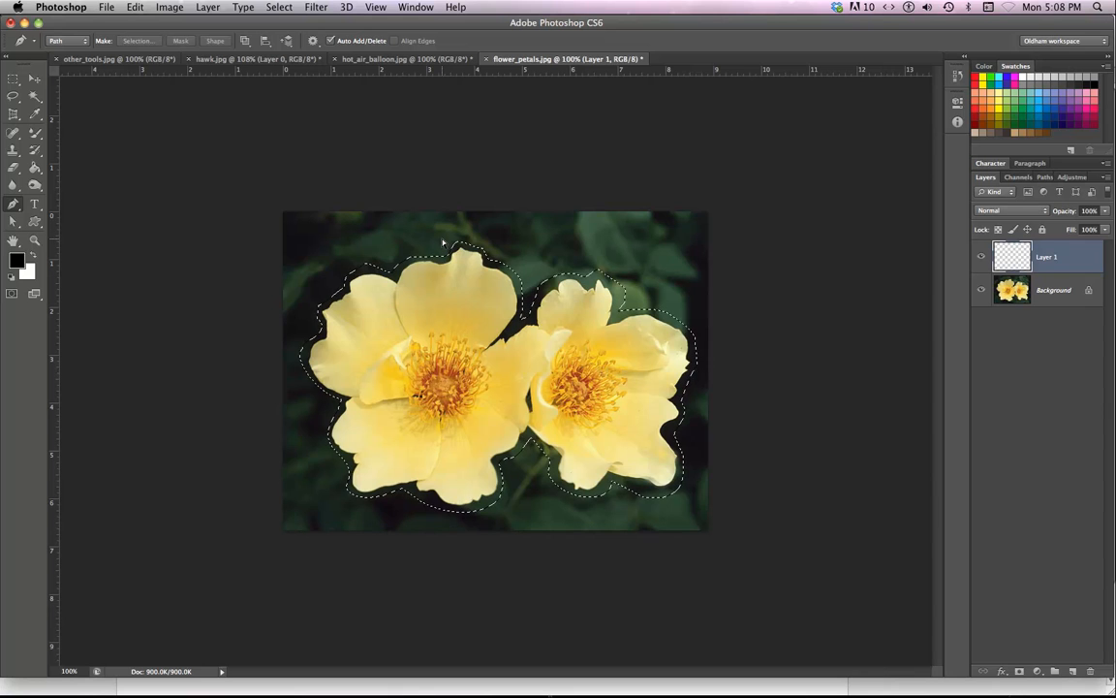
# Step: Open and cancel the work path tolerance setting, and convert the flower selection back into a work path
pyautogui.click(1044, 178)
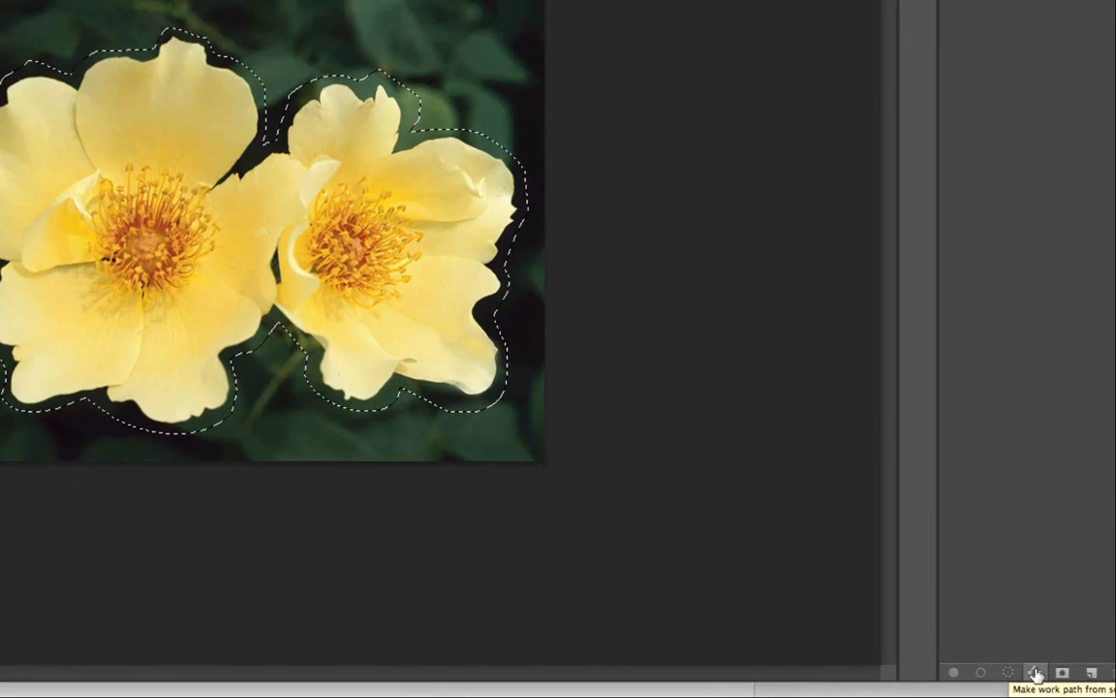
pyautogui.keyDown('alt'); pyautogui.click(1036, 672); pyautogui.keyUp('alt')
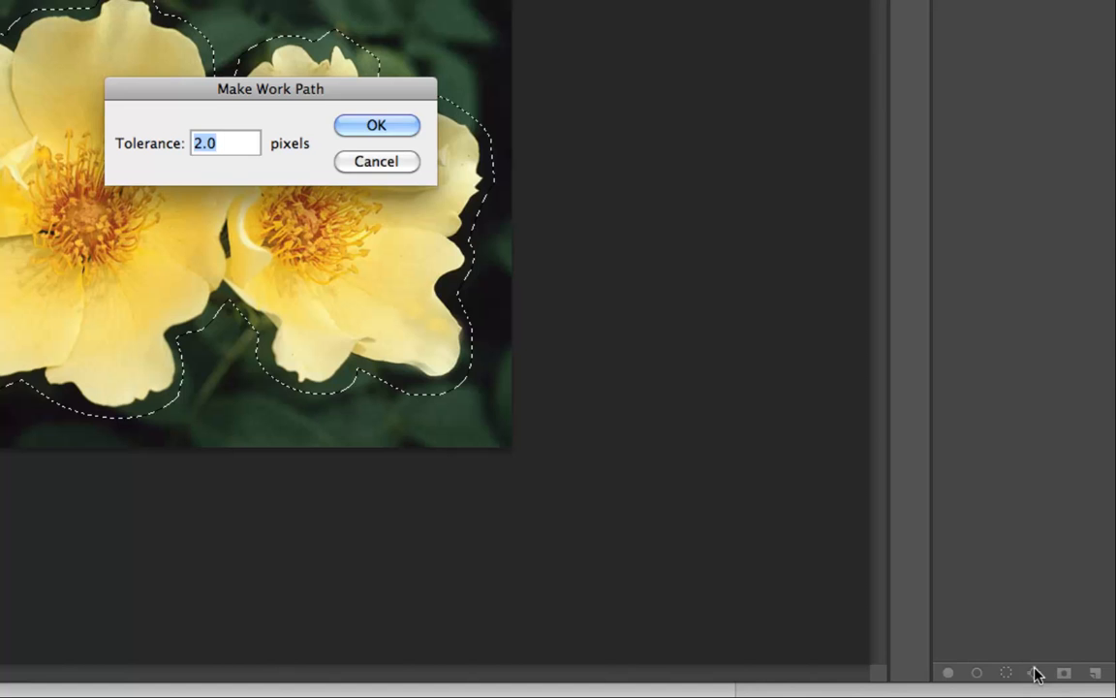
pyautogui.click(365, 160)
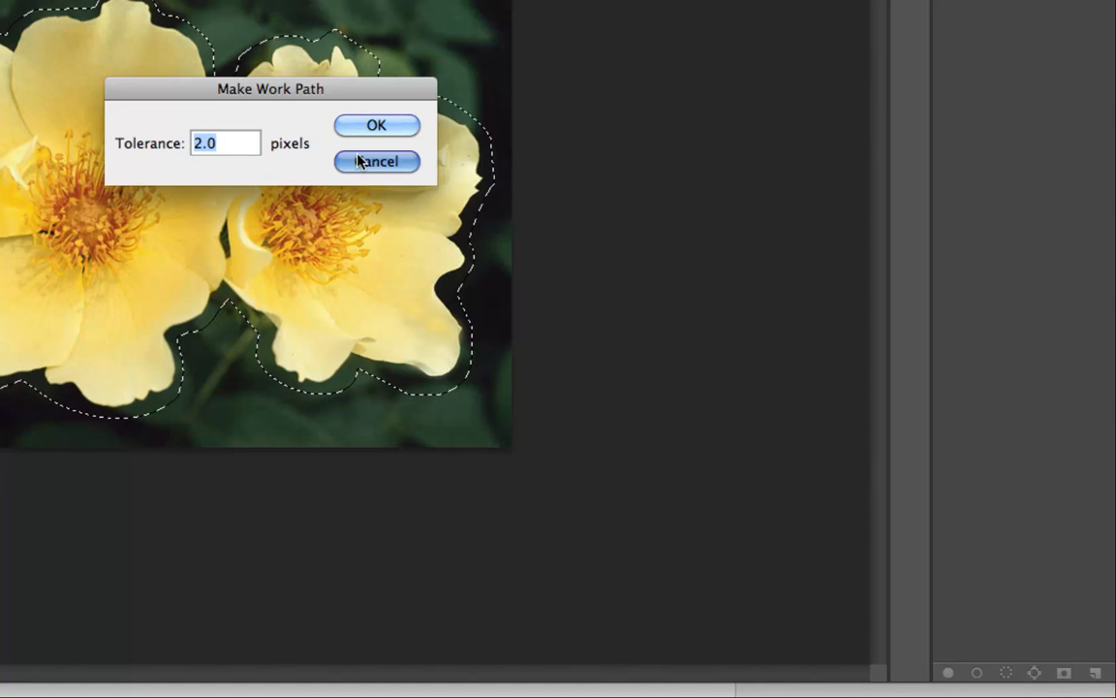
pyautogui.click(1033, 672)
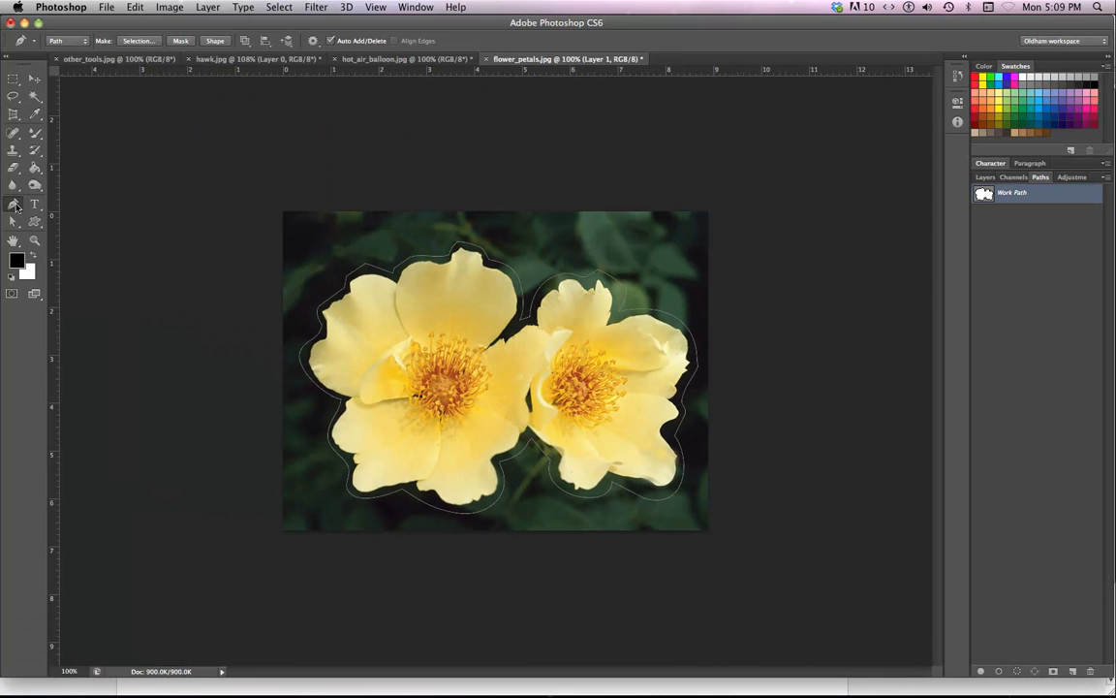
# Step: Select the flowers' entire path with the Path Selection Tool and individual anchor points on it with the Direct Selection Tool
pyautogui.click(14, 222)
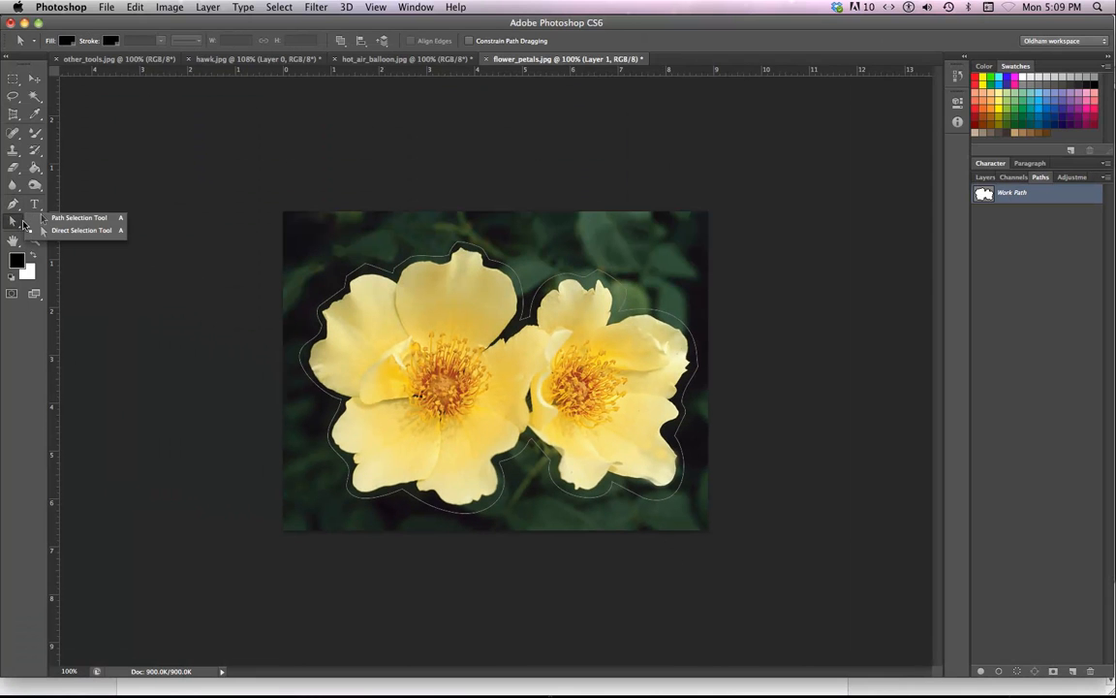
pyautogui.click(42, 219)
pyautogui.click(16, 226)
pyautogui.click(55, 221)
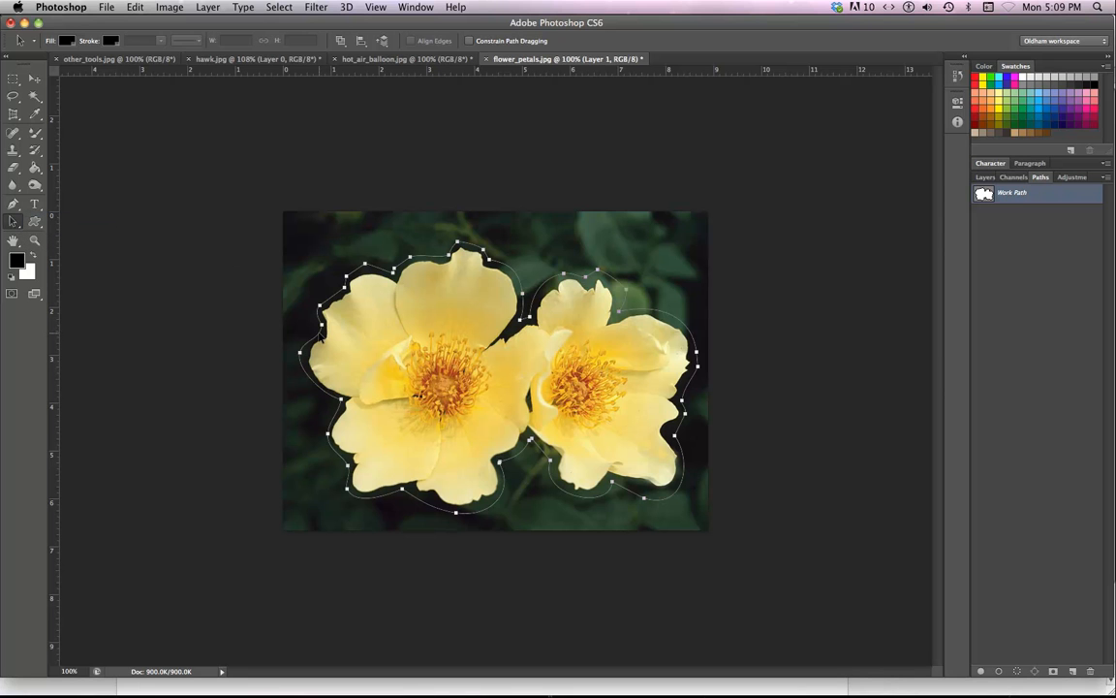
pyautogui.click(15, 224)
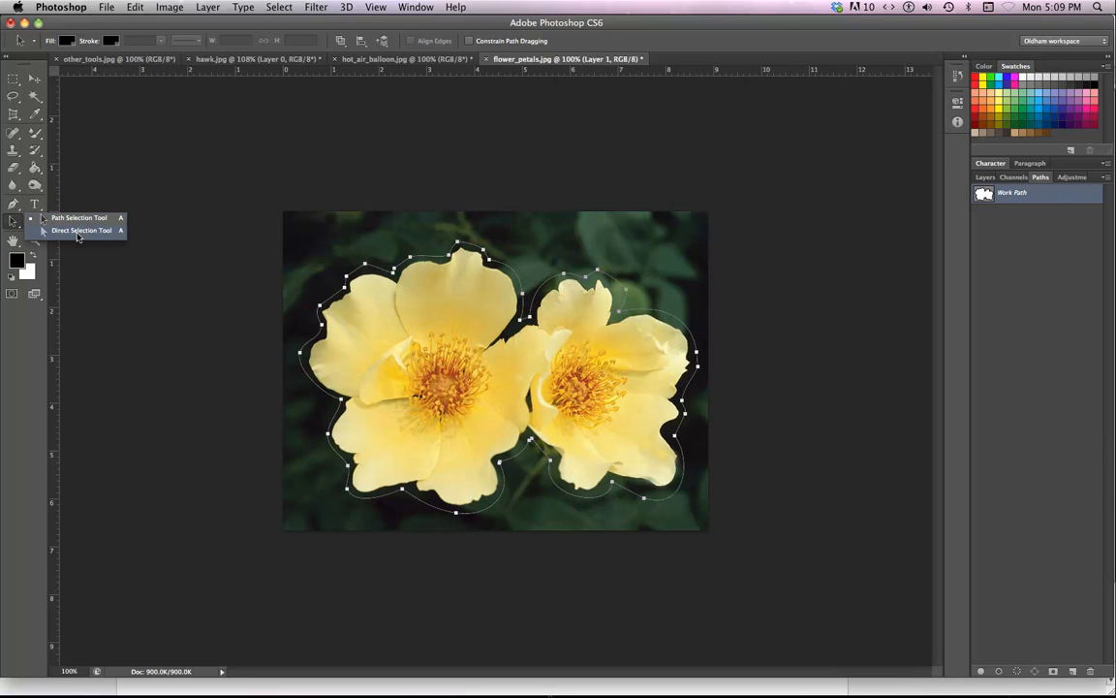
pyautogui.click(78, 233)
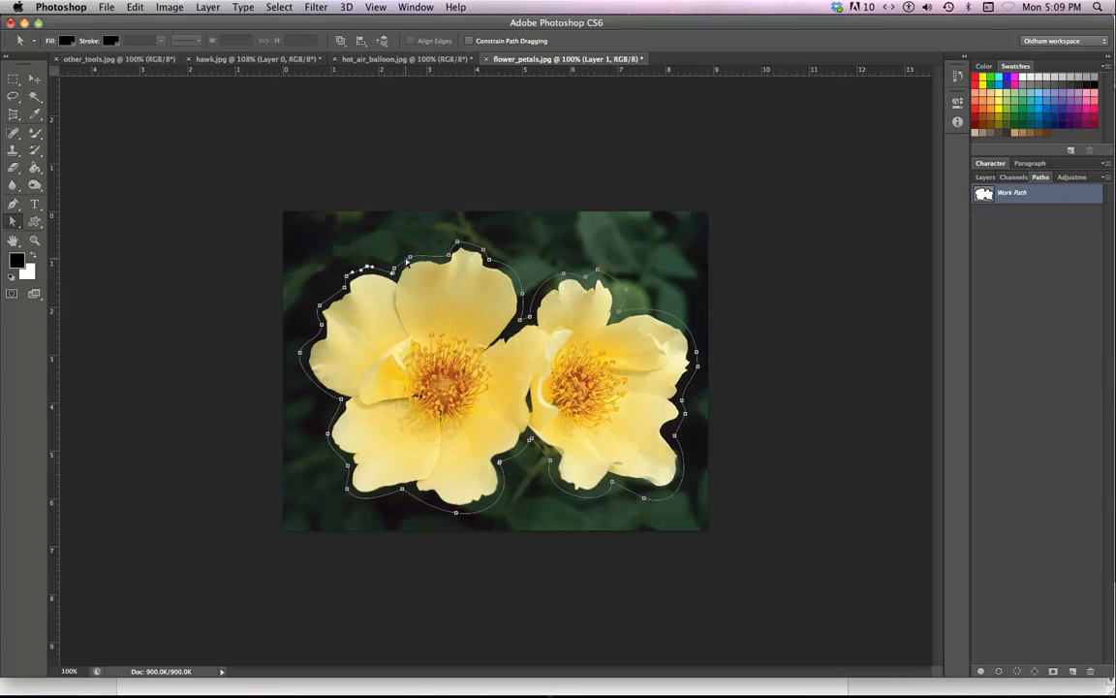
pyautogui.click(411, 259)
# Step: Load the flower path as a selection and stroke it on the inside, 12 px wide in red #f52525
pyautogui.click(1017, 671)
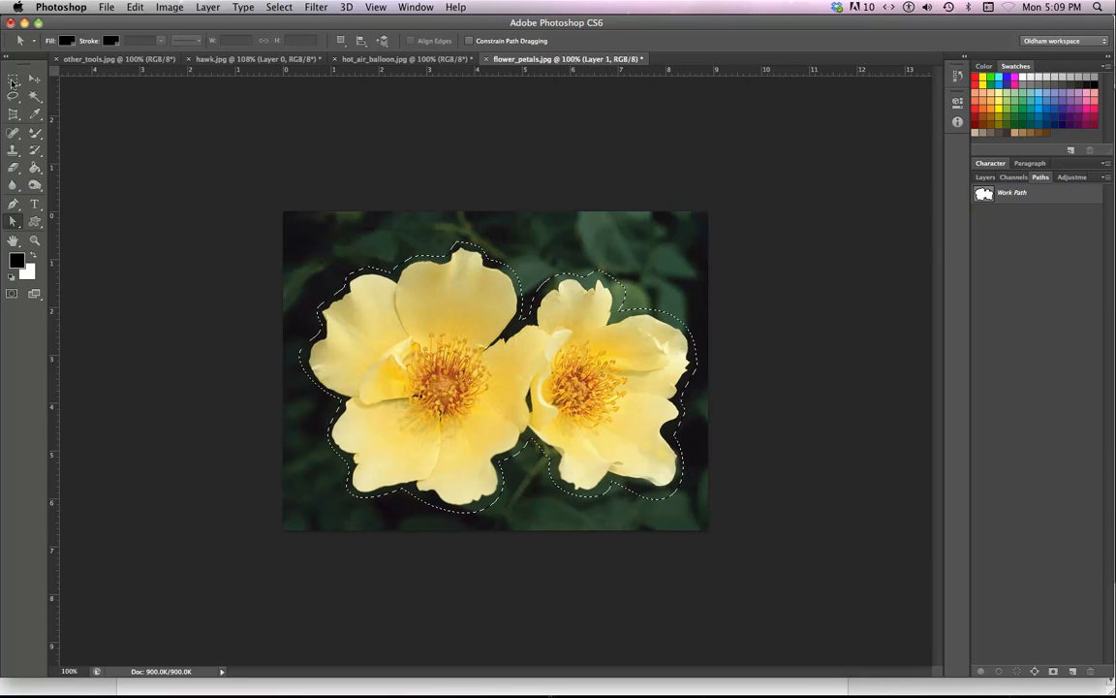
pyautogui.click(167, 7)
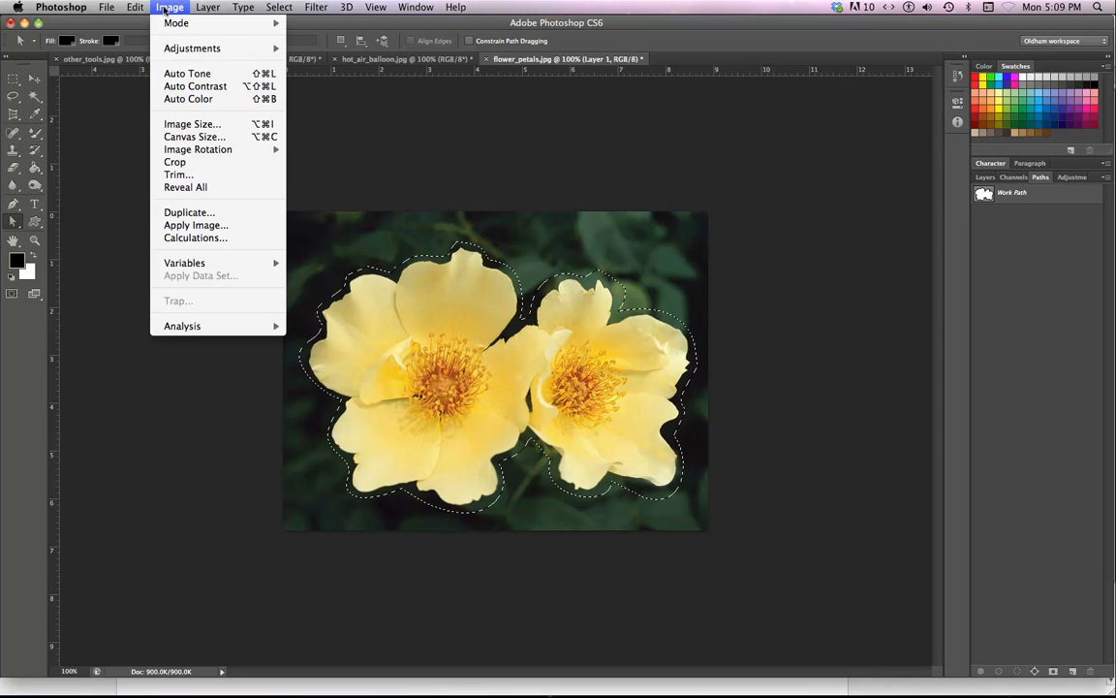
pyautogui.moveTo(133, 9)
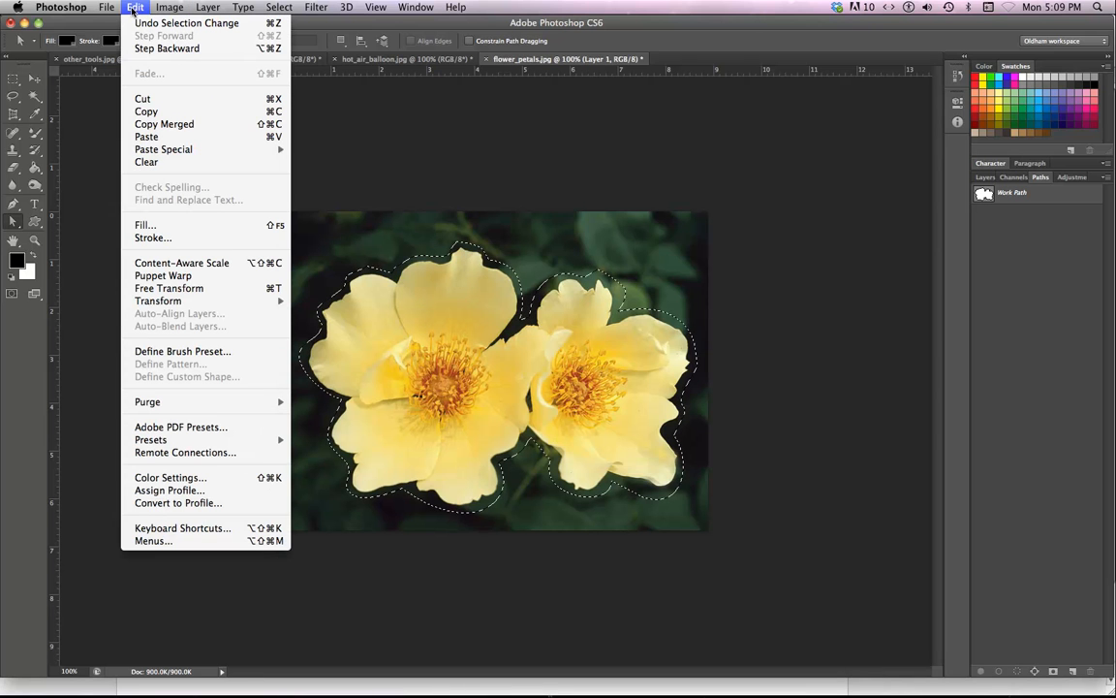
pyautogui.click(161, 244)
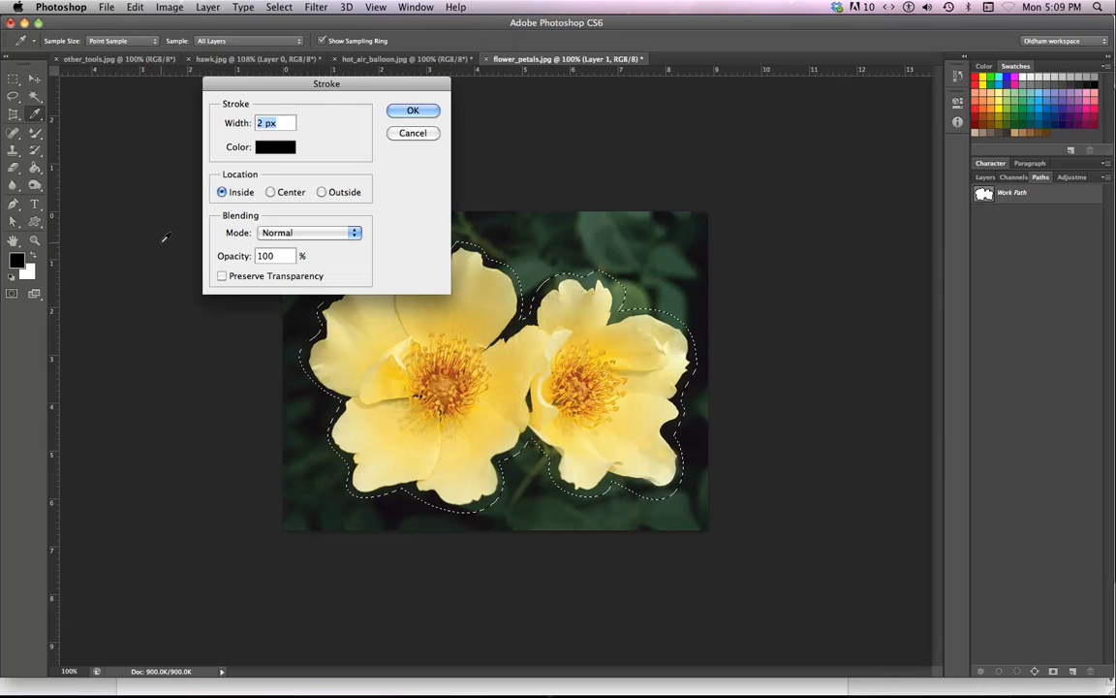
pyautogui.moveTo(368, 86); pyautogui.dragTo(229, 120)
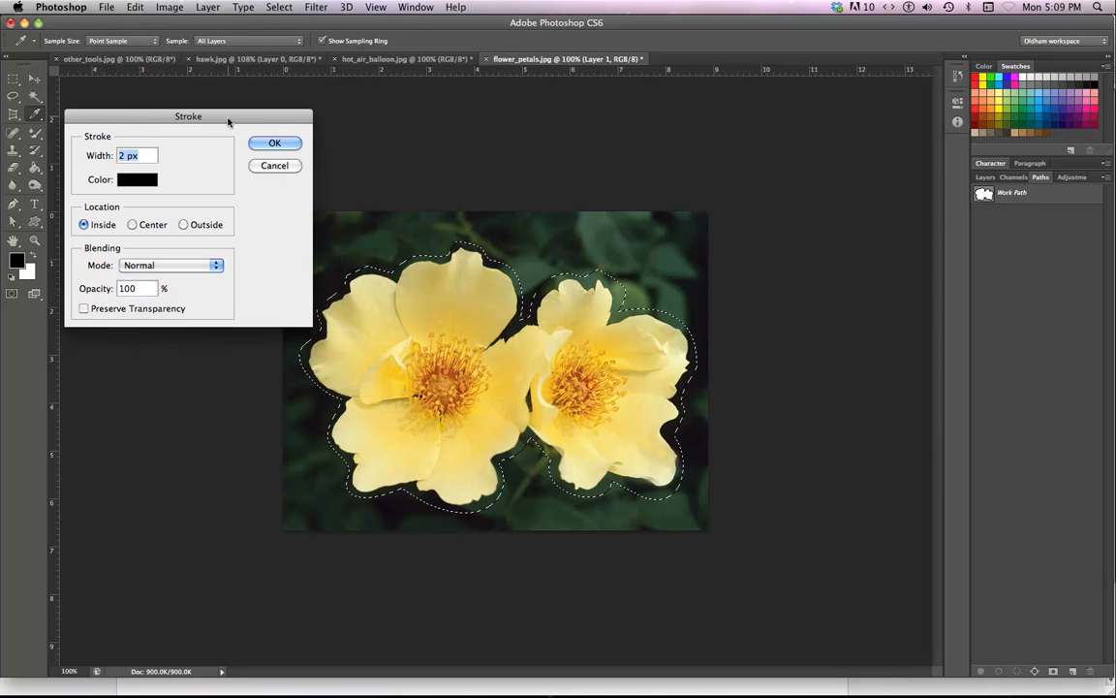
pyautogui.click(140, 182)
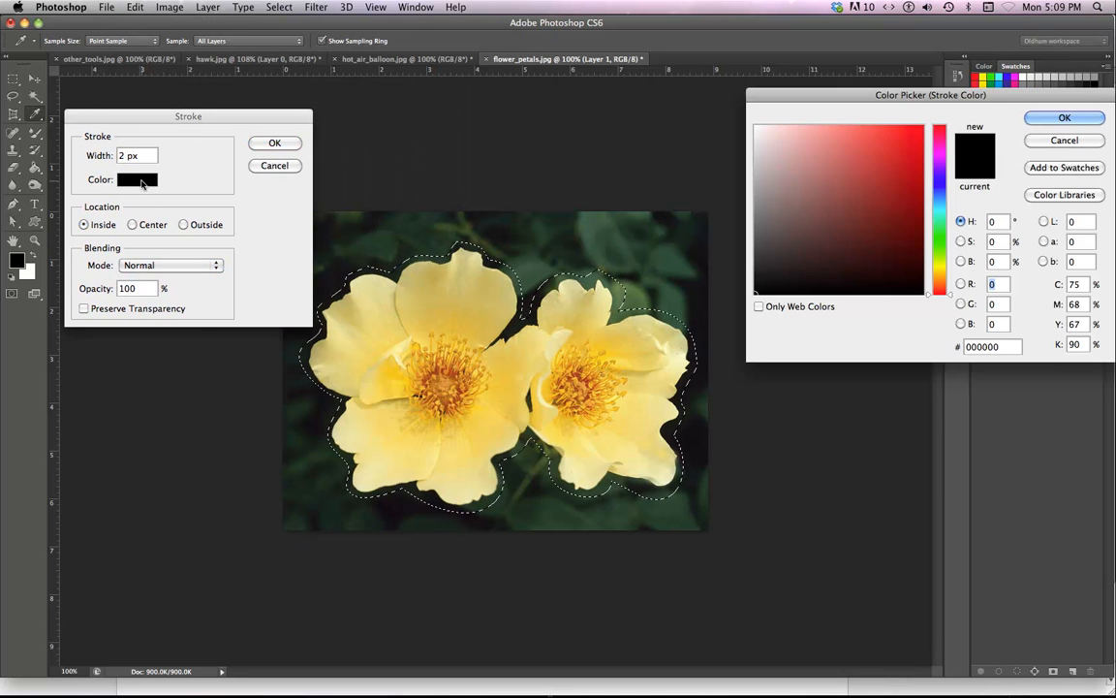
pyautogui.click(898, 130)
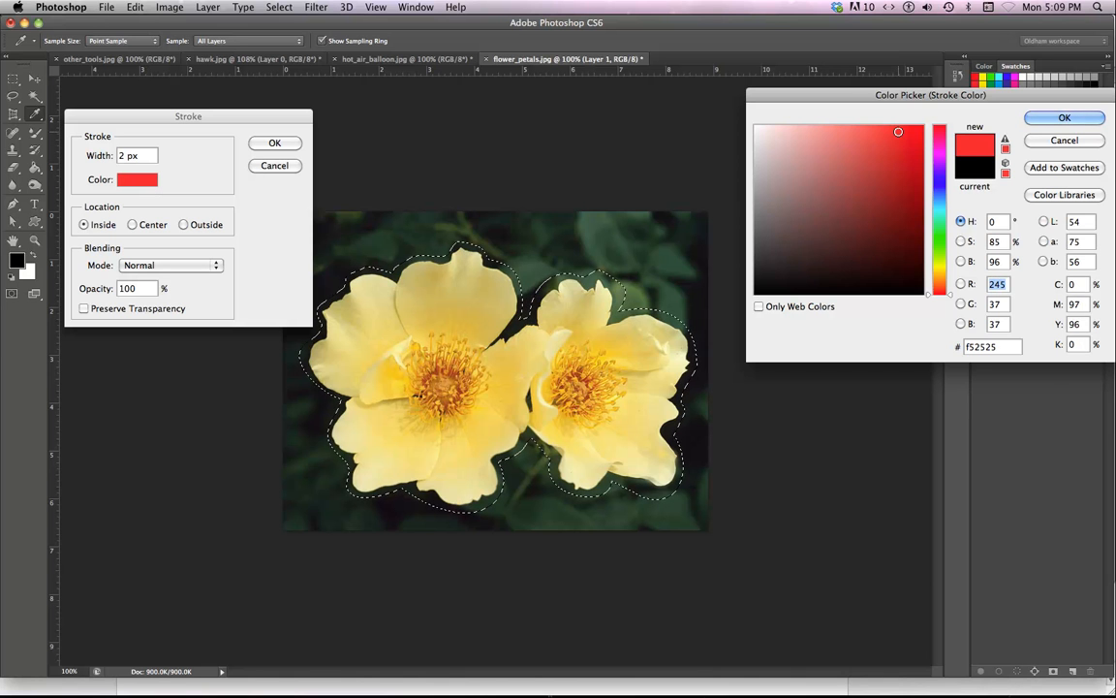
pyautogui.click(1064, 118)
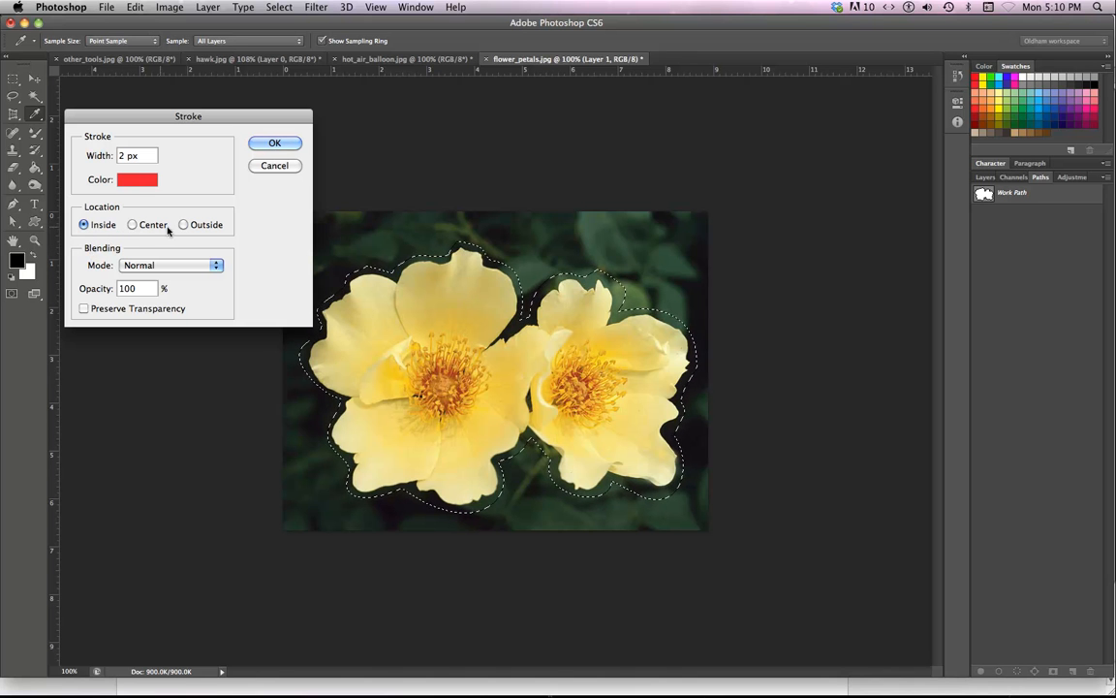
pyautogui.moveTo(125, 155); pyautogui.dragTo(118, 157)
pyautogui.write('12')
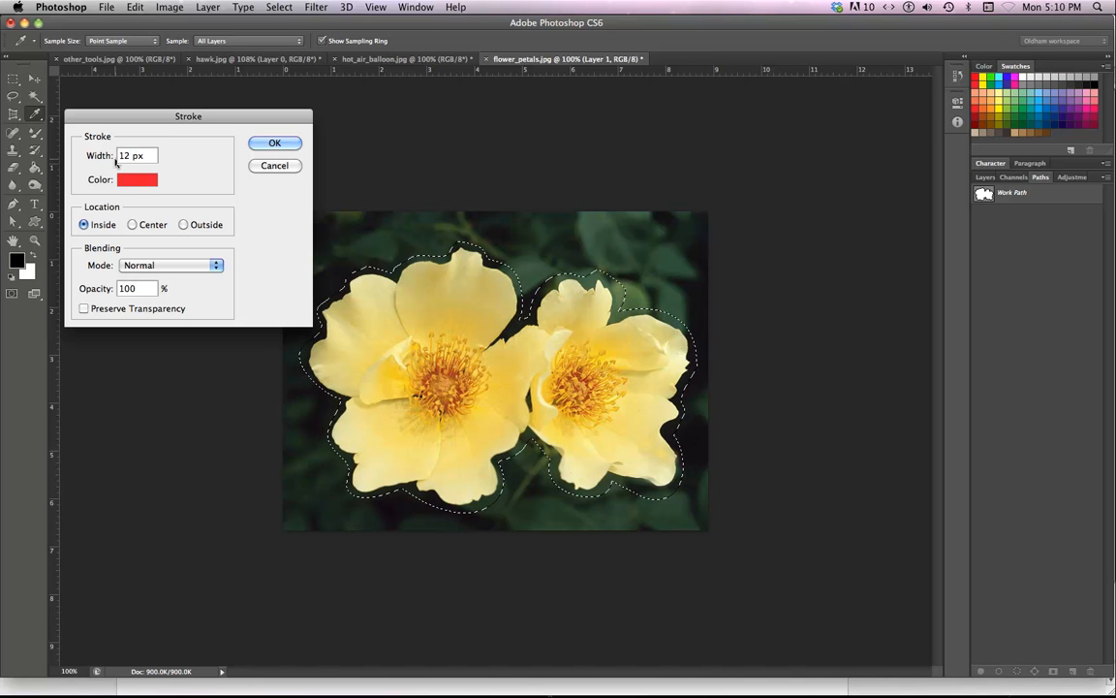
pyautogui.click(276, 142)
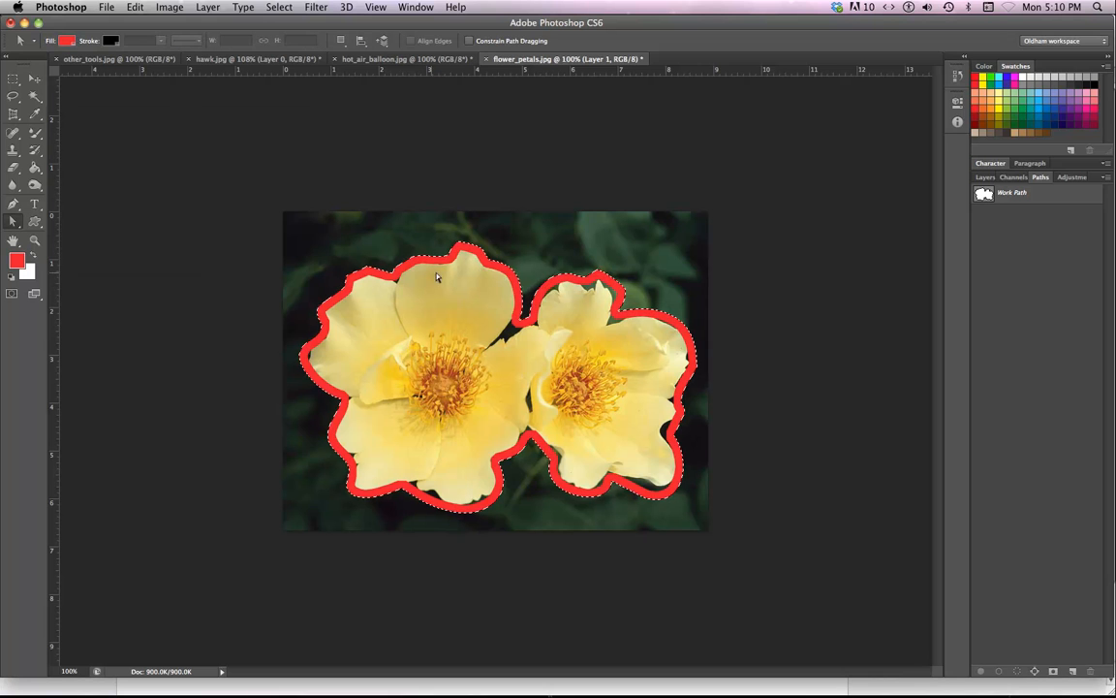
# Step: Undo the inside stroke and stroke the flower selection again with the location set to Center
pyautogui.press('super+z')
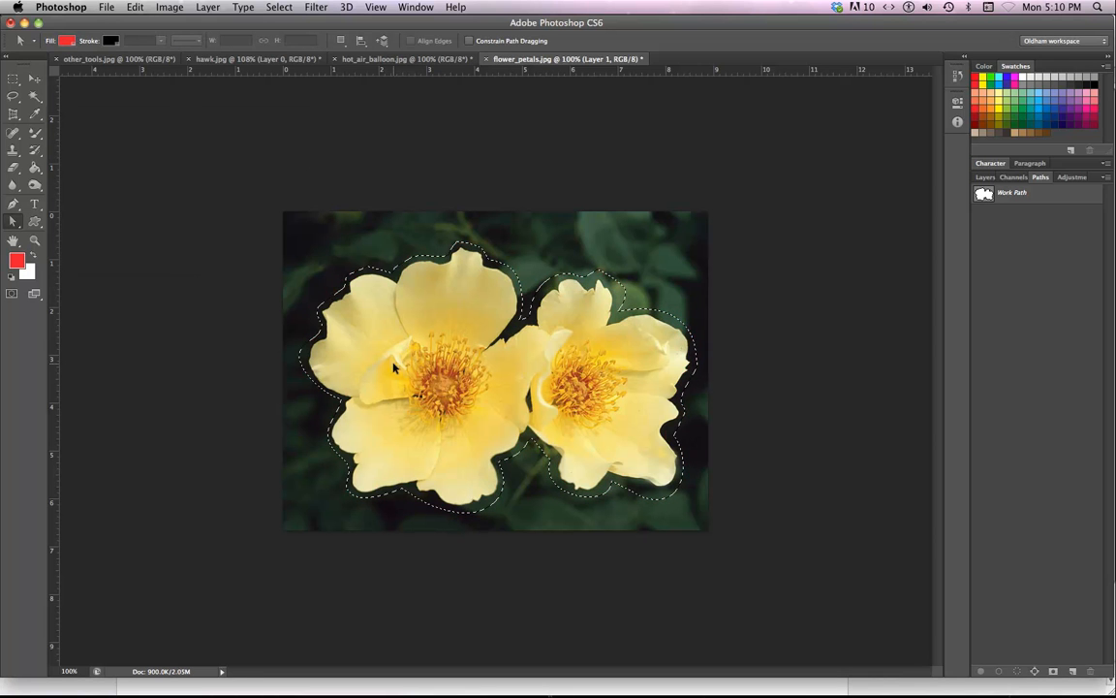
pyautogui.click(106, 8)
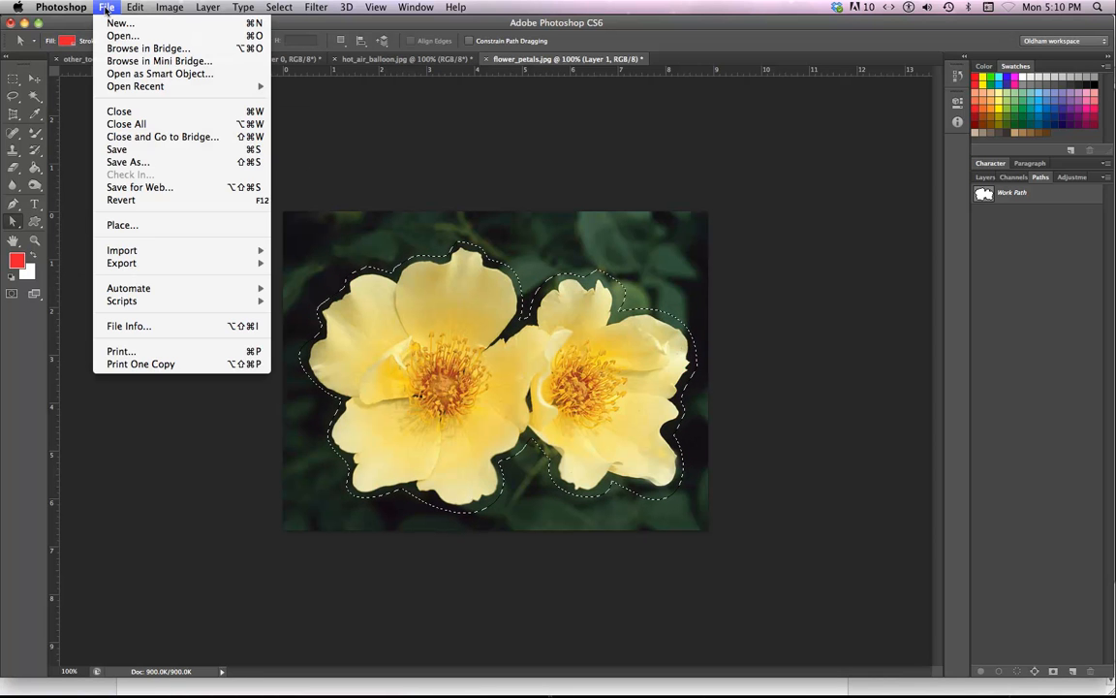
pyautogui.moveTo(135, 7)
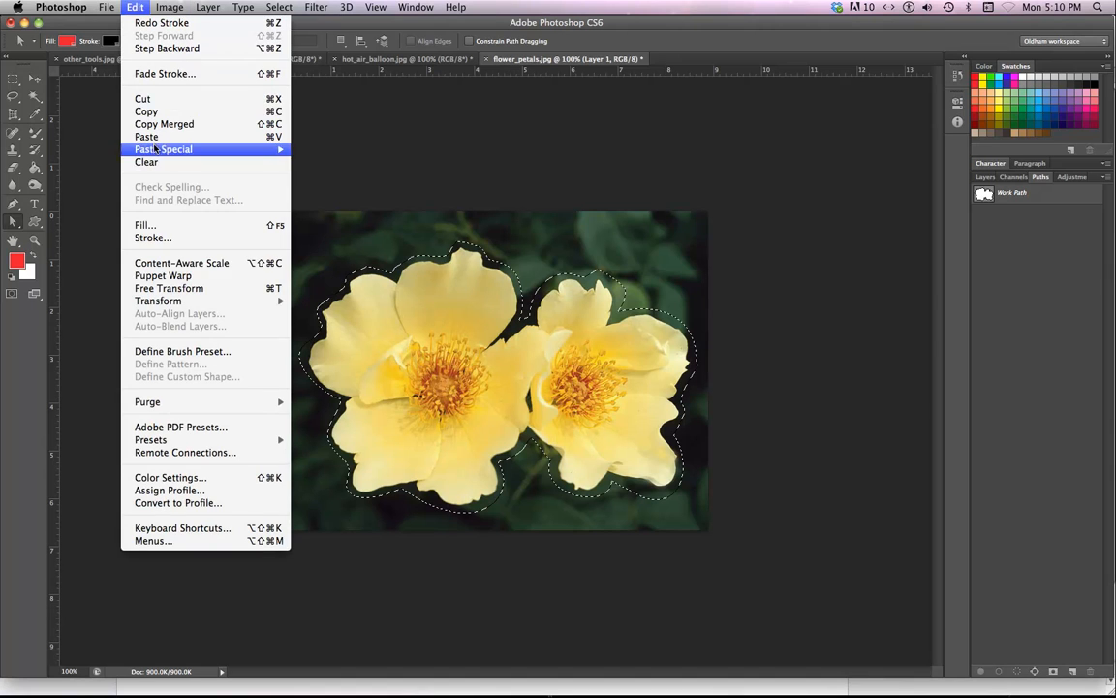
pyautogui.click(143, 241)
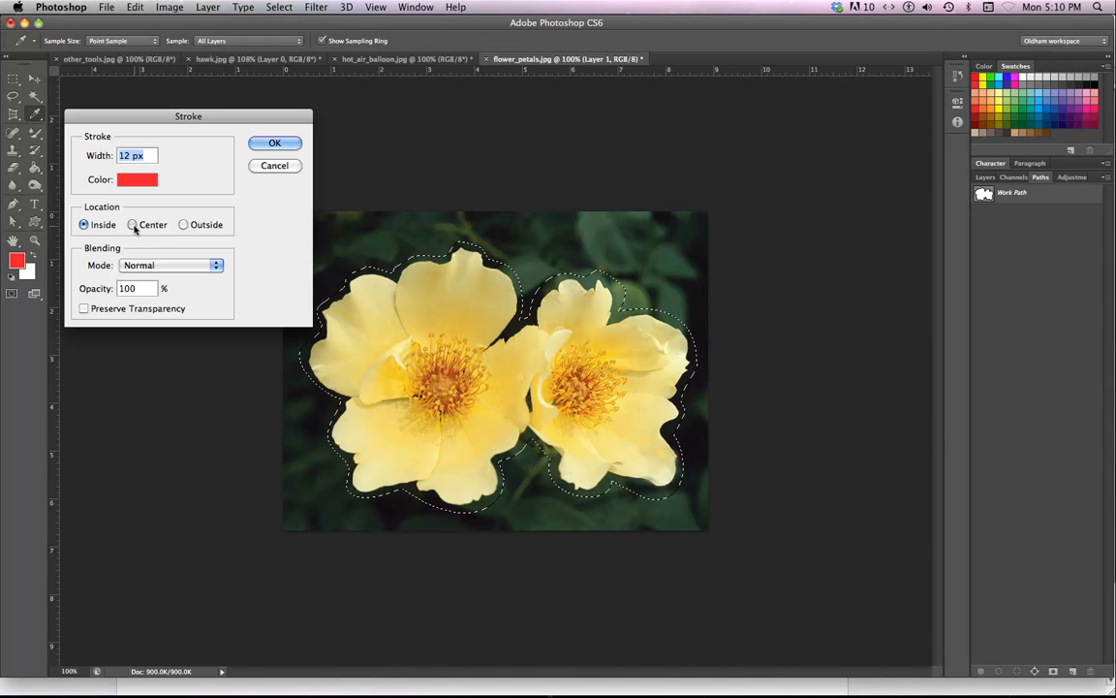
pyautogui.click(133, 225)
pyautogui.click(272, 144)
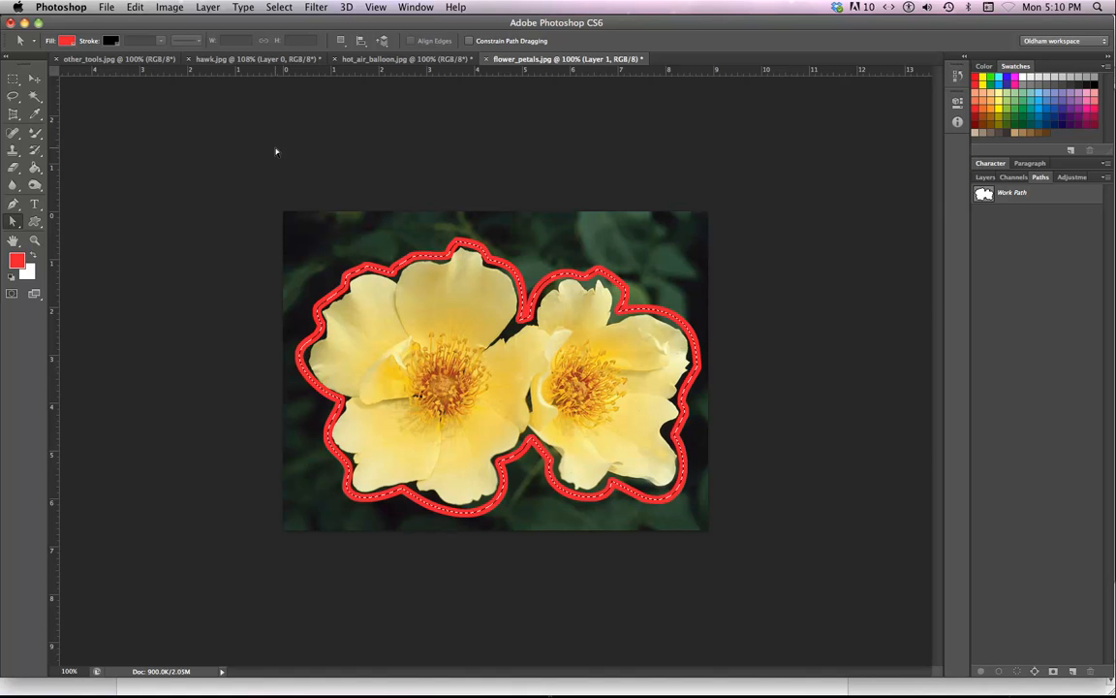
# Step: Undo the centered stroke and stroke the flower selection again with the location set to Outside
pyautogui.press('super+z')
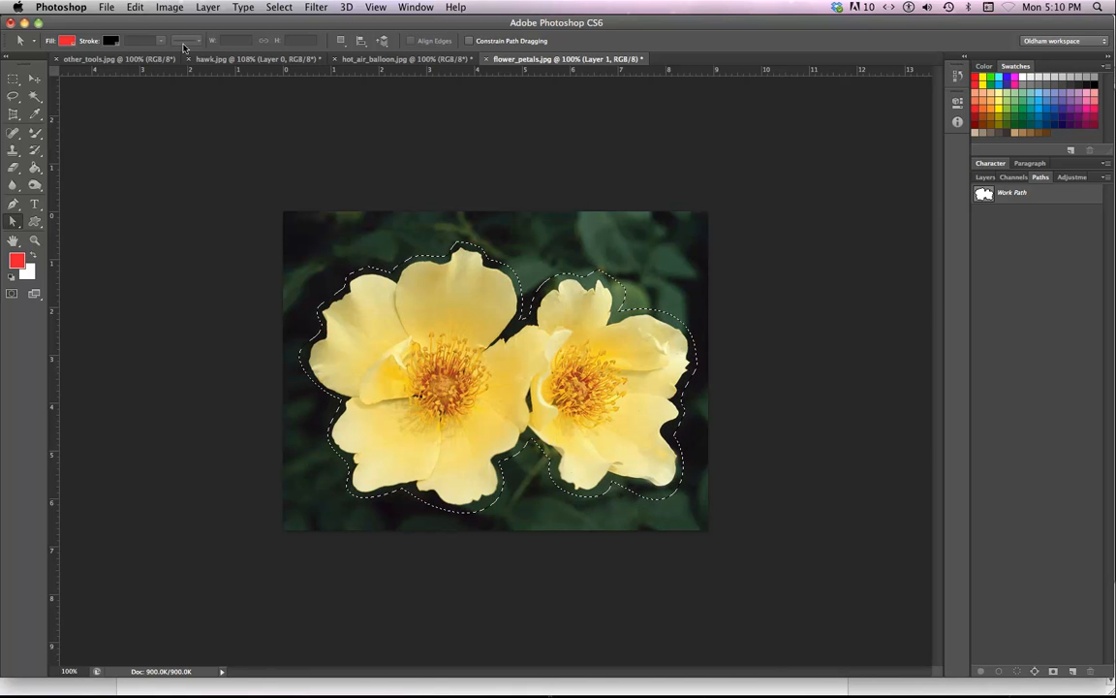
pyautogui.click(136, 8)
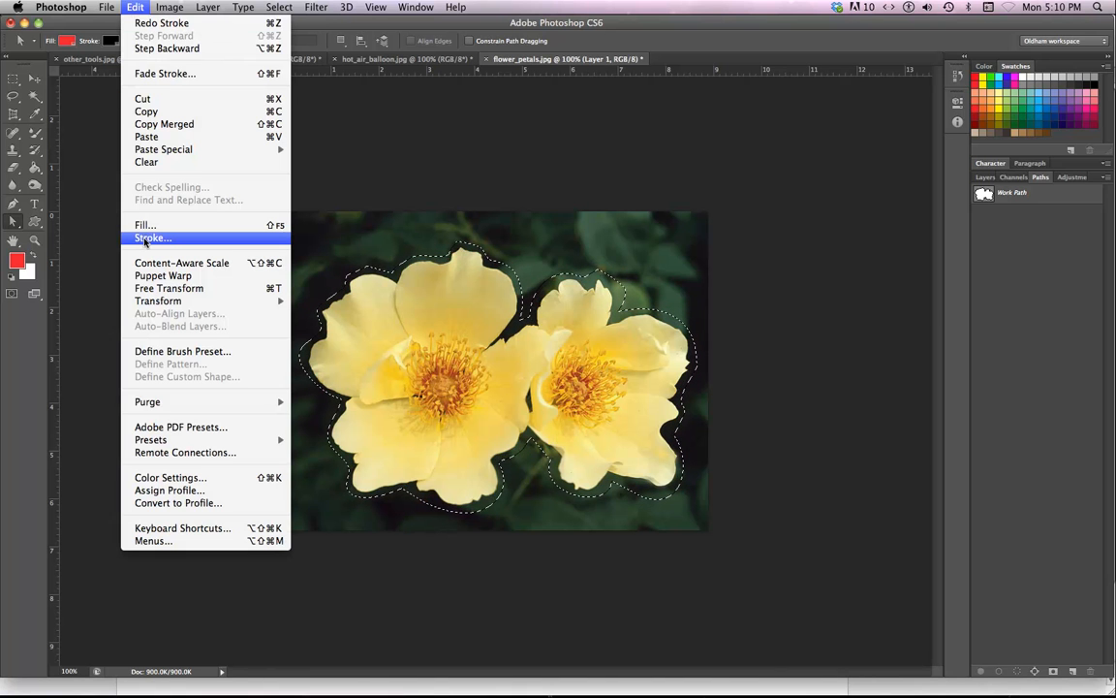
pyautogui.click(145, 239)
pyautogui.click(183, 224)
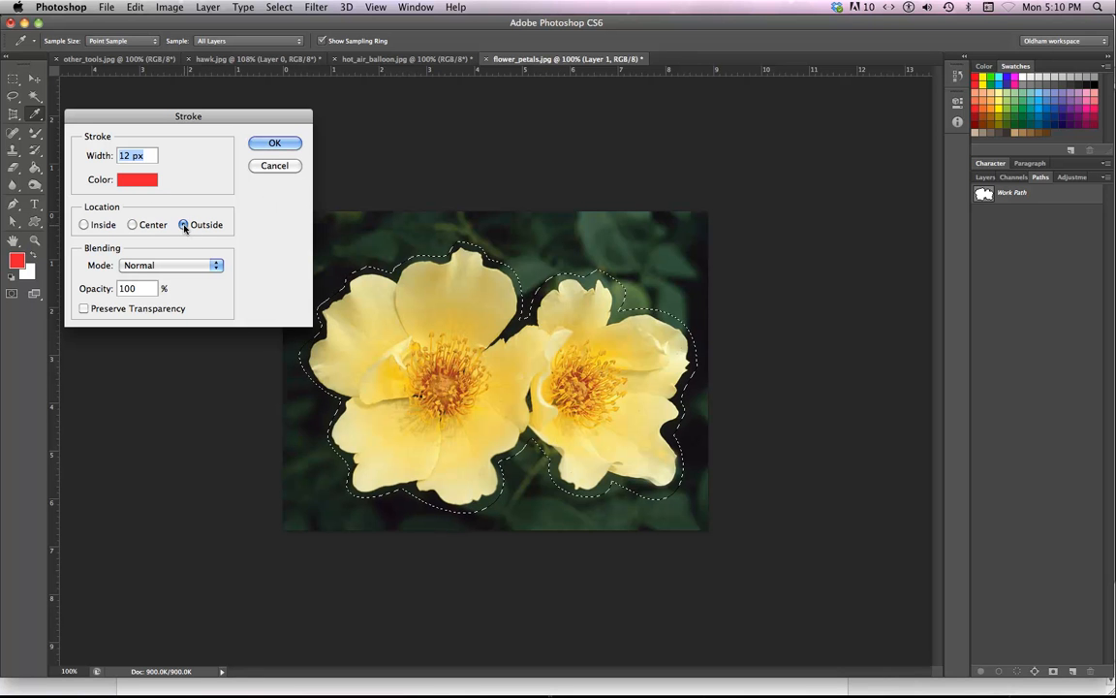
pyautogui.click(275, 143)
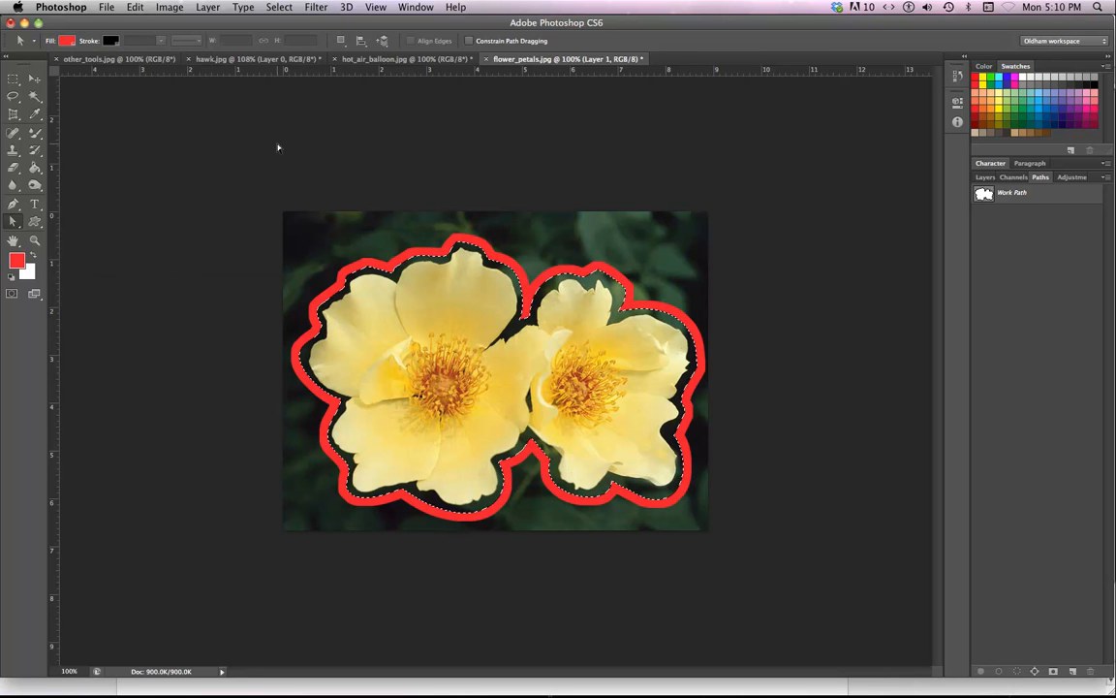
# Step: Hide and show Layer 1 to compare the image without the red outline, and load the outline as a selection
pyautogui.click(988, 179)
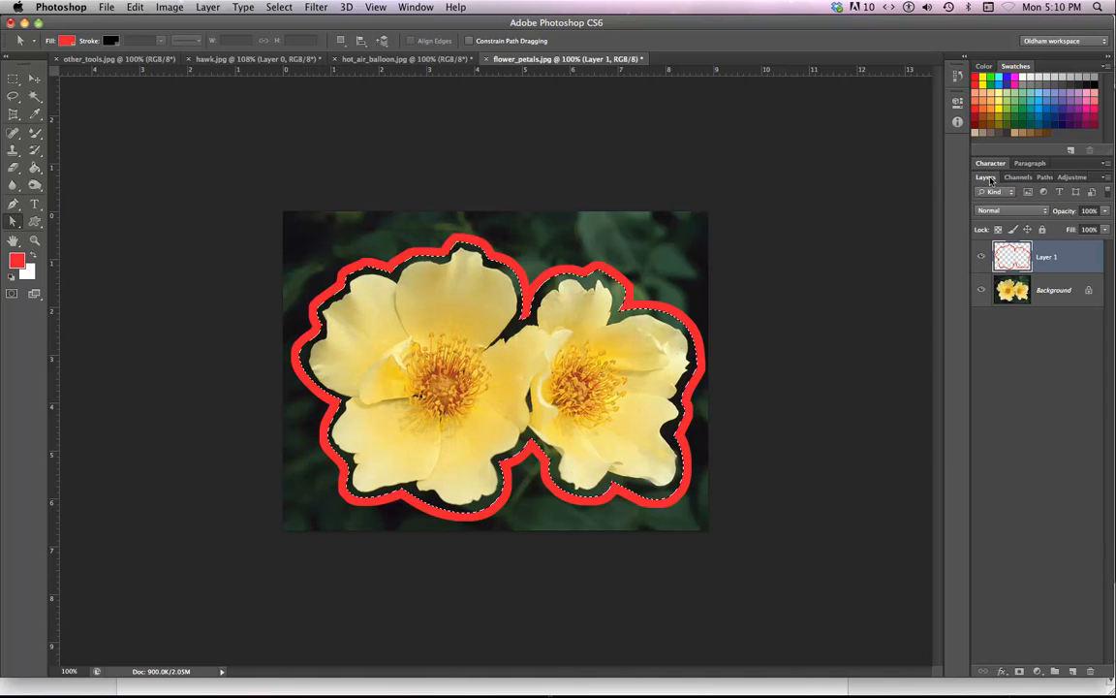
pyautogui.click(983, 256)
pyautogui.click(982, 257)
pyautogui.click(983, 257)
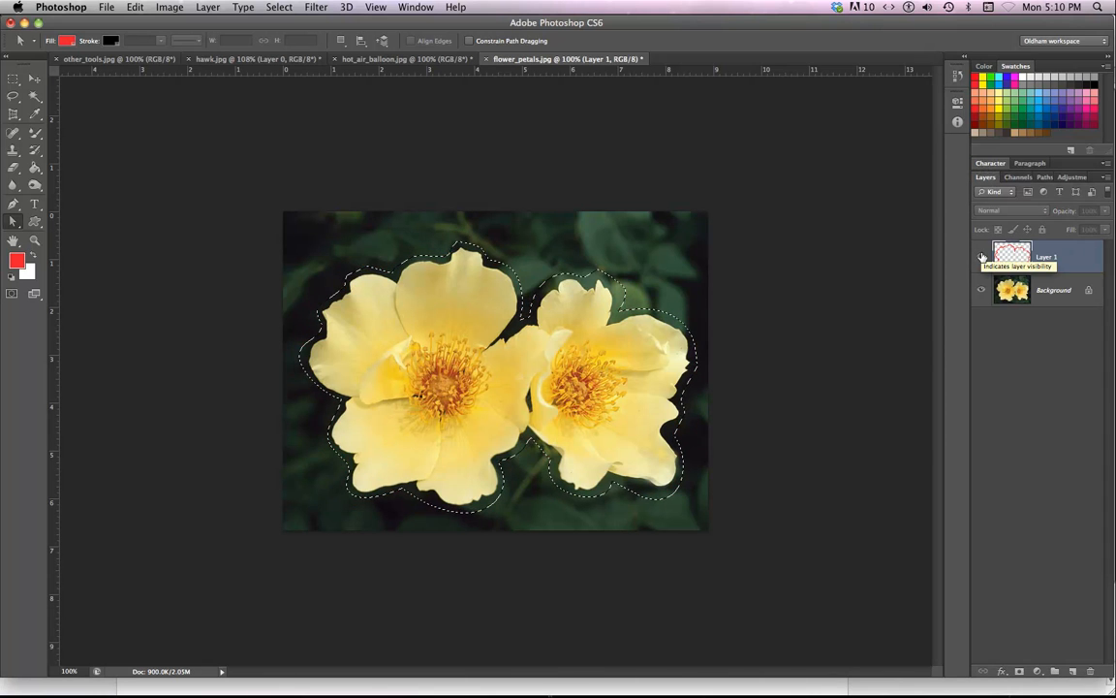
pyautogui.click(982, 257)
pyautogui.click(983, 257)
pyautogui.click(983, 257)
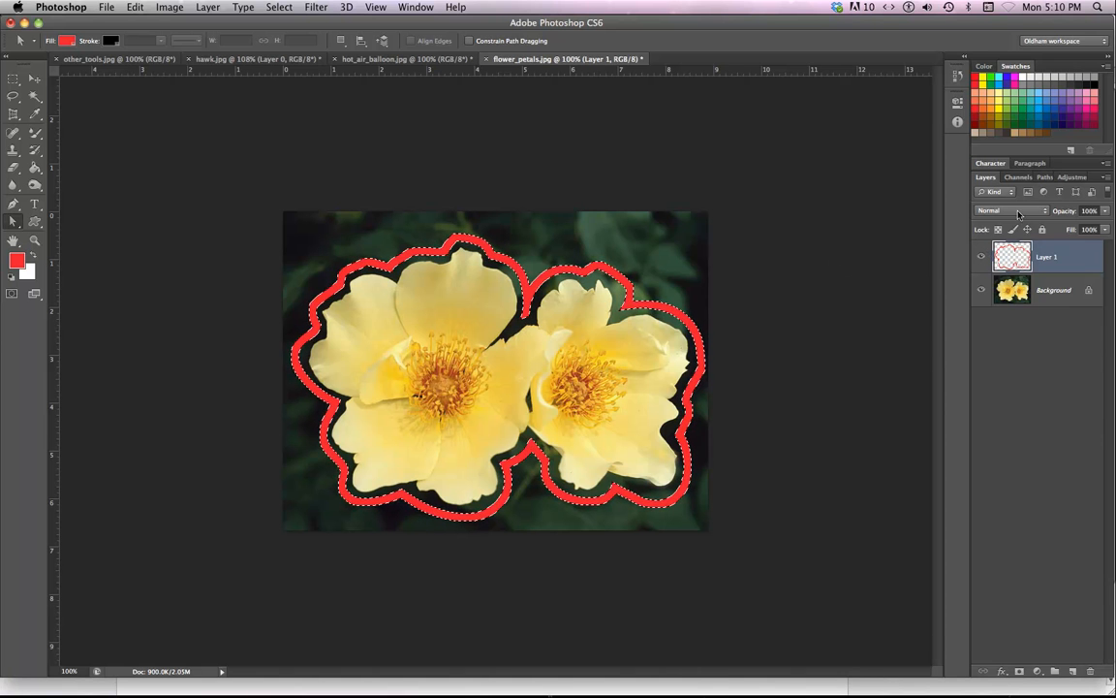
# Step: Reduce Layer 1's opacity to 66% and apply a Gaussian Blur with a 9.3-pixel radius to the selected red outline
pyautogui.moveTo(1068, 216); pyautogui.dragTo(1045, 217)
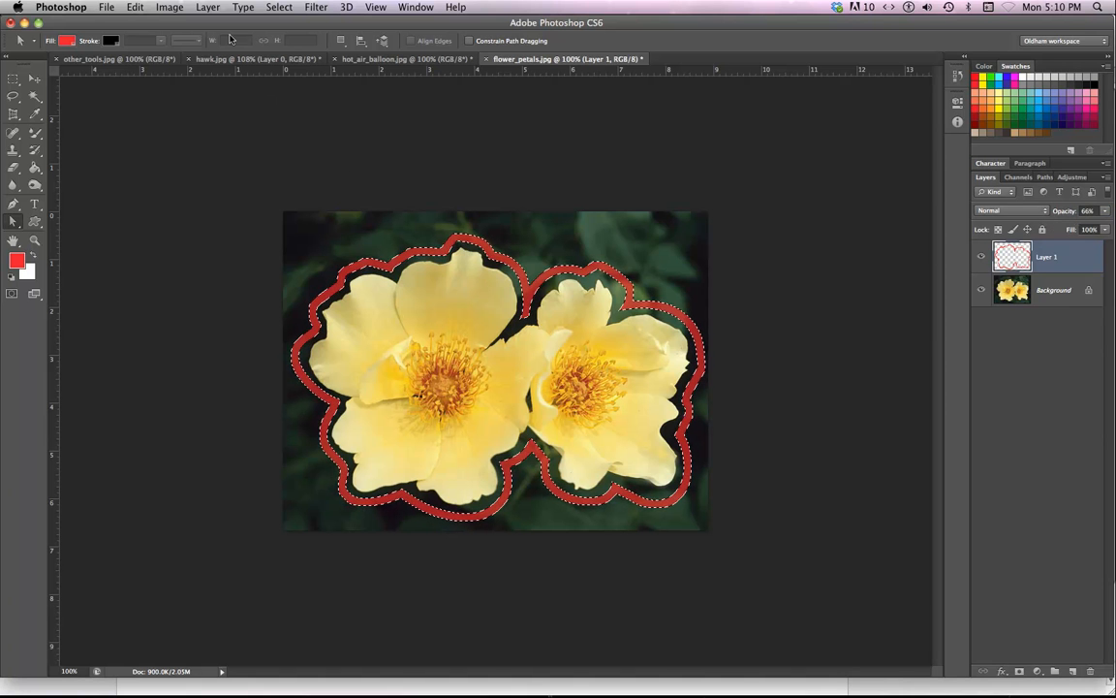
pyautogui.click(346, 8)
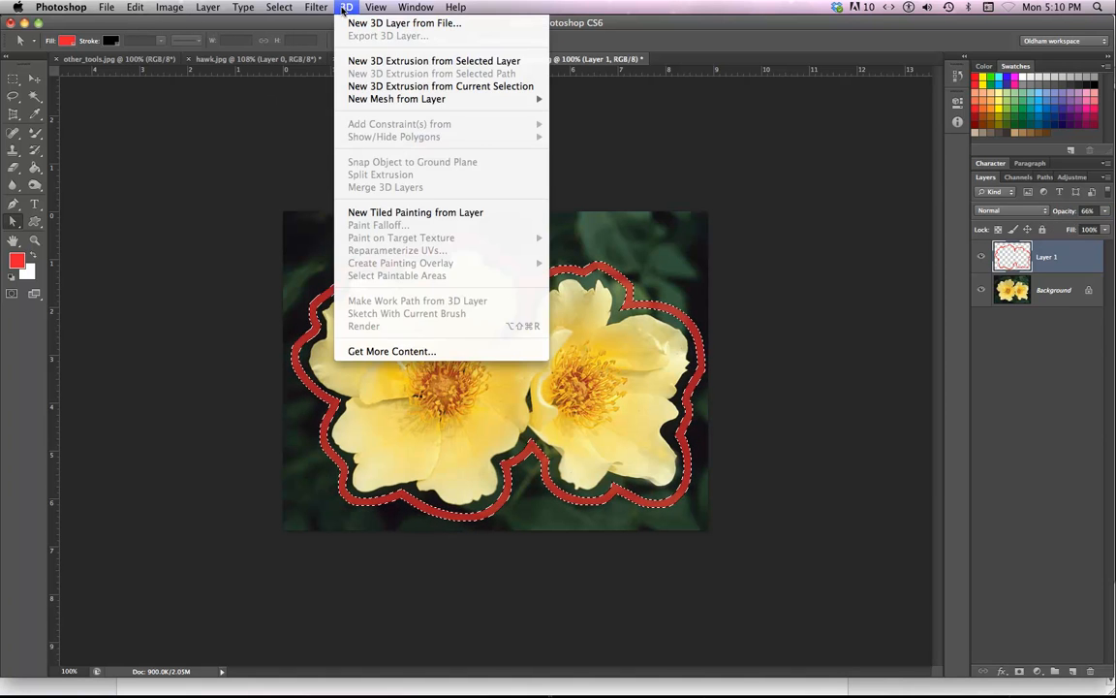
pyautogui.moveTo(316, 8)
pyautogui.moveTo(407, 162)
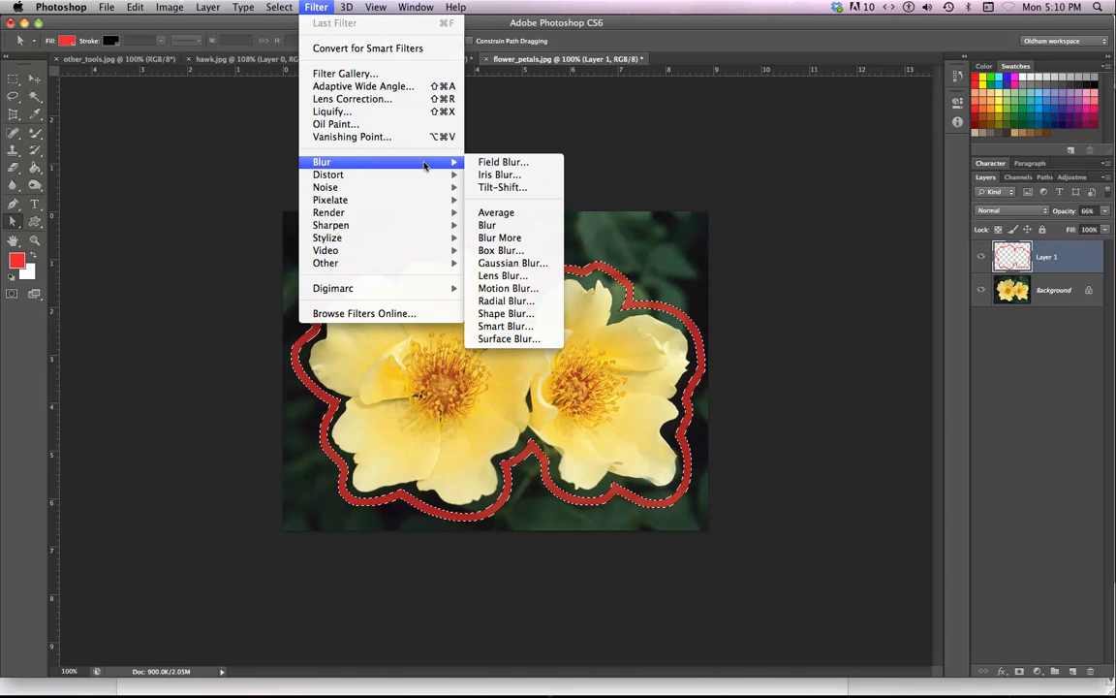
pyautogui.click(499, 264)
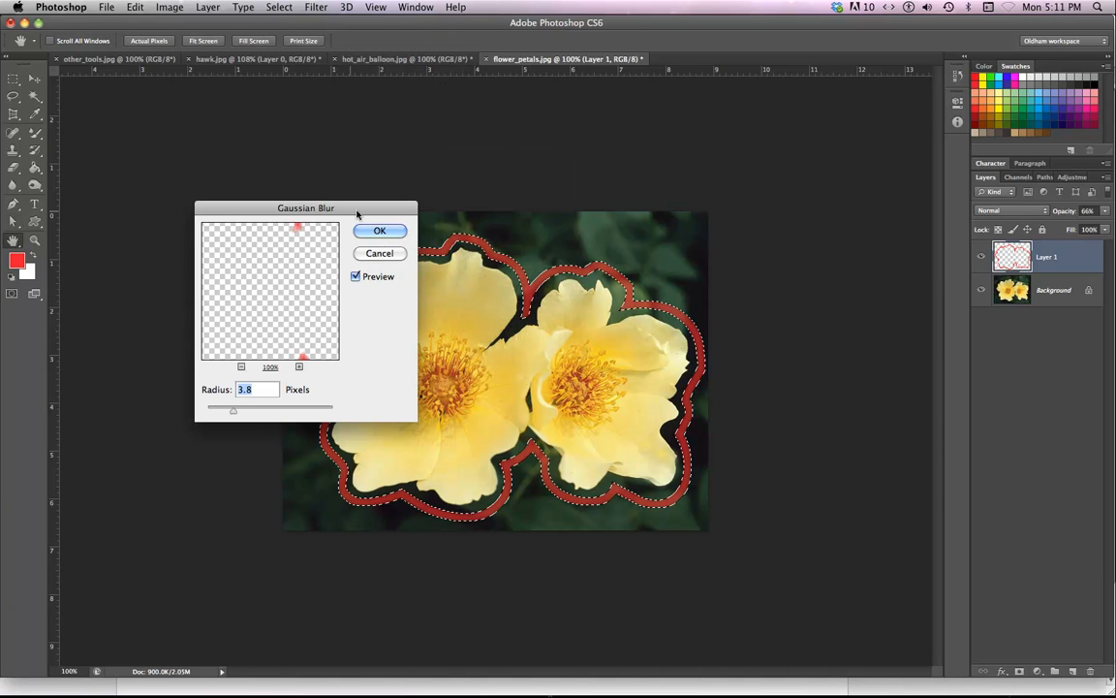
pyautogui.moveTo(357, 213); pyautogui.dragTo(249, 193)
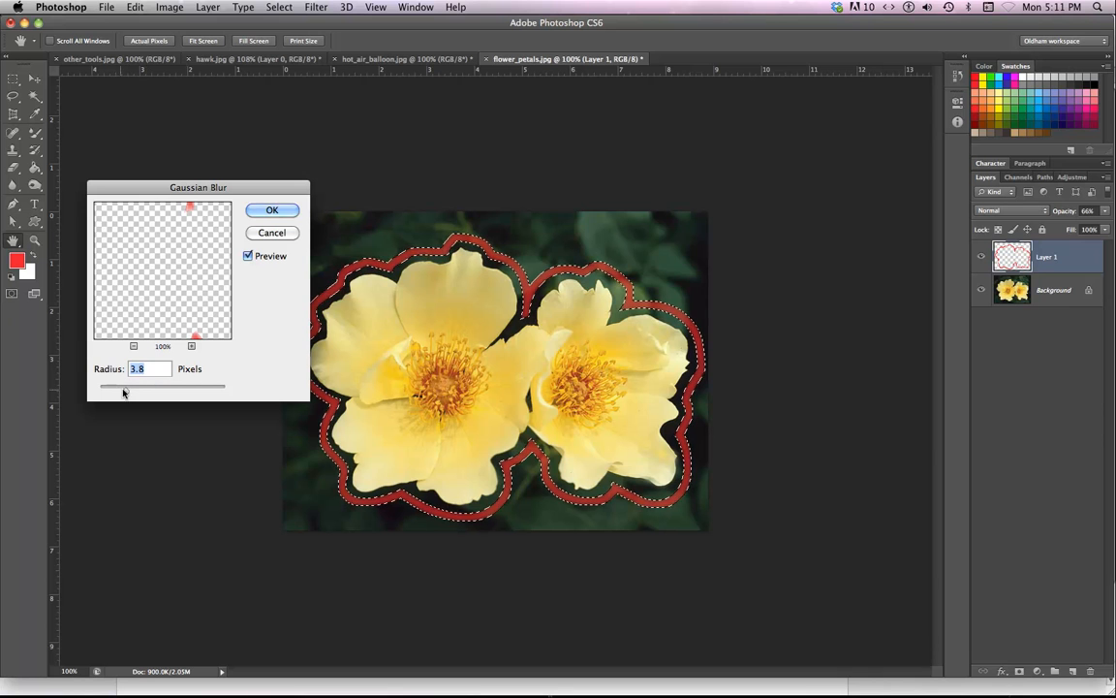
pyautogui.moveTo(123, 392); pyautogui.dragTo(147, 391)
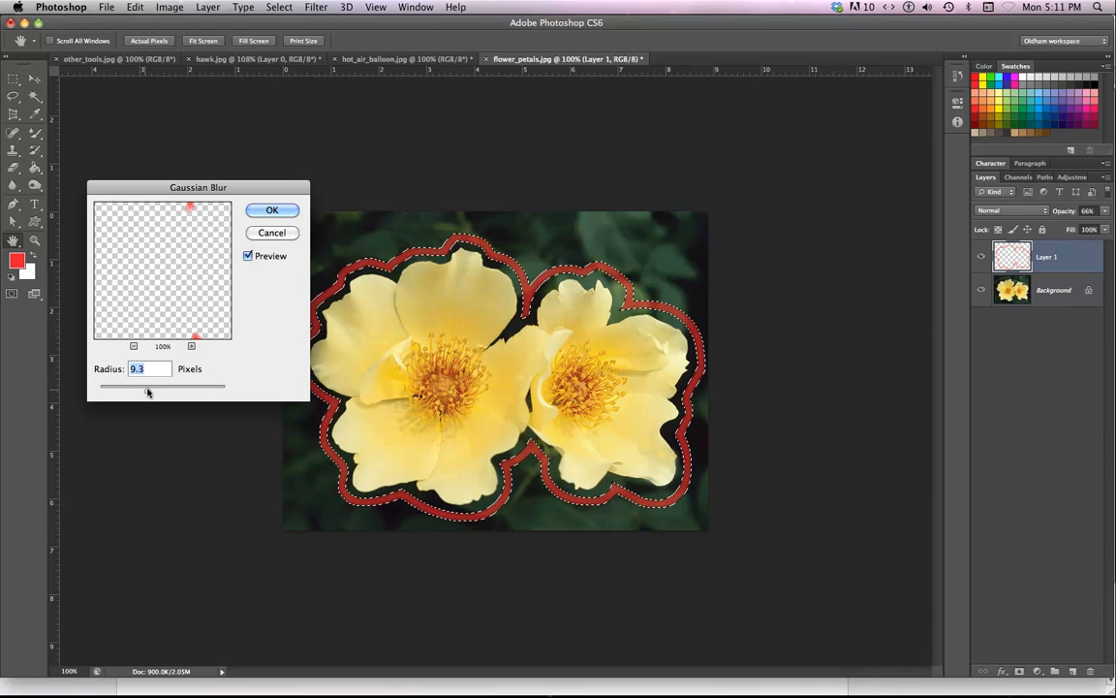
pyautogui.click(272, 210)
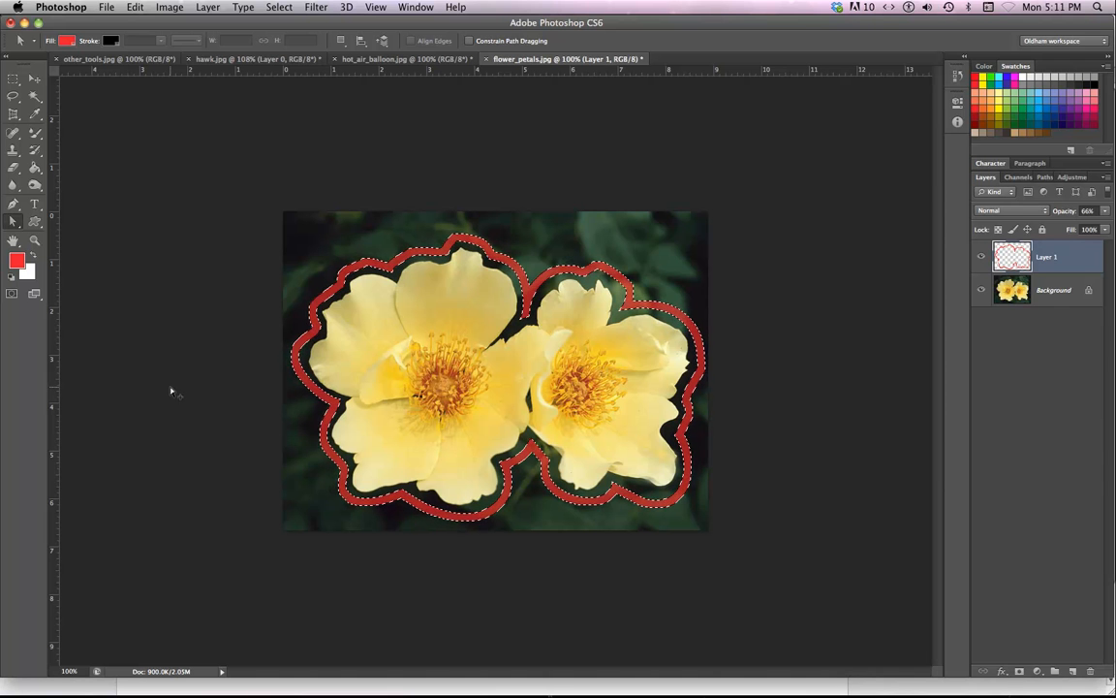
# Step: Undo the blur, the opacity change and the red stroke, back to the flower selection on an empty Layer 1
pyautogui.press('0')
pyautogui.press('super+d')
pyautogui.press('alt+super+z')
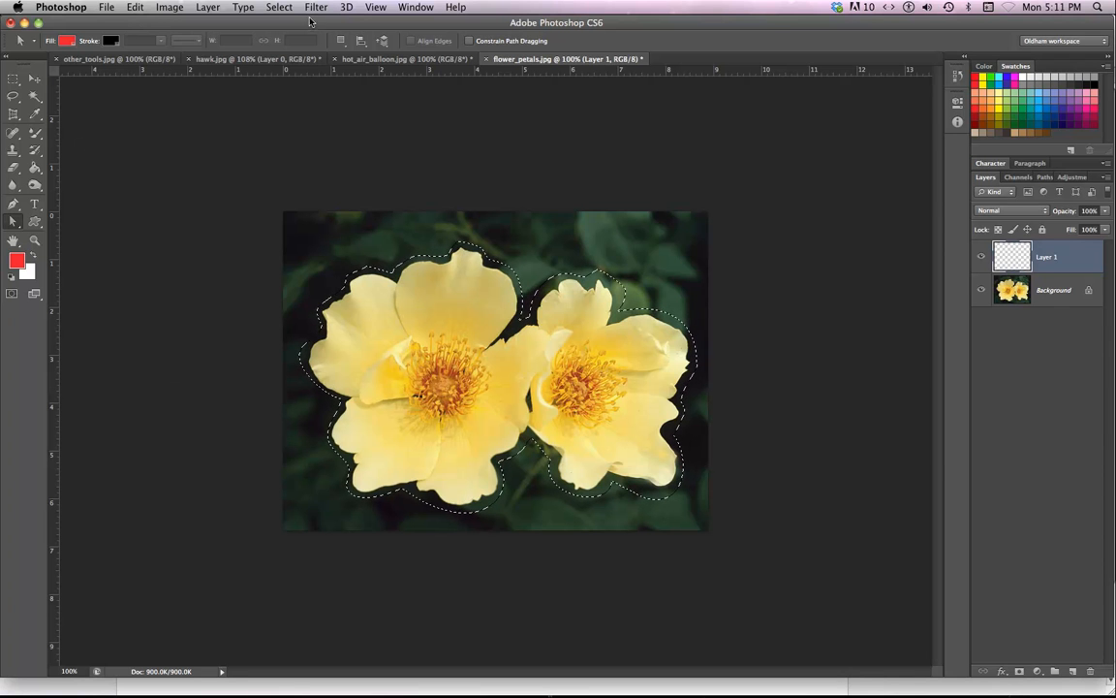
# Step: Refine the flower selection's edge with Smooth 100 and Feather 8.6 px, and invert the selection
pyautogui.click(279, 9)
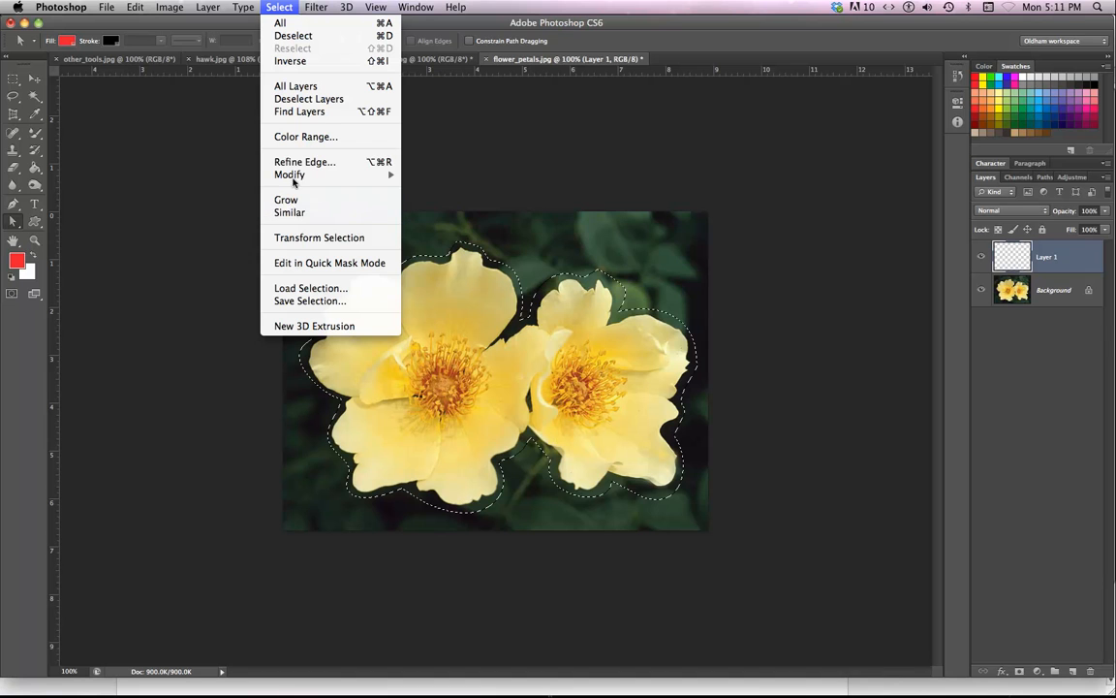
pyautogui.moveTo(299, 178)
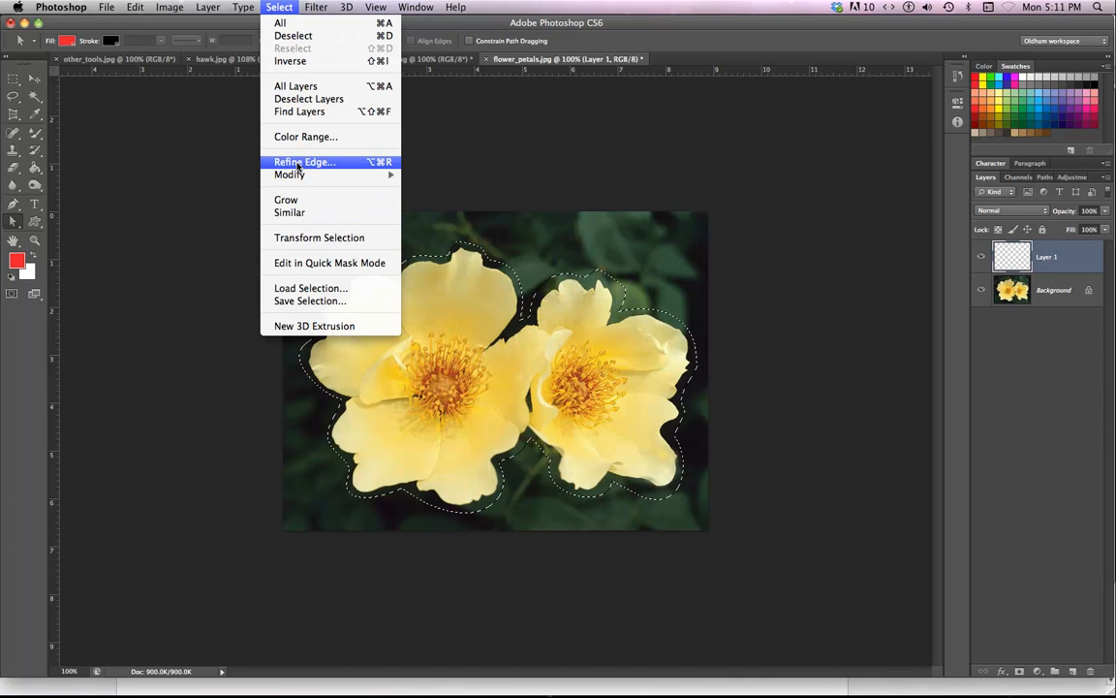
pyautogui.click(300, 162)
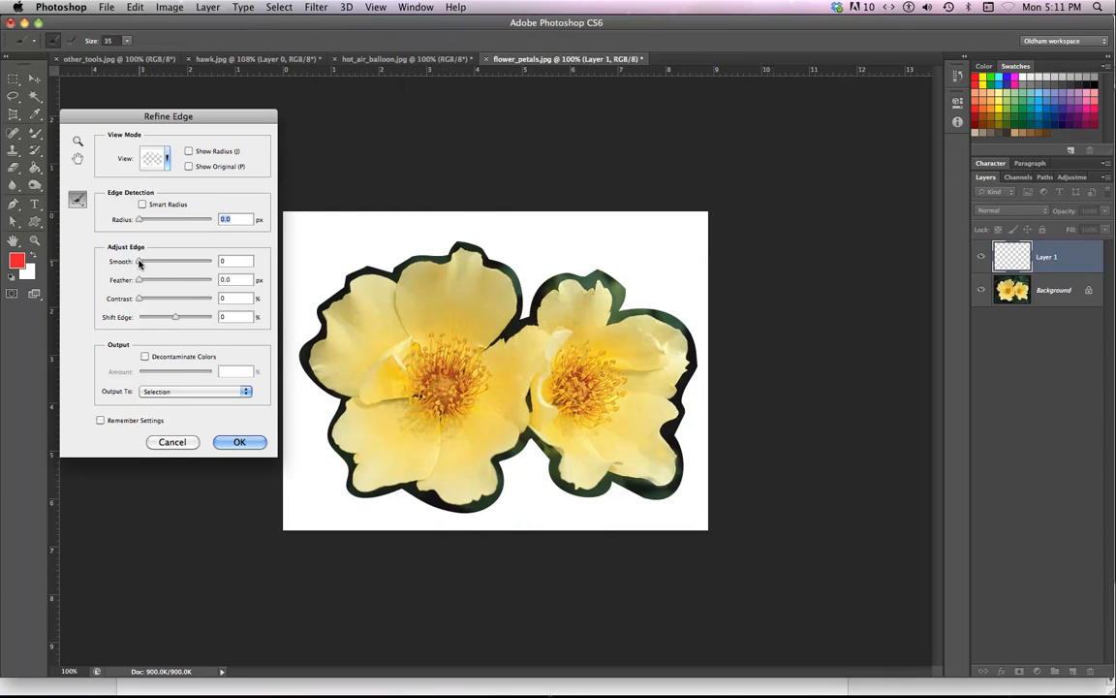
pyautogui.moveTo(139, 261); pyautogui.dragTo(216, 270)
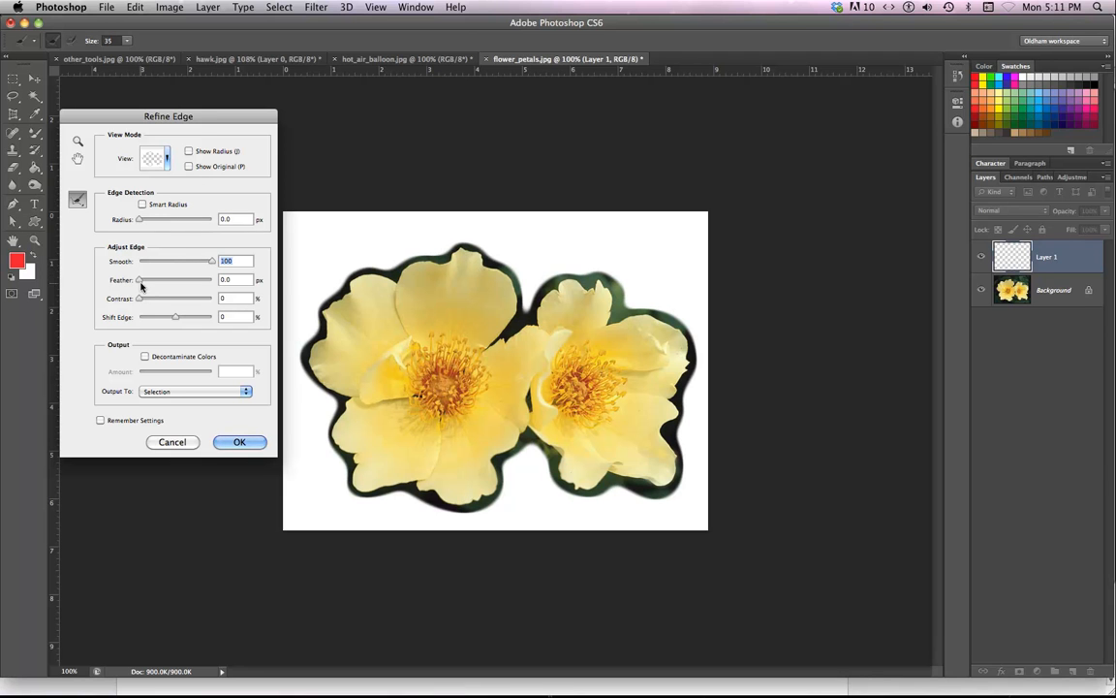
pyautogui.moveTo(139, 280); pyautogui.dragTo(166, 284)
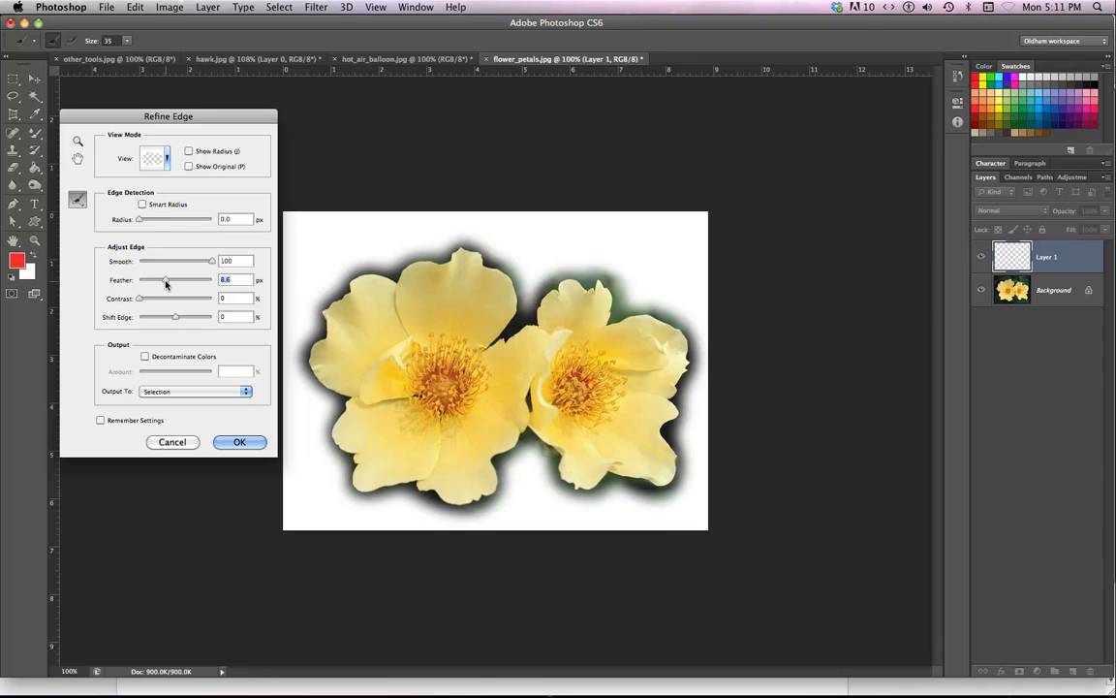
pyautogui.click(241, 443)
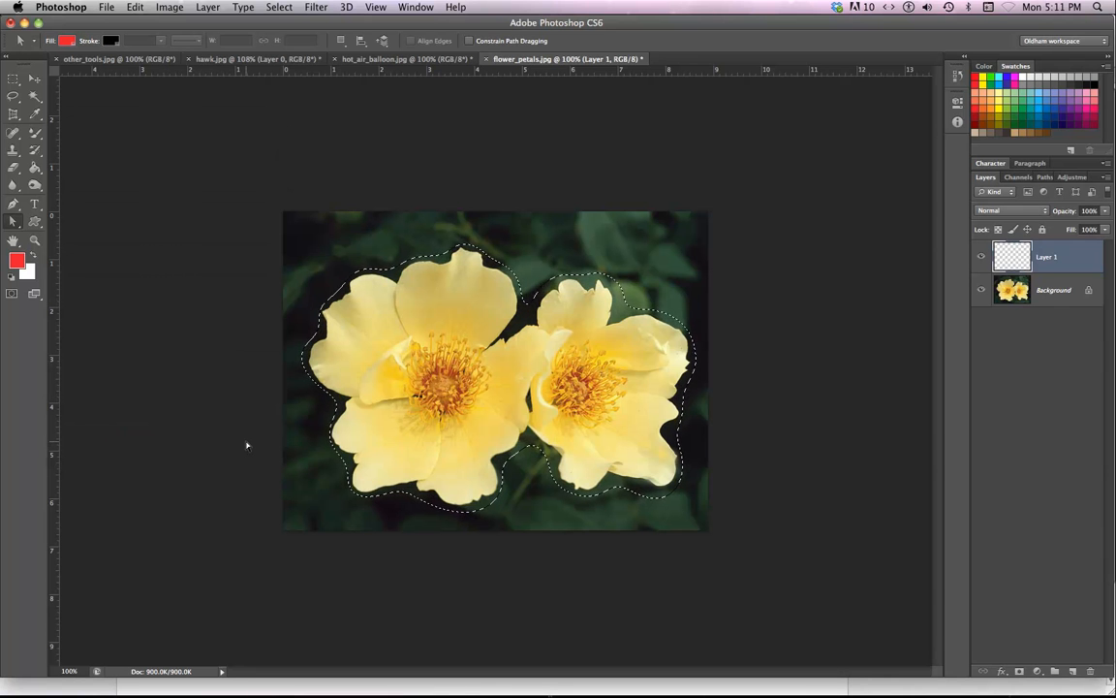
pyautogui.press('super+shift+i')
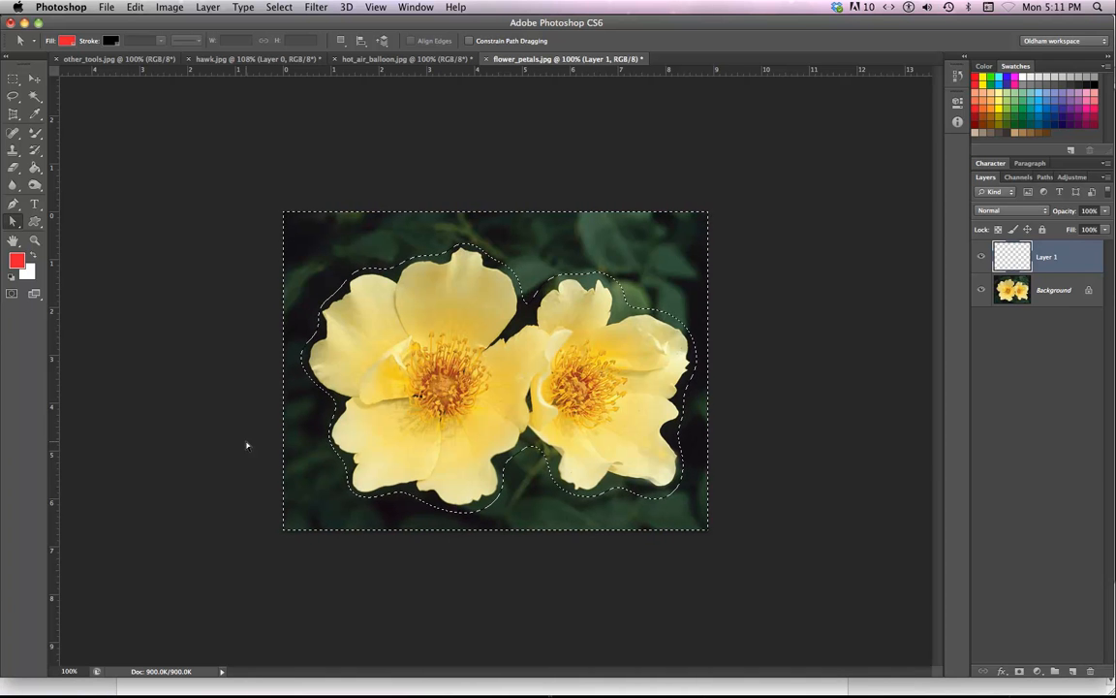
pyautogui.click(1055, 295)
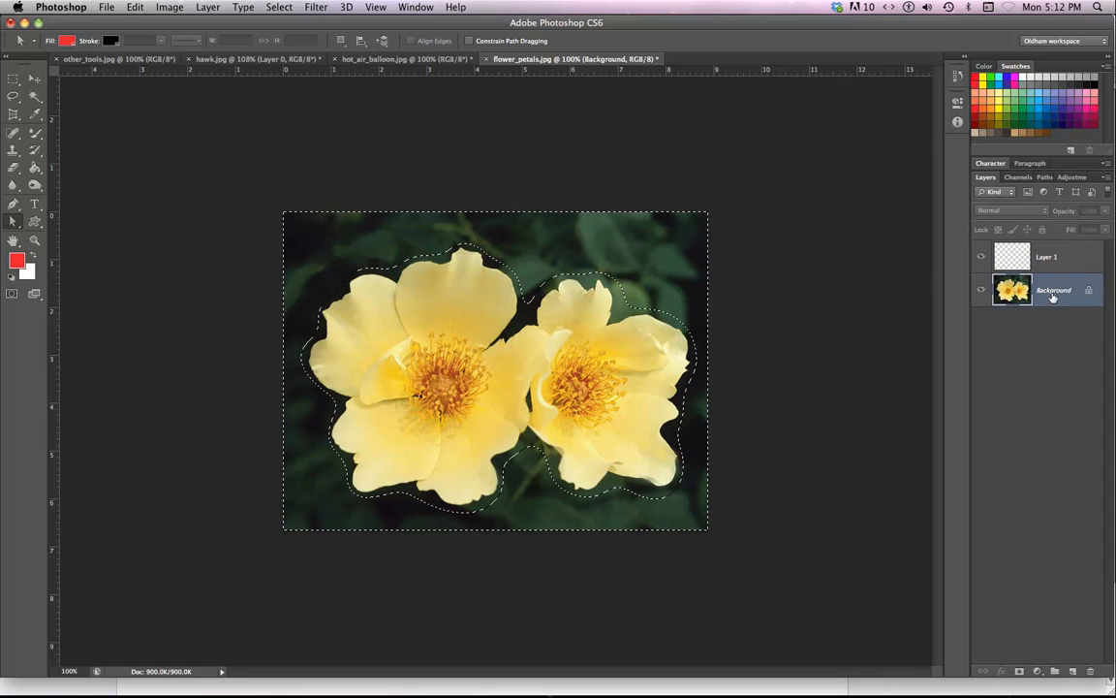
pyautogui.press('BackSpace')
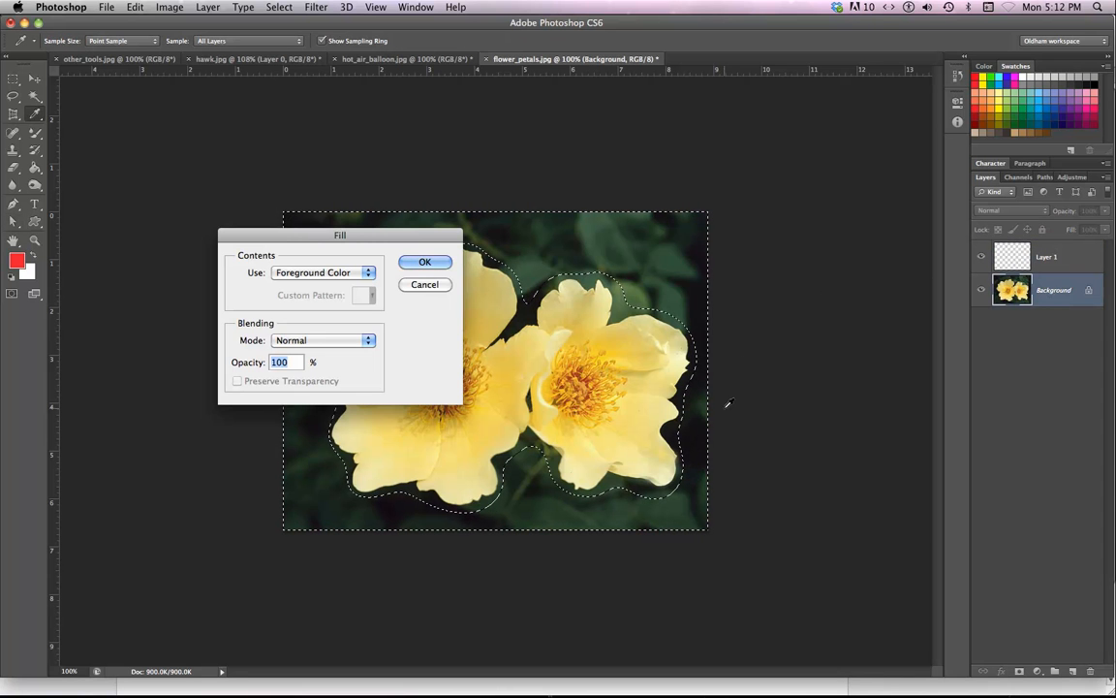
pyautogui.click(424, 285)
pyautogui.press('a')
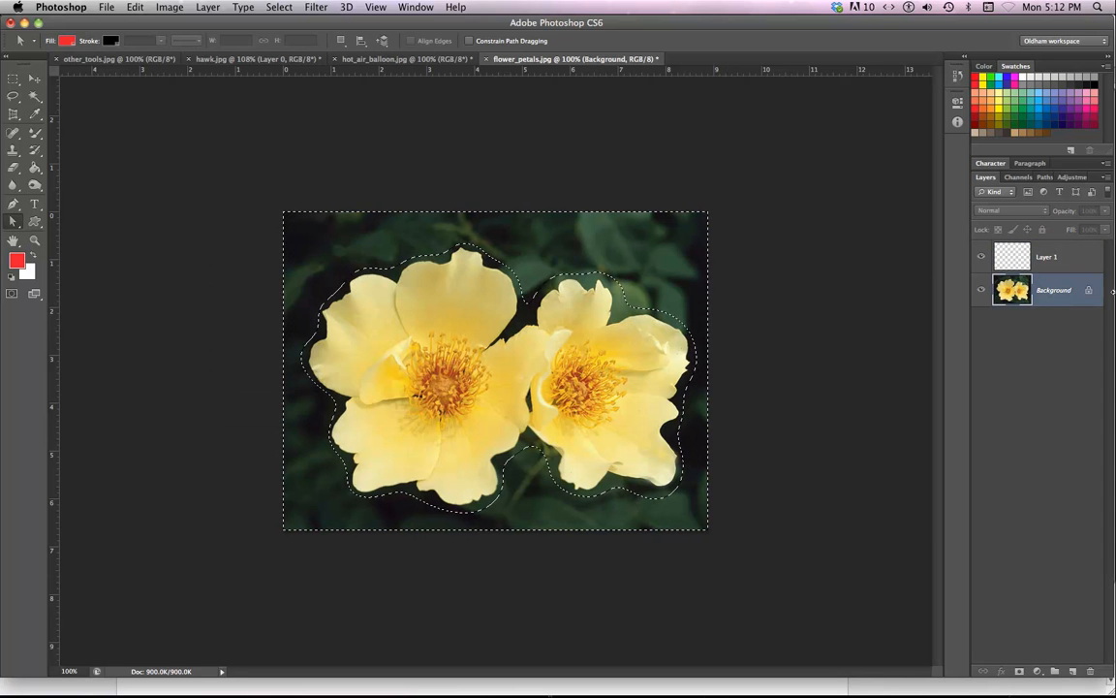
# Step: Convert the Background into a regular layer named Layer 0 and delete the selected area around the flowers
pyautogui.doubleClick(1063, 298)
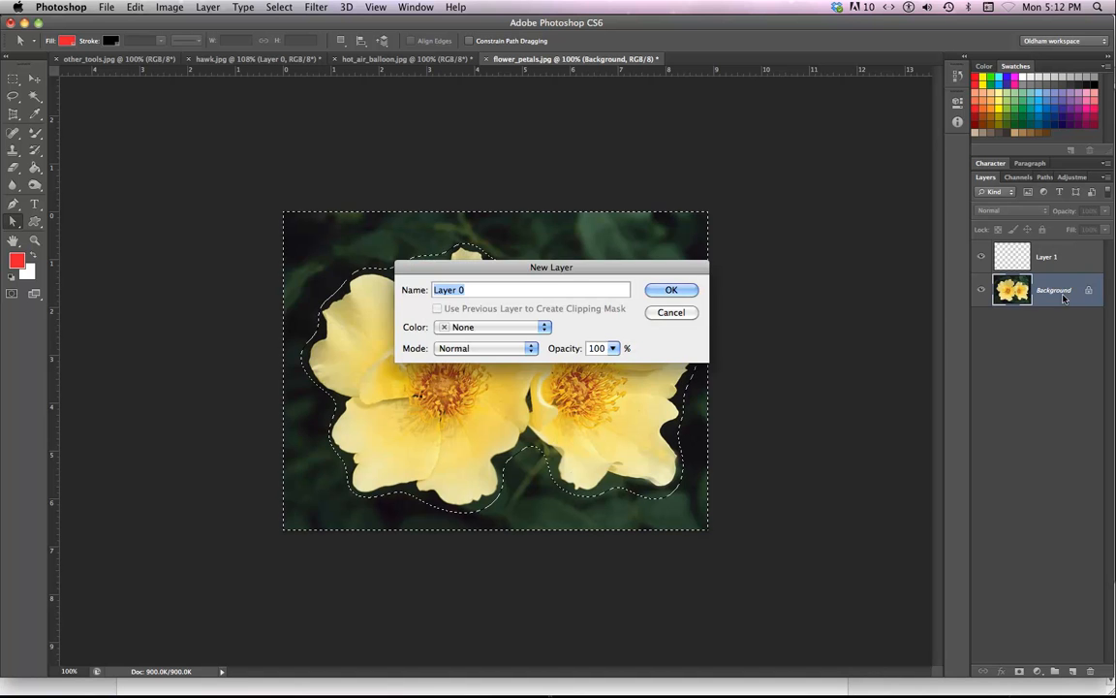
pyautogui.click(671, 291)
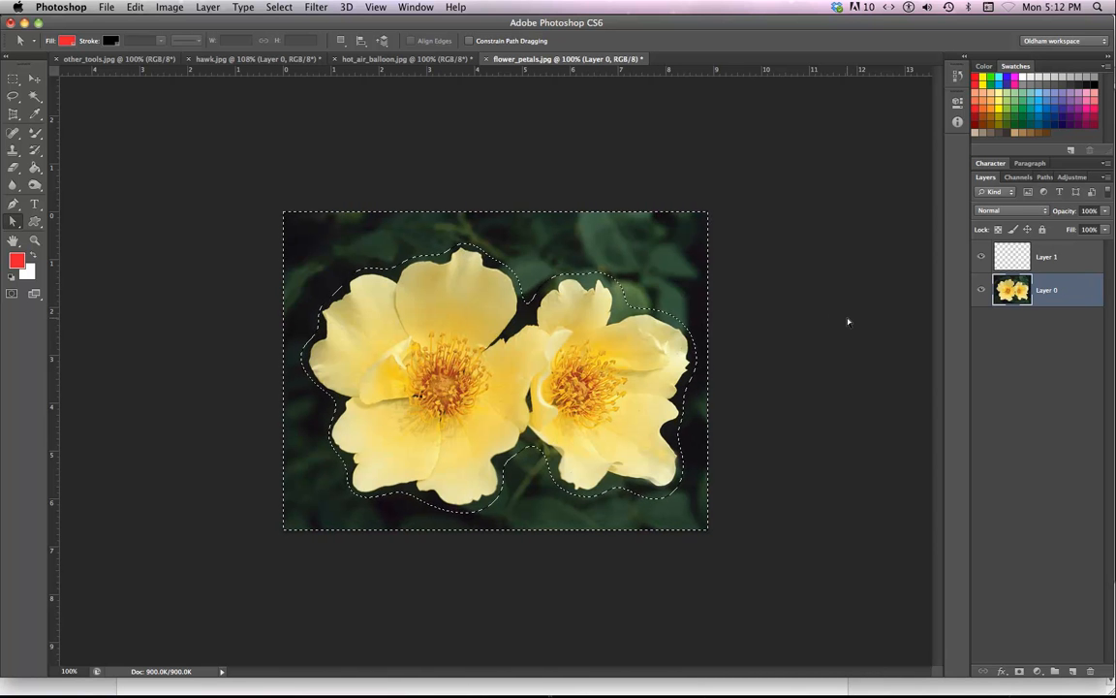
pyautogui.press('Delete')
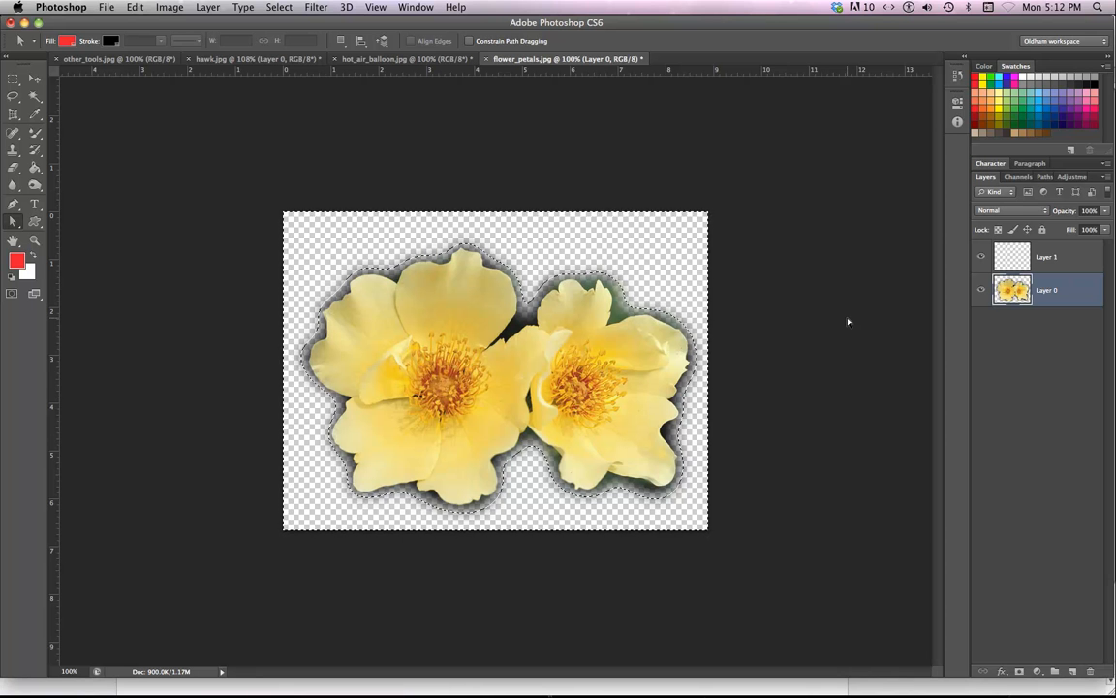
# Step: Undo the deletion around the flowers and the conversion of the Background layer
pyautogui.press('super+z')
pyautogui.press('super+z')
pyautogui.press('super+z')
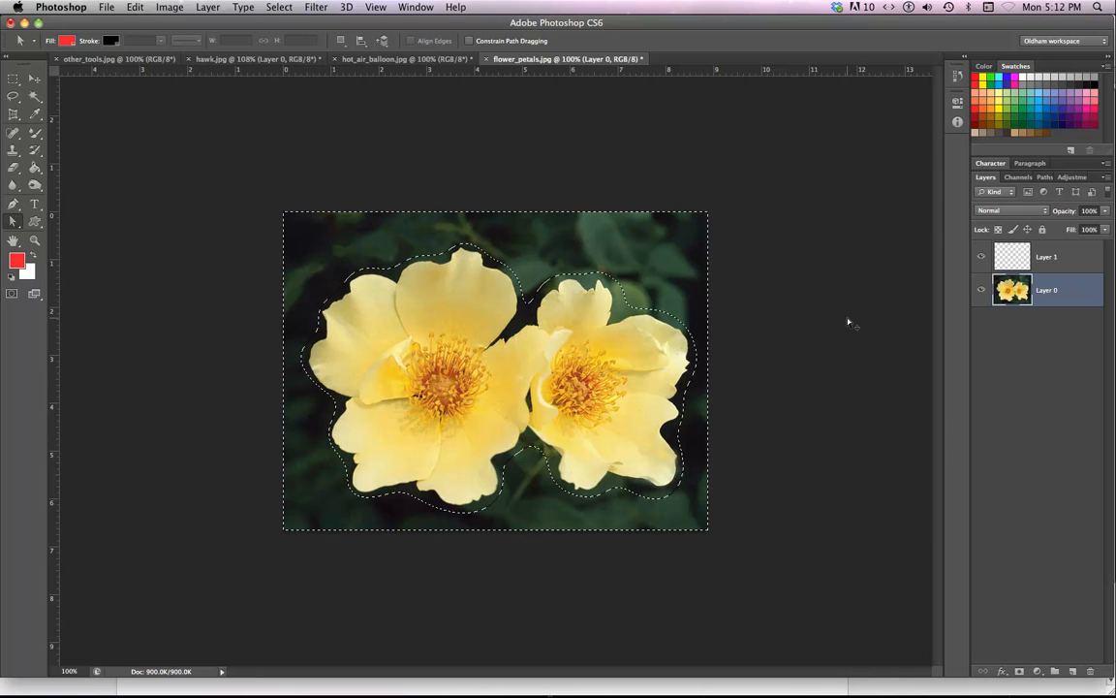
pyautogui.press('super+alt+z')
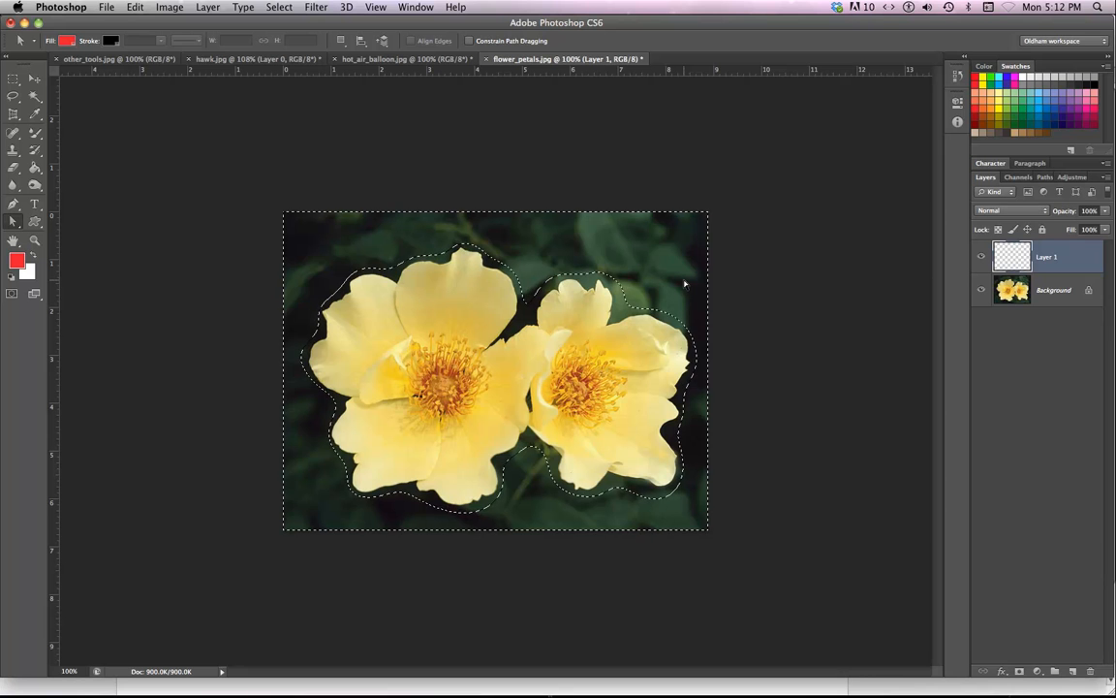
# Step: Fill the inverted selection on the Background layer using Content-Aware
pyautogui.click(1043, 301)
pyautogui.press('BackSpace')
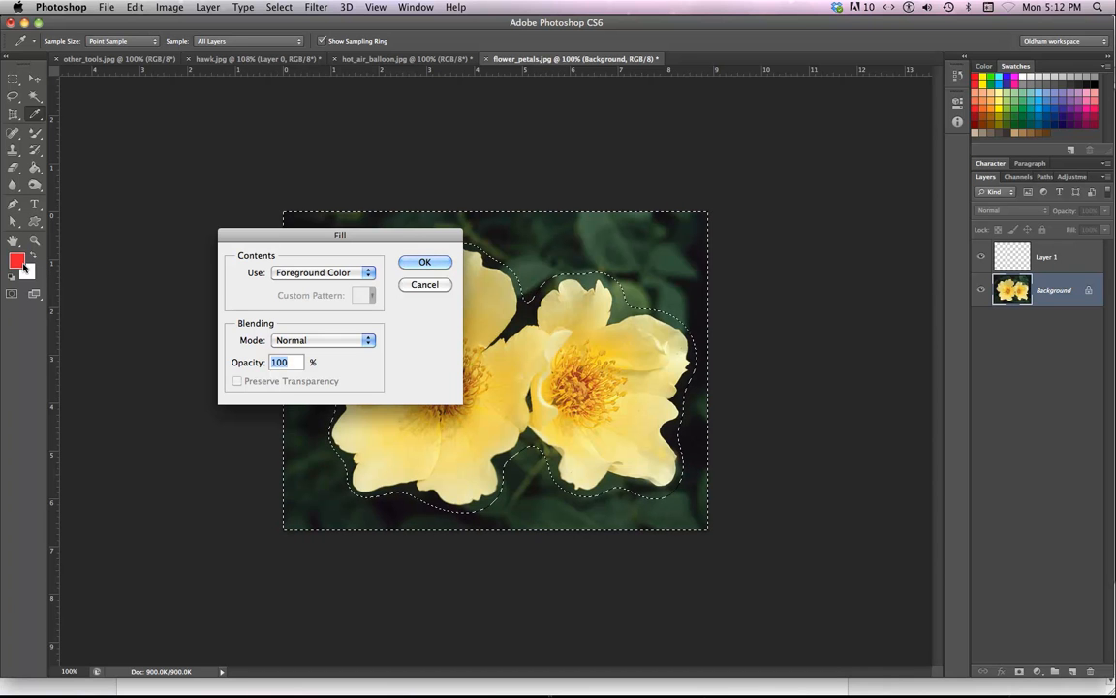
pyautogui.click(279, 275)
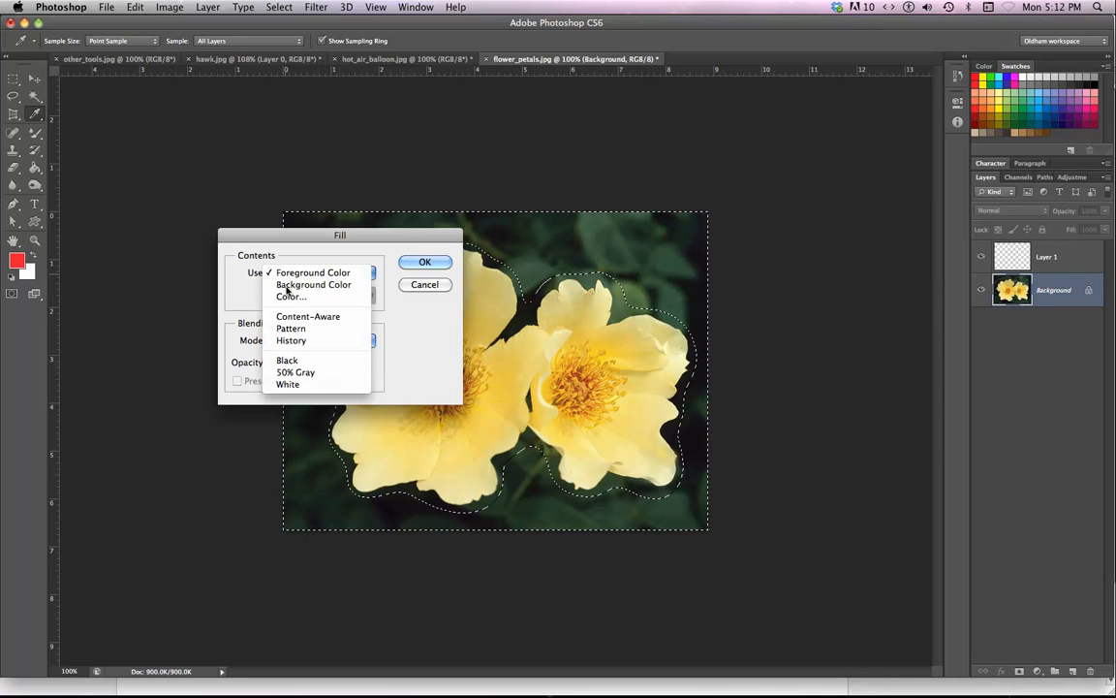
pyautogui.click(289, 284)
pyautogui.click(290, 279)
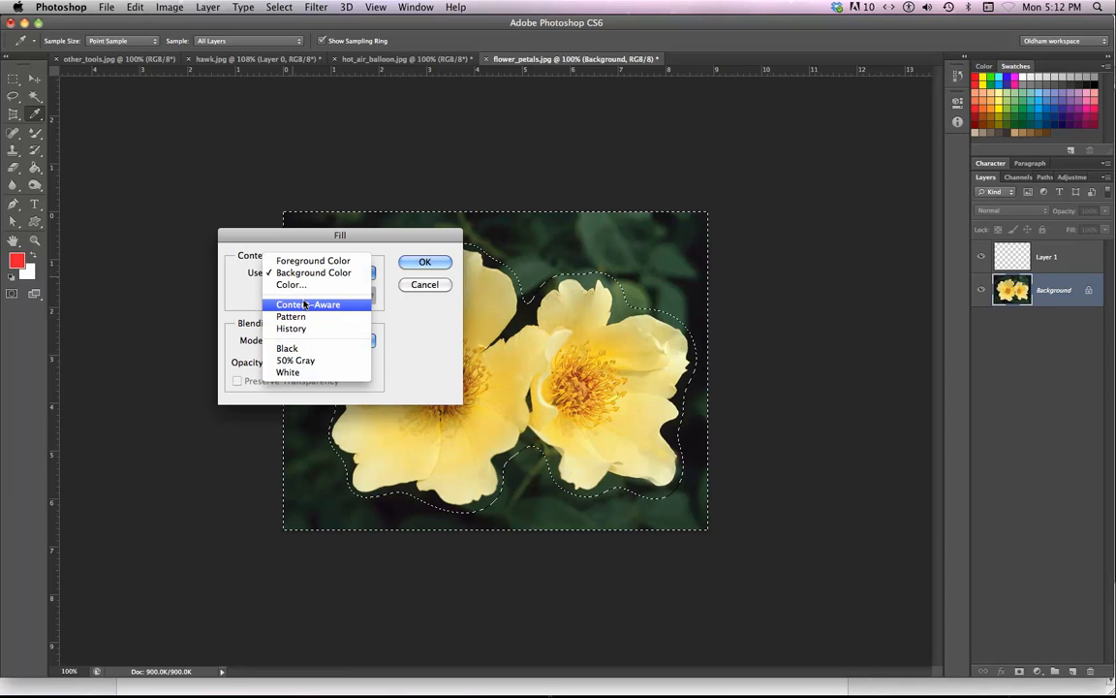
pyautogui.click(302, 304)
pyautogui.click(426, 262)
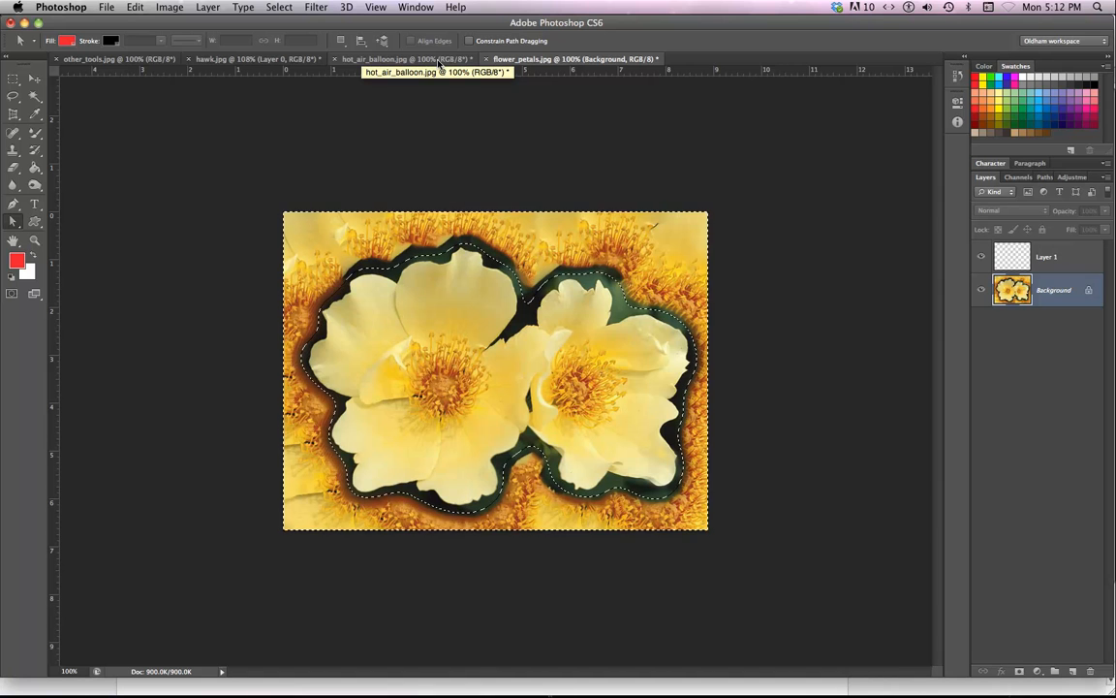
# Step: Switch to Firefox to check the assignment's list of other toolbar tools, and return to Photoshop
pyautogui.press('super+Tab')
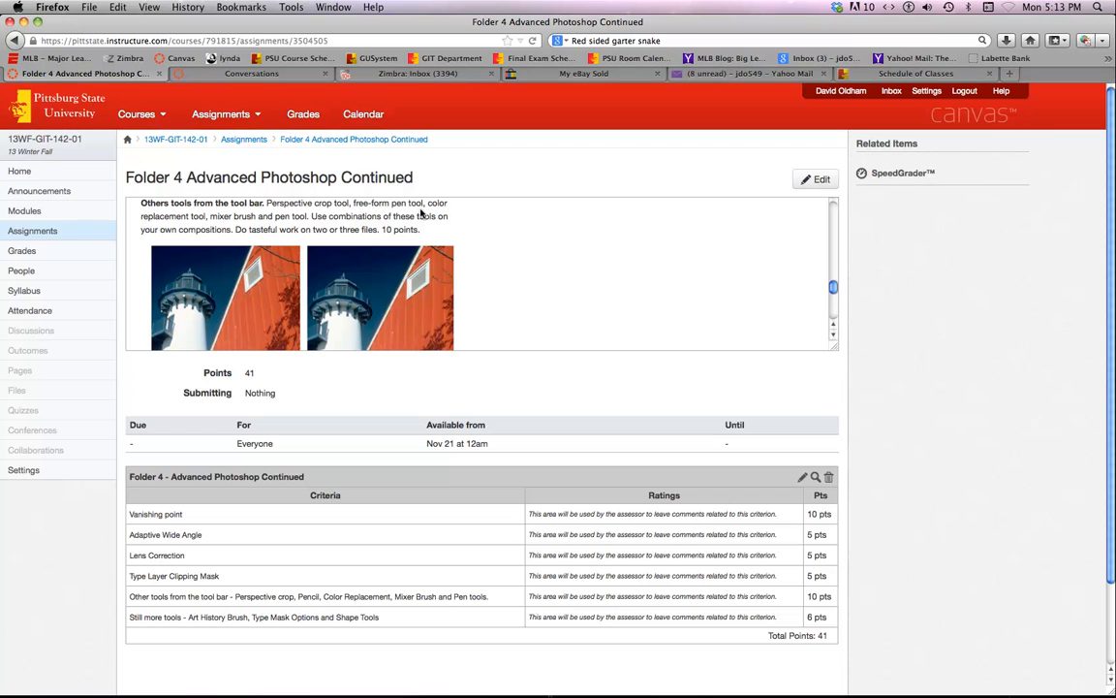
pyautogui.press('super+Tab')
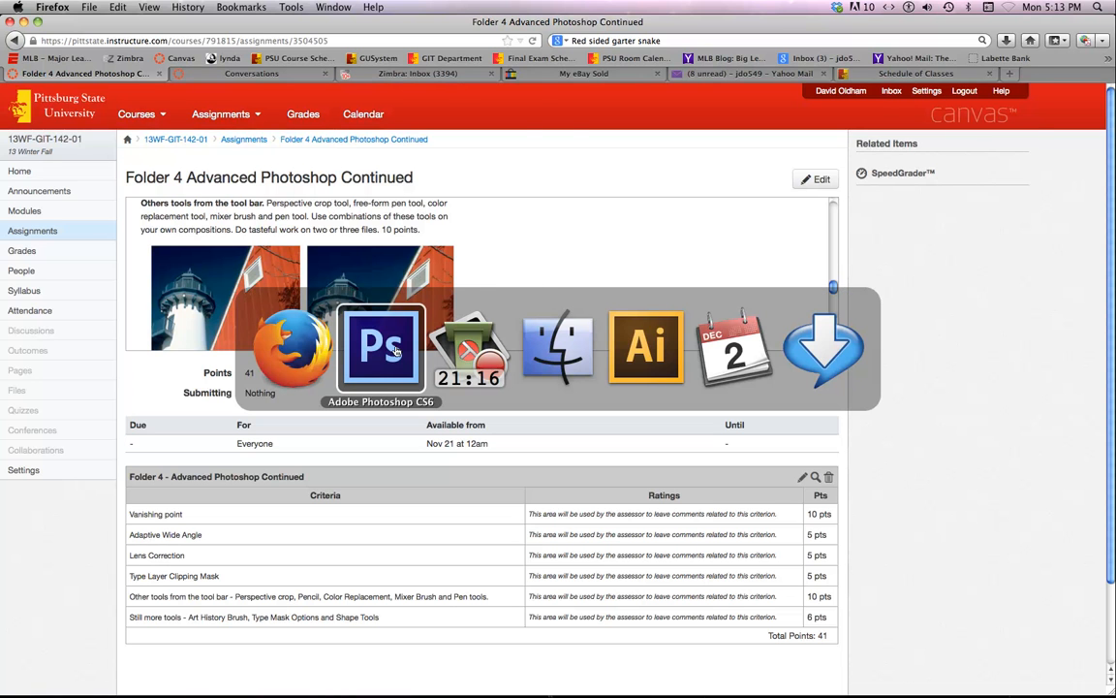
pyautogui.click(395, 350)
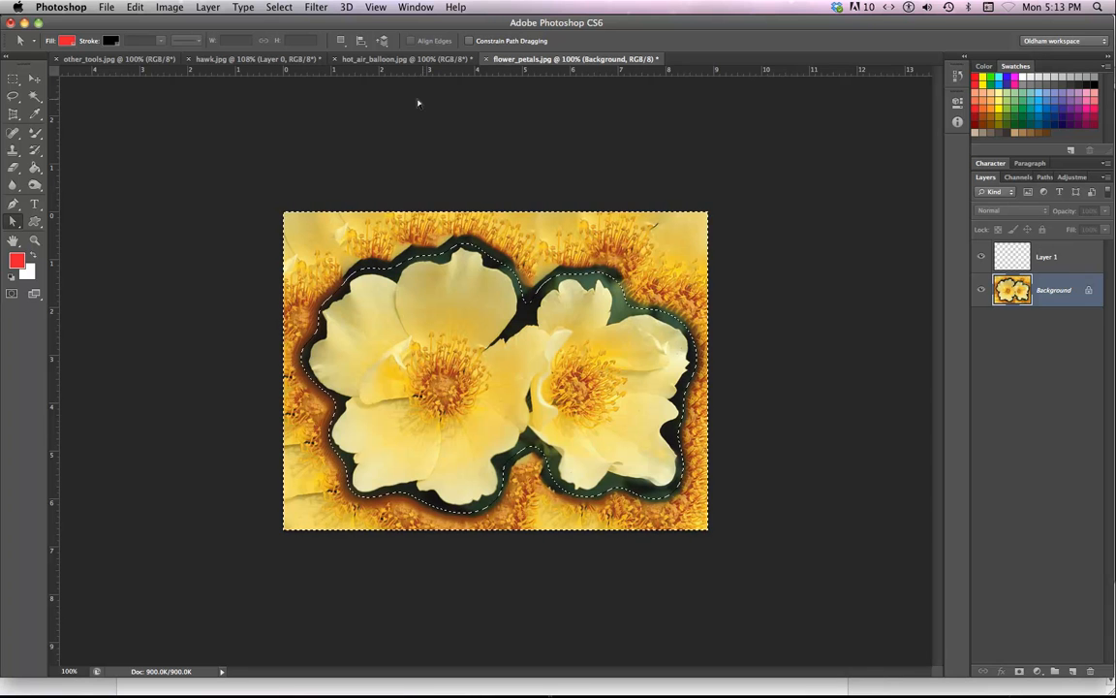
# Step: Bring up hot_air_balloon.jpg and activate the Mixer Brush, loaded with an image sample of the balloon
pyautogui.click(392, 59)
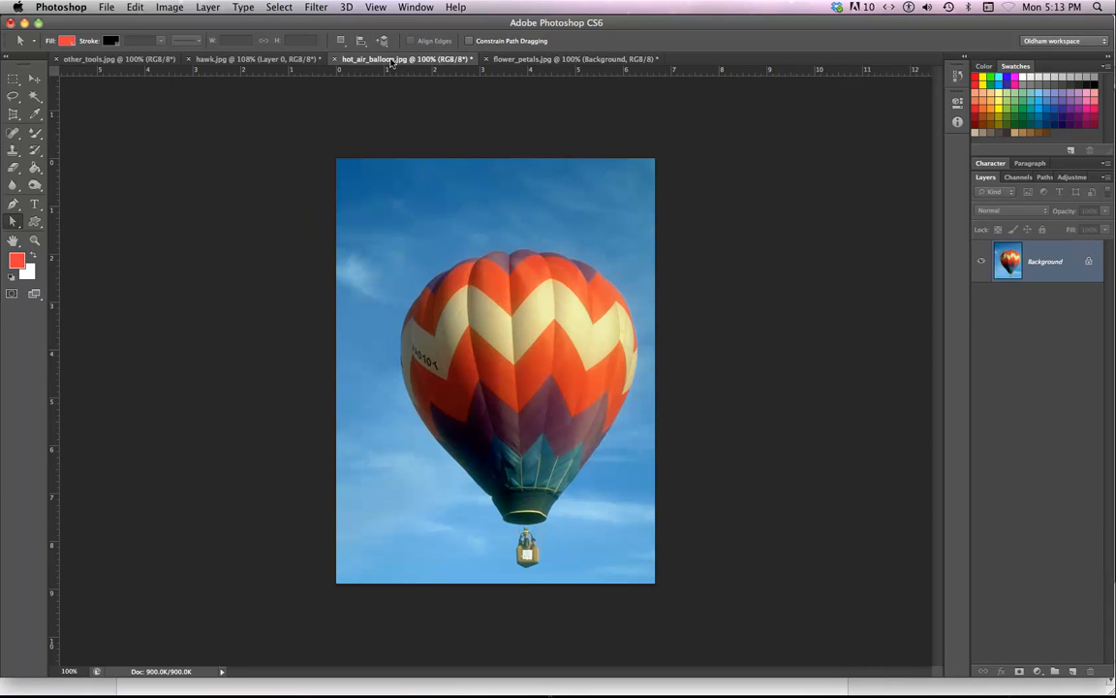
pyautogui.click(35, 133)
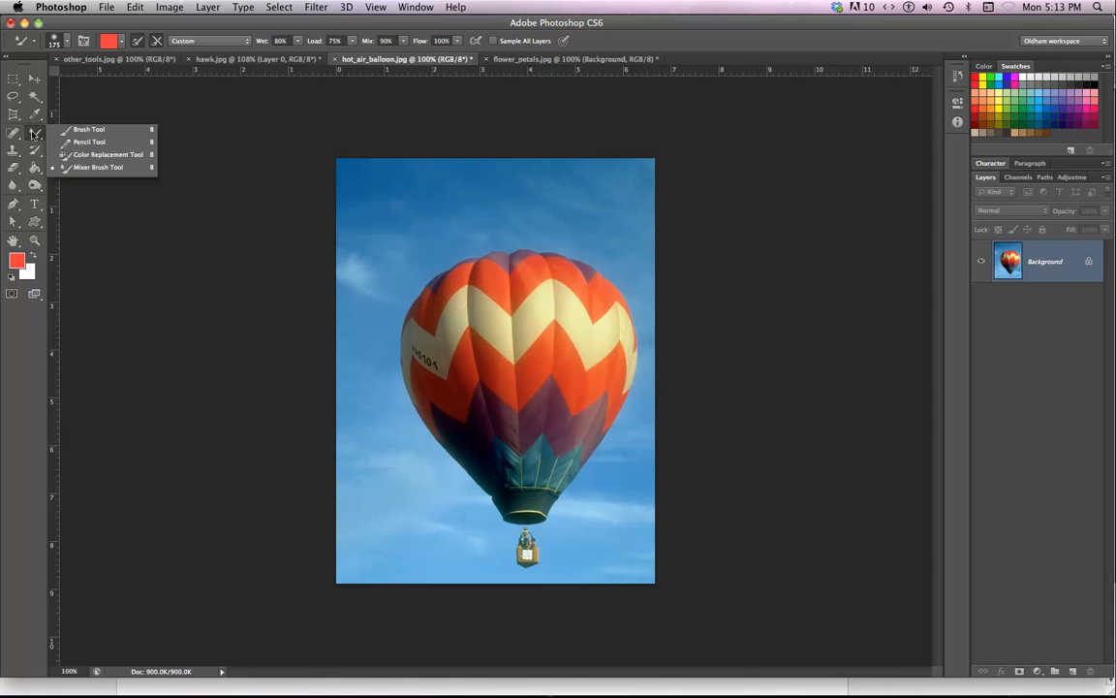
pyautogui.click(96, 168)
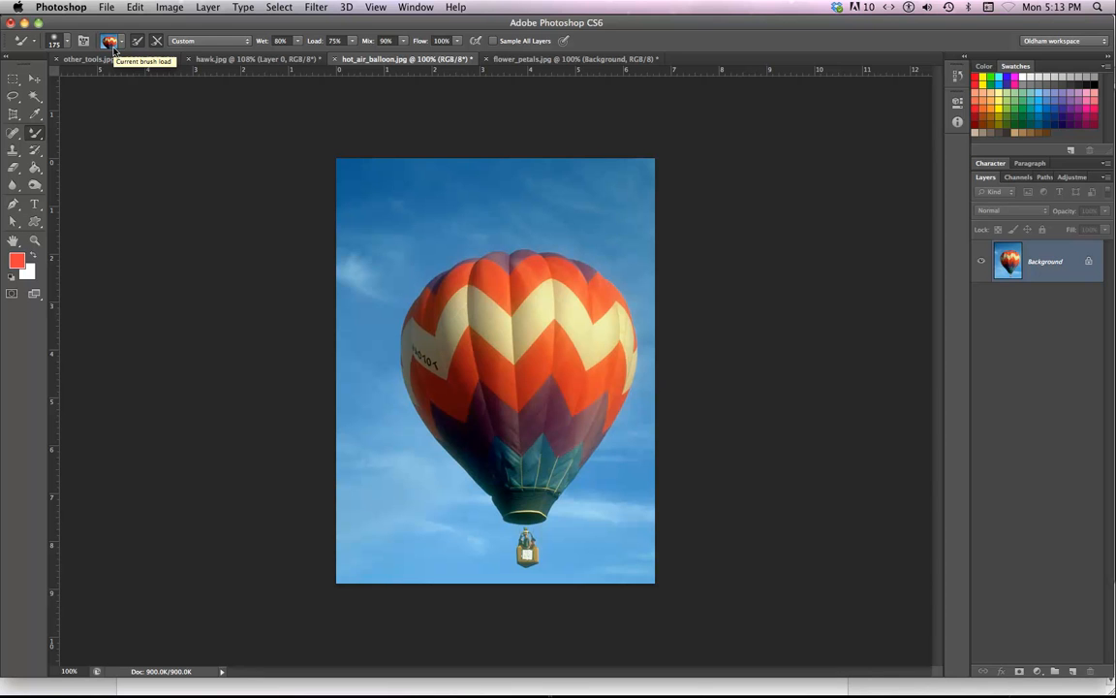
pyautogui.click(40, 137)
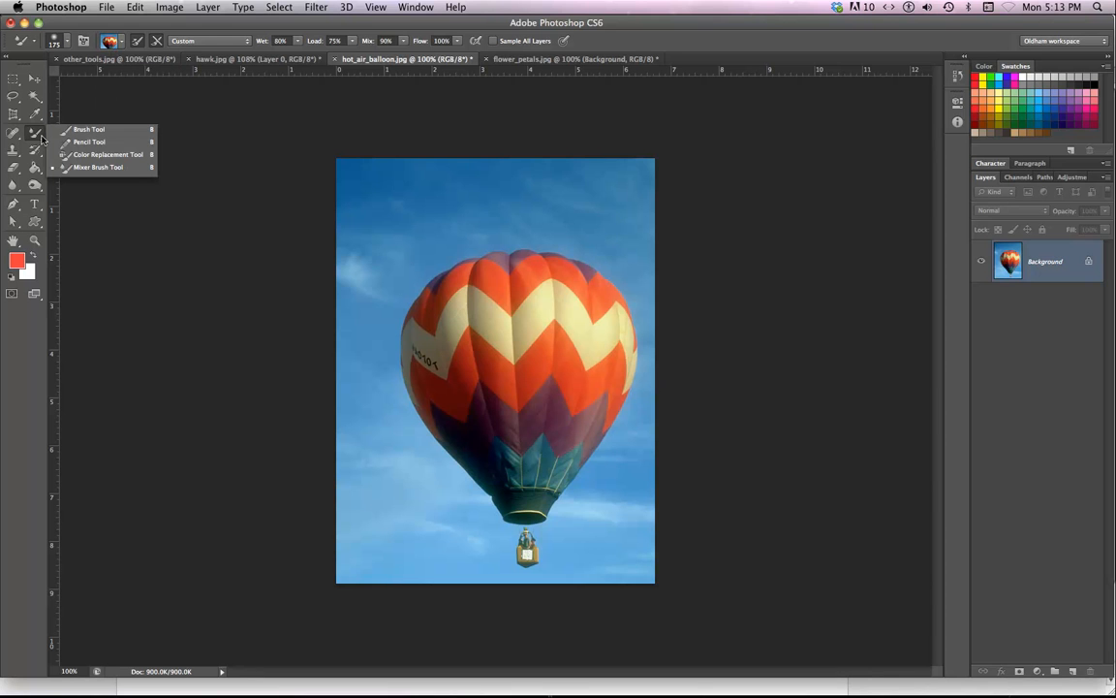
pyautogui.click(97, 168)
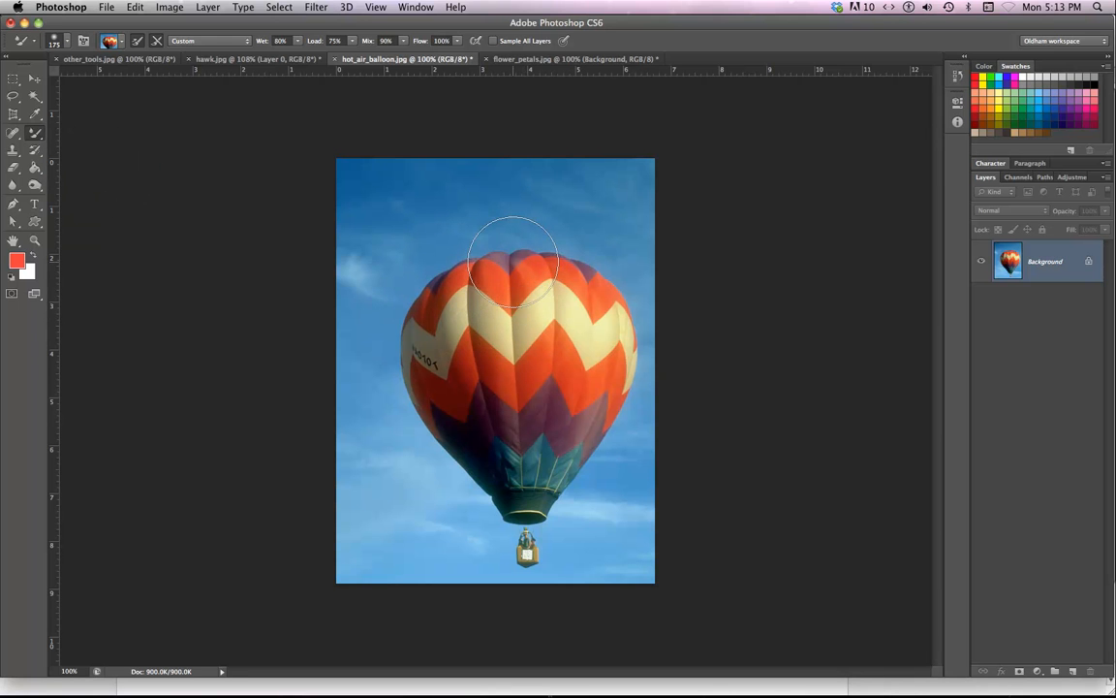
# Step: Try smearing the balloon and the sky with the image-loaded Mixer Brush, undoing the strokes over the balloon
pyautogui.moveTo(514, 262)
pyautogui.mouseDown()
pyautogui.moveTo(467, 234)
pyautogui.moveTo(426, 267)
pyautogui.moveTo(426, 298)
pyautogui.moveTo(452, 296)
pyautogui.moveTo(405, 302)
pyautogui.moveTo(394, 337)
pyautogui.moveTo(415, 438)
pyautogui.moveTo(448, 465)
pyautogui.moveTo(449, 454)
pyautogui.moveTo(481, 525)
pyautogui.moveTo(472, 529)
pyautogui.moveTo(509, 520)
pyautogui.moveTo(549, 549)
pyautogui.moveTo(564, 545)
pyautogui.moveTo(556, 482)
pyautogui.moveTo(604, 465)
pyautogui.moveTo(628, 327)
pyautogui.moveTo(586, 276)
pyautogui.moveTo(573, 238)
pyautogui.moveTo(434, 262)
pyautogui.mouseUp()
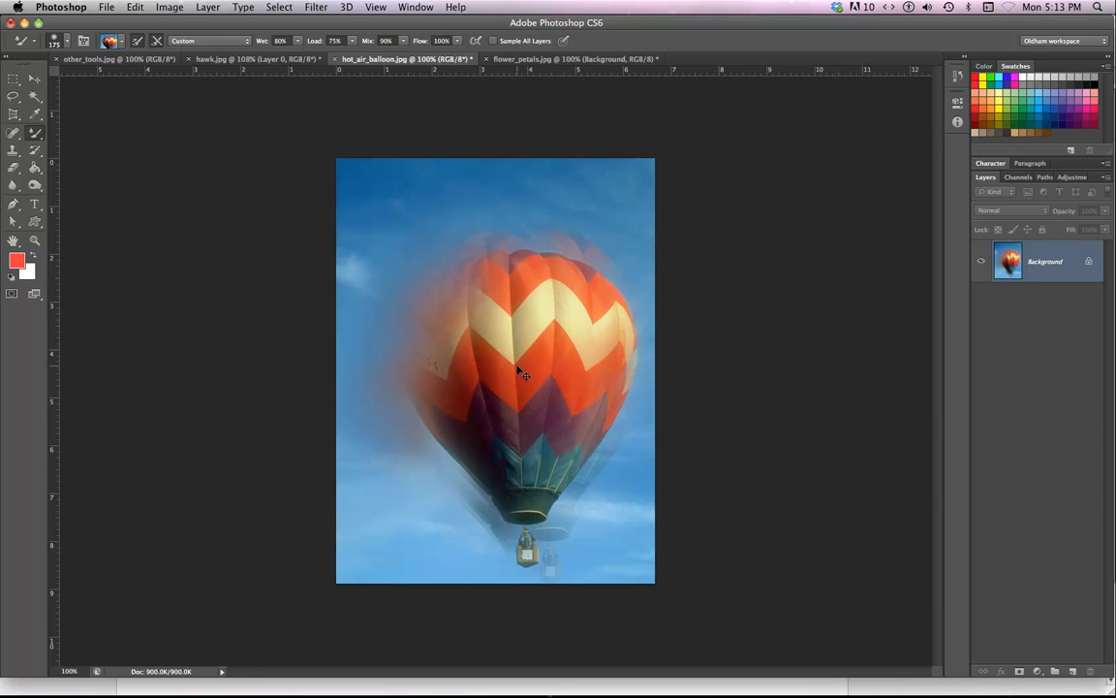
pyautogui.press('super+alt+z')
pyautogui.press('super+alt+z')
pyautogui.press('super+alt+z')
pyautogui.press('super+alt+z')
pyautogui.press('super+alt+z')
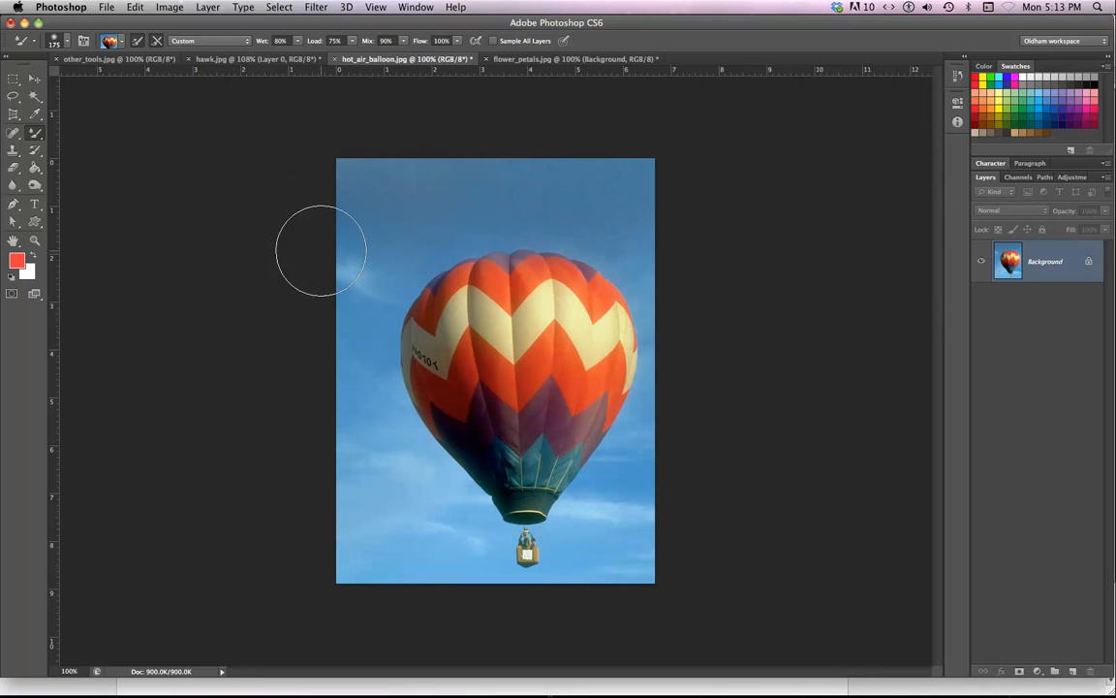
pyautogui.moveTo(300, 407)
pyautogui.mouseDown()
pyautogui.moveTo(344, 569)
pyautogui.moveTo(306, 474)
pyautogui.moveTo(309, 492)
pyautogui.moveTo(283, 497)
pyautogui.moveTo(404, 616)
pyautogui.mouseUp()
pyautogui.press('super+z')
# Step: Set the Mixer Brush to Load Solid Colors Only and paint sampled orange over the balloon's crown, middle and basket
pyautogui.click(122, 43)
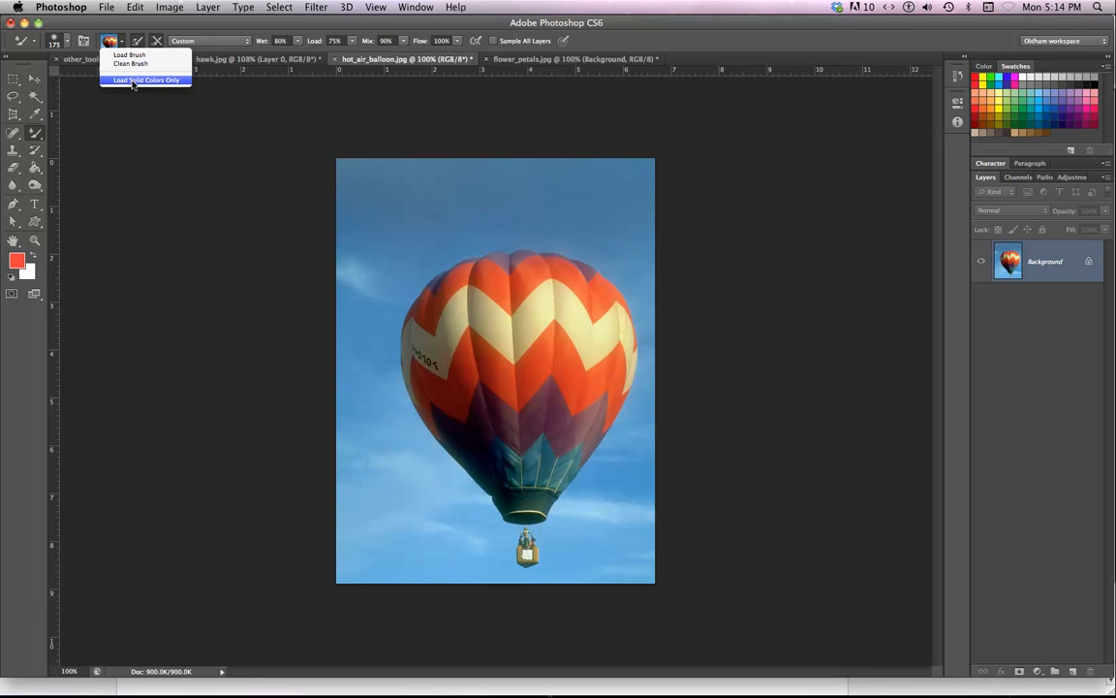
pyautogui.click(133, 81)
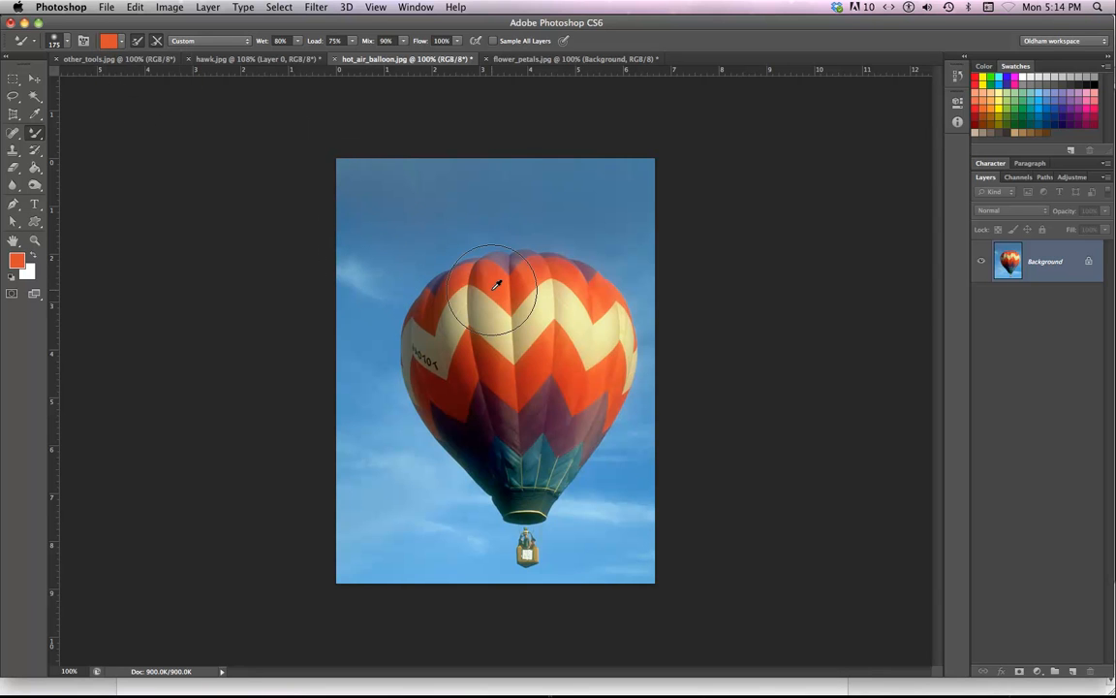
pyautogui.moveTo(496, 284)
pyautogui.mouseDown()
pyautogui.moveTo(456, 272)
pyautogui.moveTo(489, 266)
pyautogui.moveTo(465, 281)
pyautogui.moveTo(485, 261)
pyautogui.mouseUp()
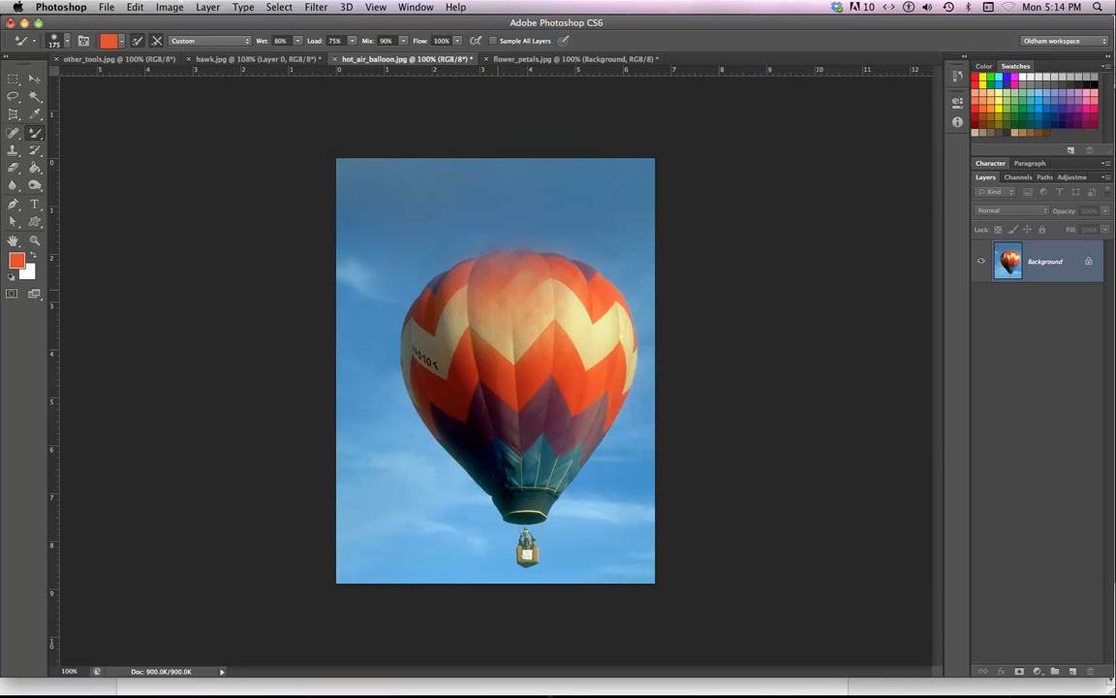
pyautogui.moveTo(436, 354)
pyautogui.mouseDown()
pyautogui.moveTo(479, 399)
pyautogui.moveTo(516, 394)
pyautogui.moveTo(516, 406)
pyautogui.mouseUp()
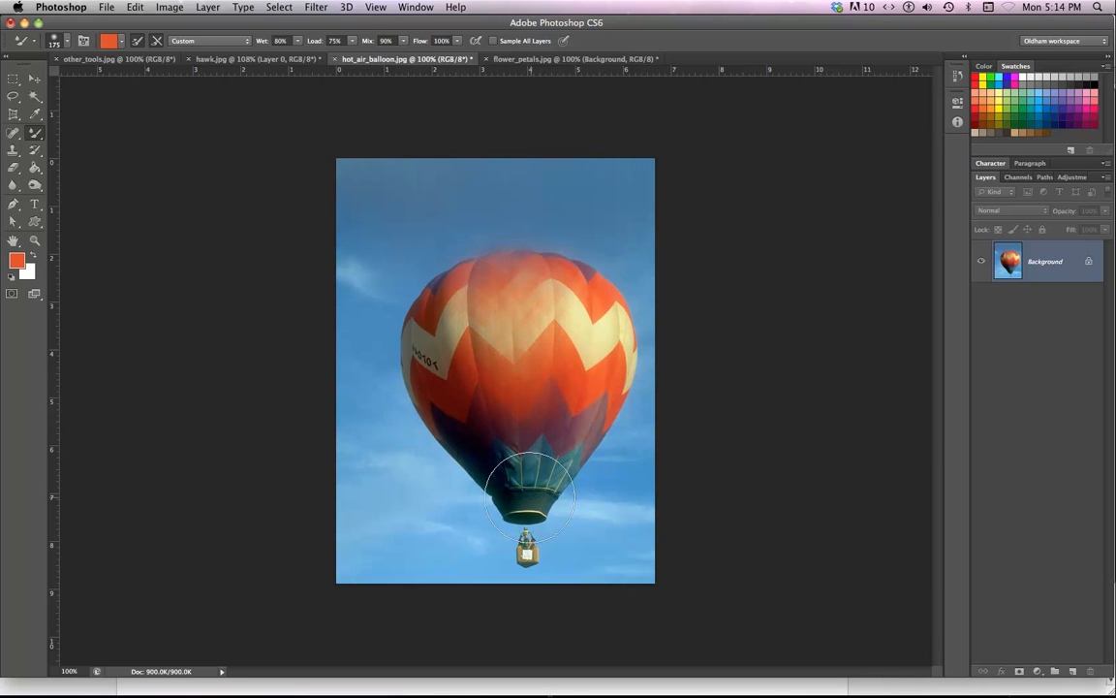
pyautogui.moveTo(529, 497)
pyautogui.mouseDown()
pyautogui.moveTo(523, 536)
pyautogui.moveTo(548, 542)
pyautogui.moveTo(519, 538)
pyautogui.mouseUp()
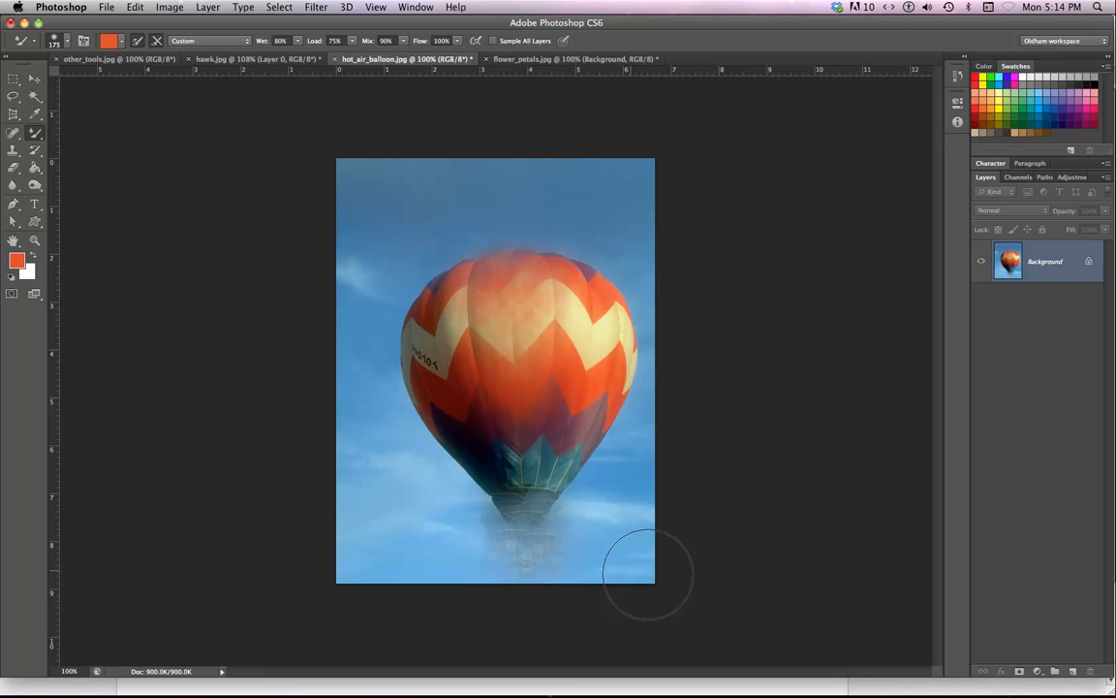
# Step: Undo the orange Mixer Brush strokes on the balloon and the earlier stroke across the upper sky
pyautogui.press('super+alt+z')
pyautogui.press('super+alt+z')
pyautogui.press('super+alt+z')
pyautogui.press('super+alt+z')
pyautogui.press('super+alt+z')
pyautogui.press('super+alt+z')
pyautogui.press('super+alt+z')
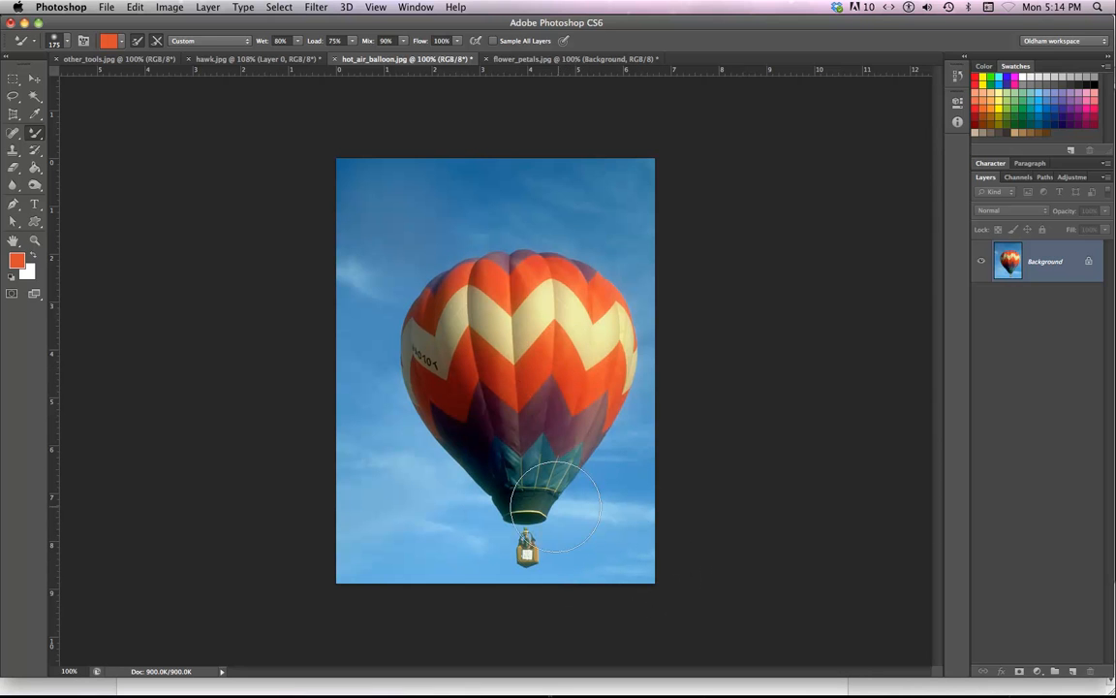
# Step: Turn off Load Solid Colors Only, enlarge the Mixer Brush to 300, and try smearing the balloon and basket across the sky
pyautogui.click(121, 40)
pyautogui.click(123, 80)
pyautogui.press(']')
pyautogui.press(']')
pyautogui.press(']')
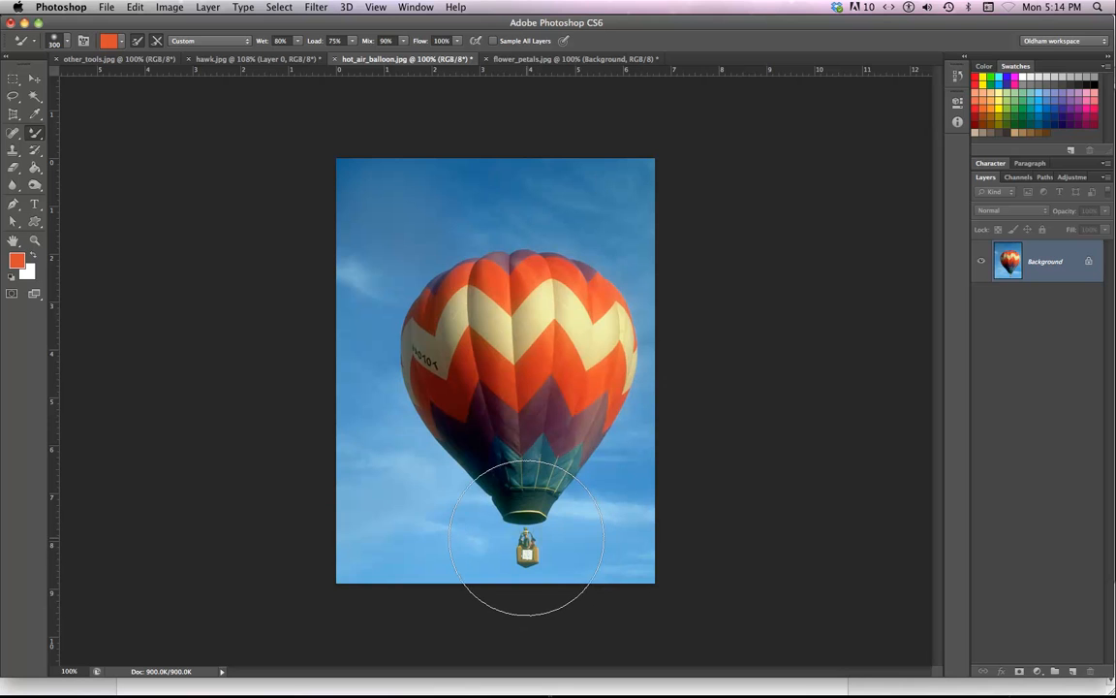
pyautogui.moveTo(528, 552)
pyautogui.mouseDown()
pyautogui.moveTo(426, 541)
pyautogui.moveTo(291, 492)
pyautogui.mouseUp()
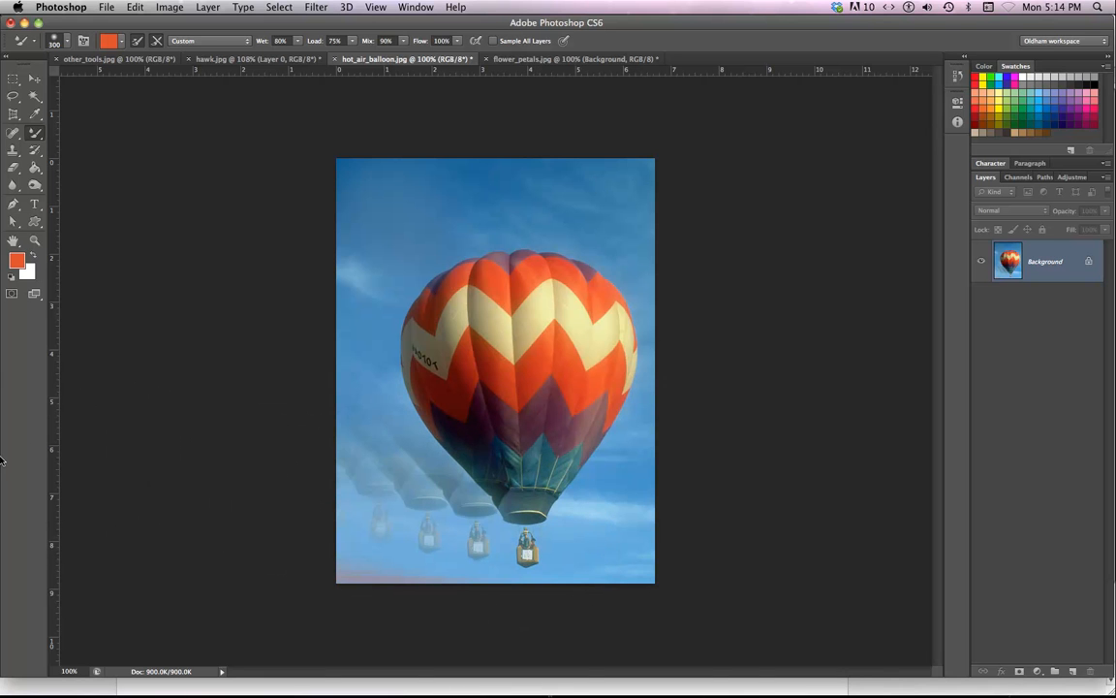
pyautogui.moveTo(465, 344); pyautogui.dragTo(320, 339)
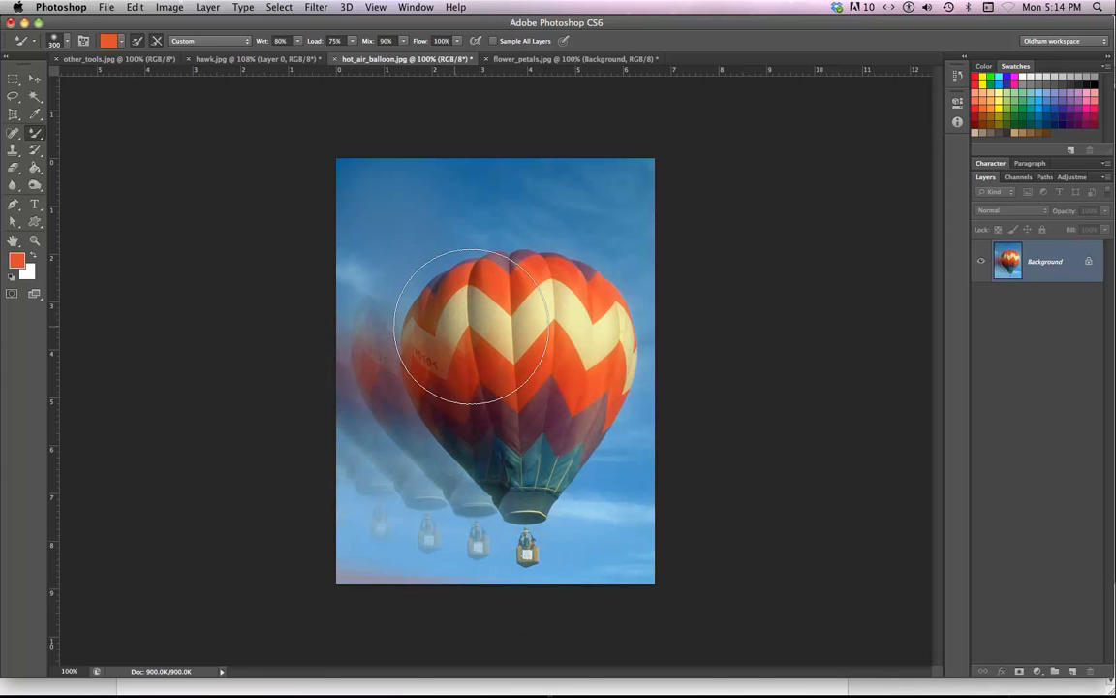
pyautogui.moveTo(471, 327)
pyautogui.mouseDown()
pyautogui.moveTo(450, 281)
pyautogui.moveTo(266, 256)
pyautogui.moveTo(242, 232)
pyautogui.mouseUp()
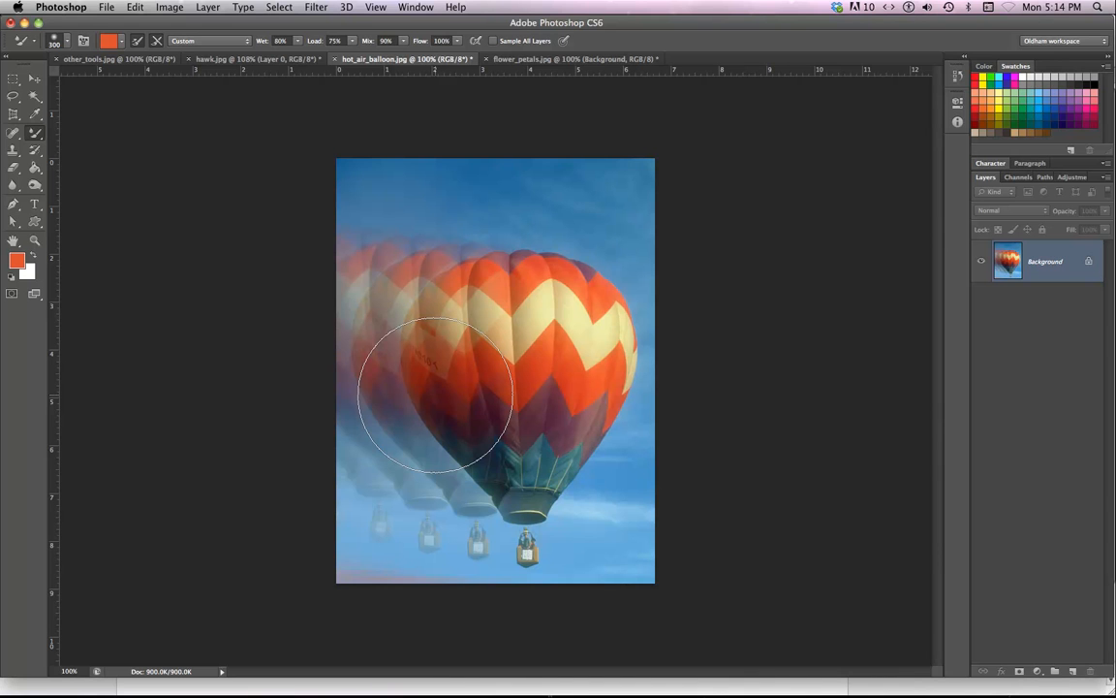
pyautogui.press('super+alt+z')
pyautogui.press('super+alt+z')
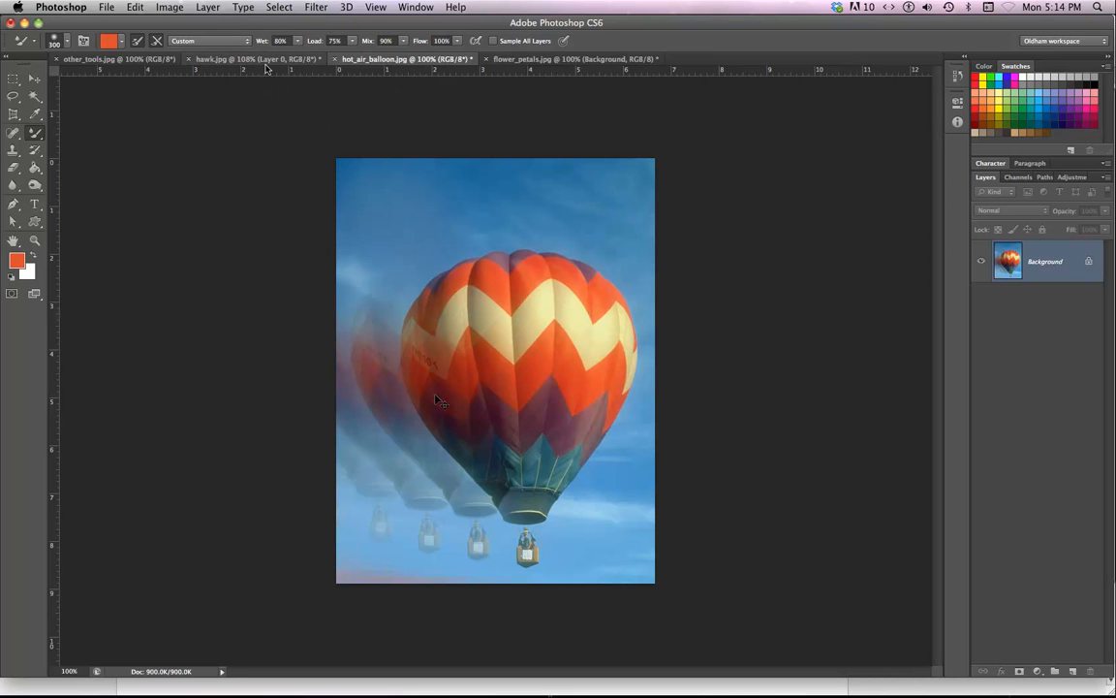
# Step: Bring up hawk.jpg and try smearing the hawk's beak into the background with the Mixer Brush, undoing the stroke
pyautogui.click(264, 60)
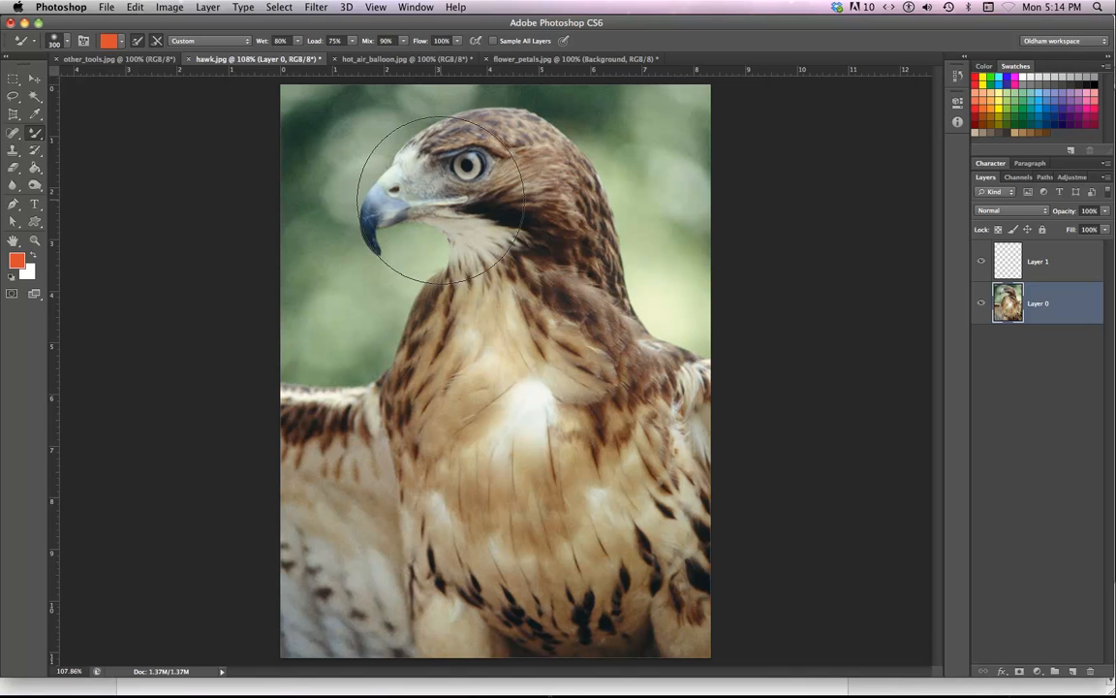
pyautogui.moveTo(444, 203); pyautogui.dragTo(295, 269)
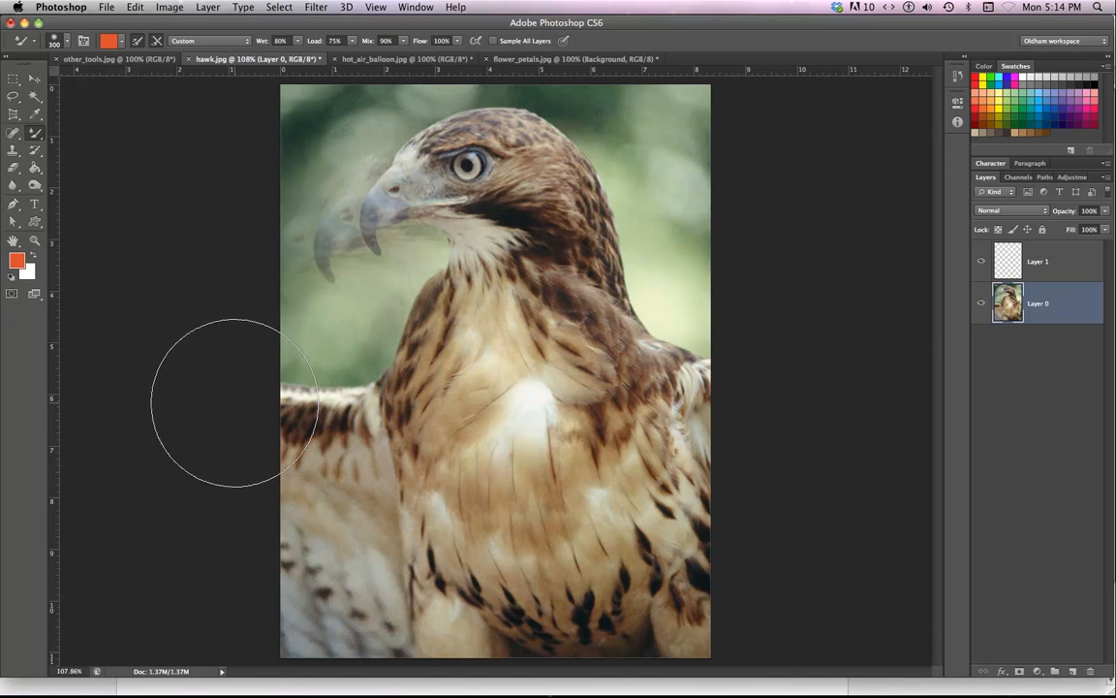
pyautogui.press('super+z')
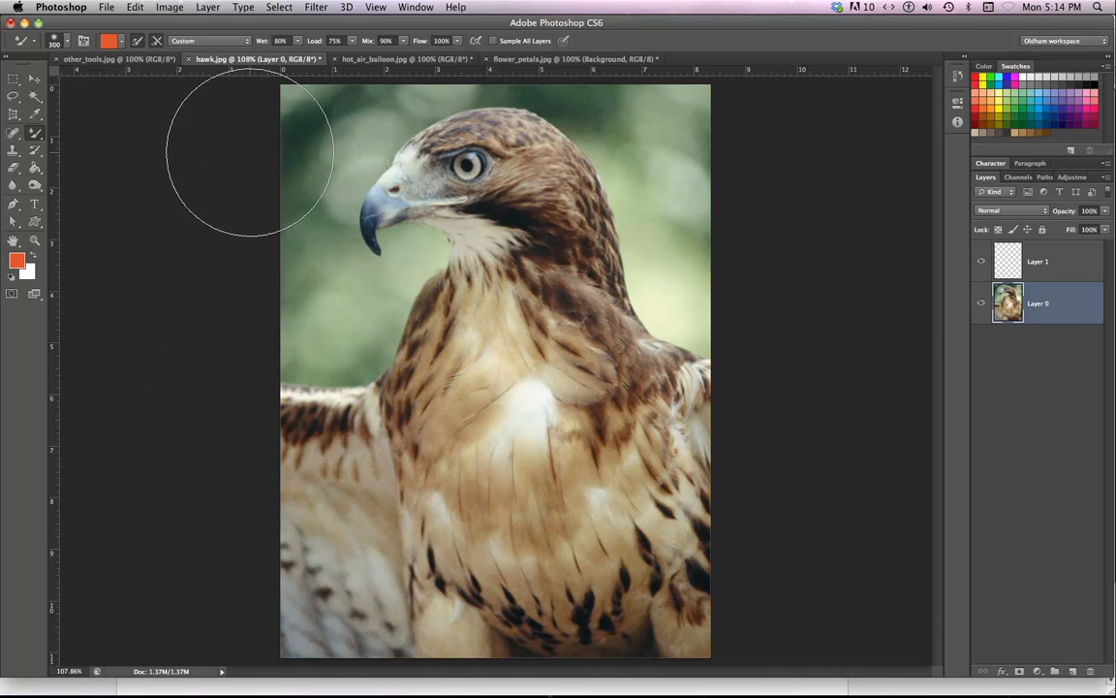
# Step: Activate the Color Replacement Tool and try recoloring the hawk's background and lower body feathers orange, undoing the strokes
pyautogui.click(34, 134)
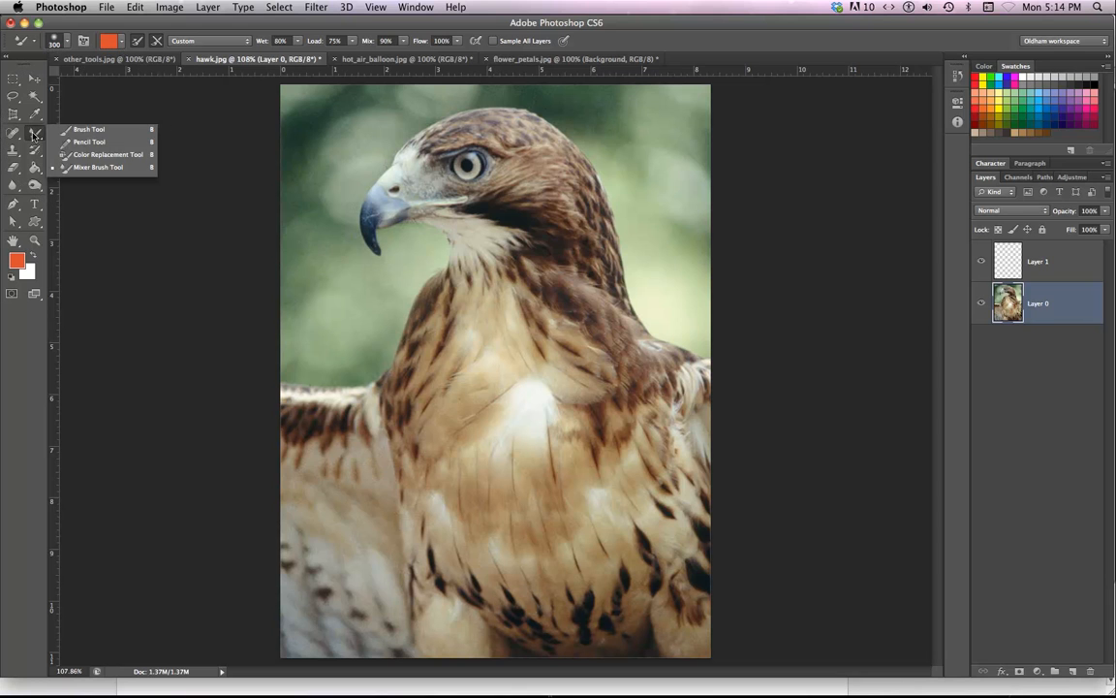
pyautogui.click(107, 158)
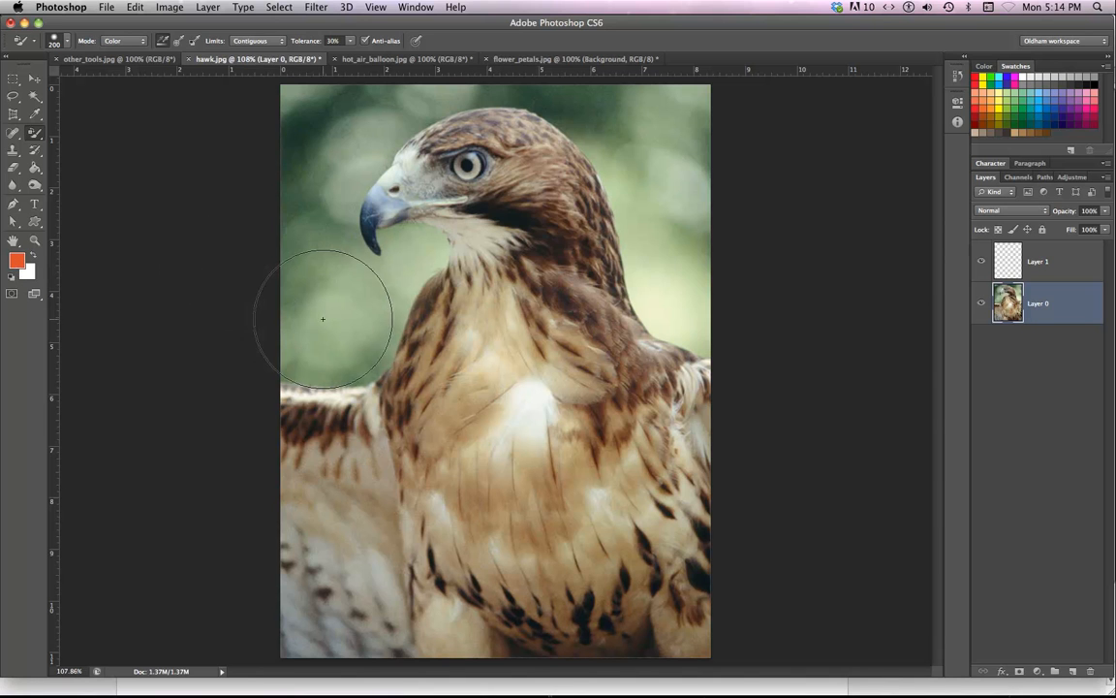
pyautogui.moveTo(323, 317)
pyautogui.mouseDown()
pyautogui.moveTo(283, 210)
pyautogui.moveTo(287, 123)
pyautogui.moveTo(319, 90)
pyautogui.mouseUp()
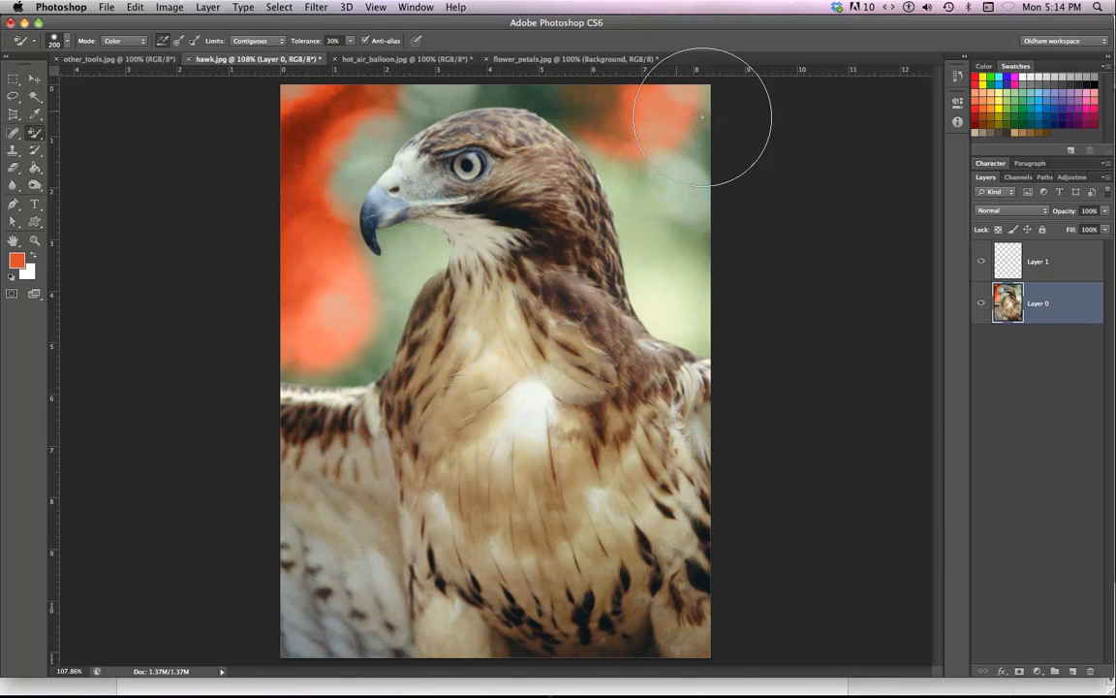
pyautogui.moveTo(711, 113)
pyautogui.mouseDown()
pyautogui.moveTo(727, 150)
pyautogui.moveTo(751, 249)
pyautogui.moveTo(701, 185)
pyautogui.mouseUp()
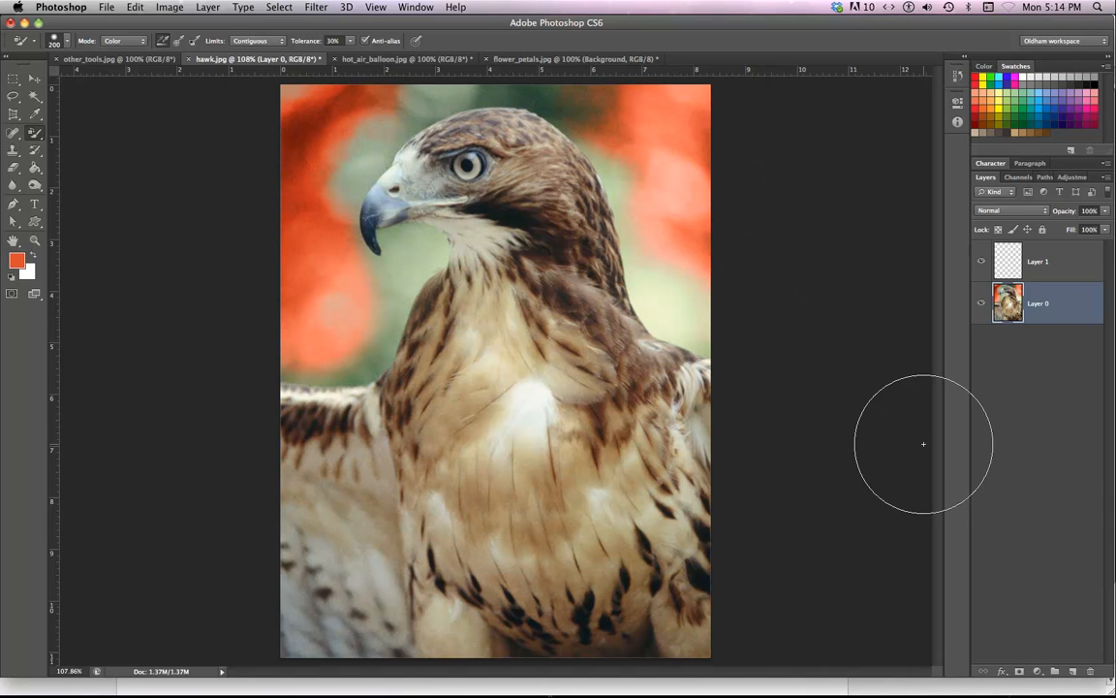
pyautogui.moveTo(703, 579)
pyautogui.mouseDown()
pyautogui.moveTo(652, 629)
pyautogui.moveTo(529, 665)
pyautogui.mouseUp()
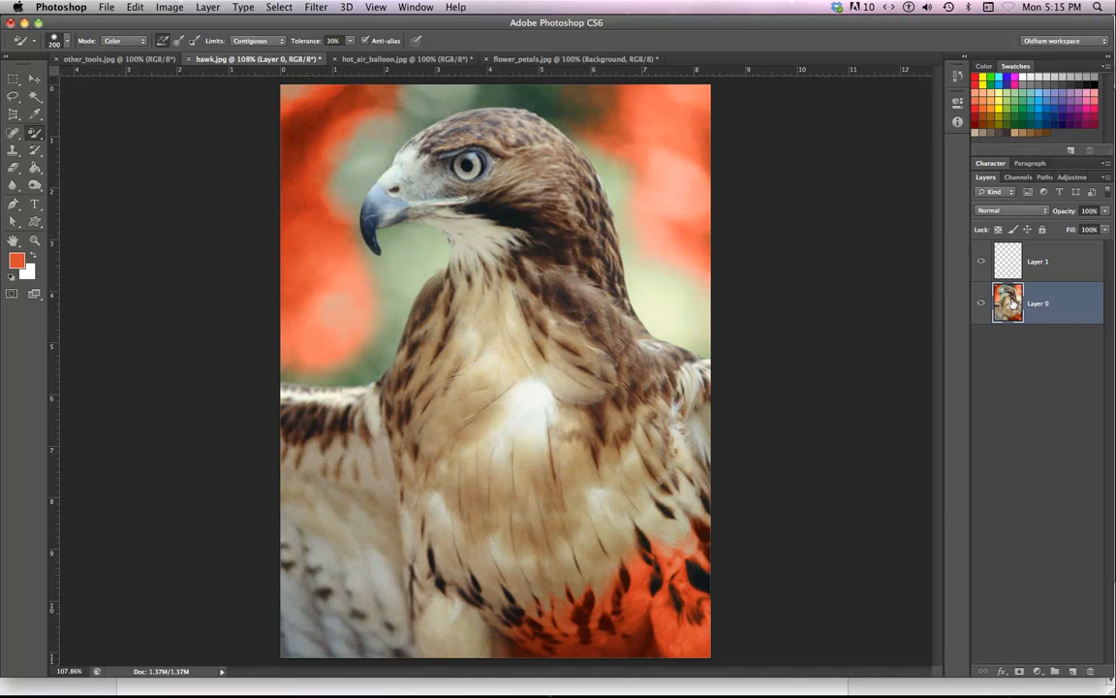
pyautogui.press('alt+super+z')
pyautogui.press('alt+super+z')
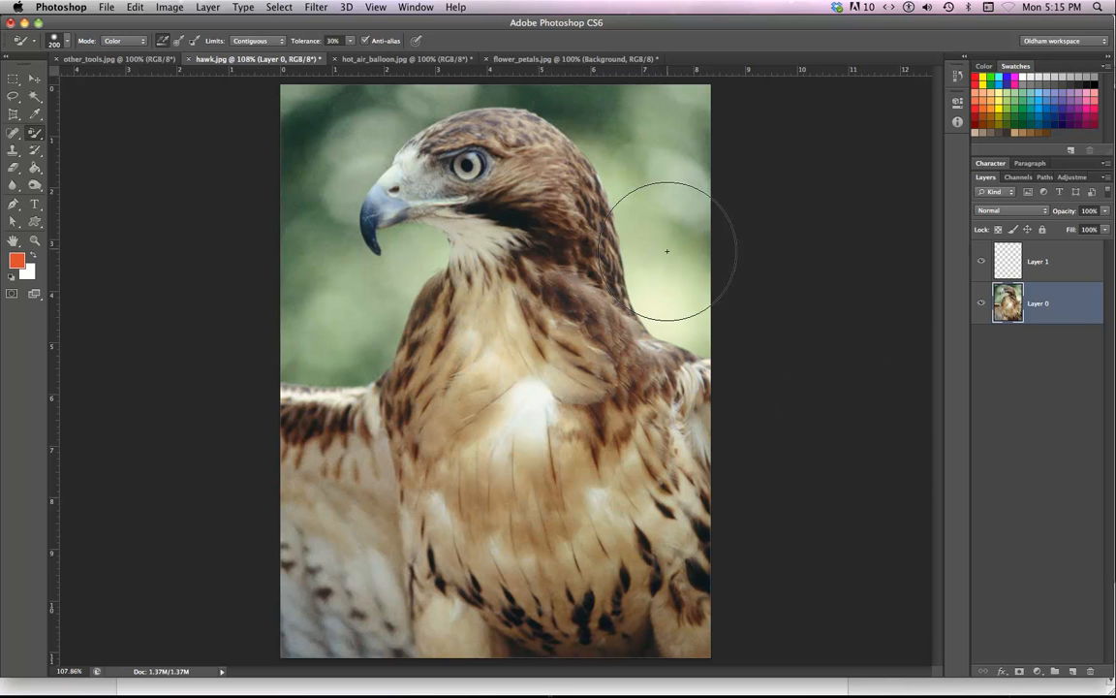
# Step: Try recoloring the hawk's eye and surrounding head feathers with the Color Replacement Tool, first in orange and again in magenta
pyautogui.click(469, 167)
pyautogui.moveTo(469, 167)
pyautogui.mouseDown()
pyautogui.moveTo(441, 140)
pyautogui.moveTo(466, 165)
pyautogui.mouseUp()
pyautogui.click(1038, 261)
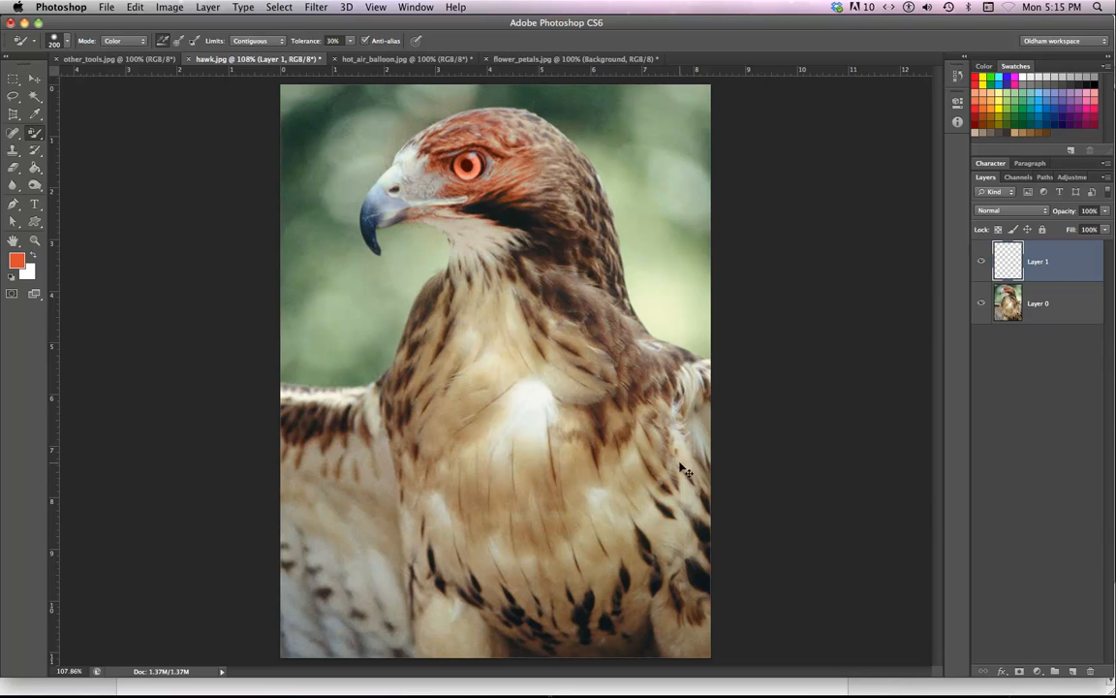
pyautogui.press('super+z')
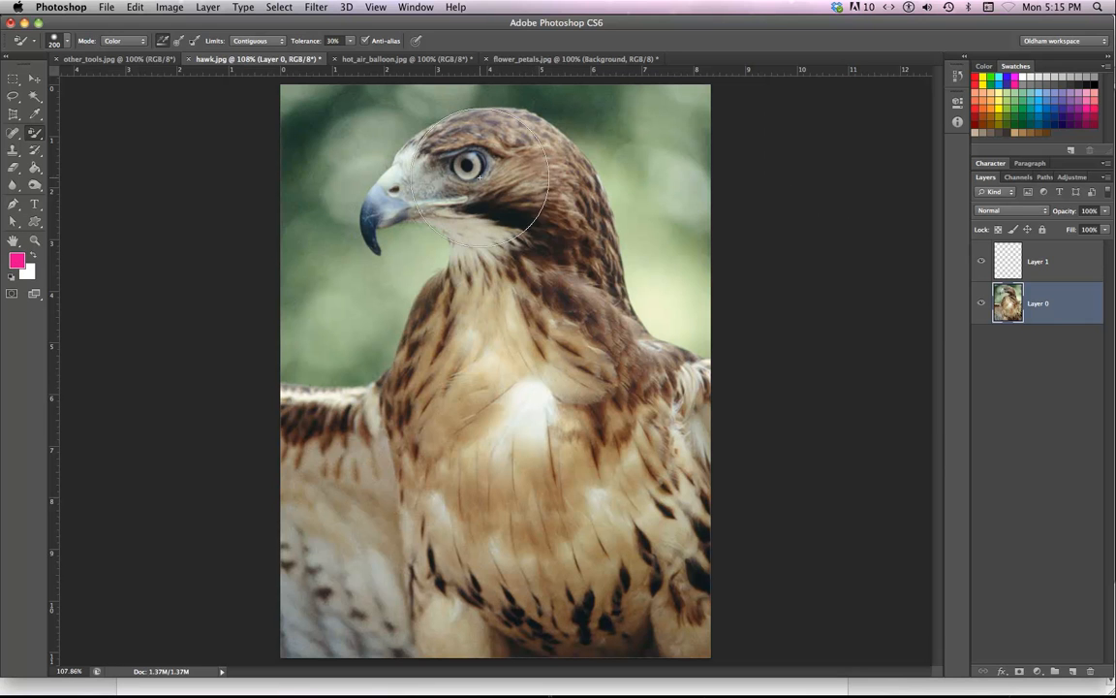
pyautogui.moveTo(489, 161); pyautogui.dragTo(448, 173)
# Step: Reselect the Color Replacement Tool, bring up hot_air_balloon.jpg, and try a magenta stroke over the upper sky, undoing it
pyautogui.rightClick(34, 133)
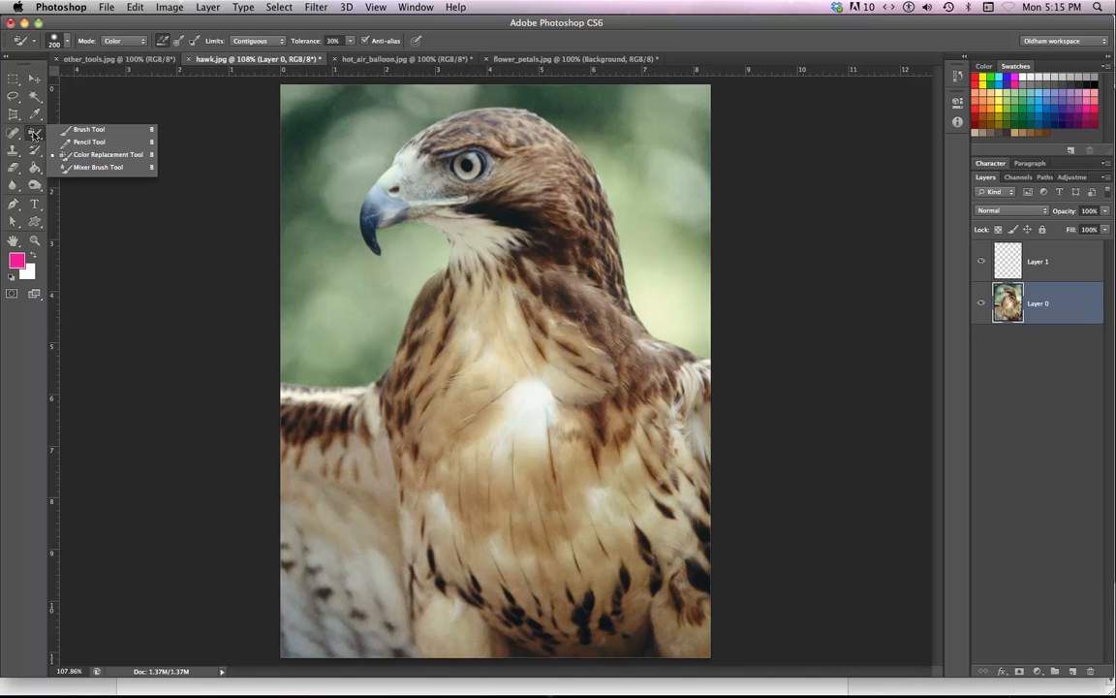
pyautogui.click(111, 156)
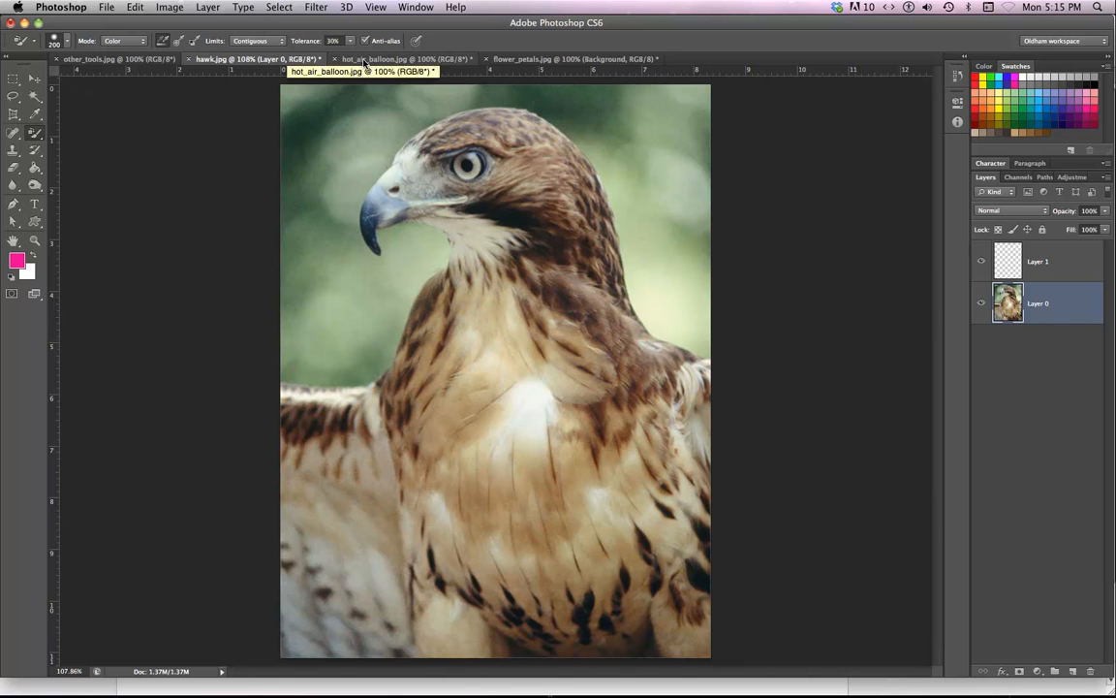
pyautogui.click(364, 62)
pyautogui.click(516, 64)
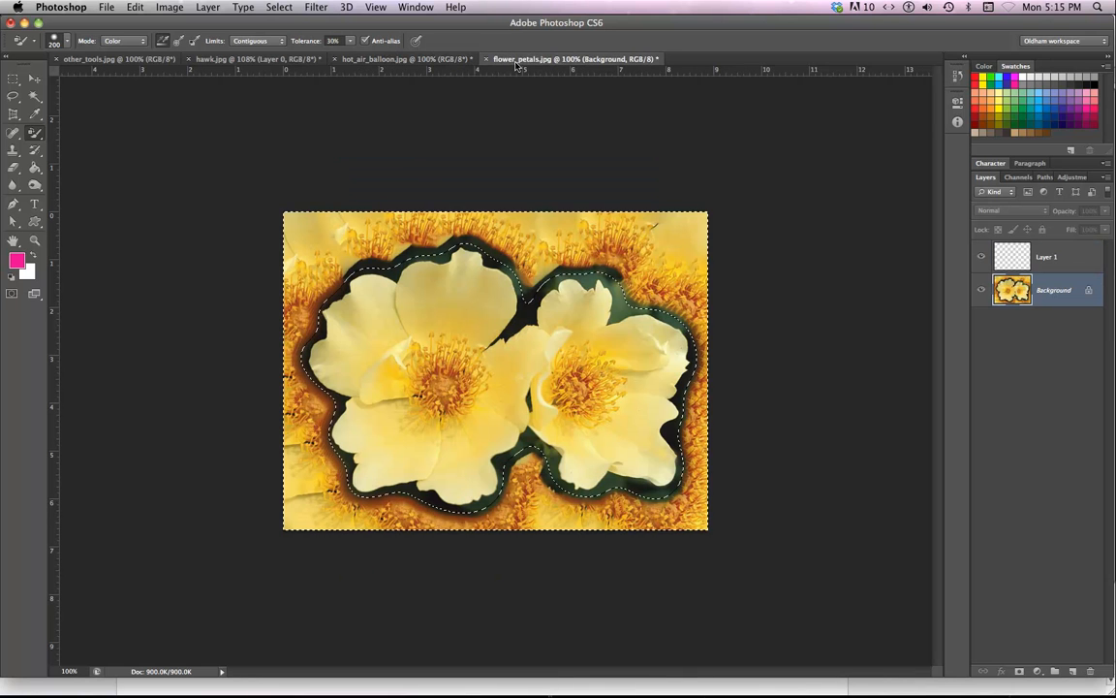
pyautogui.click(369, 60)
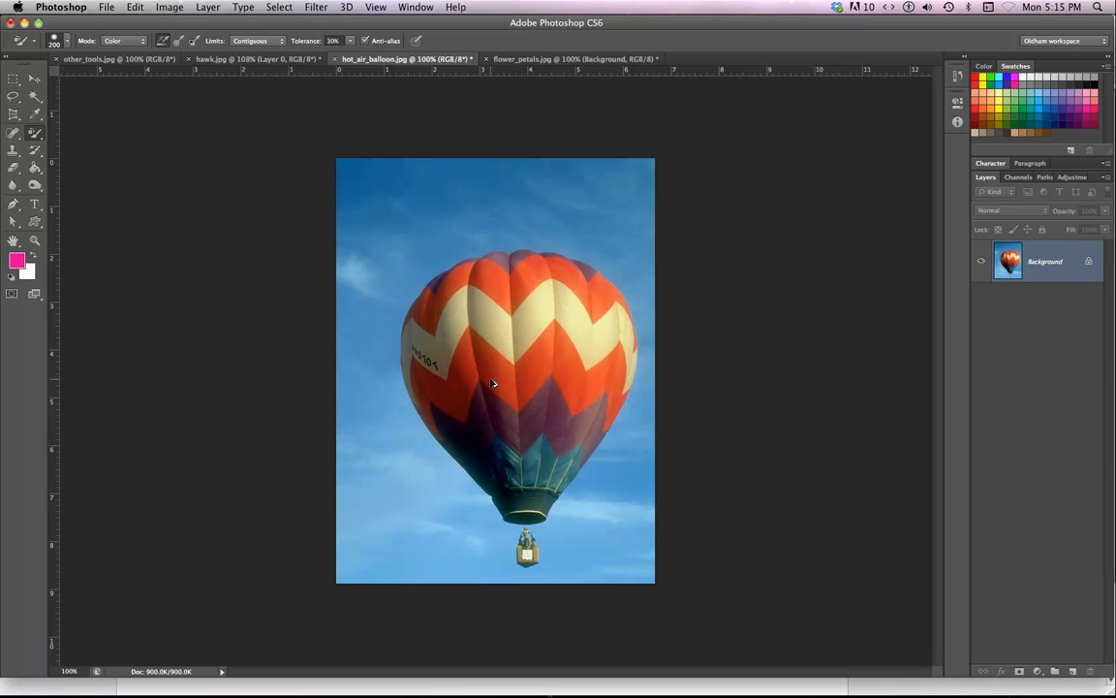
pyautogui.moveTo(428, 179); pyautogui.dragTo(339, 208)
pyautogui.press('super+z')
# Step: Try recoloring the balloon photo's upper sky magenta at 1% and again at 13% tolerance, undoing the strokes
pyautogui.moveTo(312, 43); pyautogui.dragTo(264, 42)
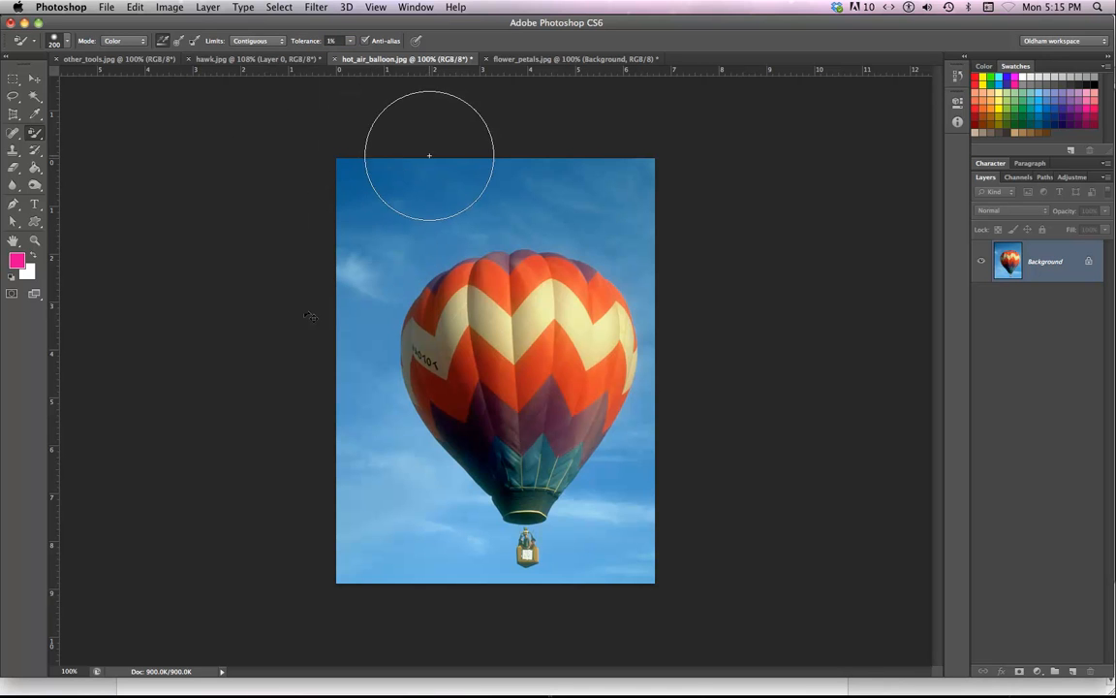
pyautogui.moveTo(383, 172); pyautogui.dragTo(354, 226)
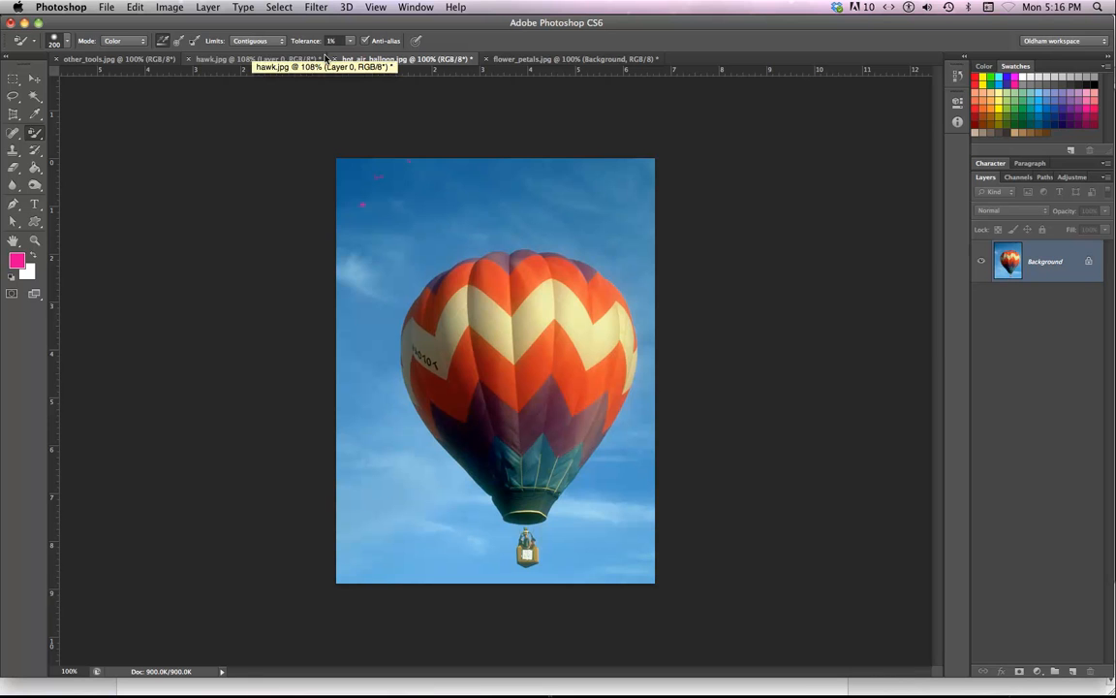
pyautogui.moveTo(308, 43); pyautogui.dragTo(319, 42)
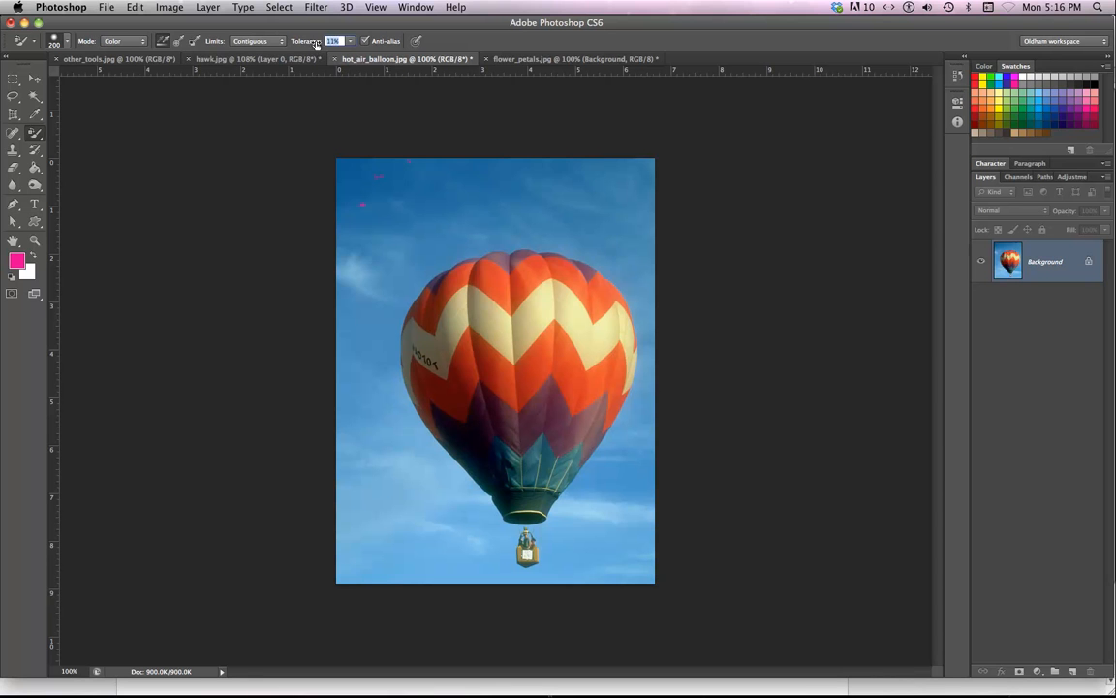
pyautogui.moveTo(409, 135)
pyautogui.mouseDown()
pyautogui.moveTo(349, 169)
pyautogui.moveTo(393, 168)
pyautogui.mouseUp()
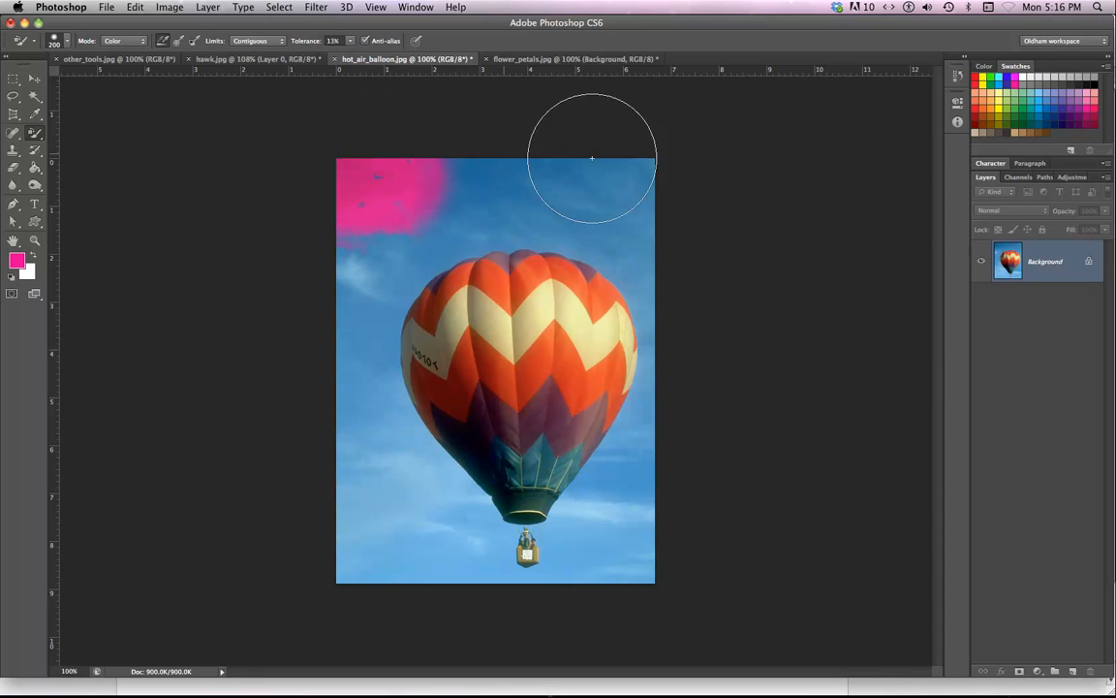
pyautogui.moveTo(591, 157); pyautogui.dragTo(607, 170)
pyautogui.press('super+alt+z')
pyautogui.press('super+alt+z')
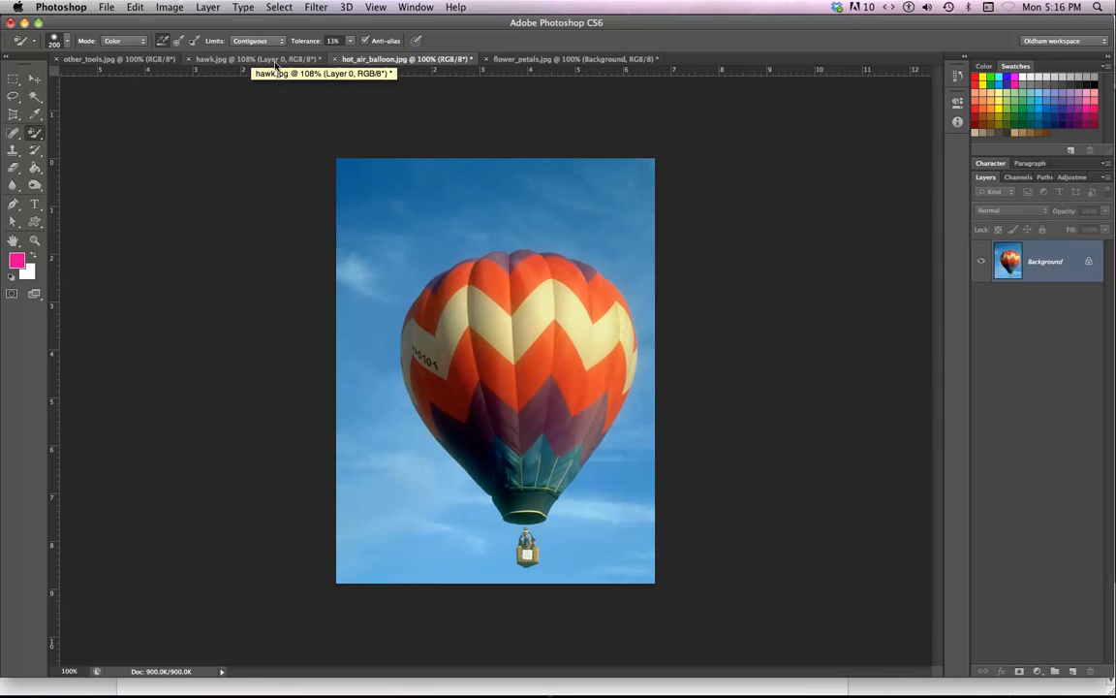
# Step: Return to hawk.jpg, pick yellow, and recolor the hawk's head, neck and upper chest, keeping Limits at Contiguous
pyautogui.click(250, 59)
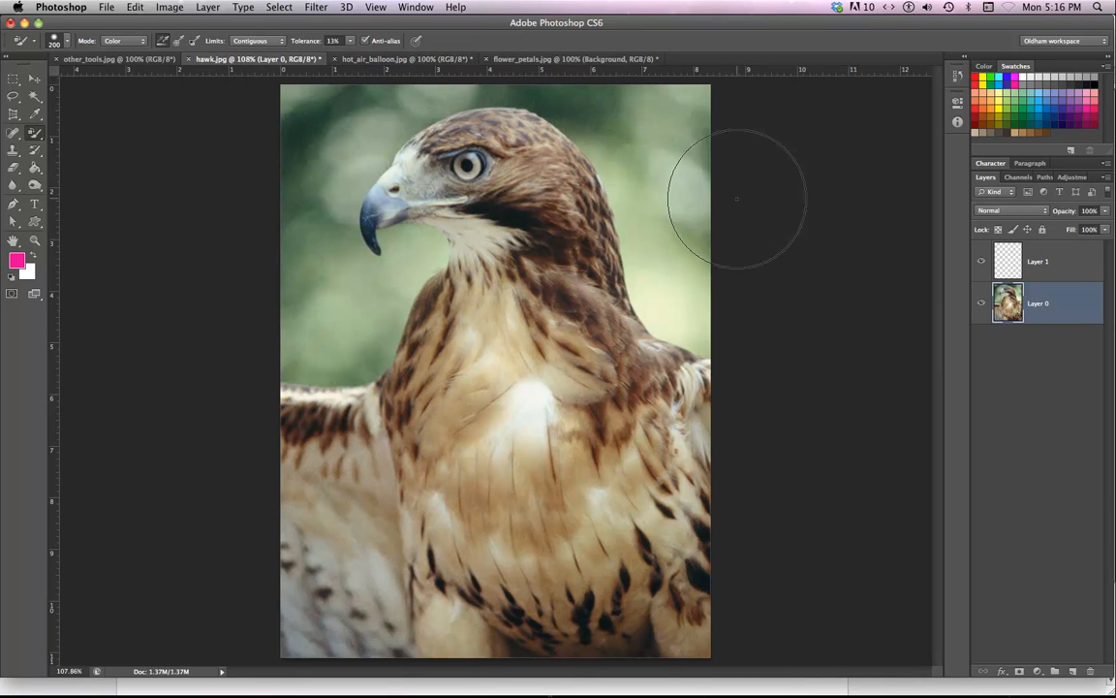
pyautogui.click(1001, 101)
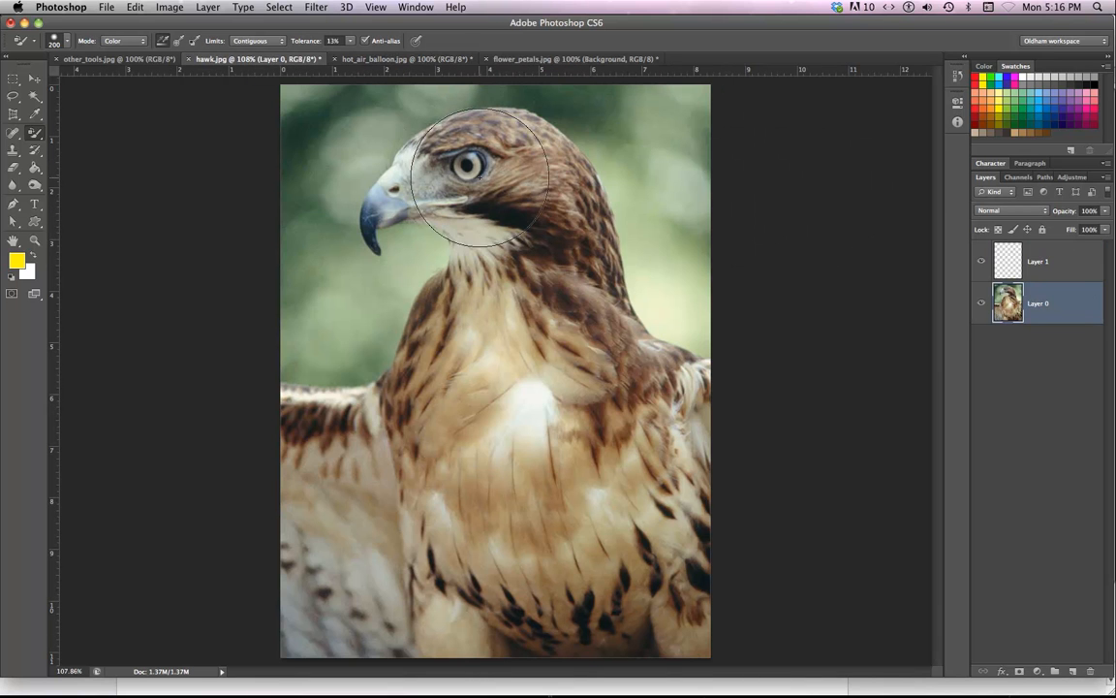
pyautogui.moveTo(416, 170)
pyautogui.mouseDown()
pyautogui.moveTo(475, 184)
pyautogui.moveTo(436, 193)
pyautogui.moveTo(533, 233)
pyautogui.moveTo(467, 237)
pyautogui.moveTo(554, 301)
pyautogui.moveTo(463, 250)
pyautogui.moveTo(426, 263)
pyautogui.moveTo(528, 407)
pyautogui.mouseUp()
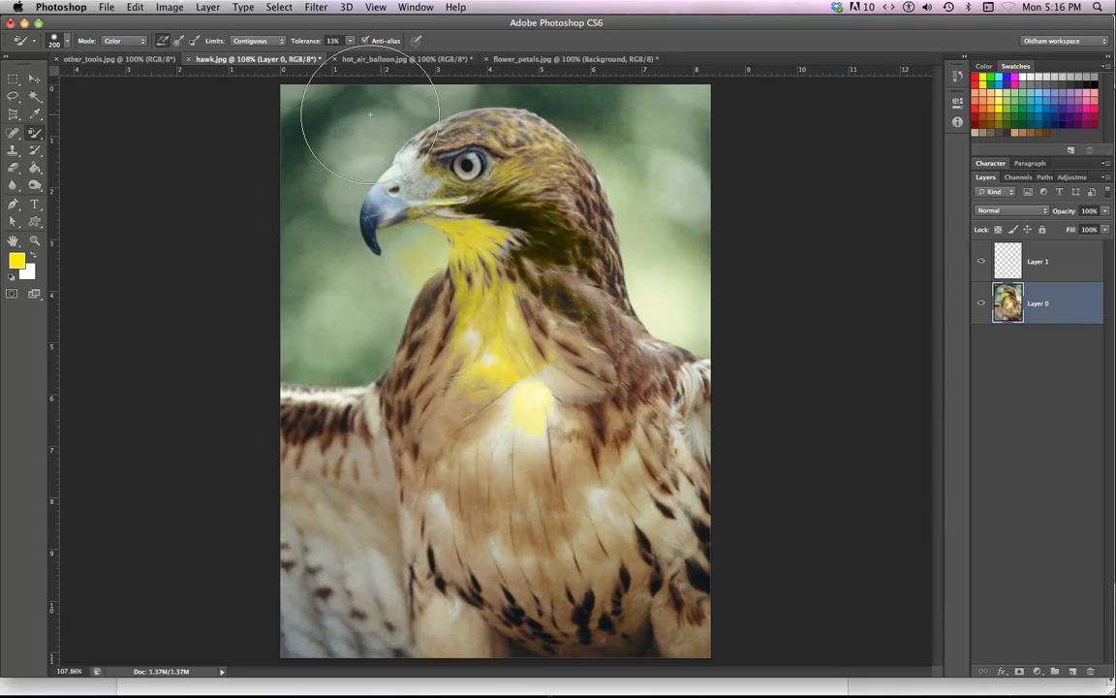
pyautogui.click(238, 44)
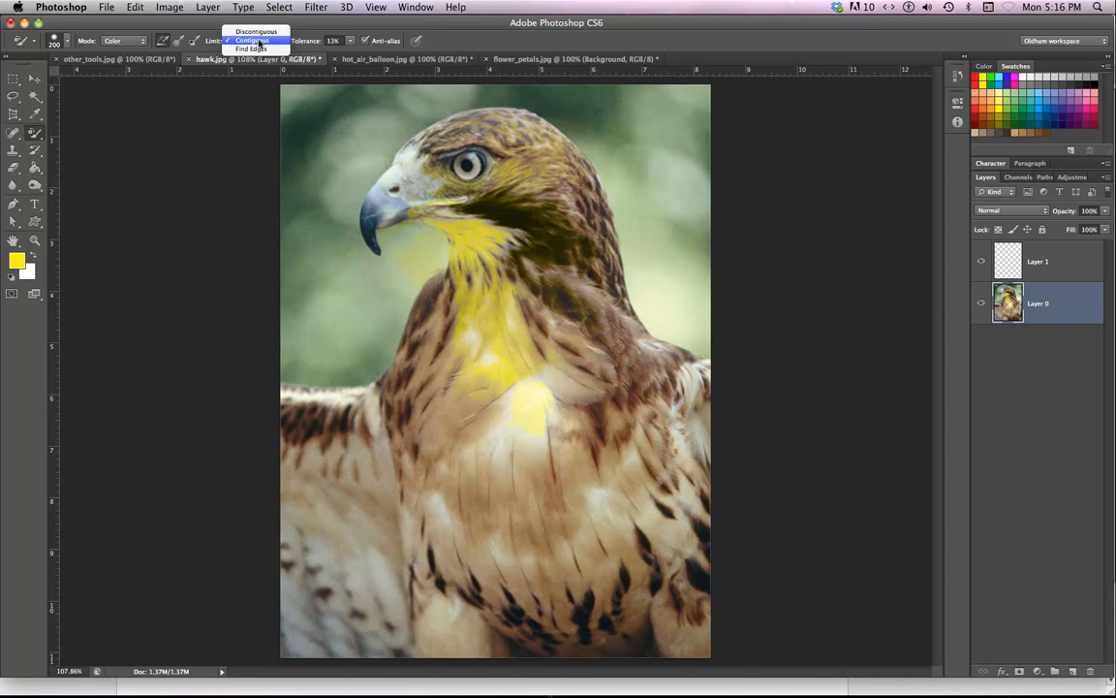
pyautogui.click(254, 40)
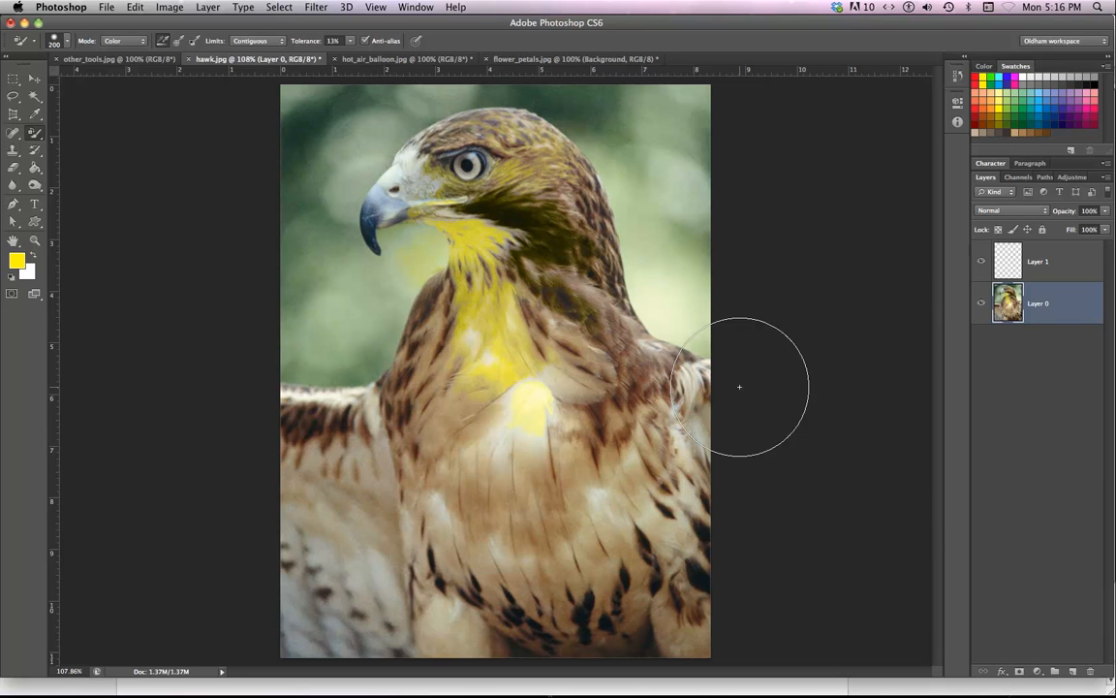
# Step: Undo the yellow recoloring and the earlier layer changes in hawk.jpg back to the state with Layer 1 copy and Layer 0's mask
pyautogui.press('super+z')
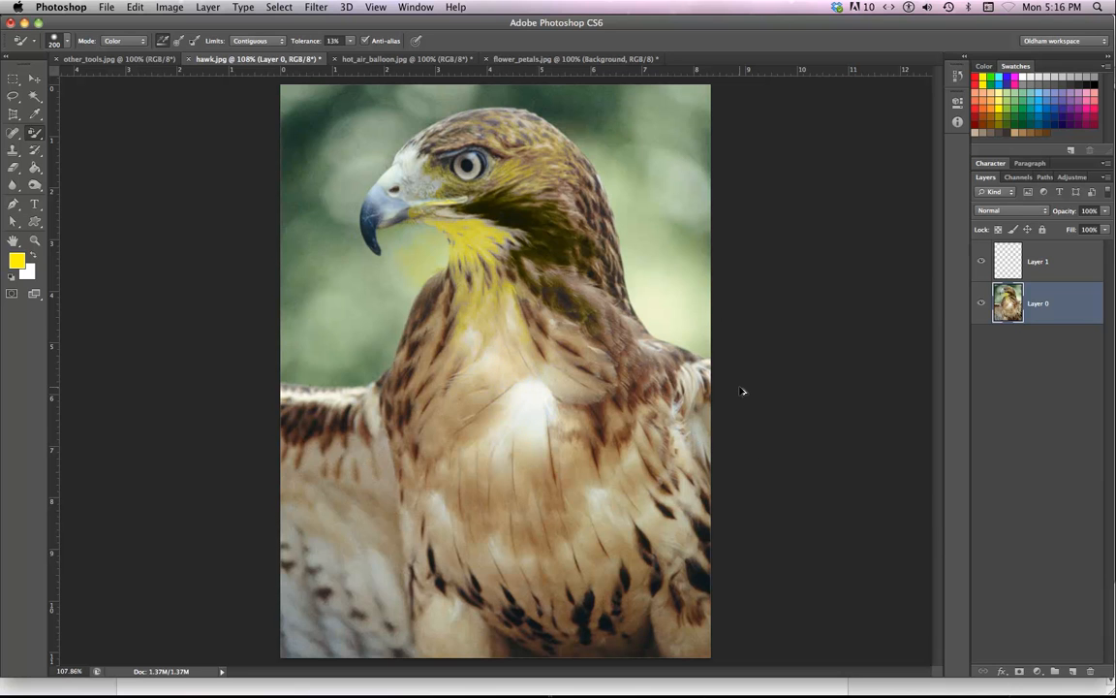
pyautogui.press('alt+super+z')
pyautogui.press('alt+super+z')
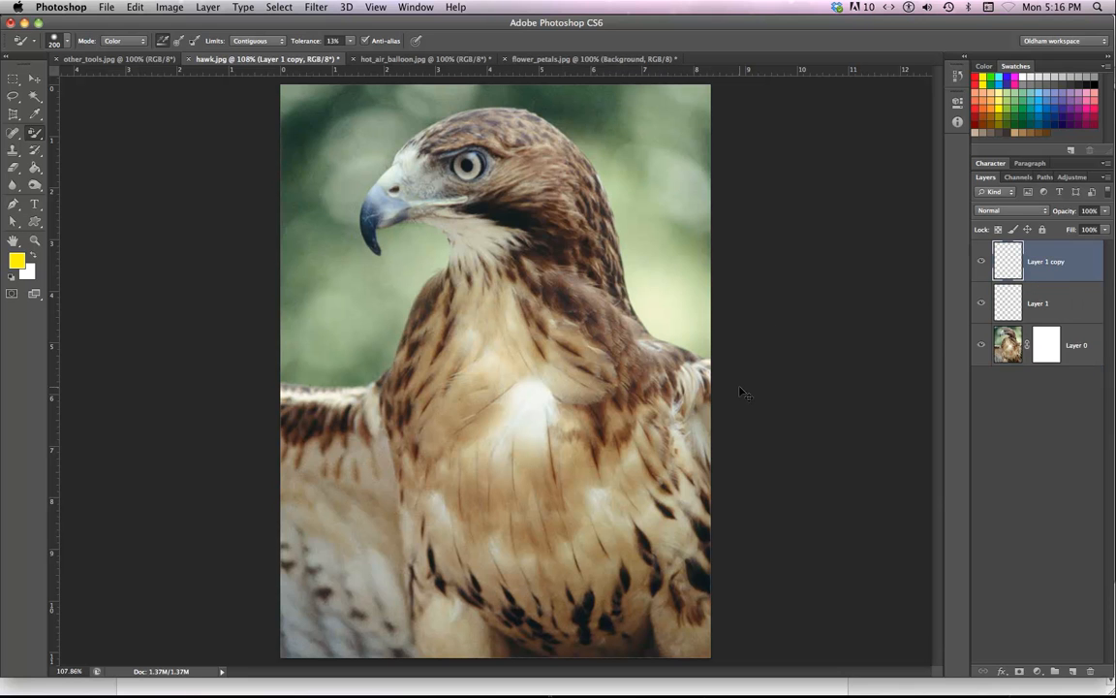
# Step: Duplicate Layer 0 in hawk.jpg and delete both Layer 1 and Layer 1 copy
pyautogui.click(1091, 352)
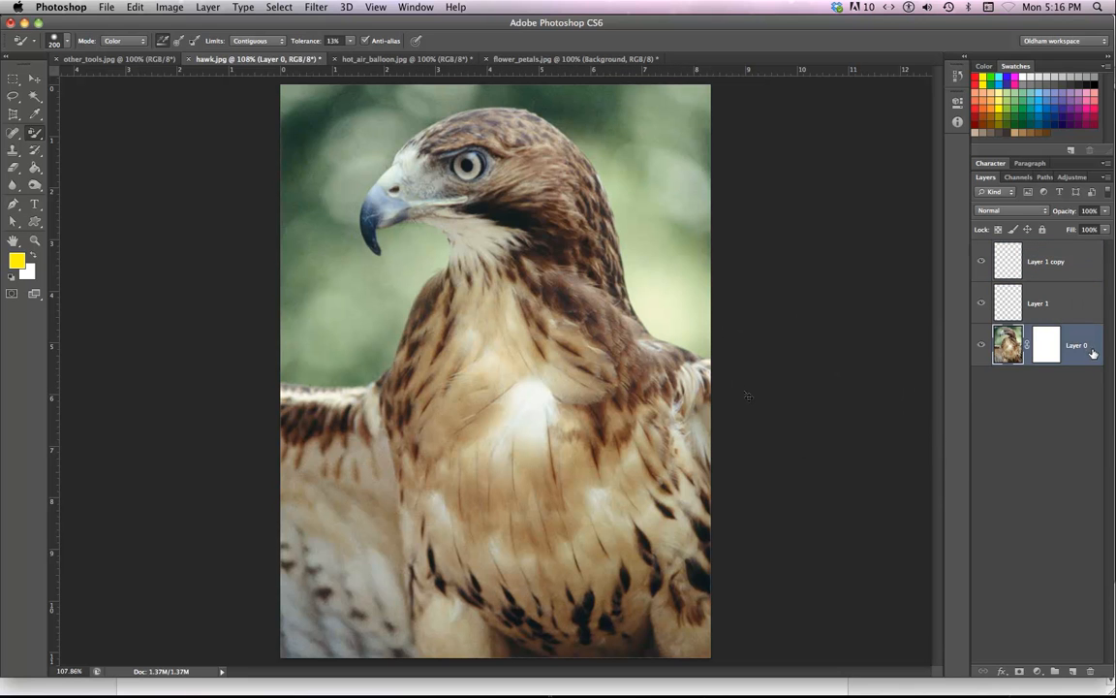
pyautogui.press('super+j')
pyautogui.click(1061, 309)
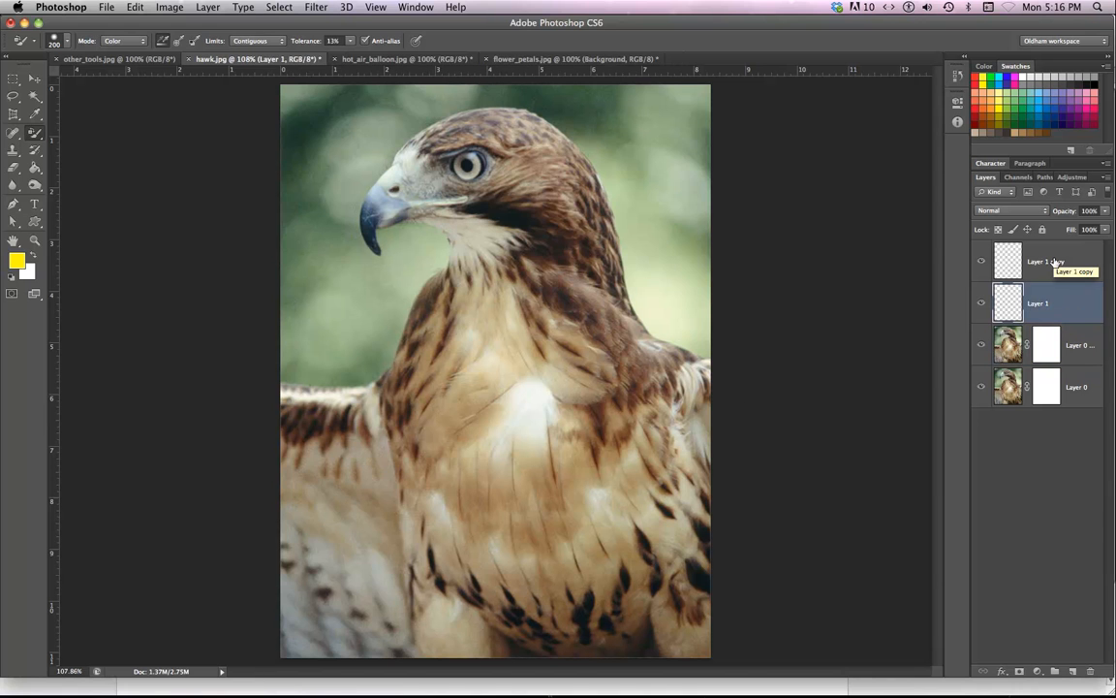
pyautogui.keyDown('shift'); pyautogui.click(1055, 261); pyautogui.keyUp('shift')
pyautogui.click(1091, 673)
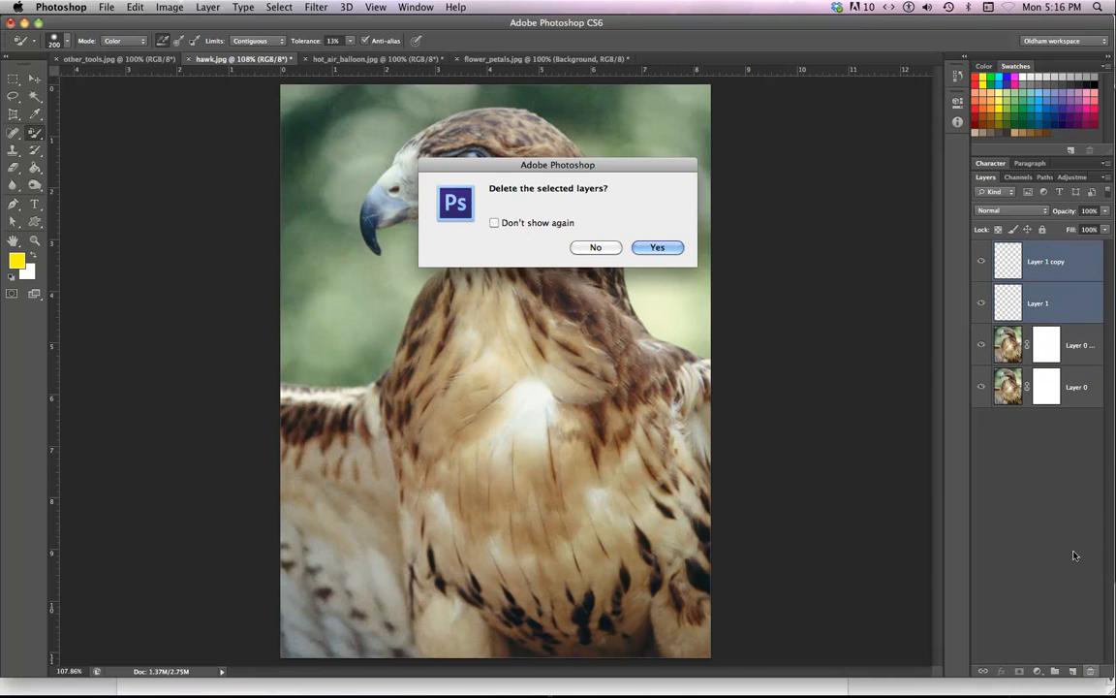
pyautogui.click(656, 247)
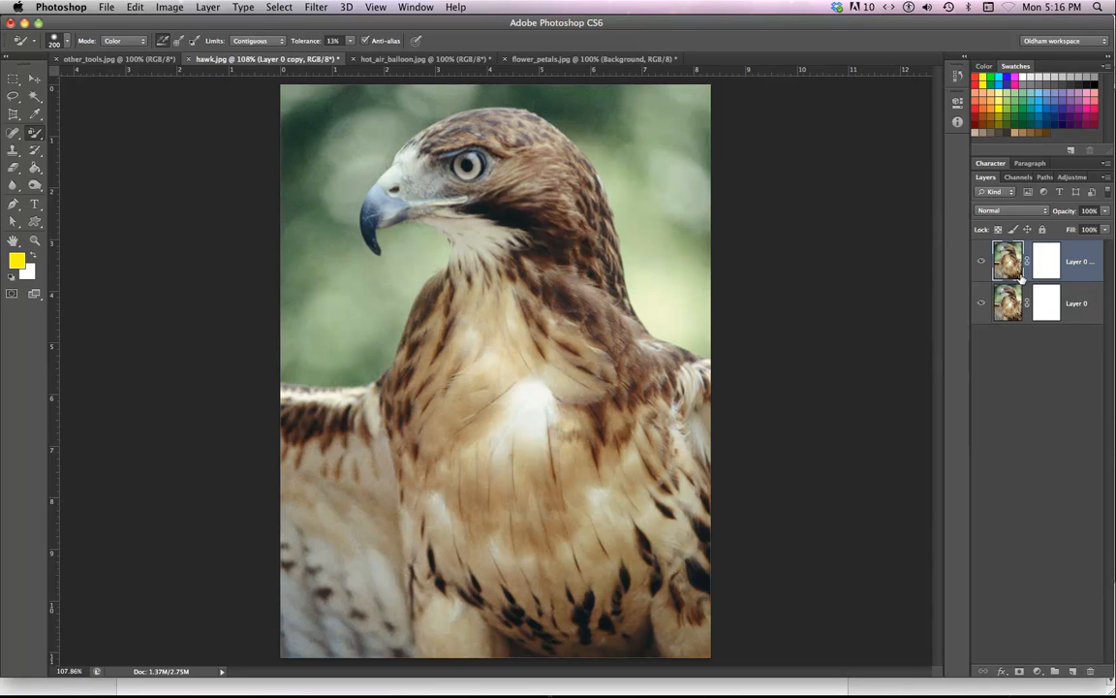
# Step: Recolor the hawk's head and the background below its beak yellow on the Layer 0 copy with the Color Replacement Tool
pyautogui.moveTo(489, 189)
pyautogui.mouseDown()
pyautogui.moveTo(377, 217)
pyautogui.moveTo(569, 215)
pyautogui.moveTo(406, 214)
pyautogui.moveTo(386, 241)
pyautogui.moveTo(383, 350)
pyautogui.moveTo(353, 383)
pyautogui.mouseUp()
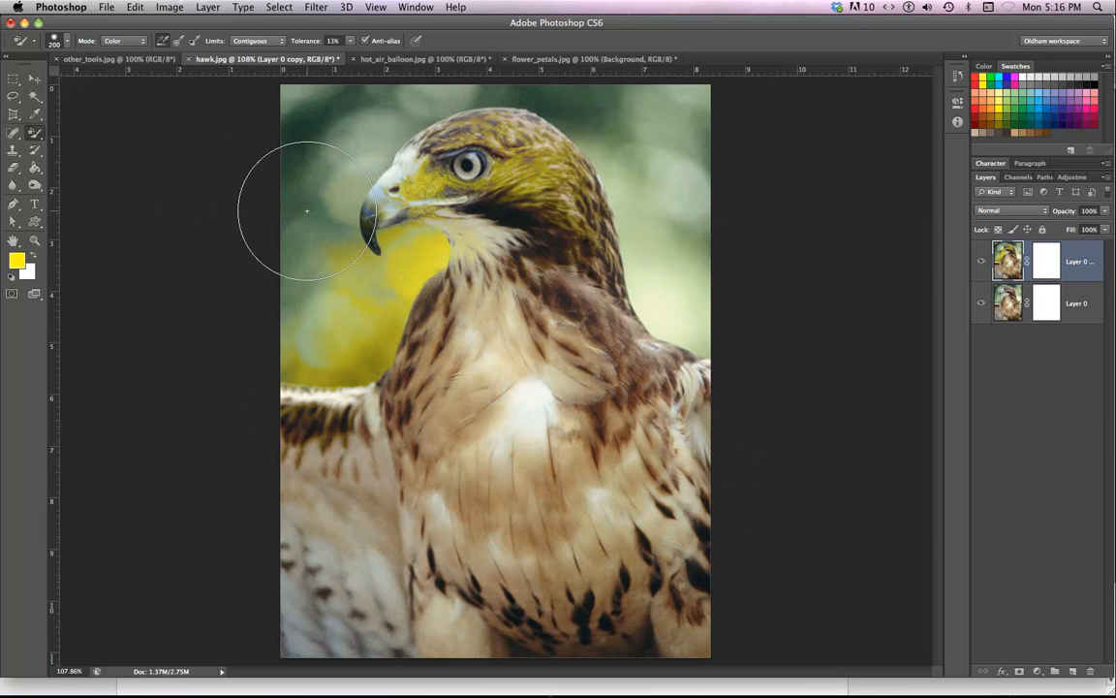
pyautogui.press('super+minus')
pyautogui.press('super+minus')
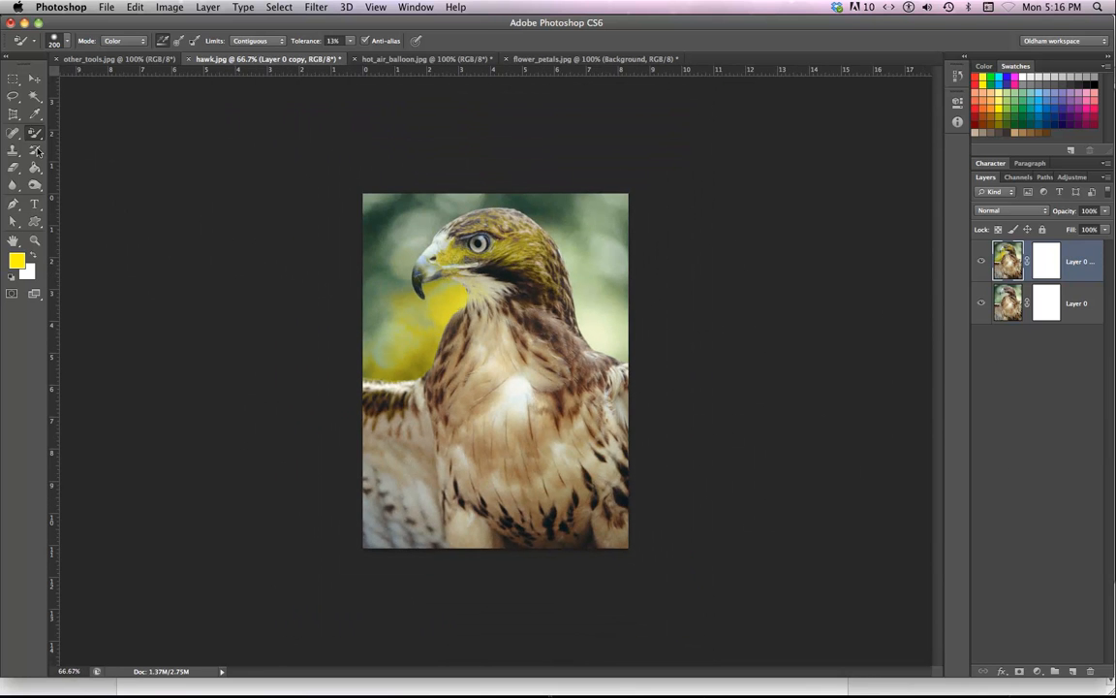
# Step: Reset the colors to default and crop outward, adding a margin around the hawk and empty canvas to its right for a second photo
pyautogui.click(15, 115)
pyautogui.click(62, 111)
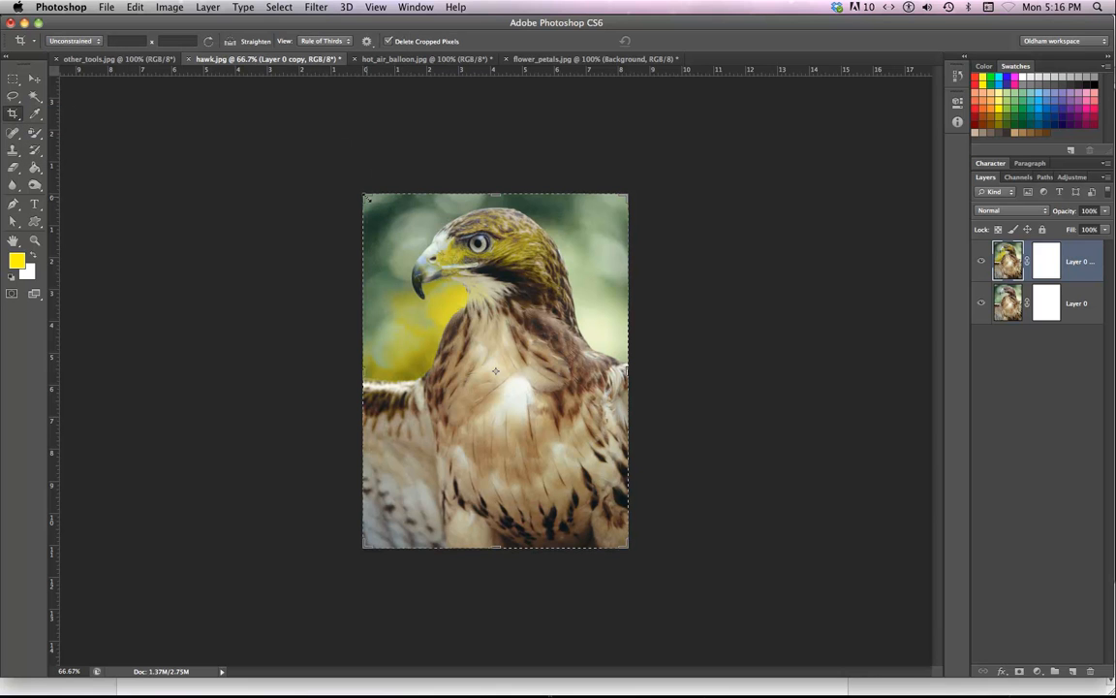
pyautogui.press('d')
pyautogui.moveTo(366, 195); pyautogui.dragTo(338, 176)
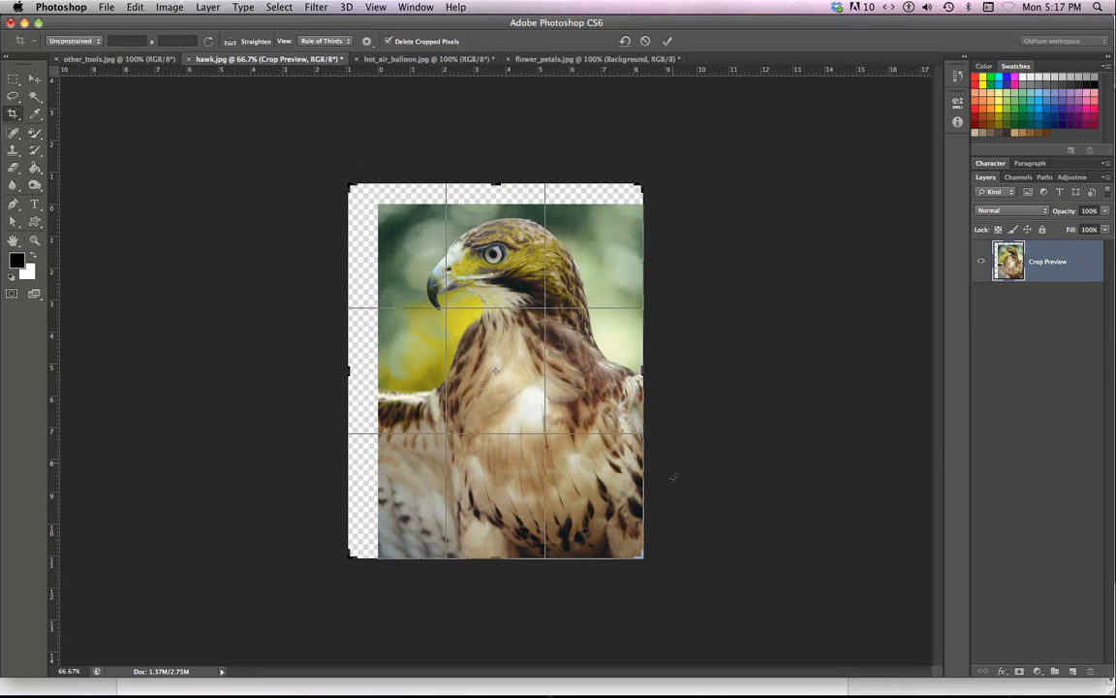
pyautogui.moveTo(644, 558); pyautogui.dragTo(807, 574)
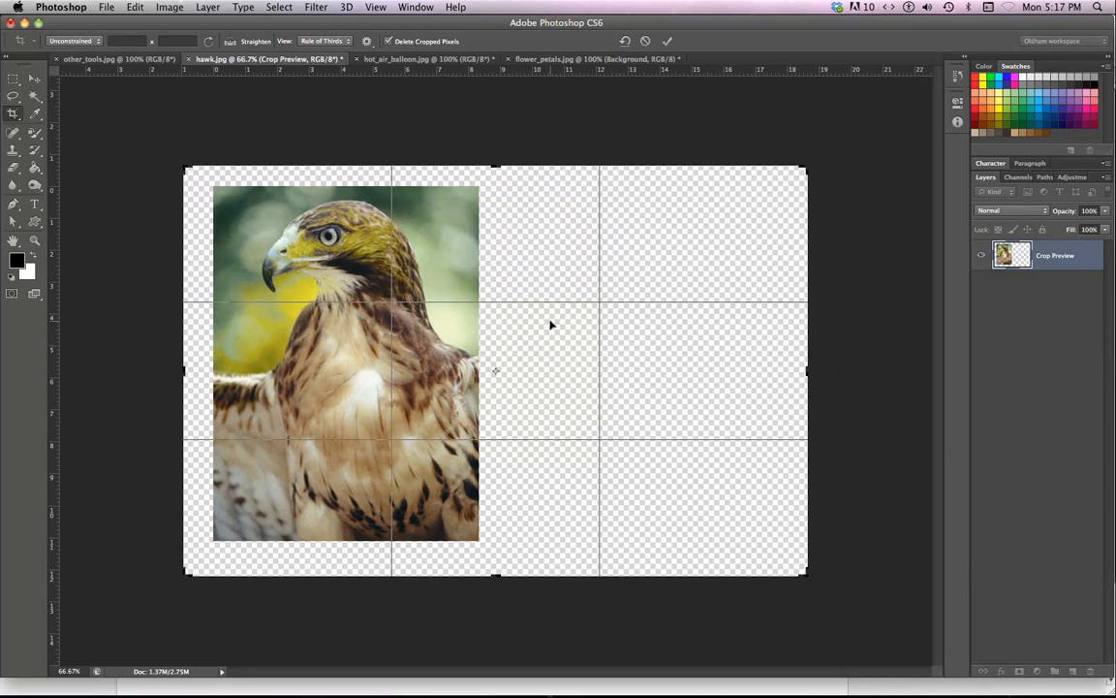
pyautogui.press('Return')
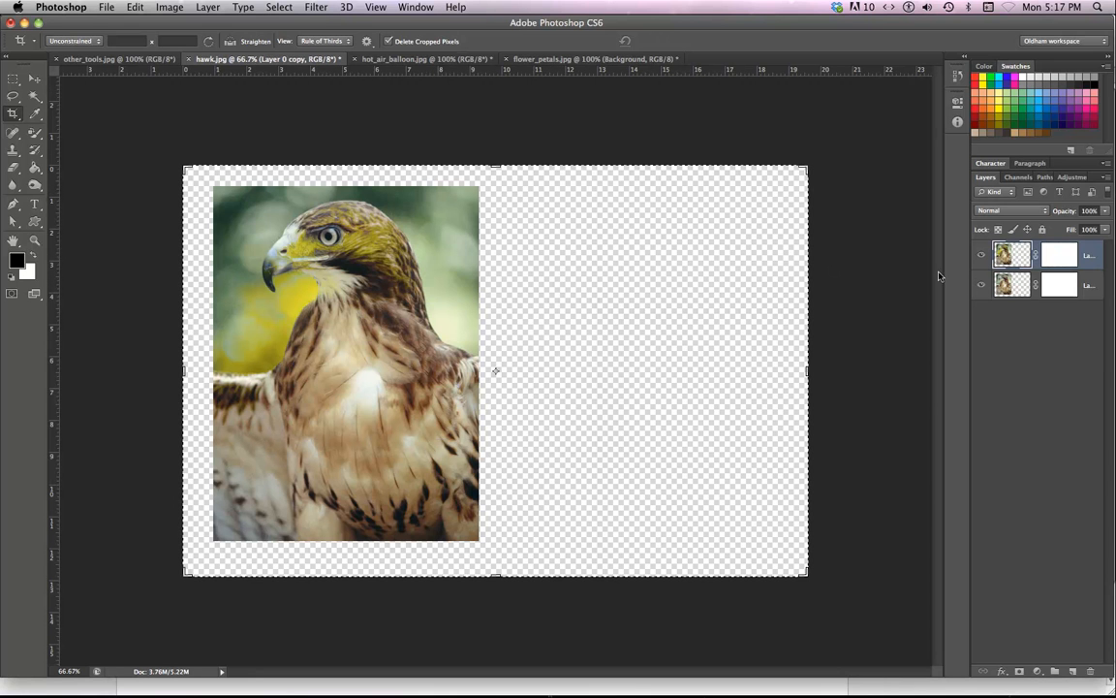
# Step: Move the yellow-recolored hawk copy into the empty canvas beside the original, level with it
pyautogui.click(36, 79)
pyautogui.moveTo(275, 320); pyautogui.dragTo(569, 316)
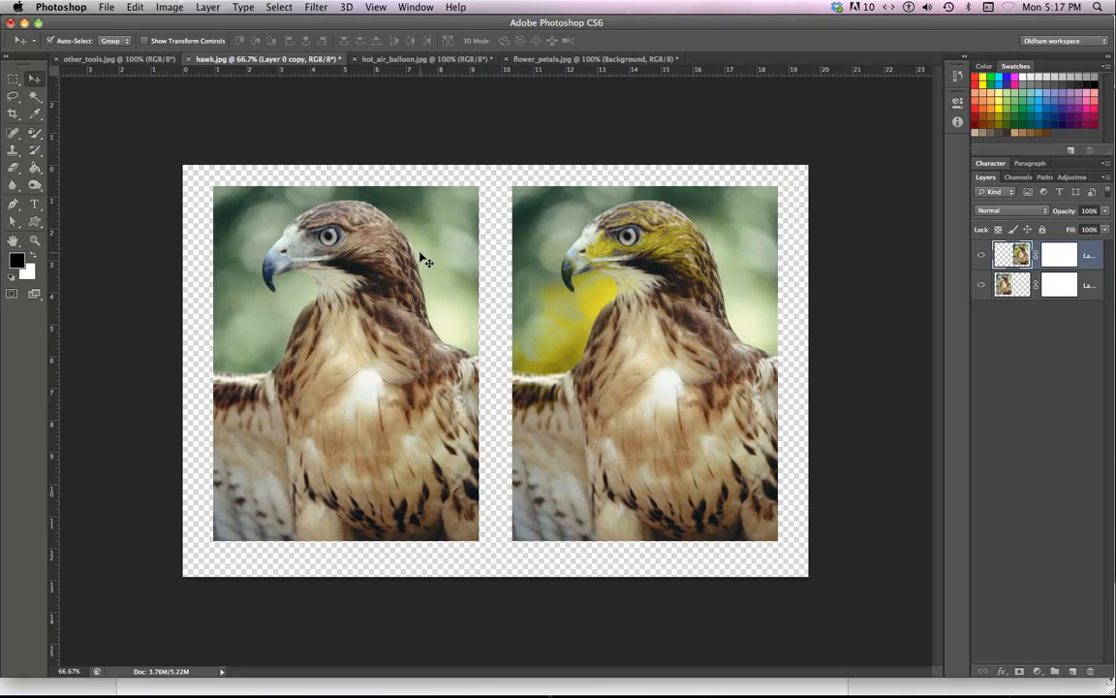
# Step: Switch to Firefox and review the "Others tools from the tool bar" requirement of the Folder 4 Advanced Photoshop Continued assignment
pyautogui.press('super+Tab')
pyautogui.click(383, 356)
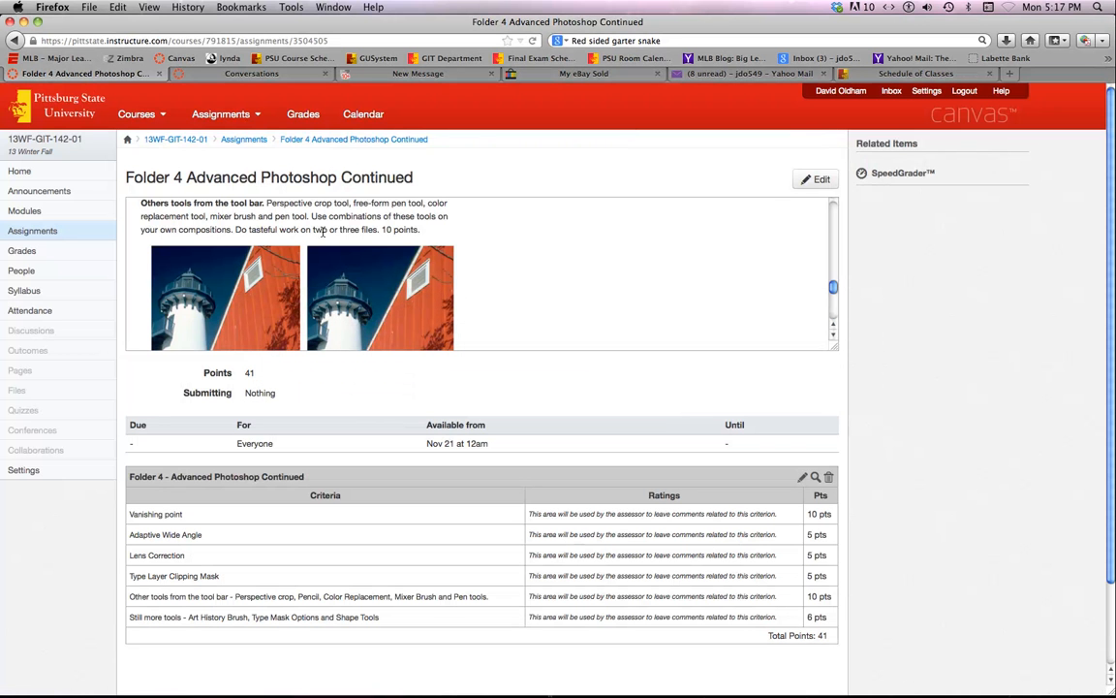